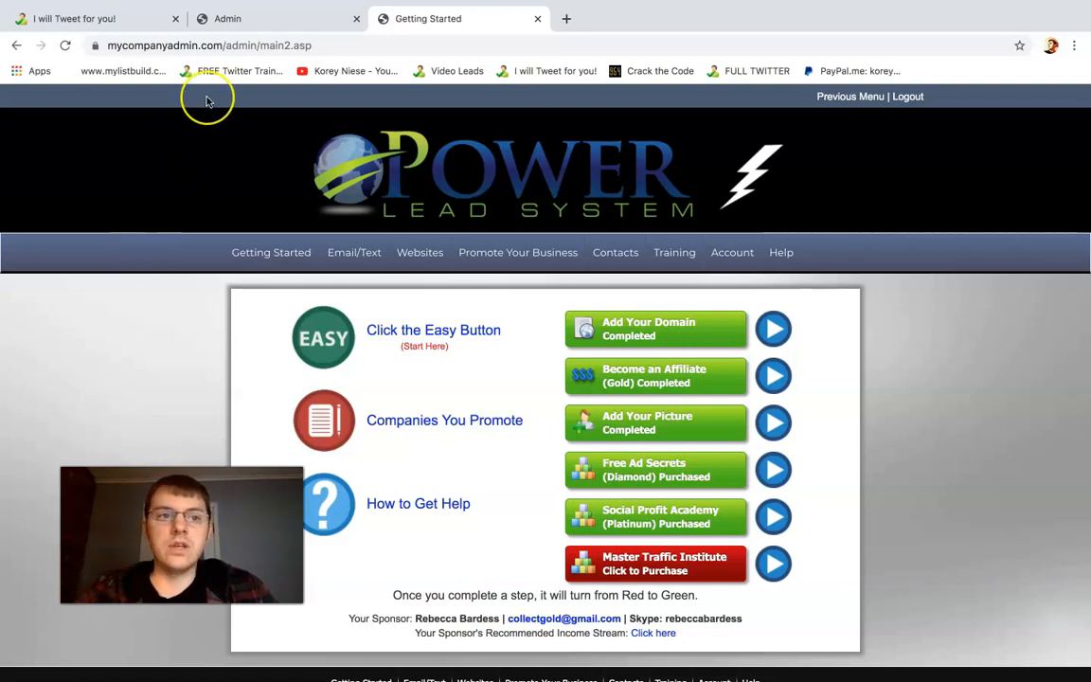
Switch to the tweets4success landing page and examine its headline and remaining-spots line
left_click(110, 23)
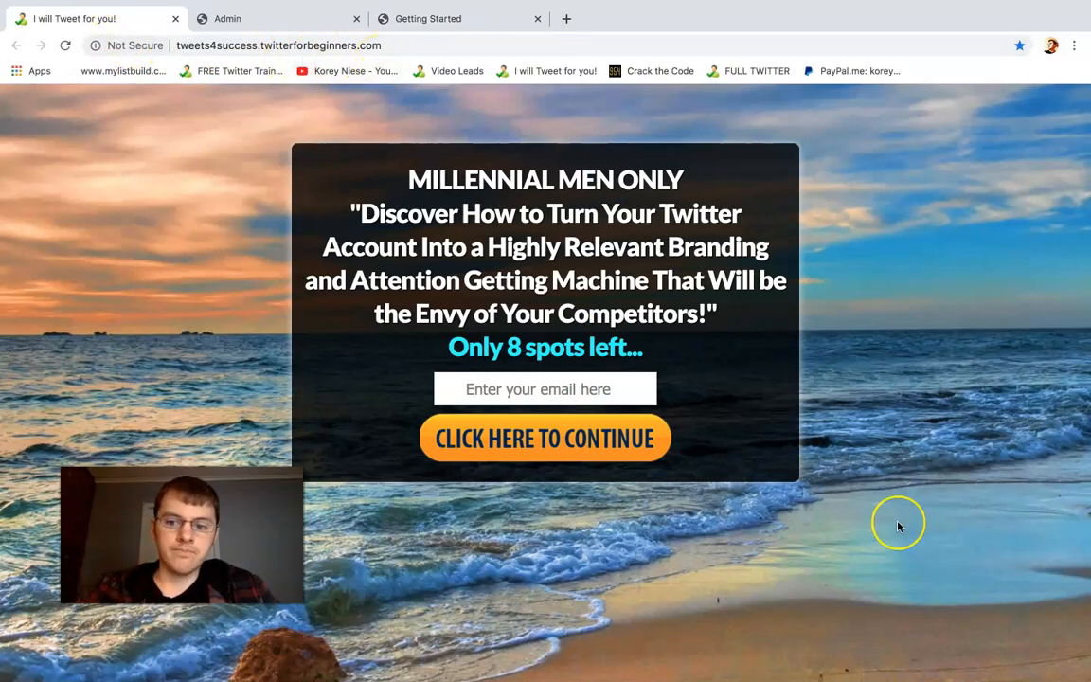
left_click_drag(646, 350, 453, 344)
left_click(453, 345)
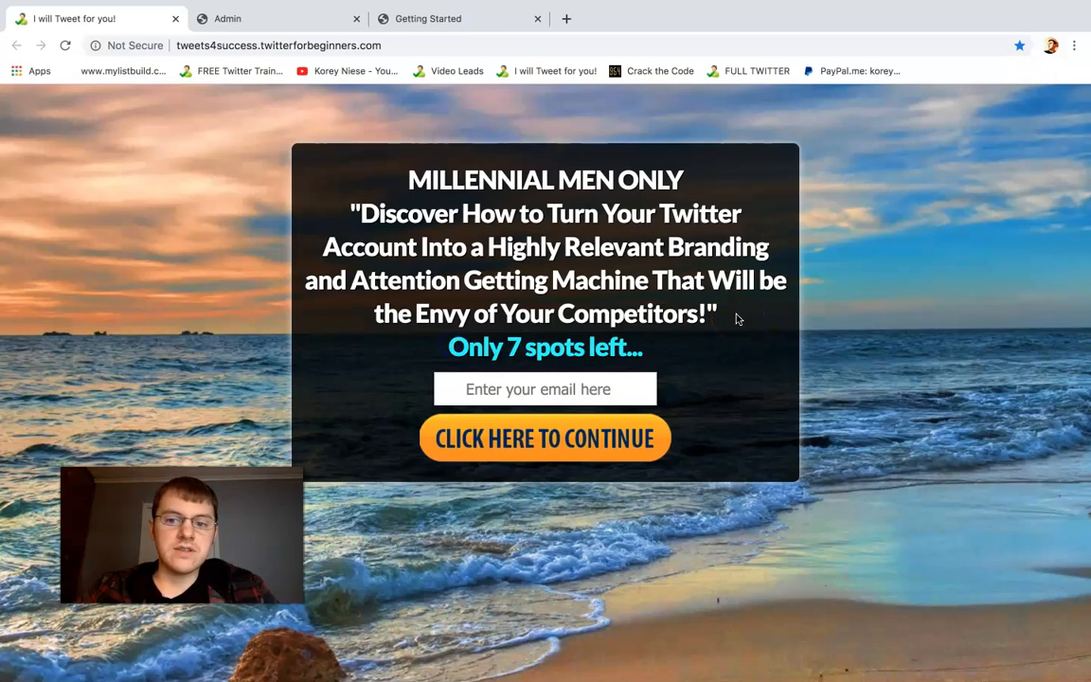
left_click_drag(737, 319, 409, 175)
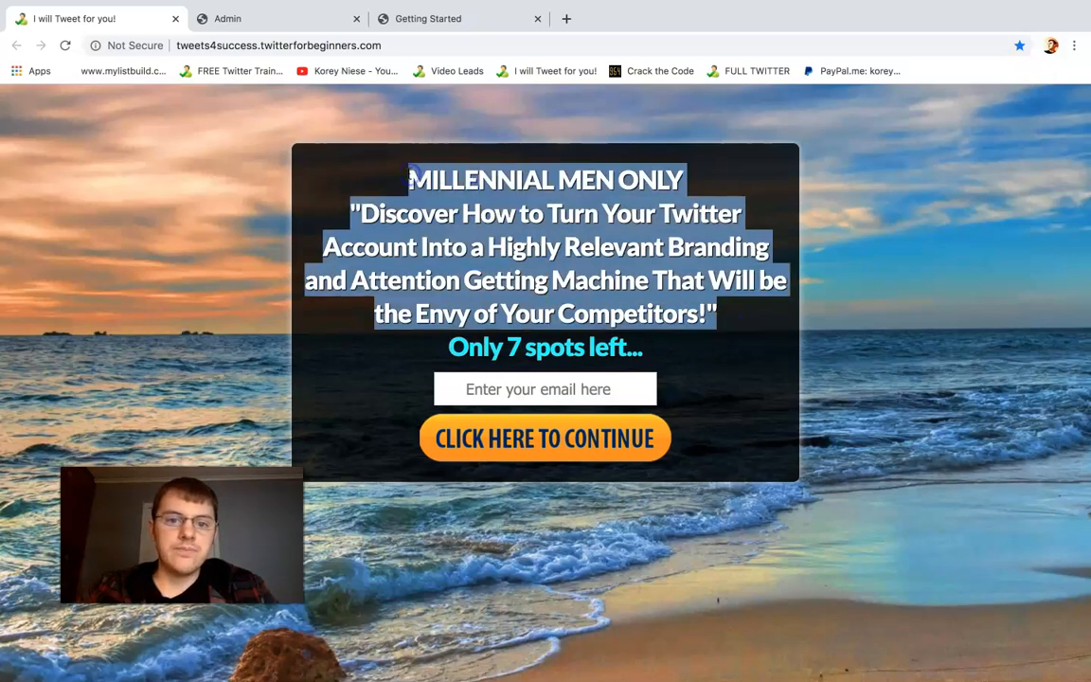
left_click(411, 174)
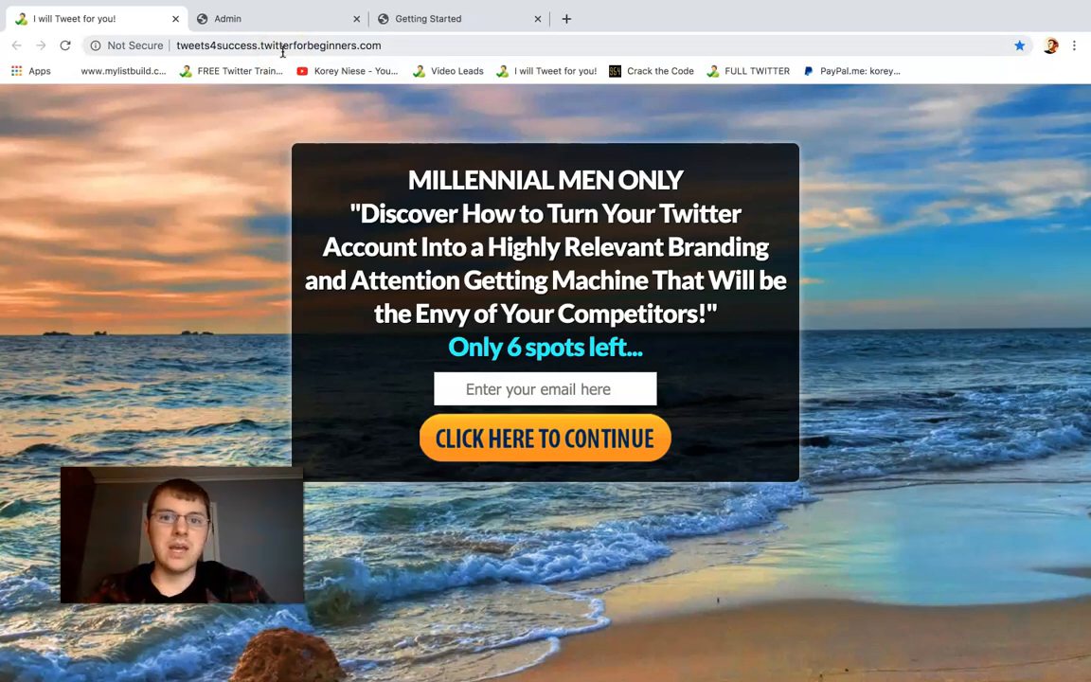
Switch to the admin site's contact list and look over the Contacts and Contact Manager options
left_click(279, 18)
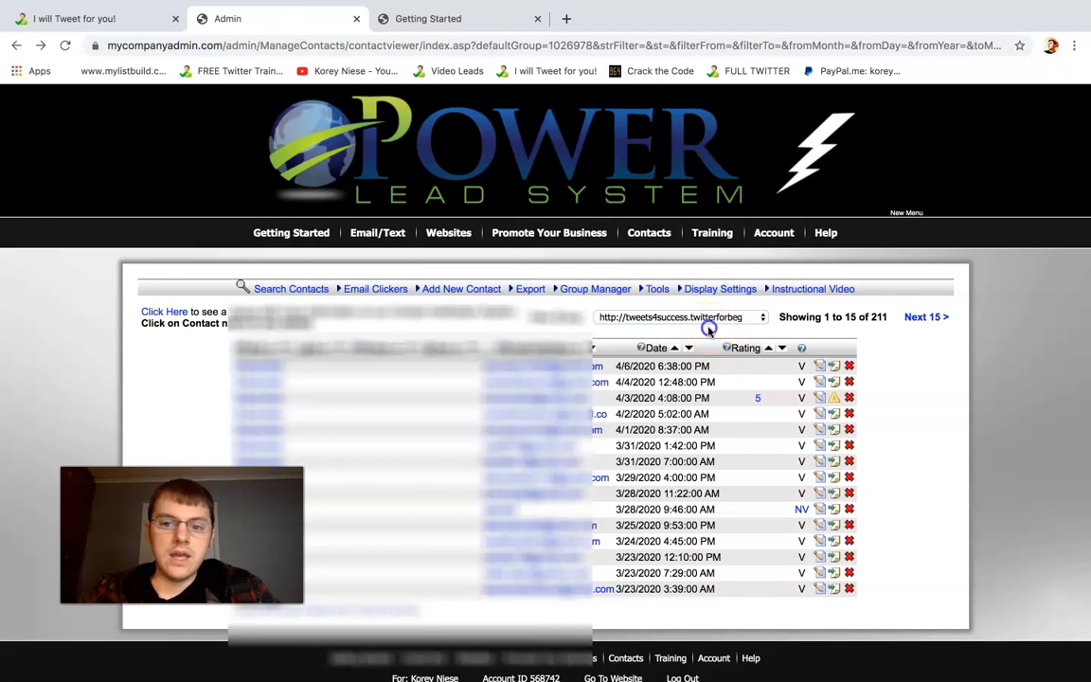
left_click(651, 239)
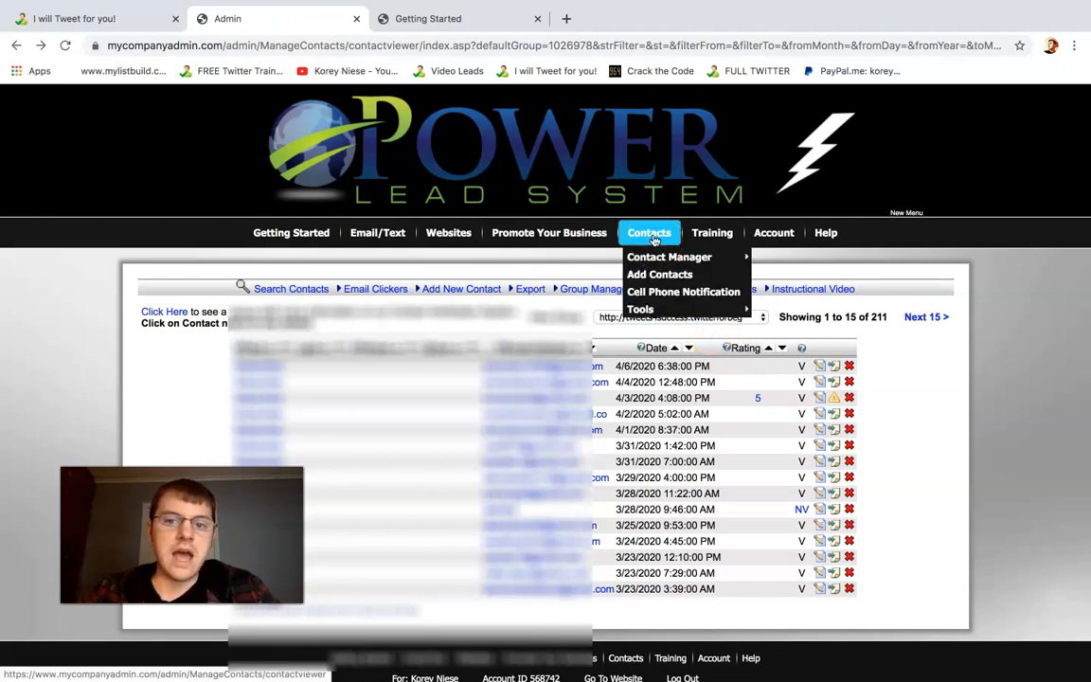
left_click(661, 261)
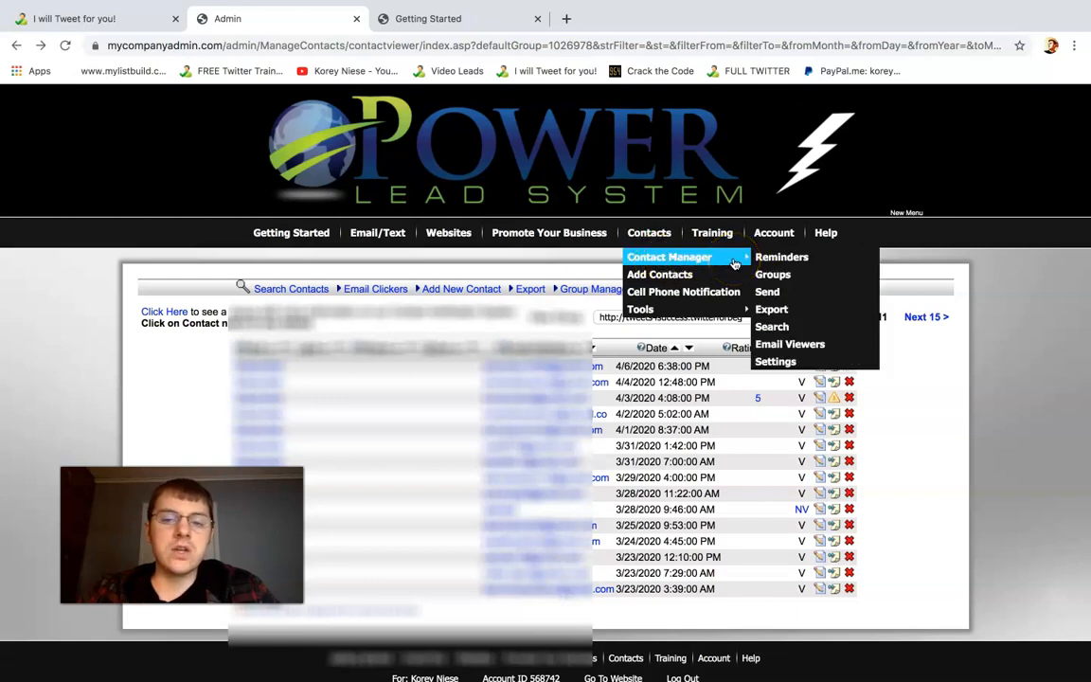
left_click(578, 254)
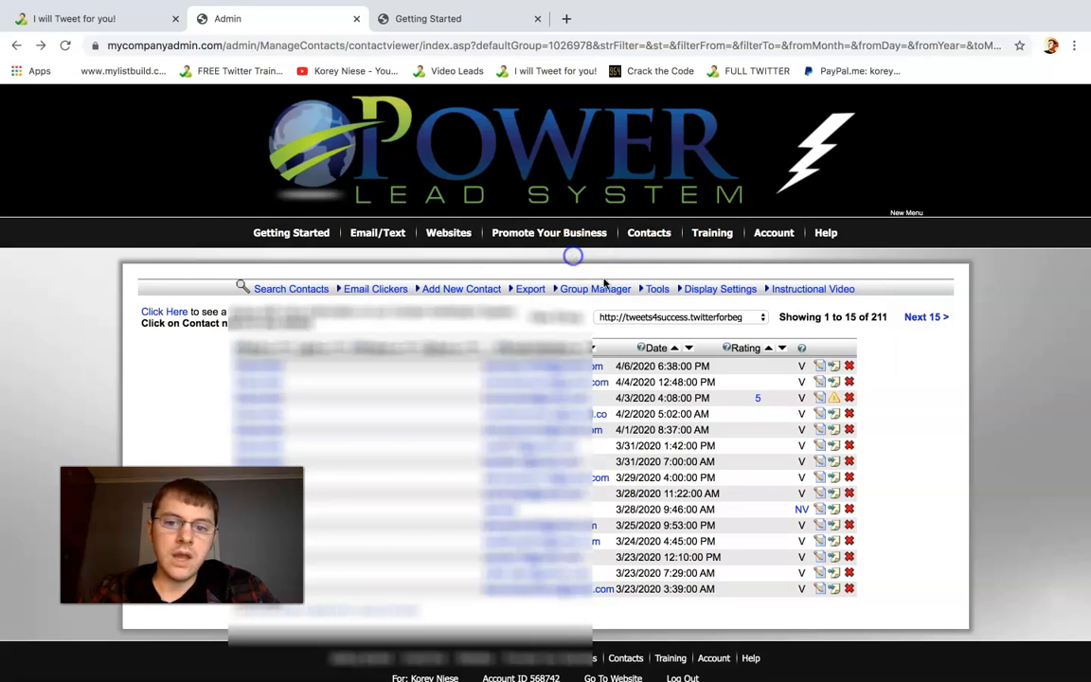
Browse the contact group list through its website entries, and close it with the tweets4success group still selected
left_click(674, 322)
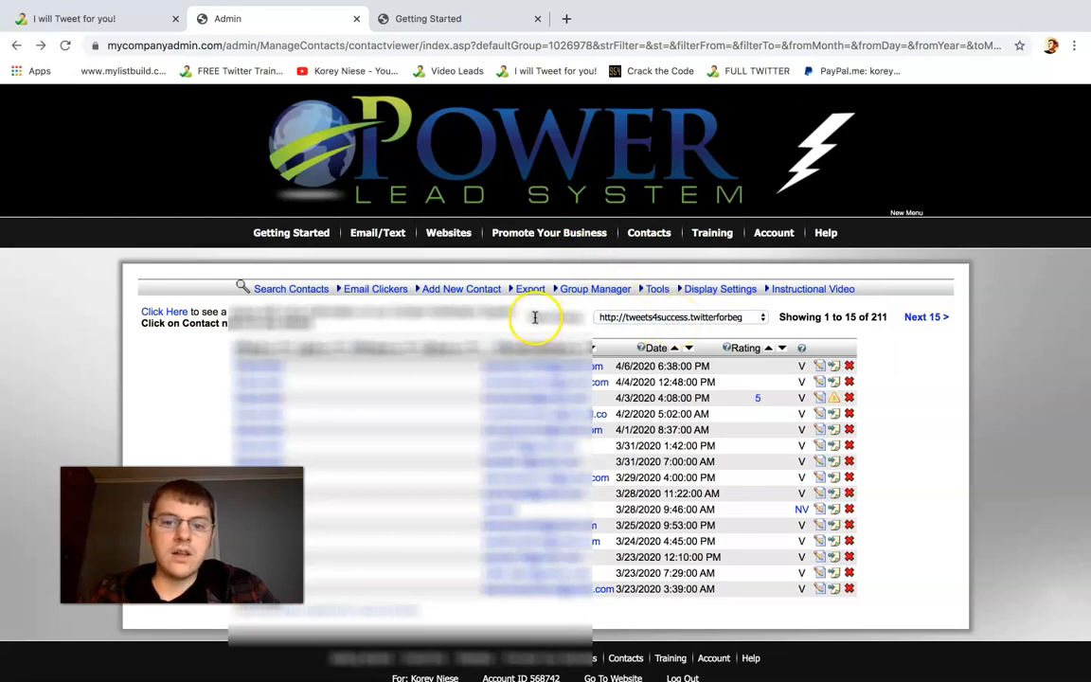
left_click(683, 317)
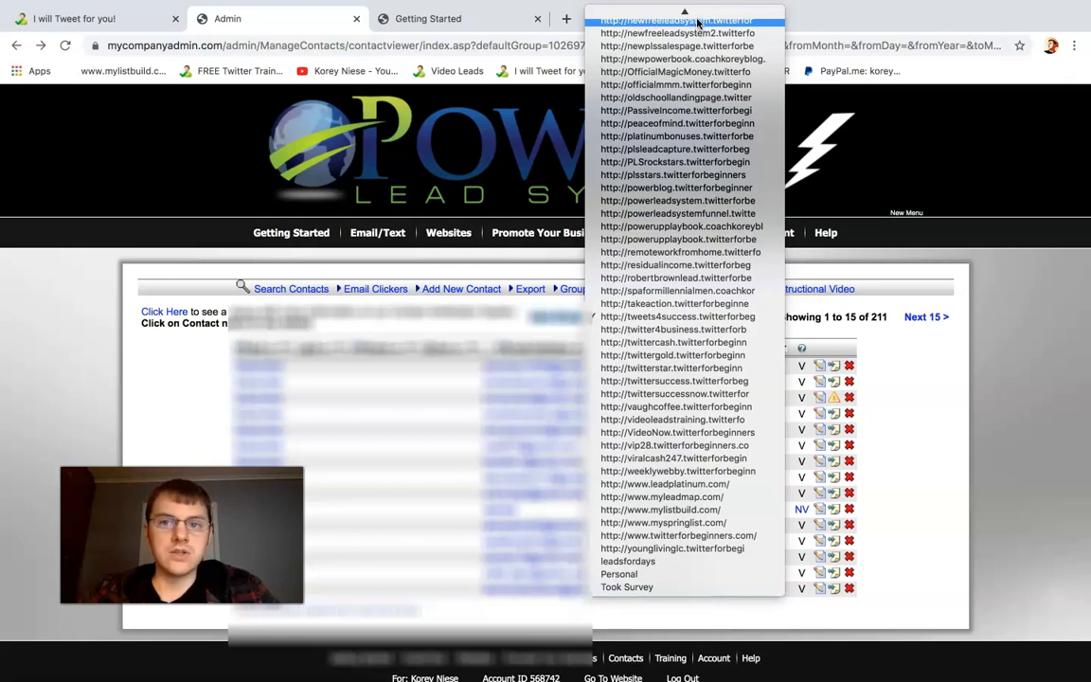
scroll(698, 22, "up", 10)
scroll(698, 19, "up", 9)
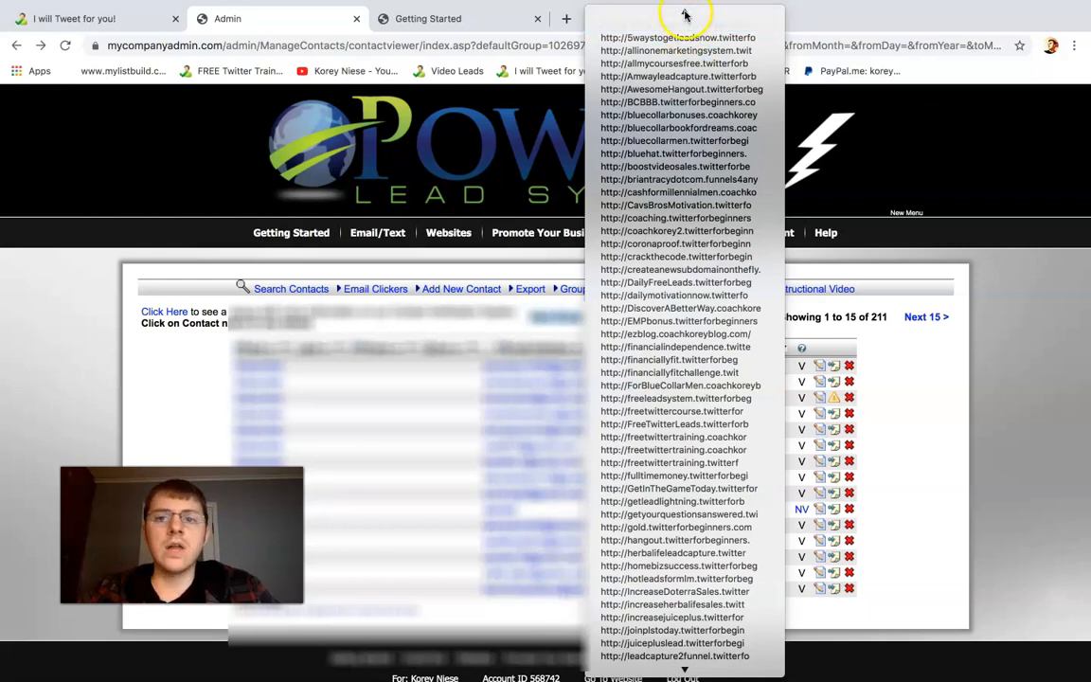
scroll(686, 13, "up", 1)
scroll(688, 674, "down", 1)
scroll(684, 668, "down", 15)
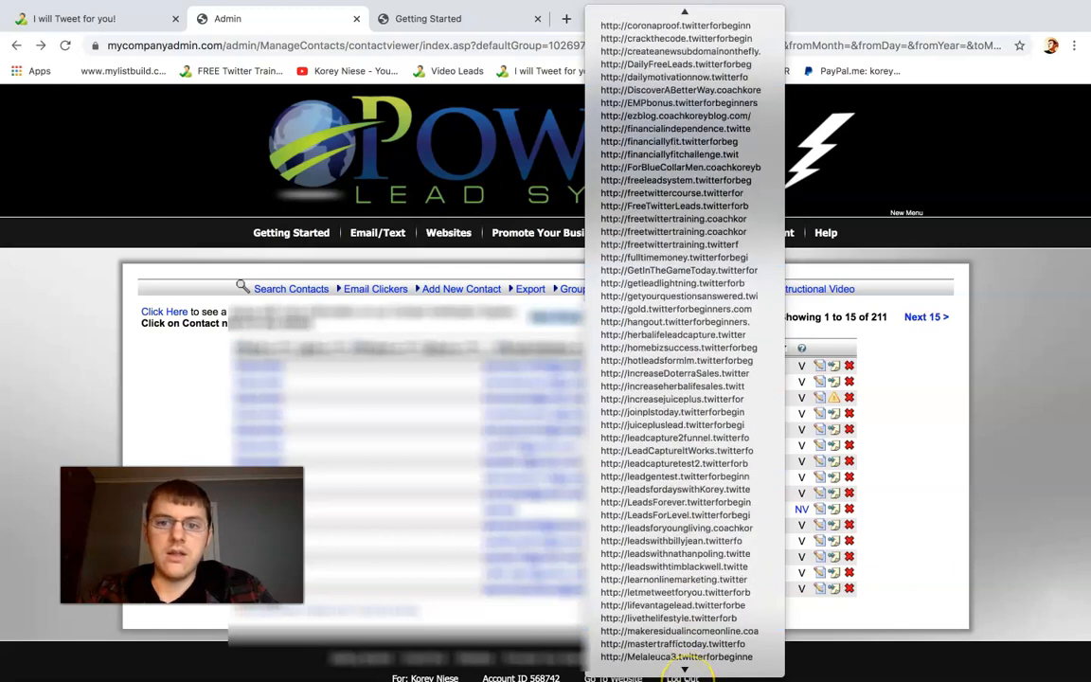
scroll(708, 656, "down", 10)
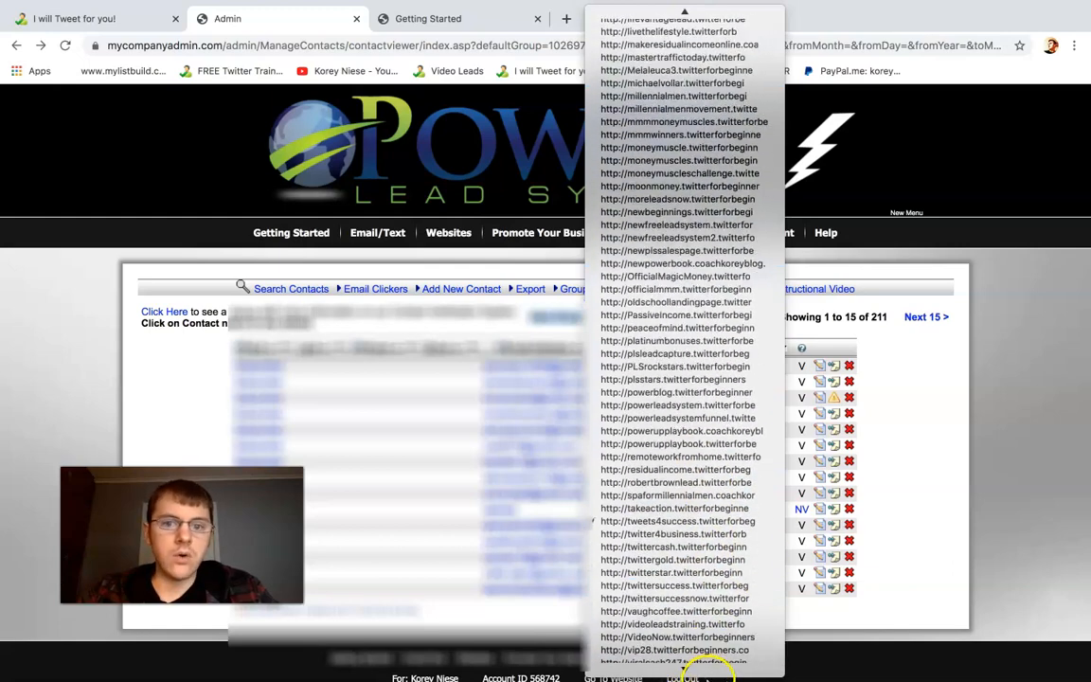
left_click(903, 413)
Compare the landing page's web address with the tweets4success group selected in the contact list
left_click(137, 21)
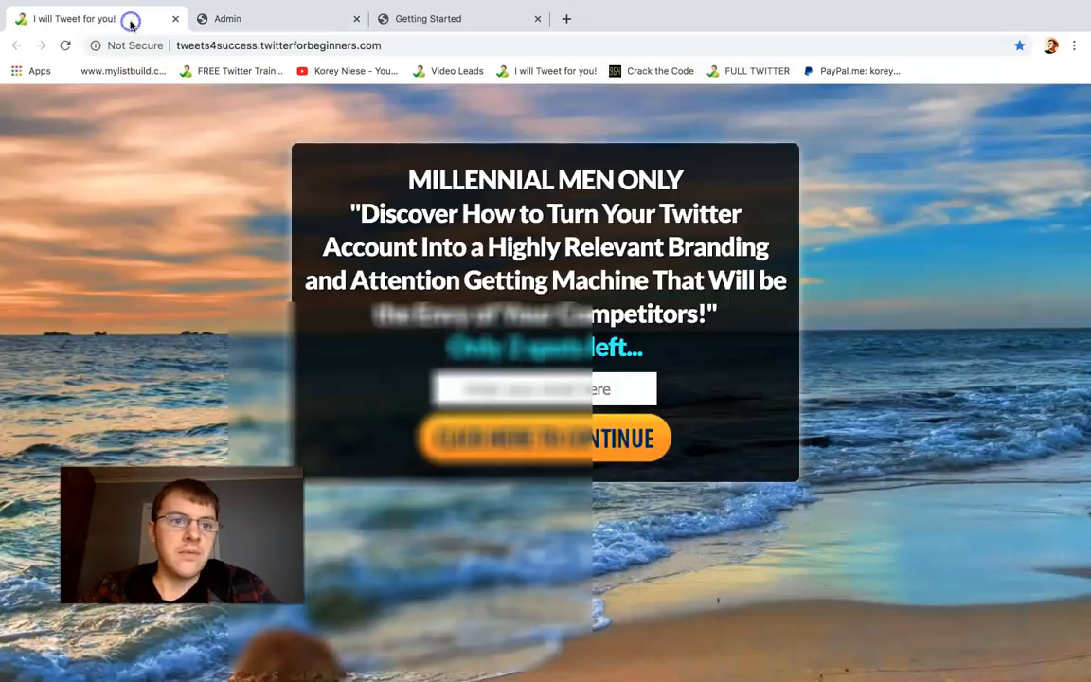
left_click(236, 45)
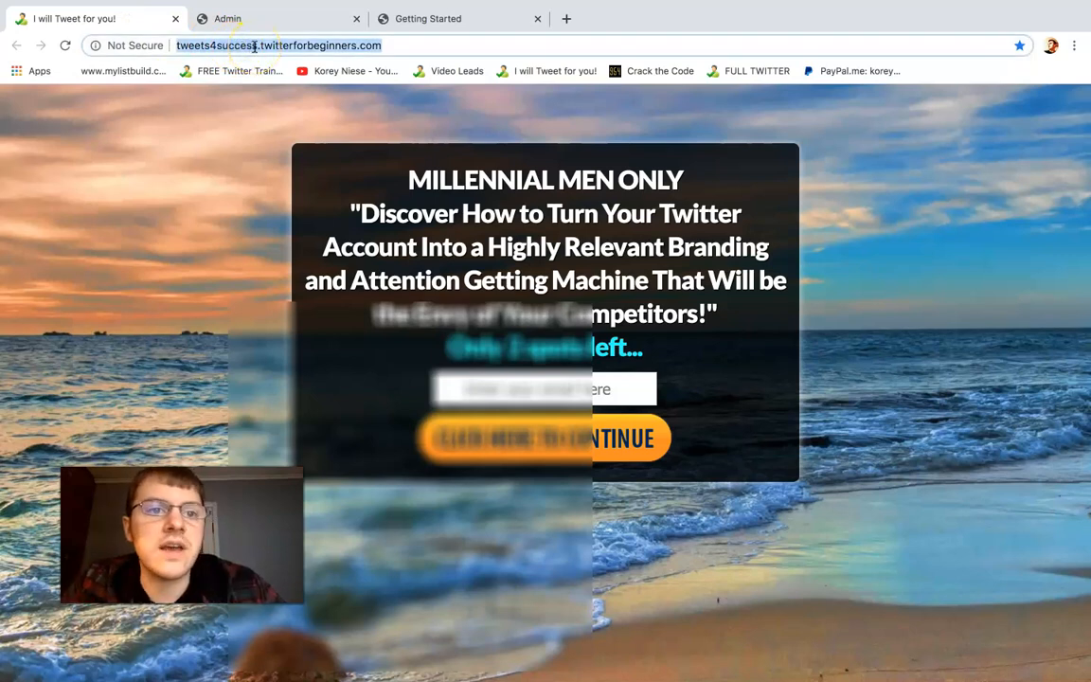
left_click(280, 24)
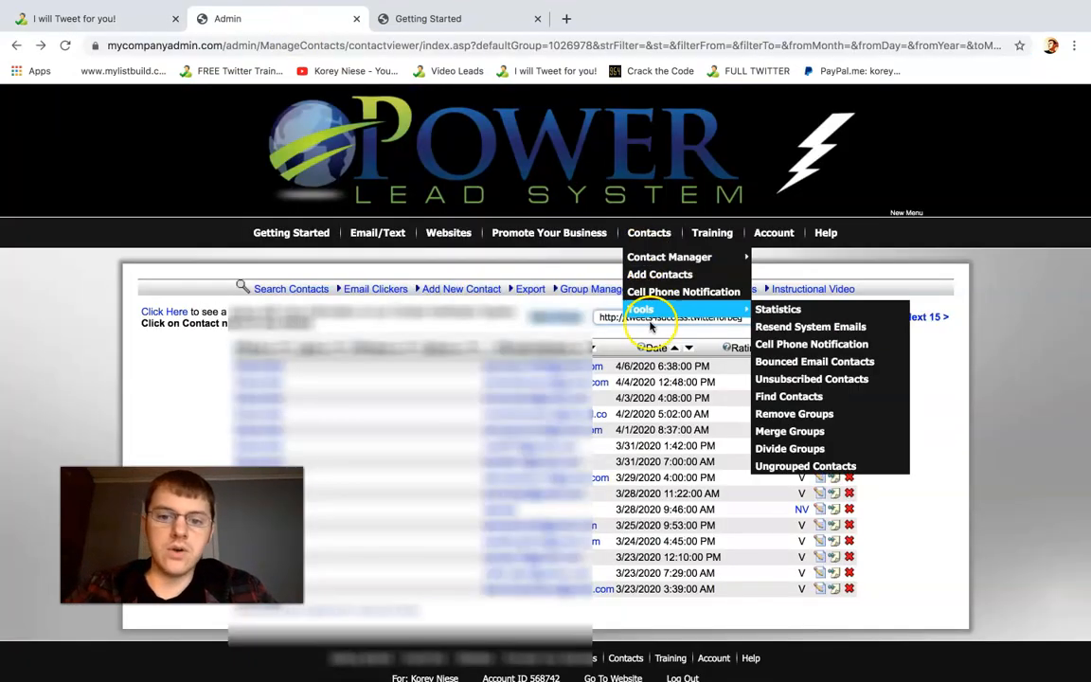
left_click(615, 318)
left_click(620, 324)
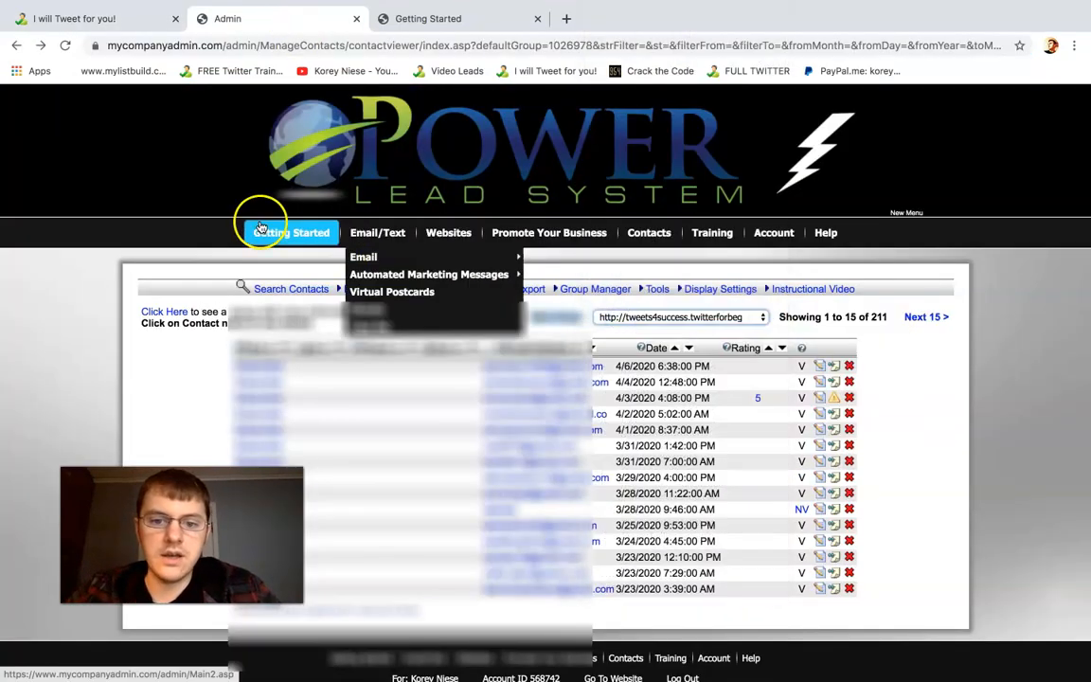
Reload the contact list and examine the total number of contacts in the tweets4success group
left_click(66, 47)
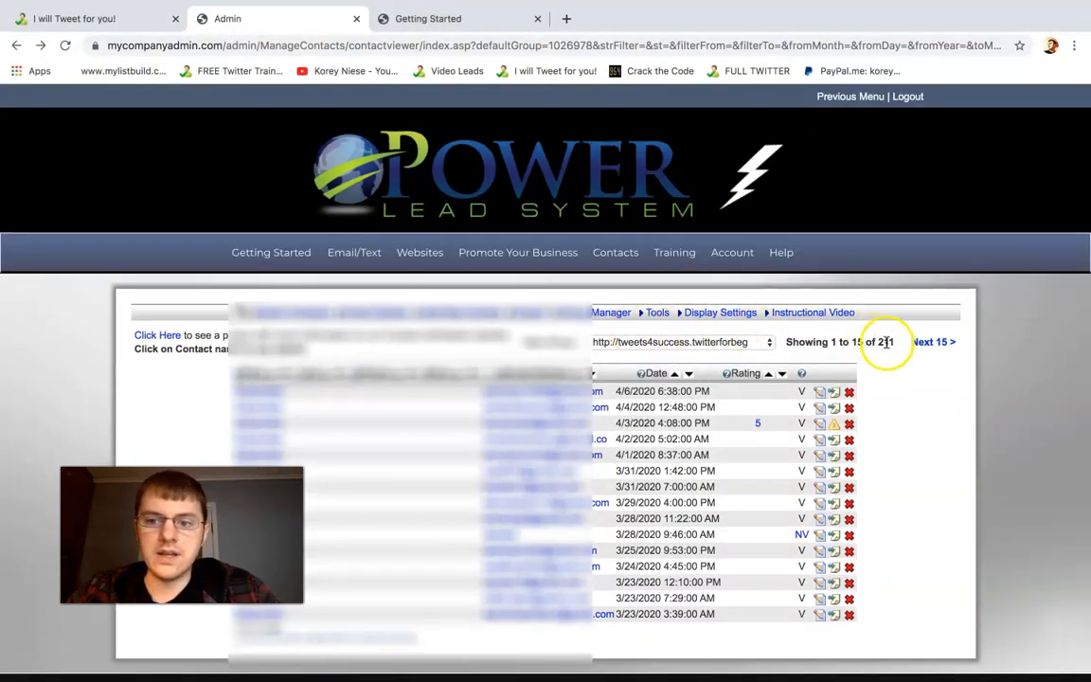
left_click_drag(894, 342, 794, 342)
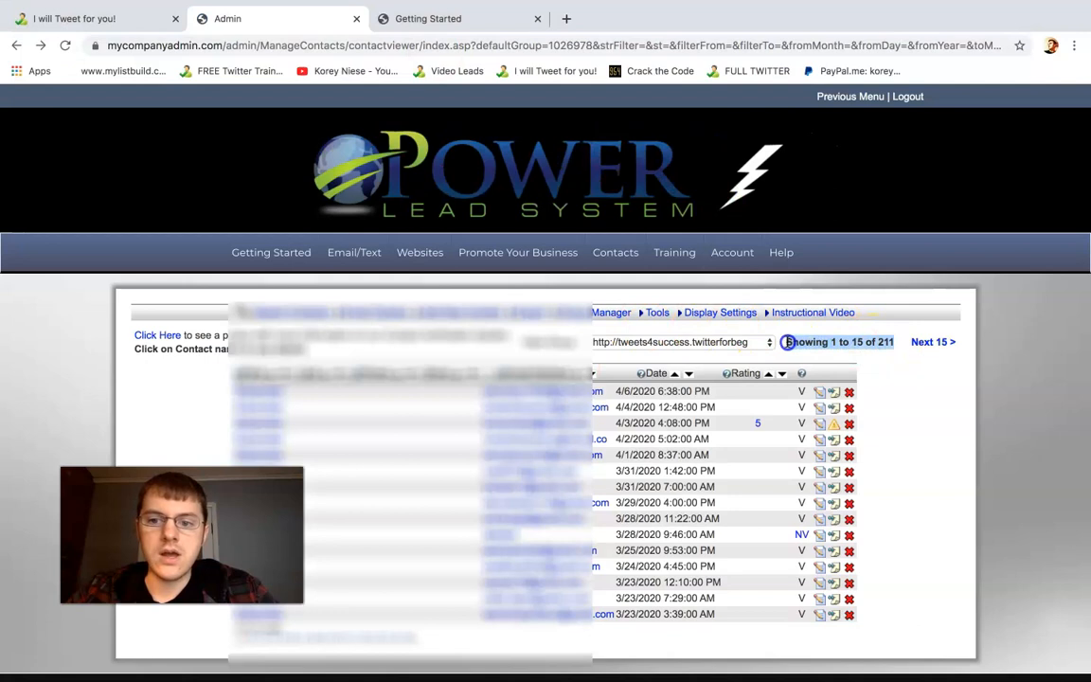
left_click(864, 342)
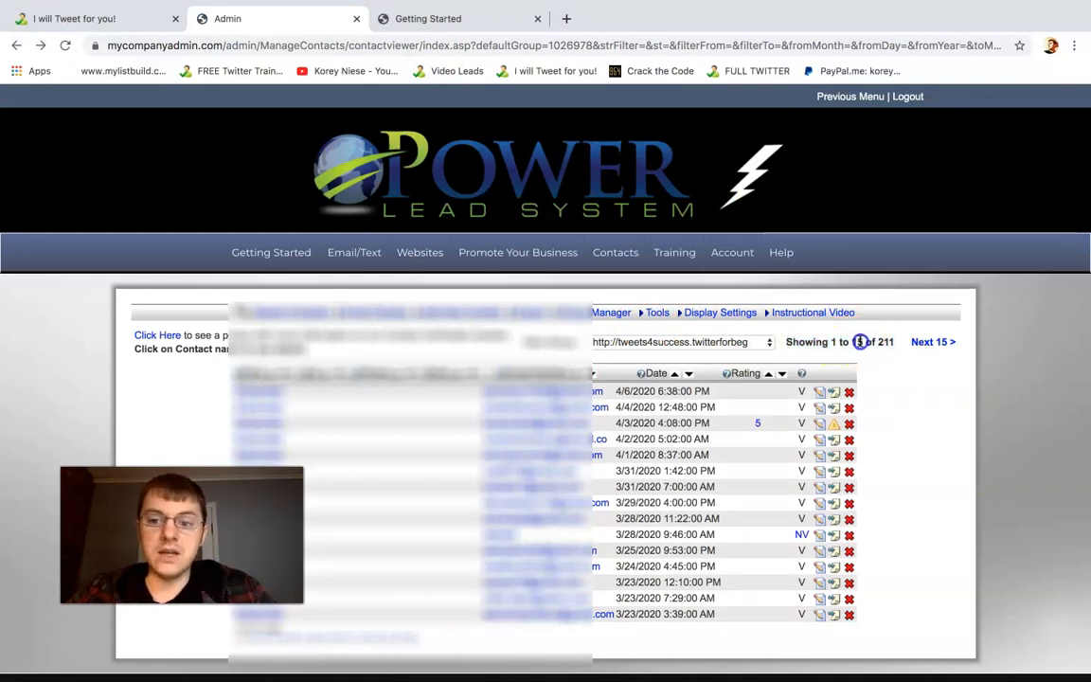
double_click(853, 342)
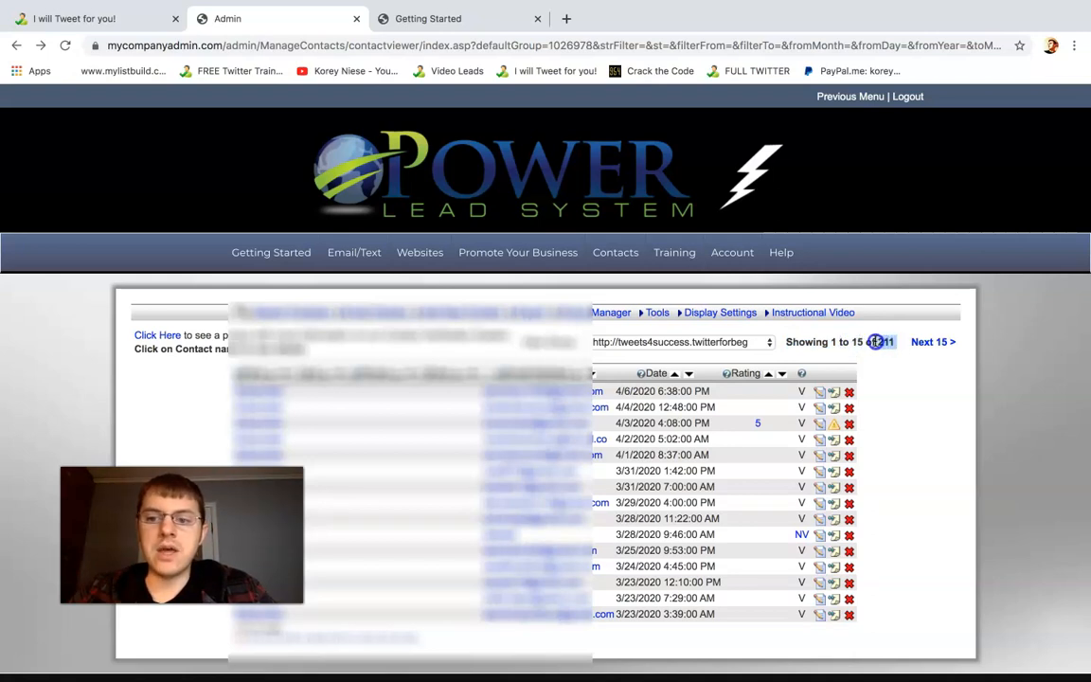
Reload the expired tweets4success landing page to reopen its offer, and return to the contact list
left_click(133, 21)
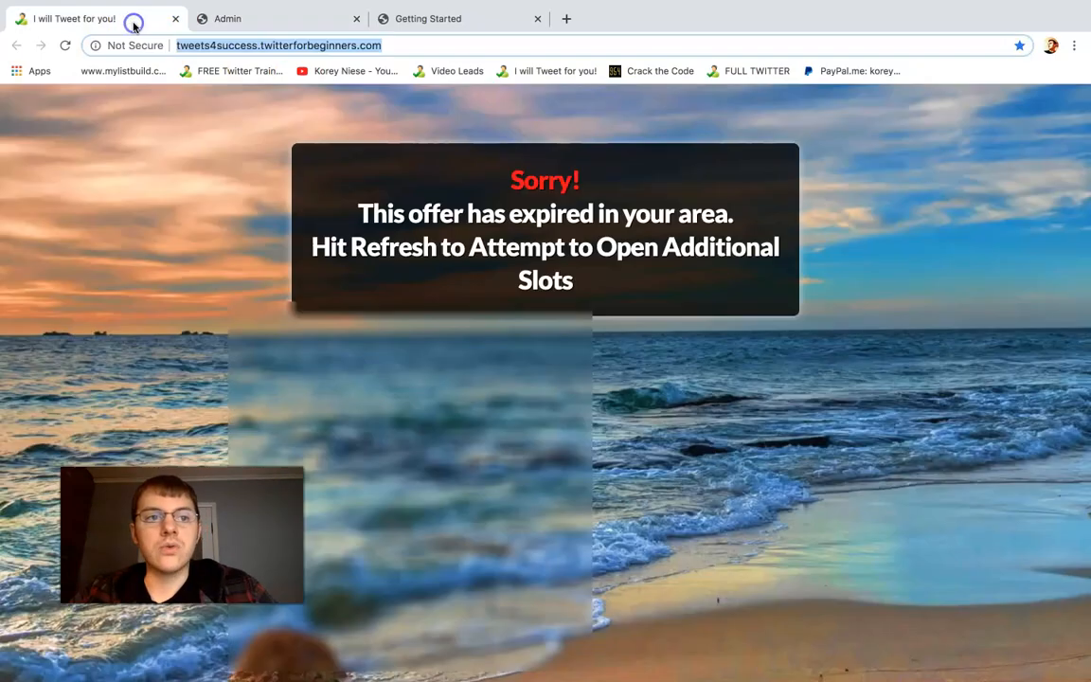
left_click(65, 45)
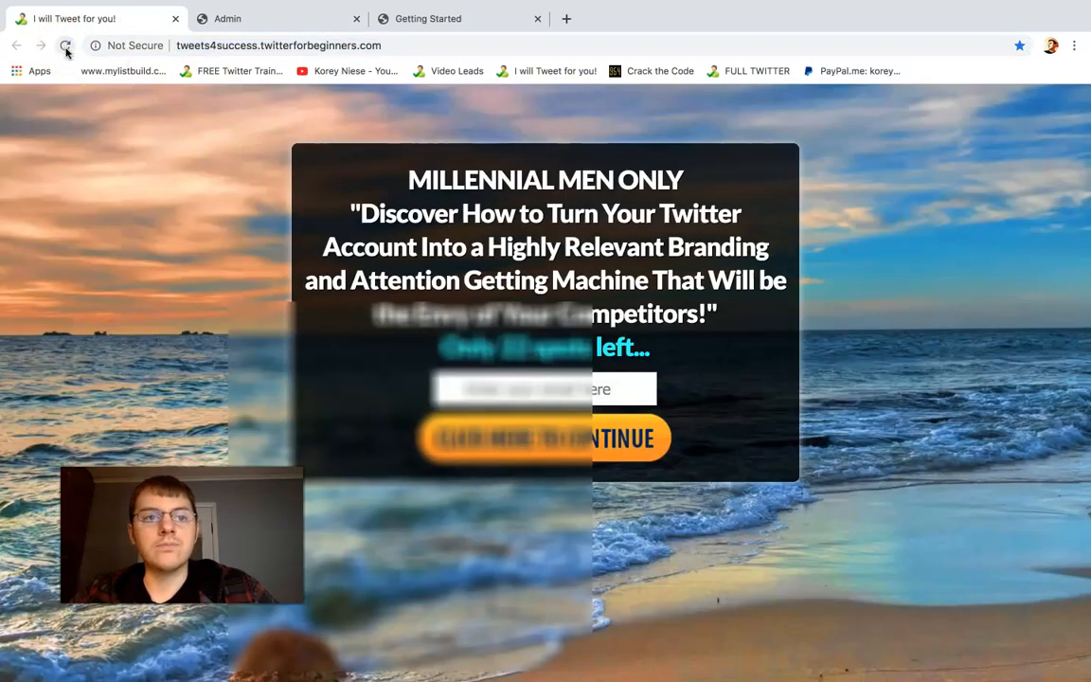
left_click(291, 17)
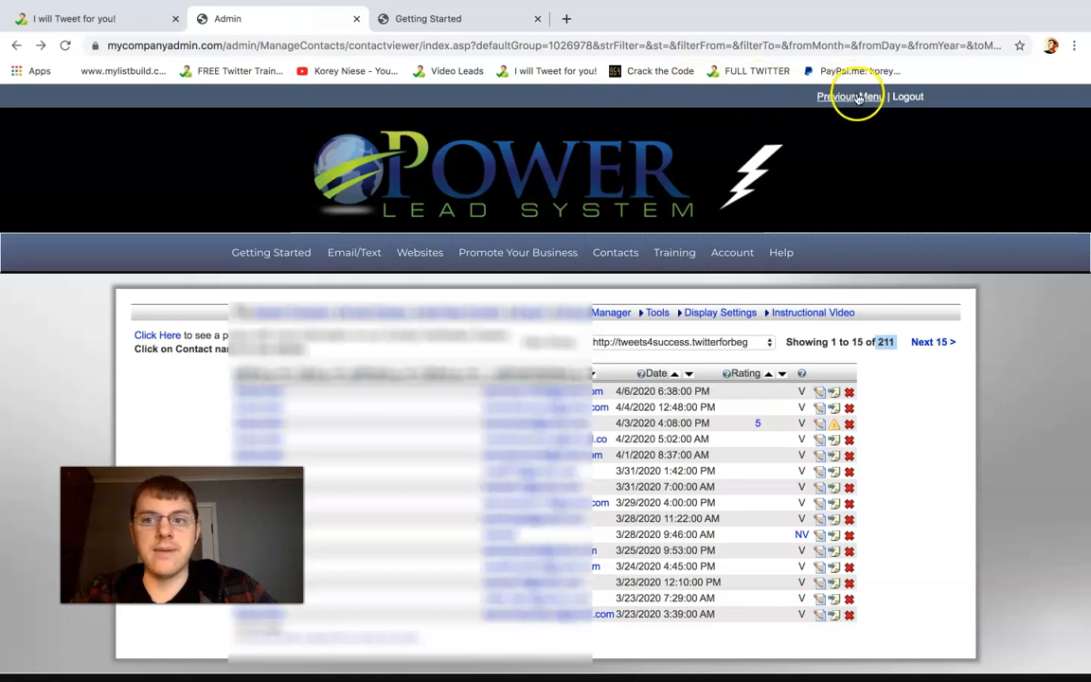
Switch the Getting Started page to the previous menu style and open the Copy WebPages page
left_click(489, 23)
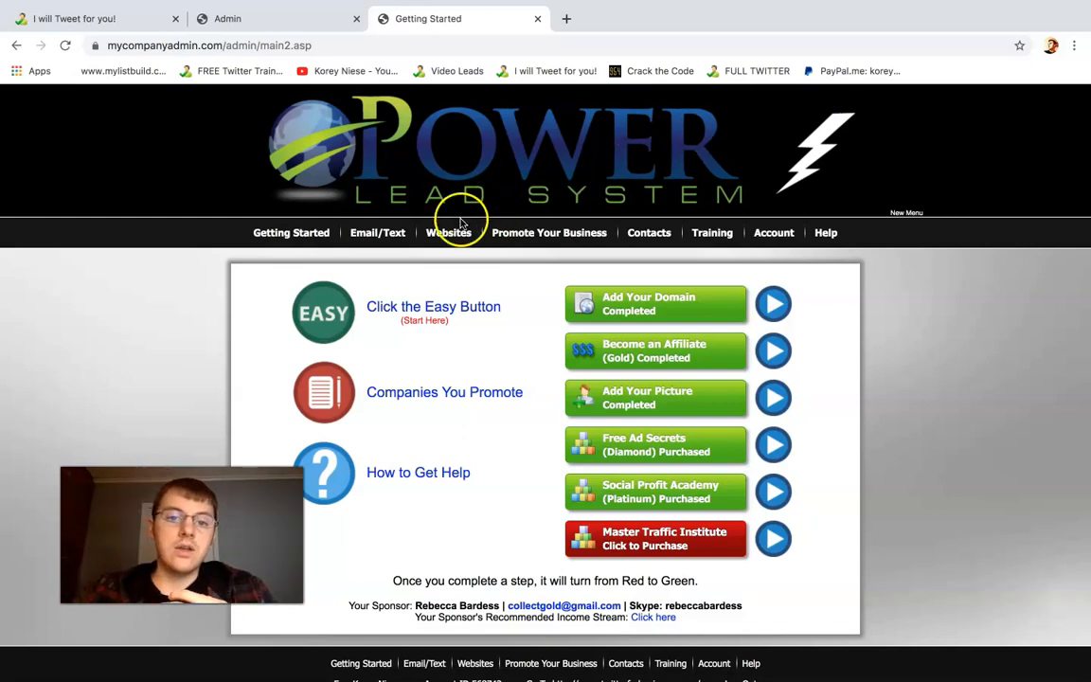
mouse_move(451, 236)
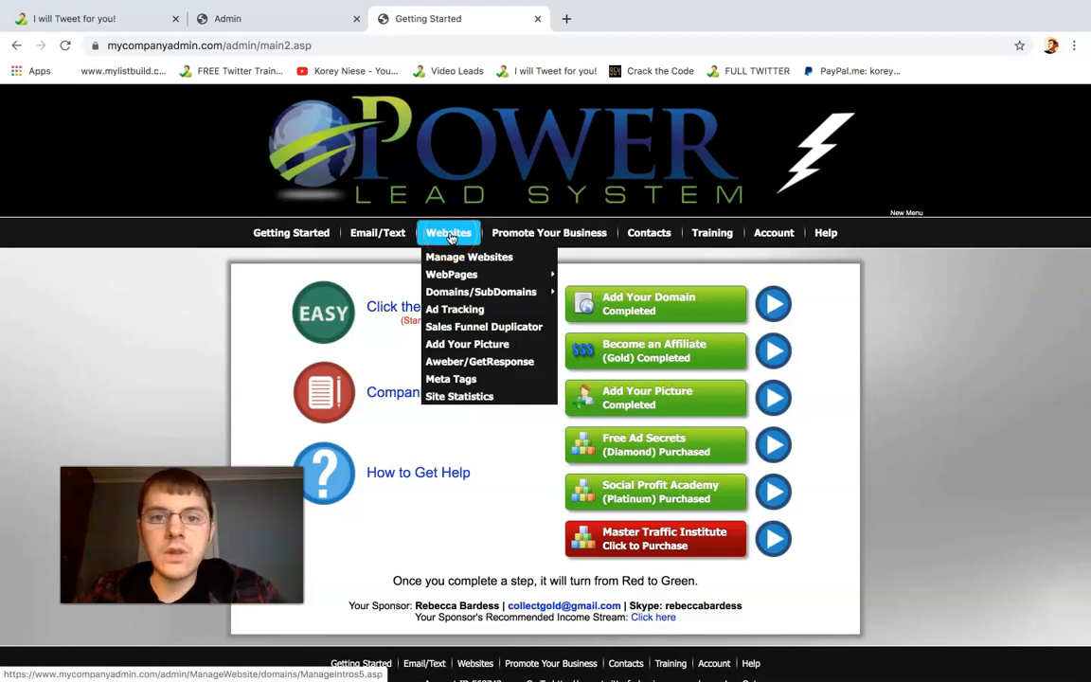
left_click(463, 275)
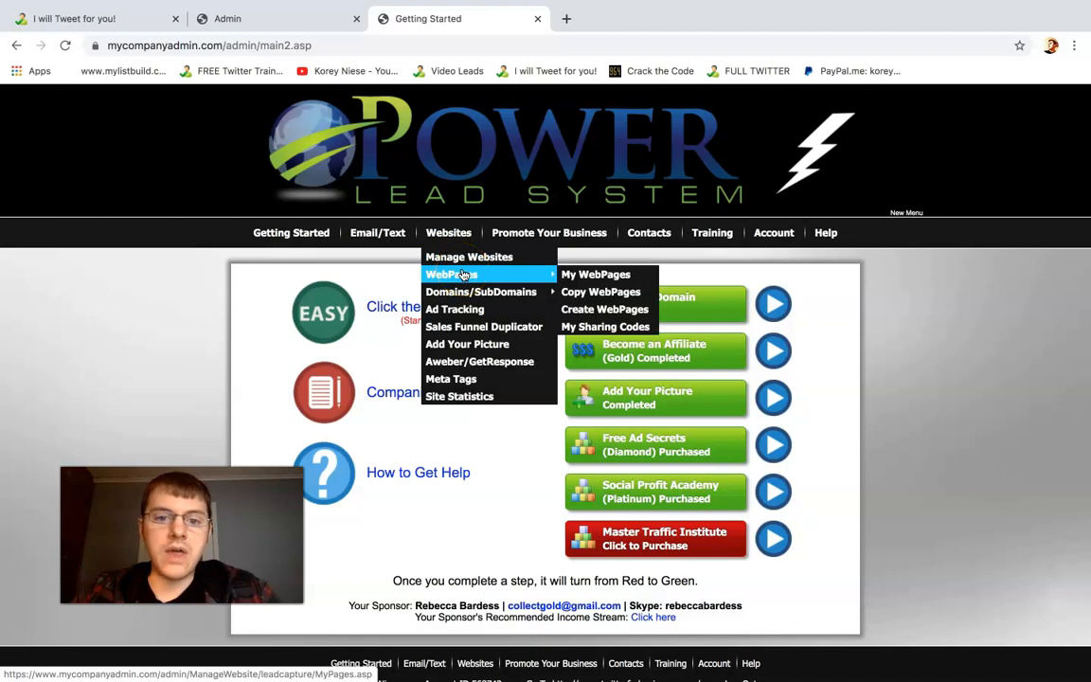
left_click(455, 244)
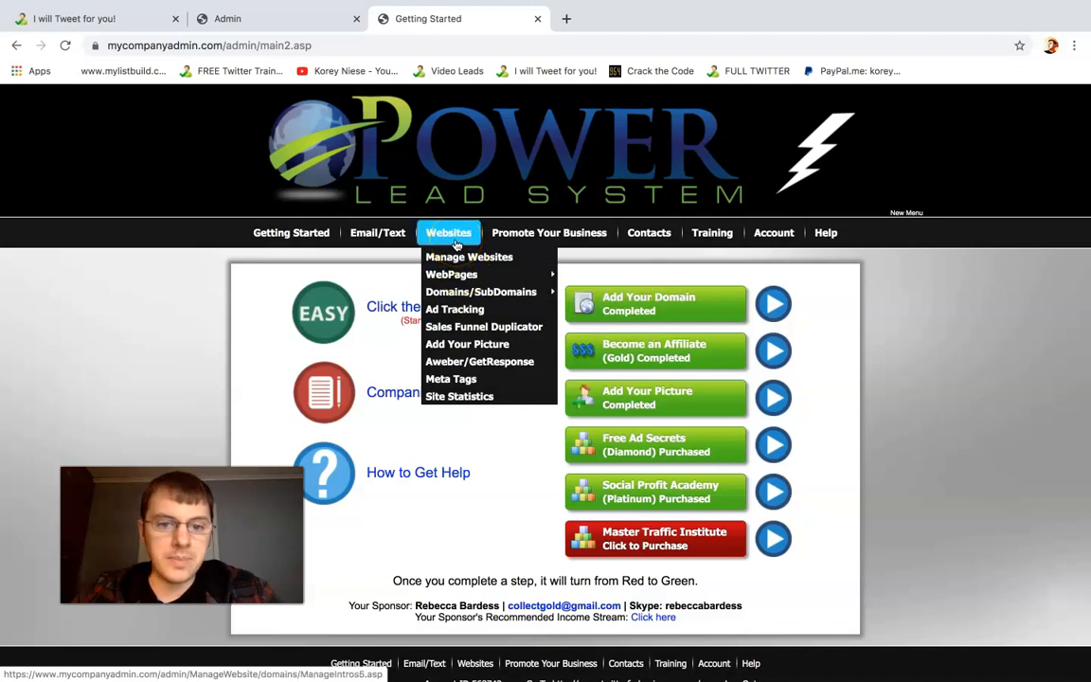
left_click(465, 272)
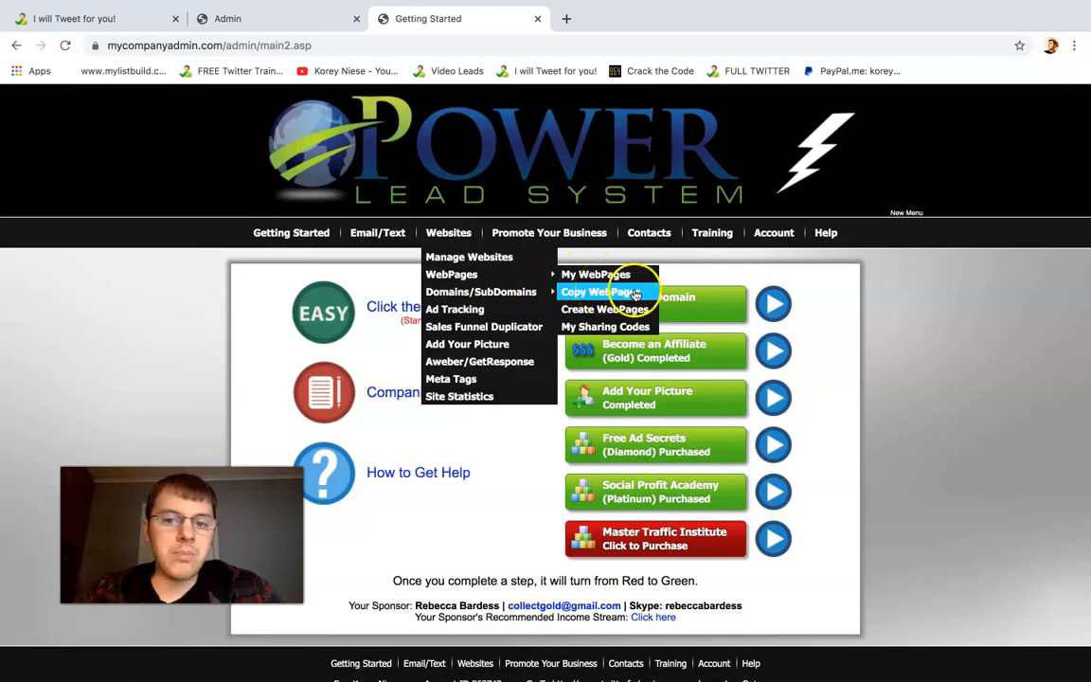
left_click(575, 295)
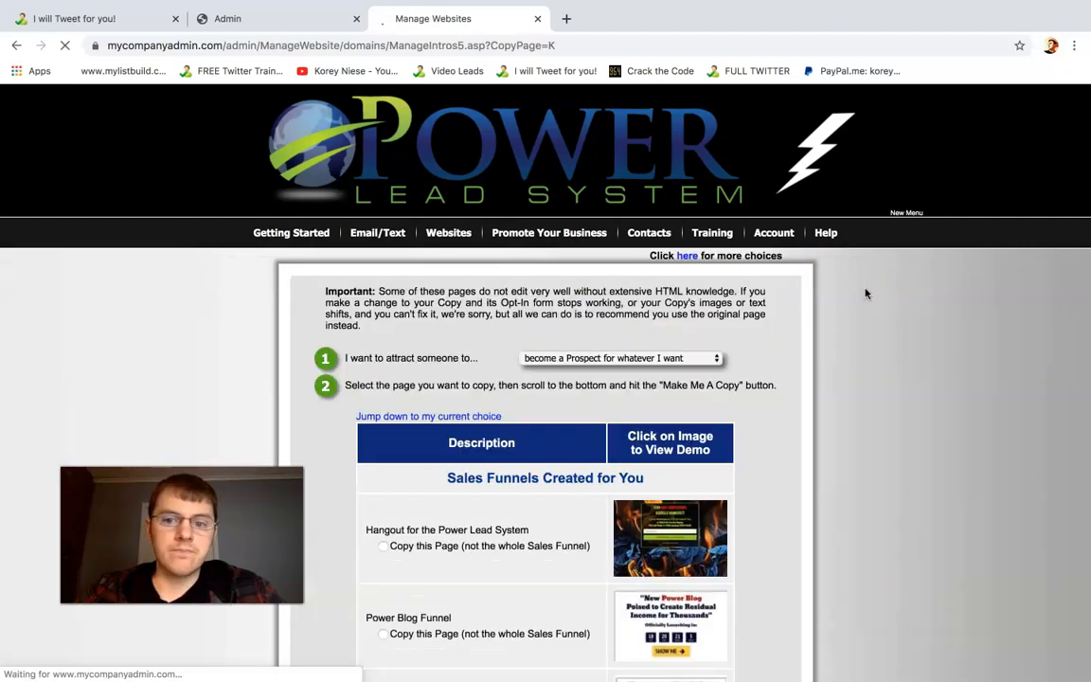
Browse the Sales Funnels and Shared Choices pages available to copy, and compare them with the tweets4success landing page
scroll(919, 302, "down", 2)
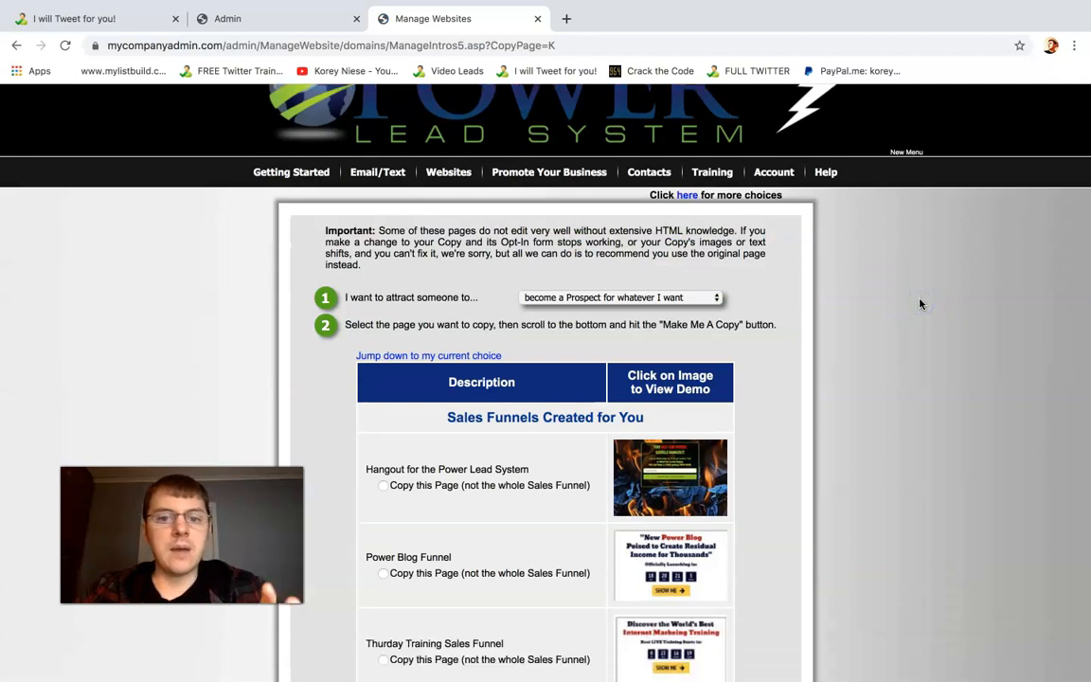
scroll(919, 303, "down", 1)
scroll(919, 303, "down", 1)
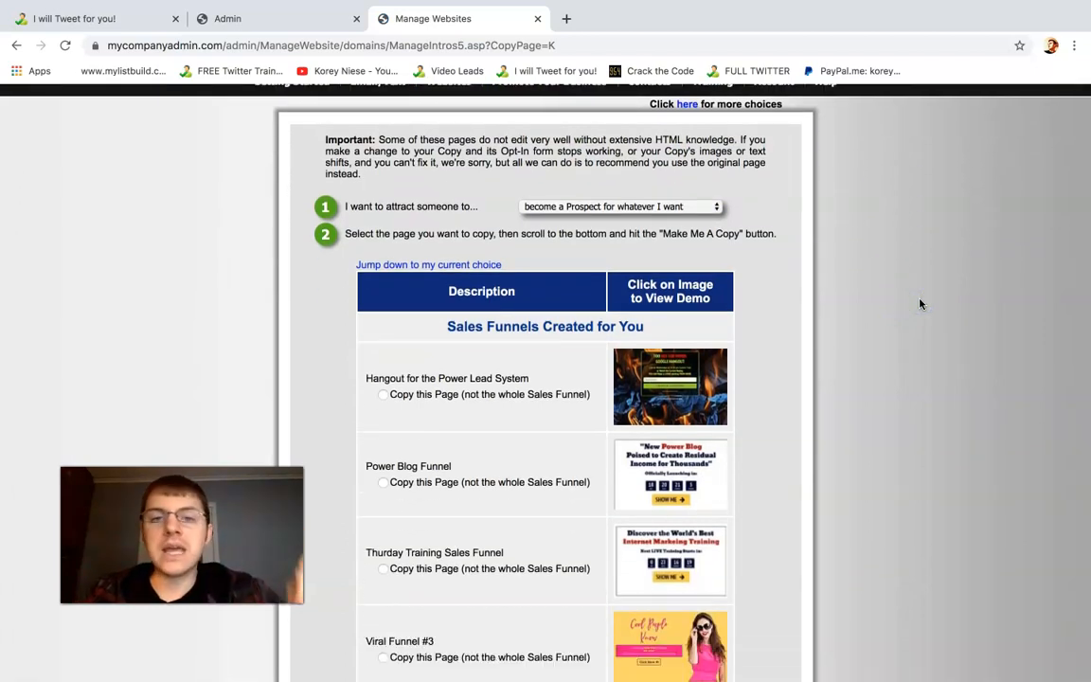
scroll(920, 303, "down", 11)
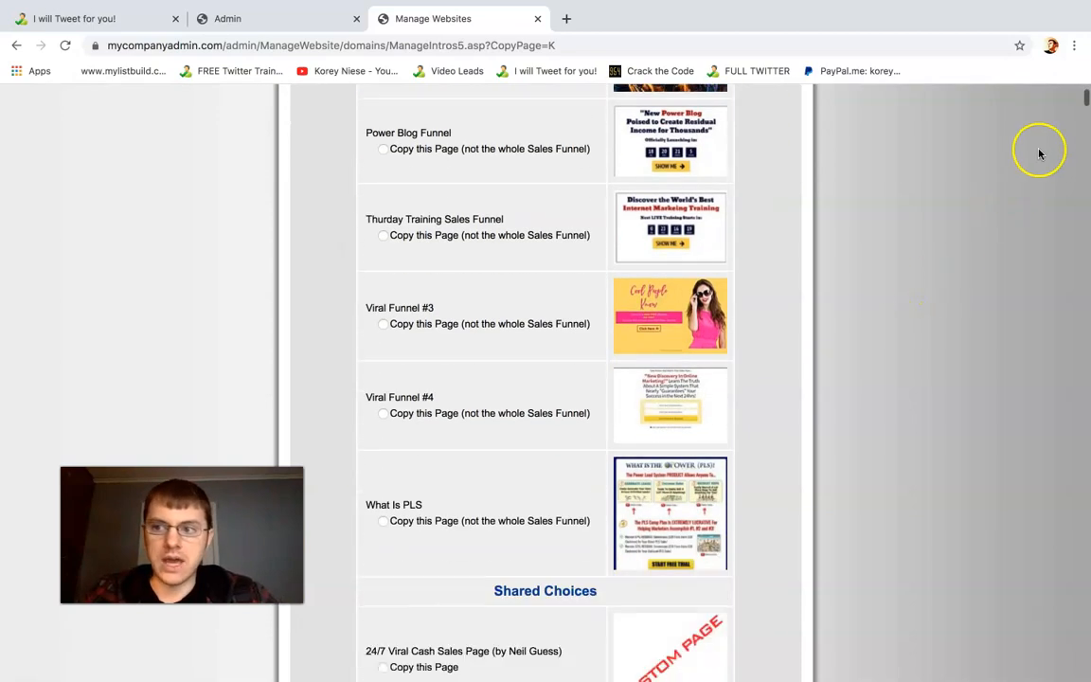
scroll(1084, 106, "down", 9)
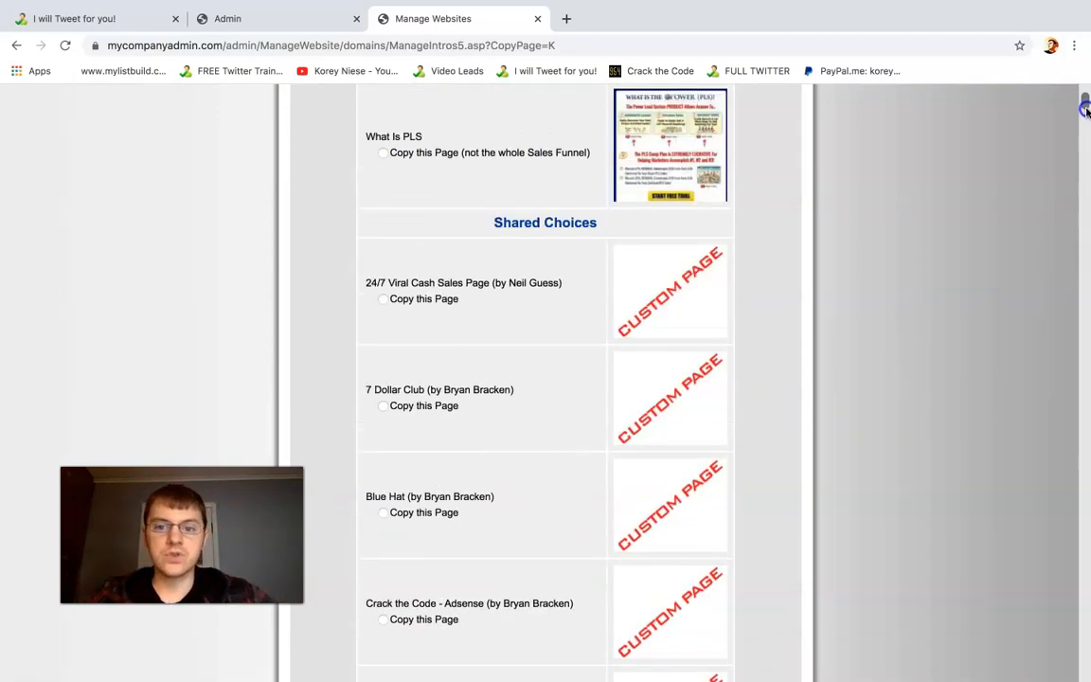
scroll(1085, 112, "down", 9)
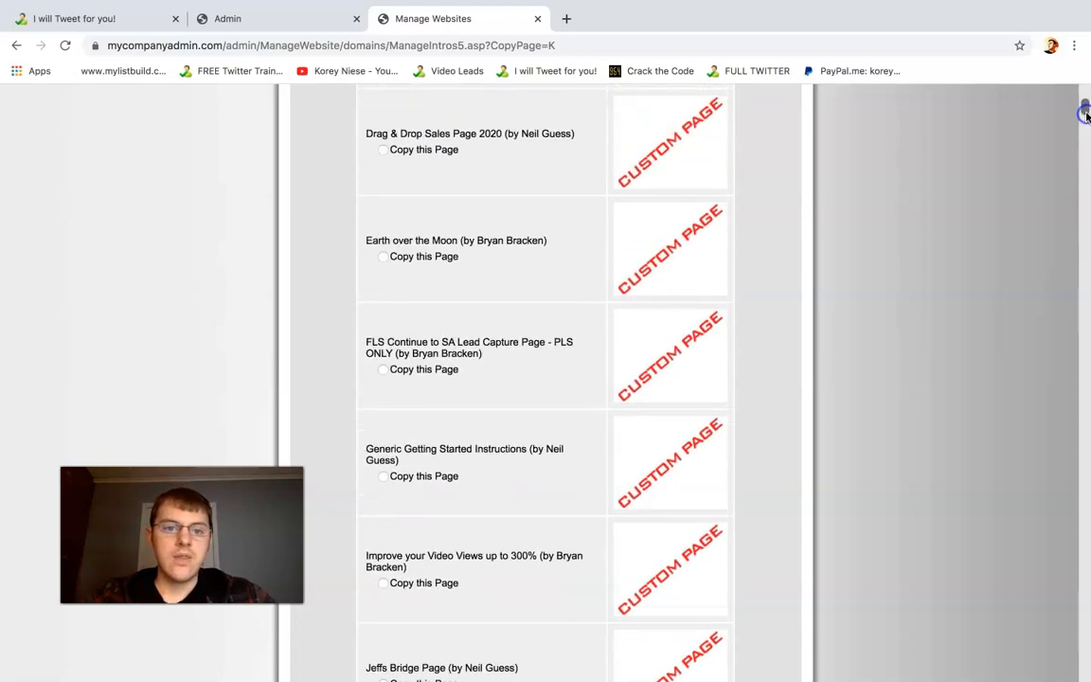
left_click(131, 27)
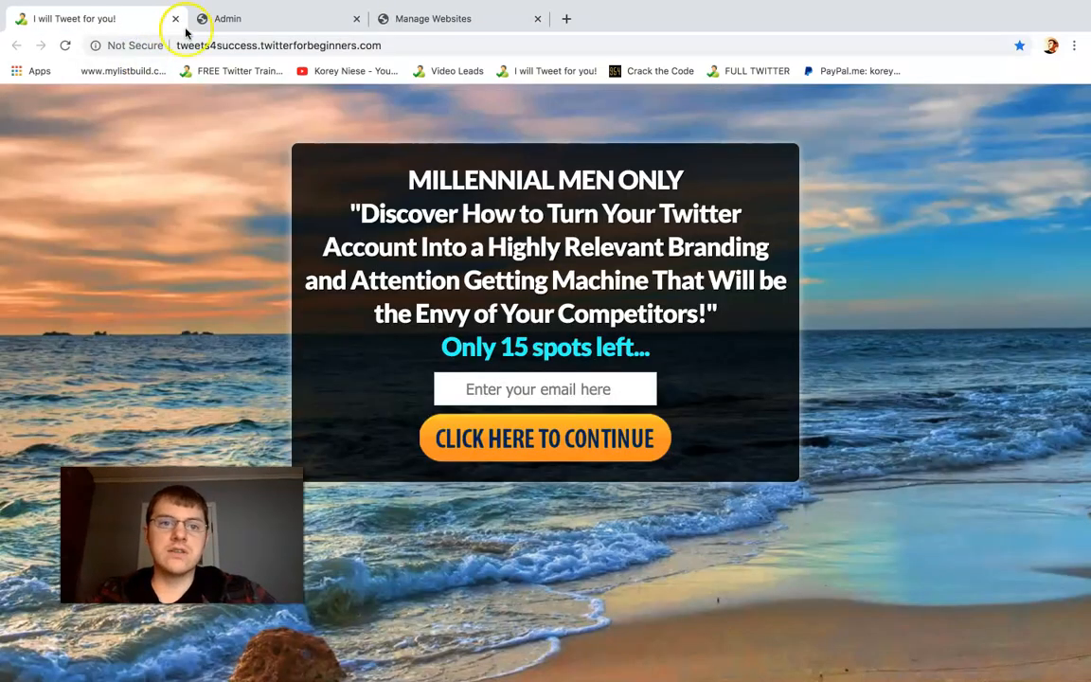
left_click(457, 20)
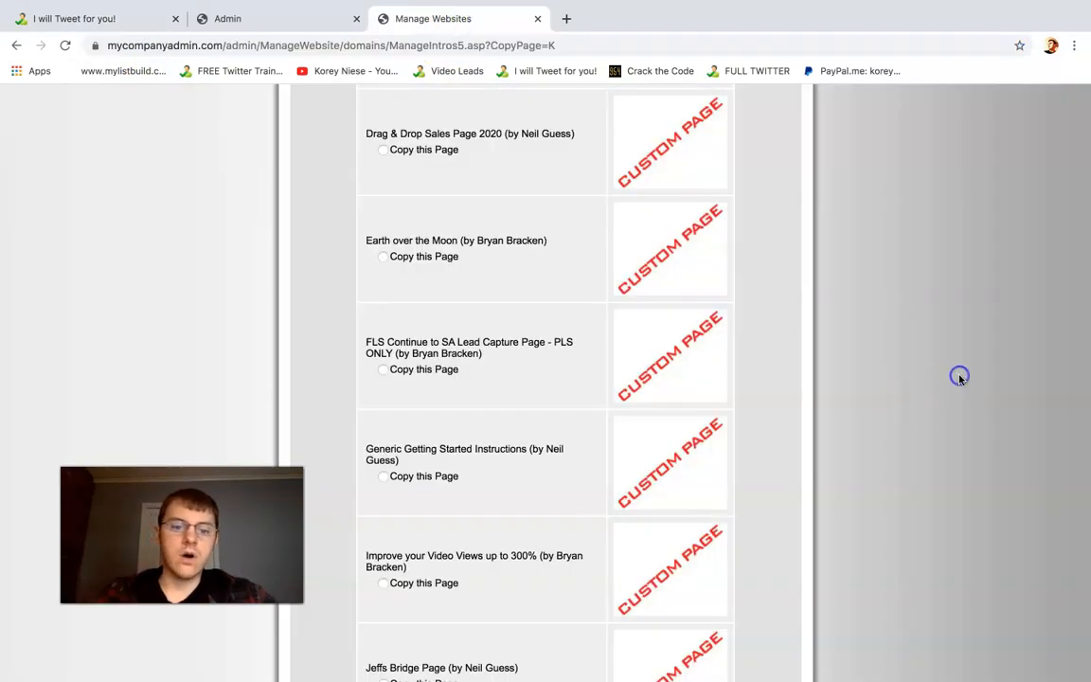
Examine the LC lead capture pages shared by Share Codes, from the LC10 variants through to the LC1 and LC2 variants
scroll(959, 378, "down", 3)
scroll(959, 379, "down", 7)
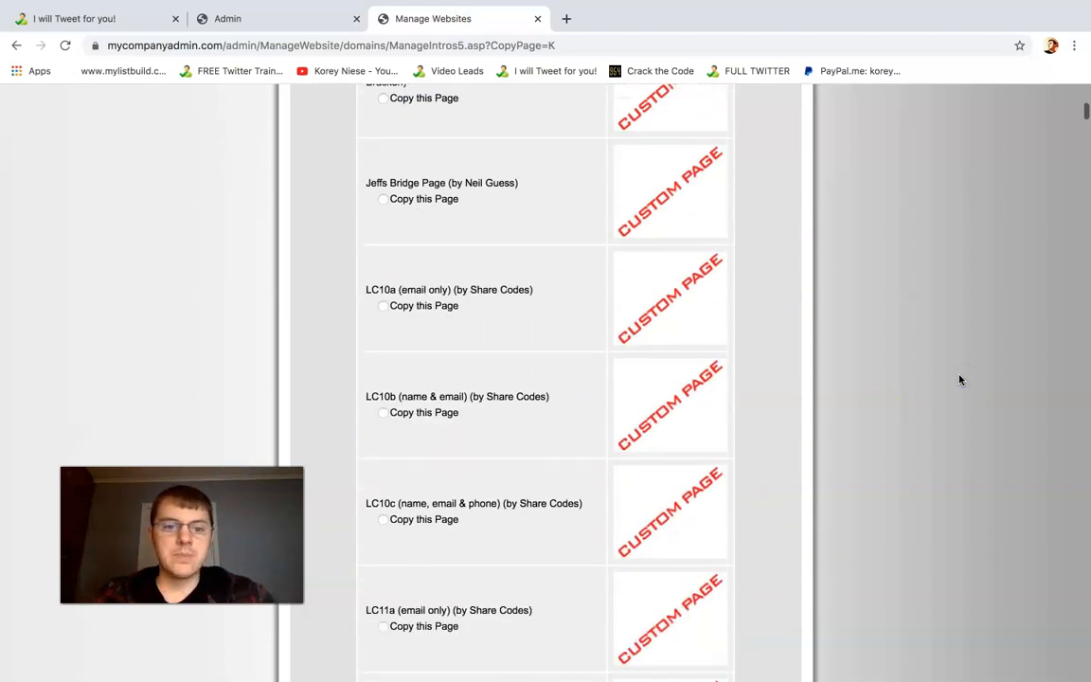
scroll(453, 305, "down", 4)
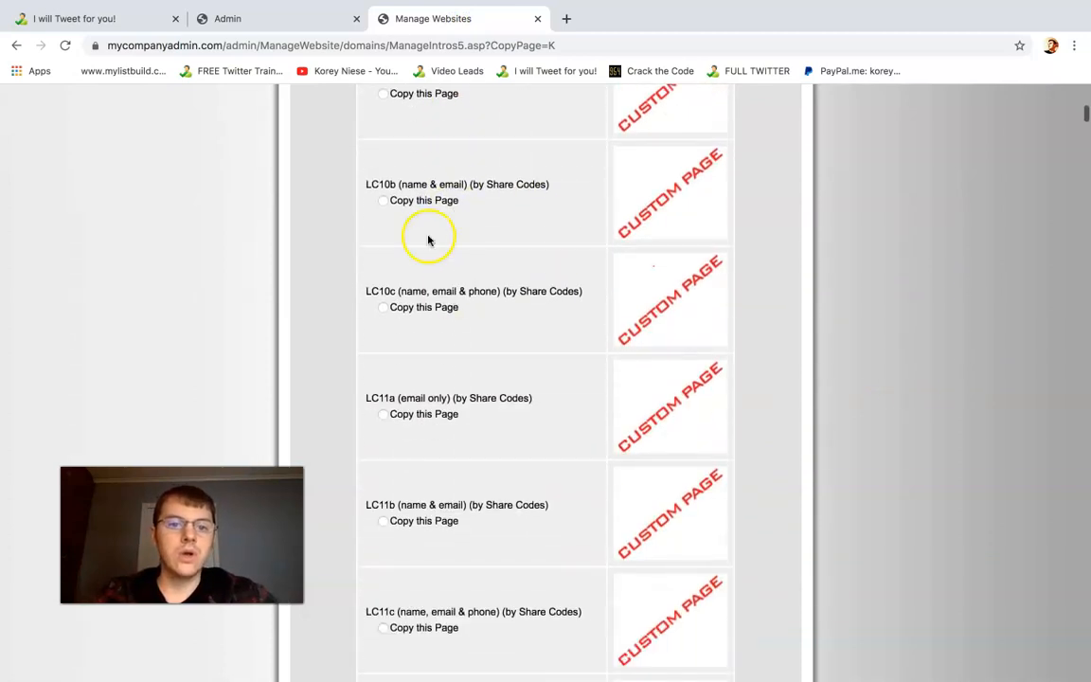
left_click(940, 284)
scroll(1066, 234, "down", 3)
scroll(1089, 168, "down", 5)
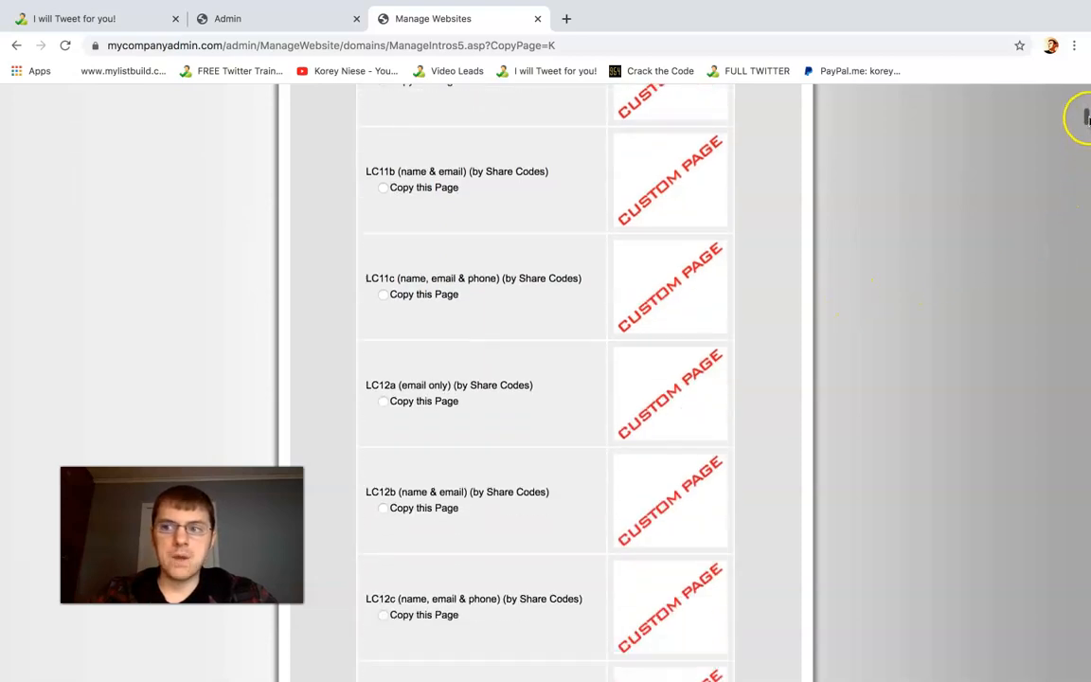
left_click_drag(1085, 118, 1085, 125)
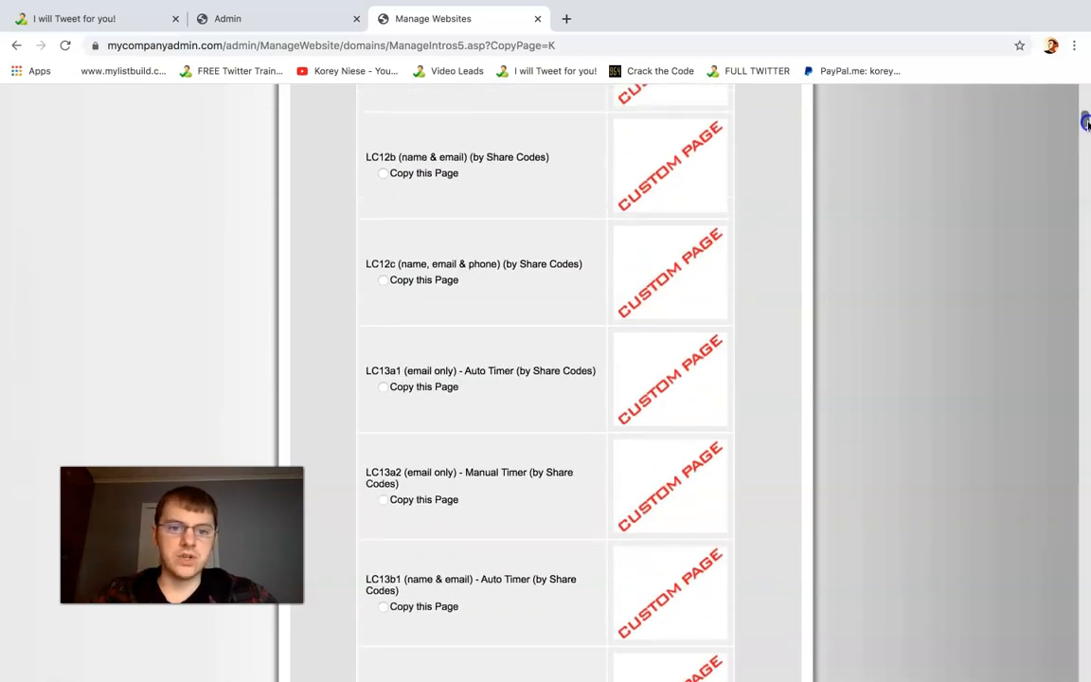
left_click(980, 249)
scroll(979, 250, "up", 2)
scroll(980, 251, "down", 6)
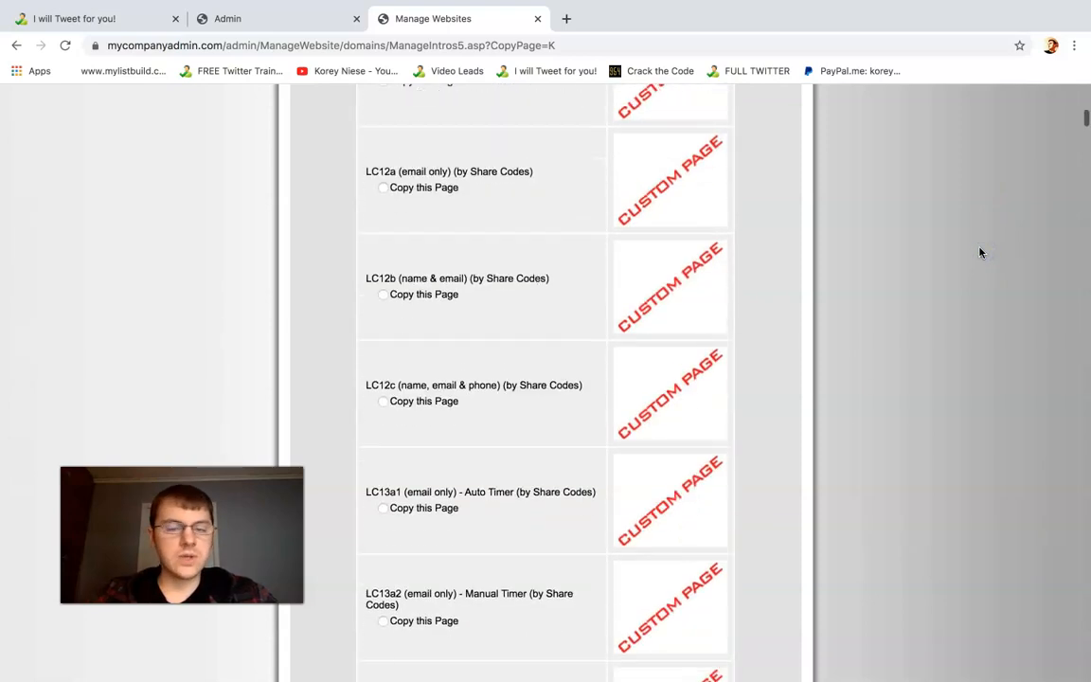
scroll(991, 243, "down", 6)
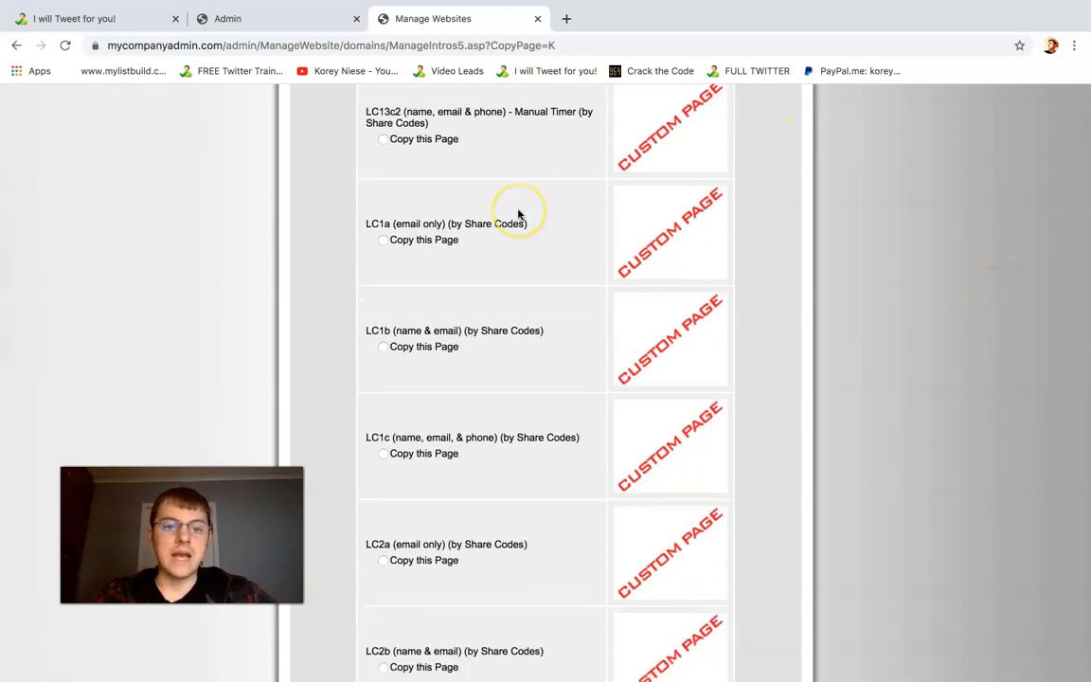
scroll(518, 215, "down", 2)
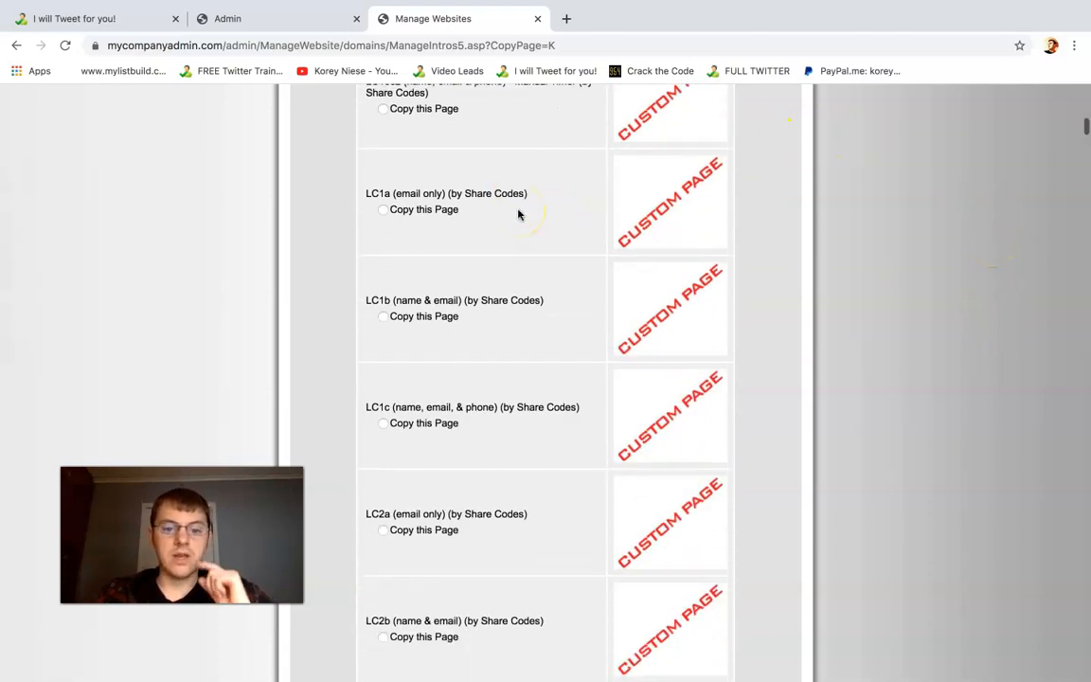
Review the tweets4success, Video Leads and FREE Twitter Training landing pages as examples, highlight the training headline, and return to the copy list
left_click(122, 27)
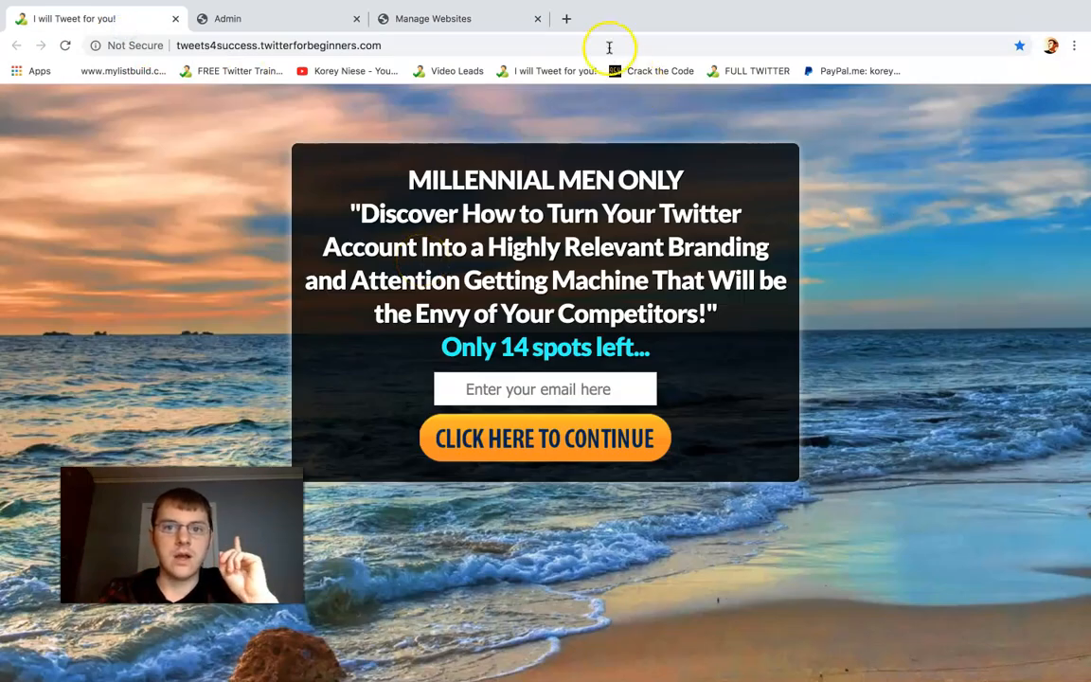
left_click(568, 22)
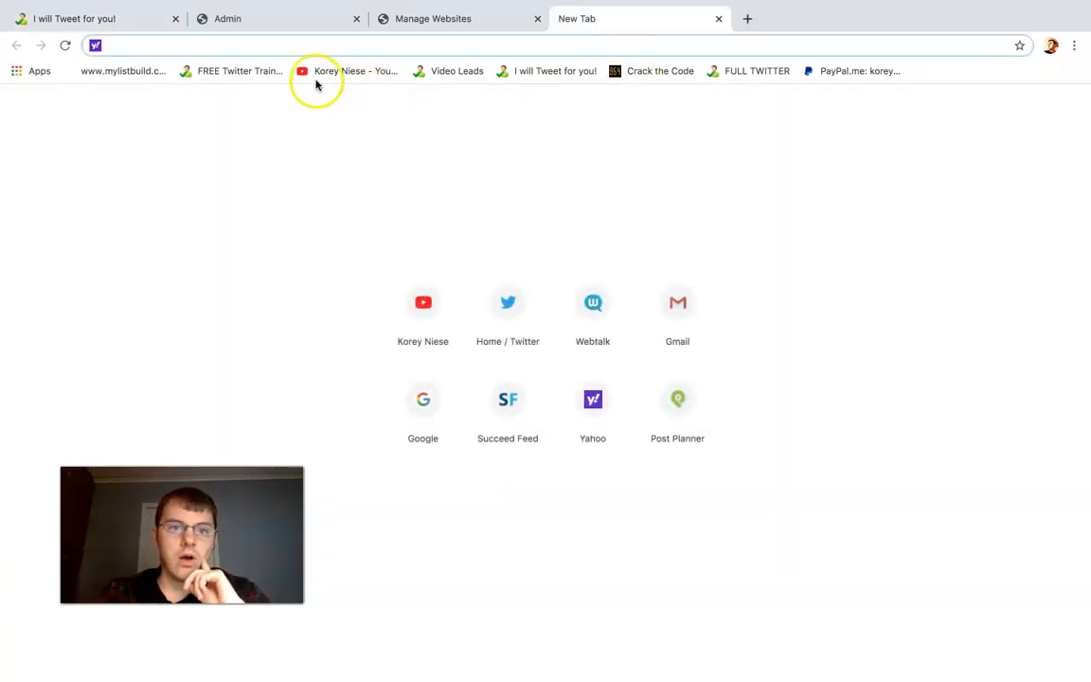
left_click(445, 74)
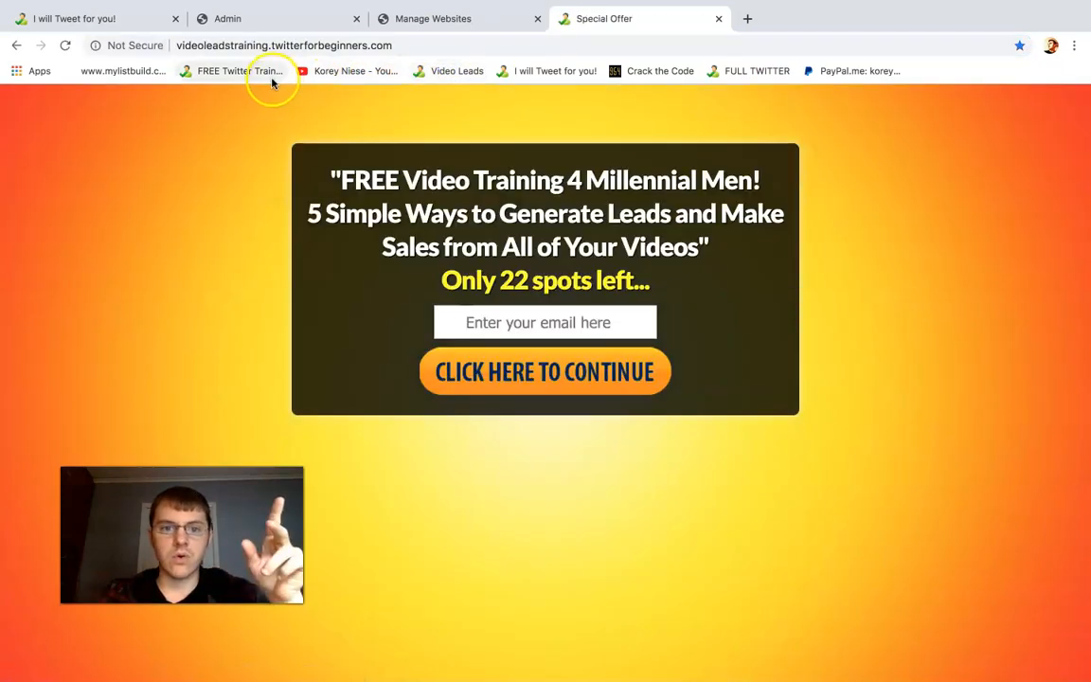
left_click(260, 77)
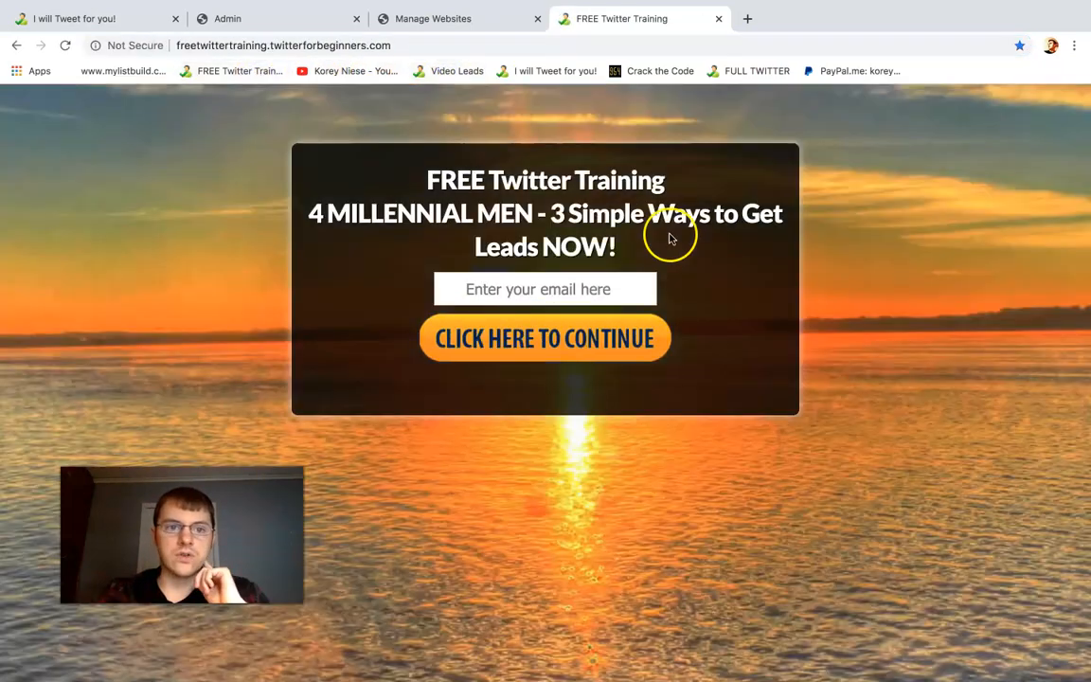
left_click_drag(418, 189, 702, 203)
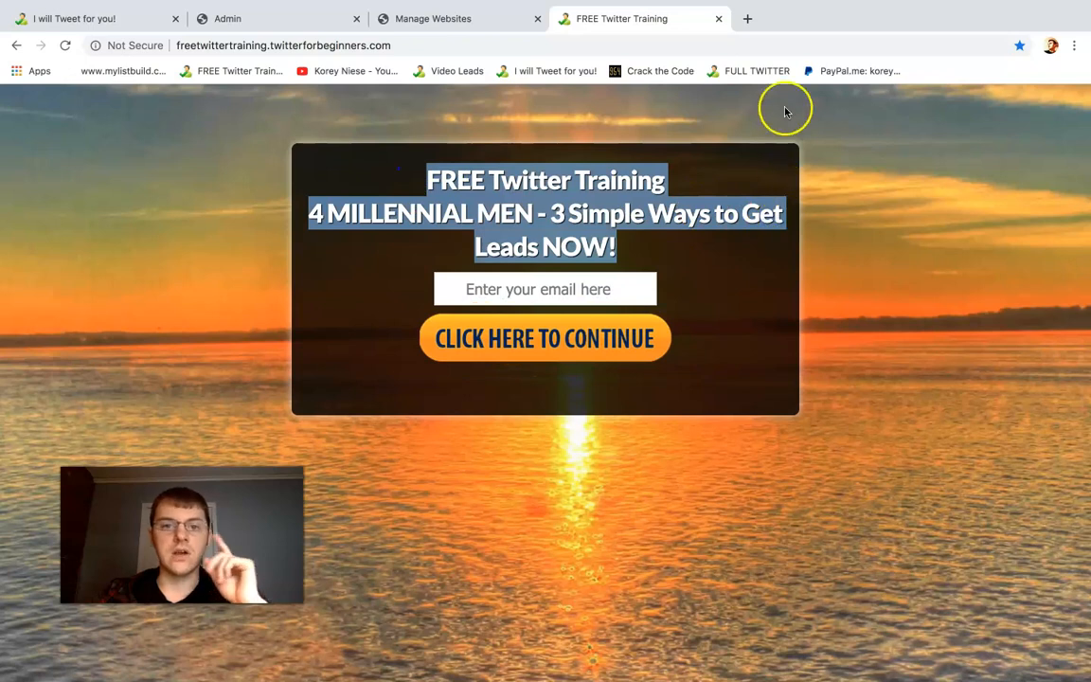
left_click(697, 215)
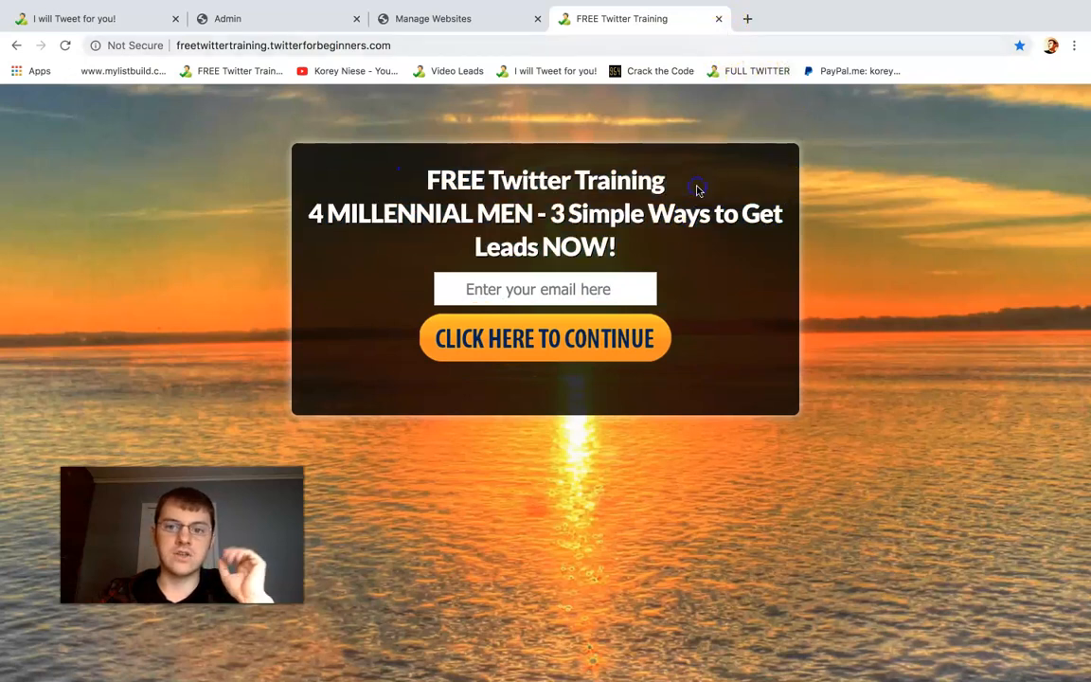
left_click(717, 20)
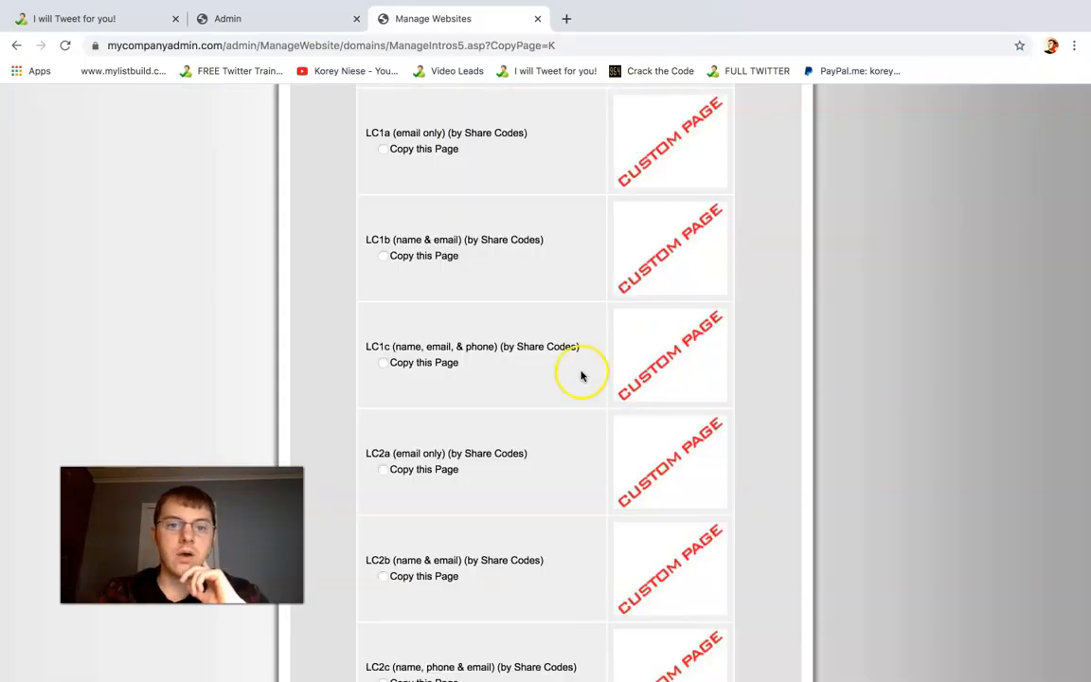
Compare which contact details the LC2a, LC2b and LC2c lead capture pages each collect
scroll(862, 339, "down", 1)
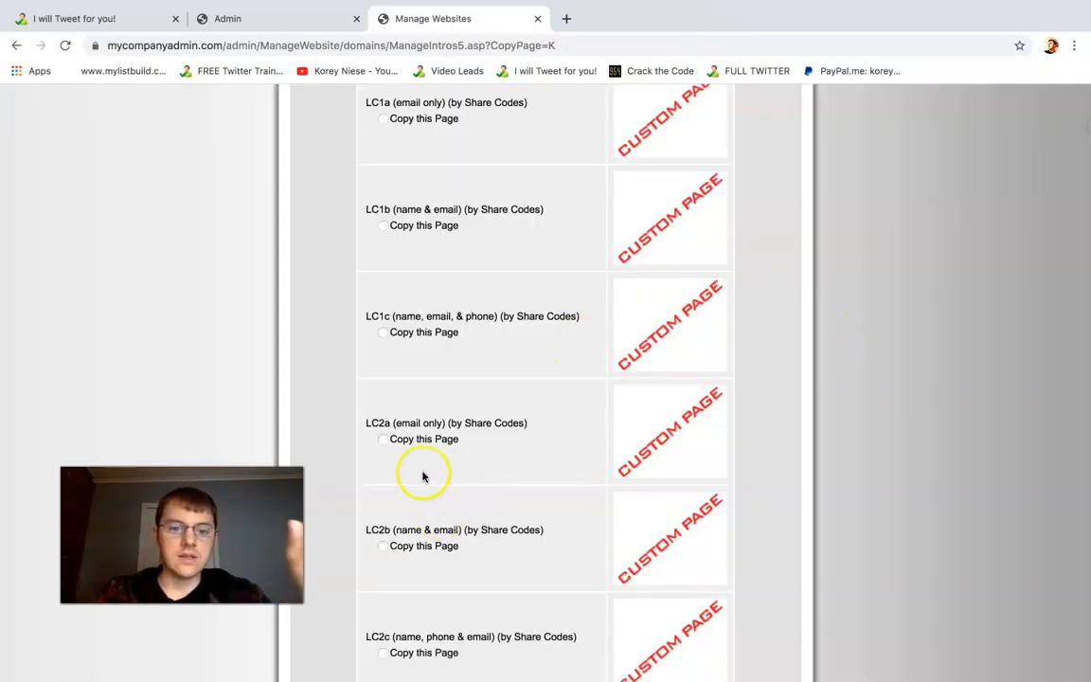
scroll(383, 418, "down", 1)
scroll(383, 417, "down", 3)
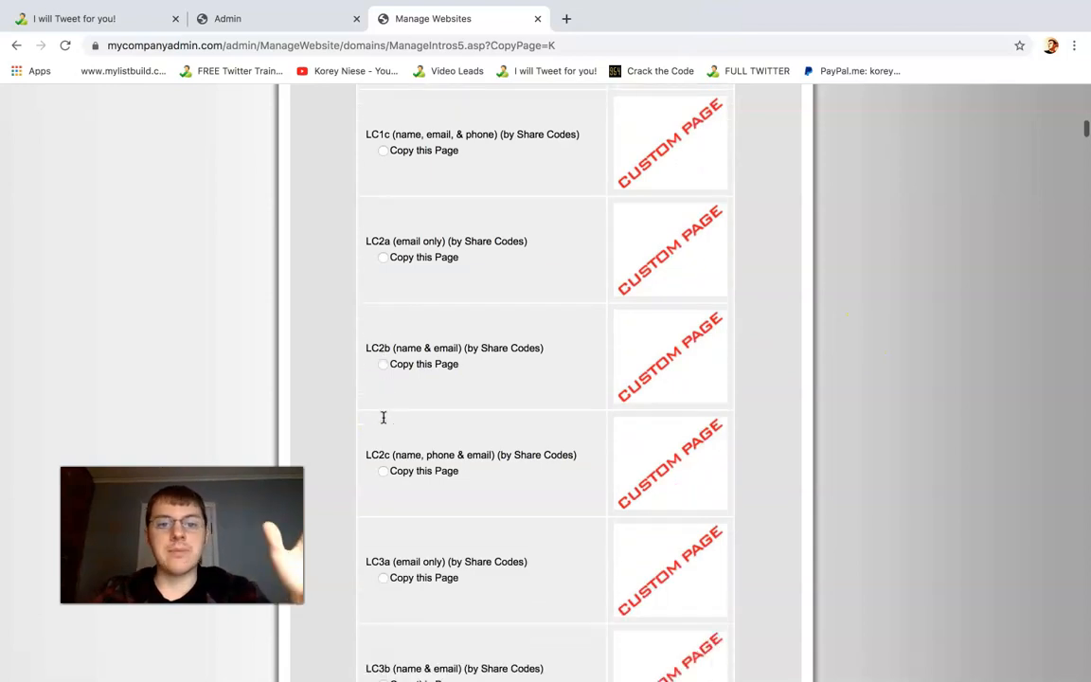
left_click(383, 365)
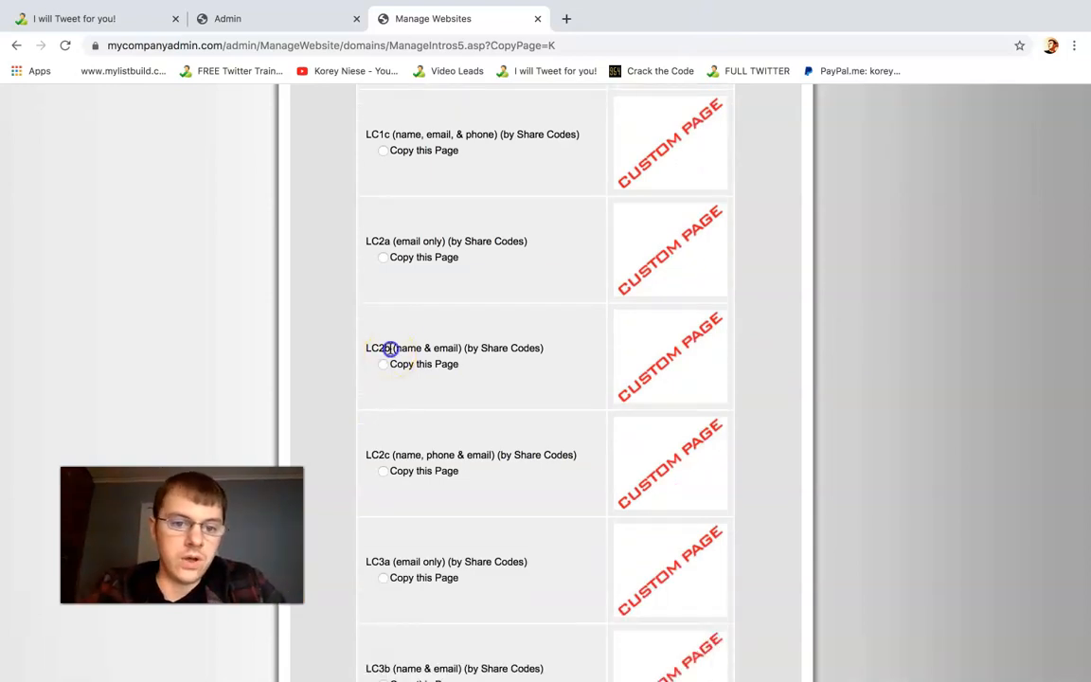
left_click(404, 353)
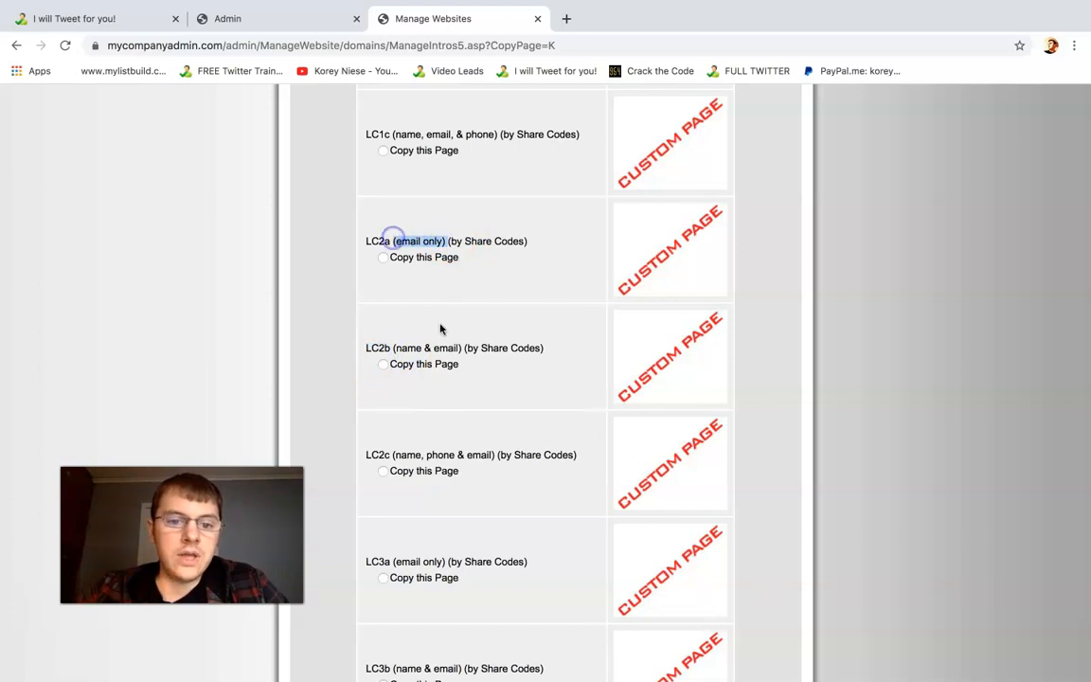
left_click_drag(468, 349, 375, 348)
left_click_drag(498, 455, 391, 457)
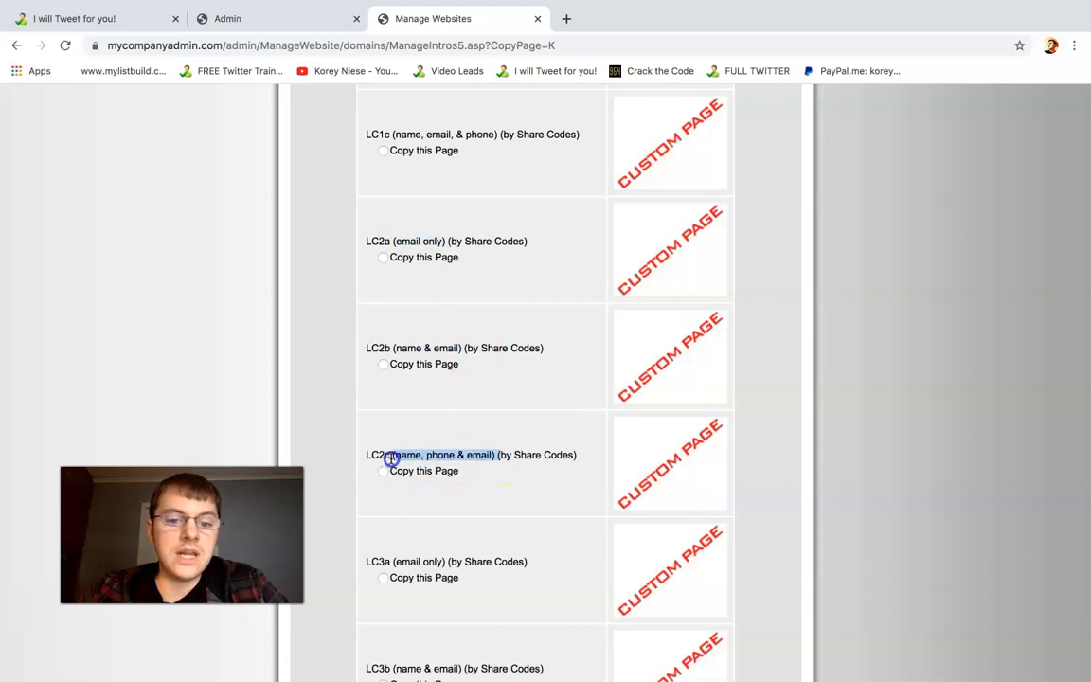
left_click(501, 463)
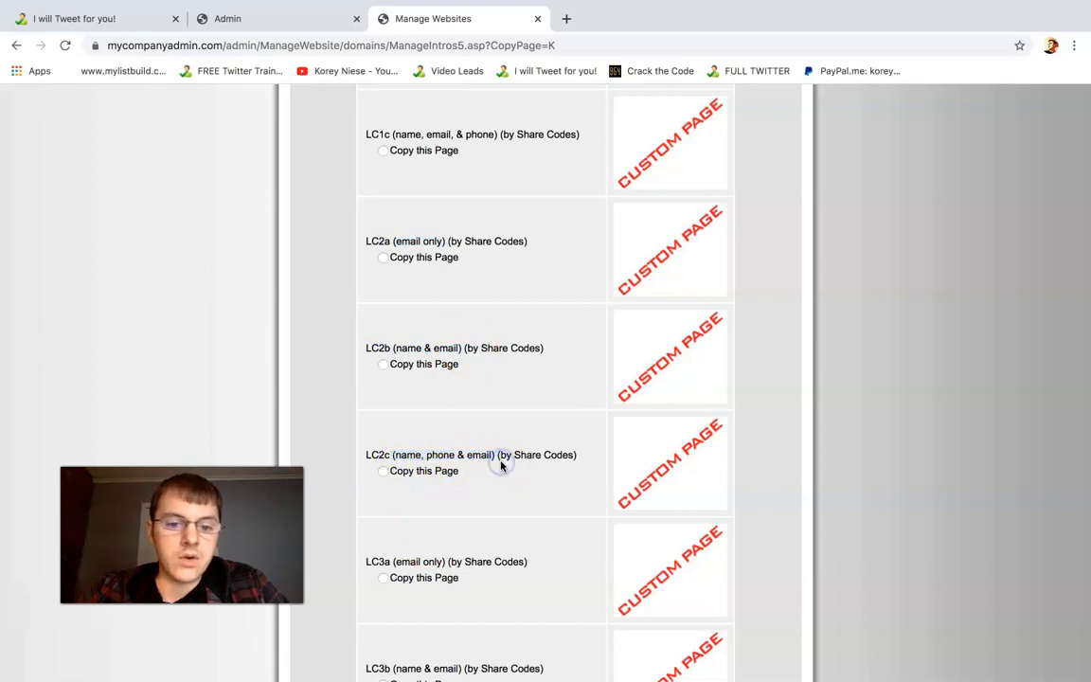
Choose the LC2b (name & email) page by Share Codes and make a copy of it
left_click(383, 366)
scroll(896, 340, "down", 1)
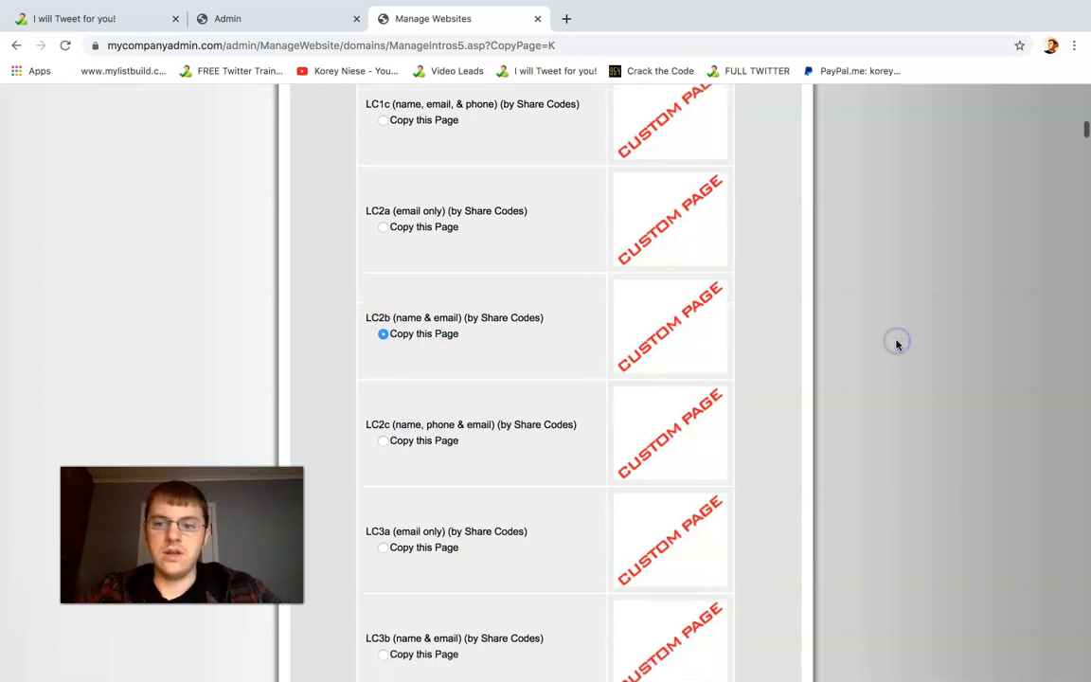
scroll(1085, 135, "down", 1)
left_click_drag(1086, 135, 1086, 674)
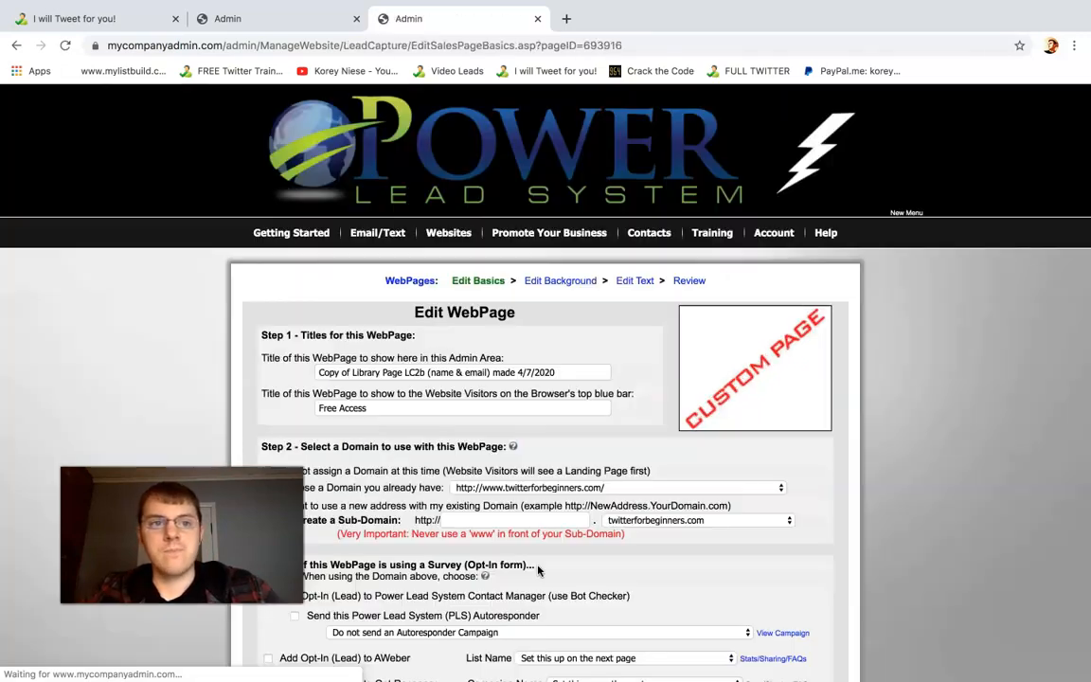
Choose a new address on the existing twitterforbeginners.com domain and enter shortdomain as the page's sub-domain
left_click(105, 20)
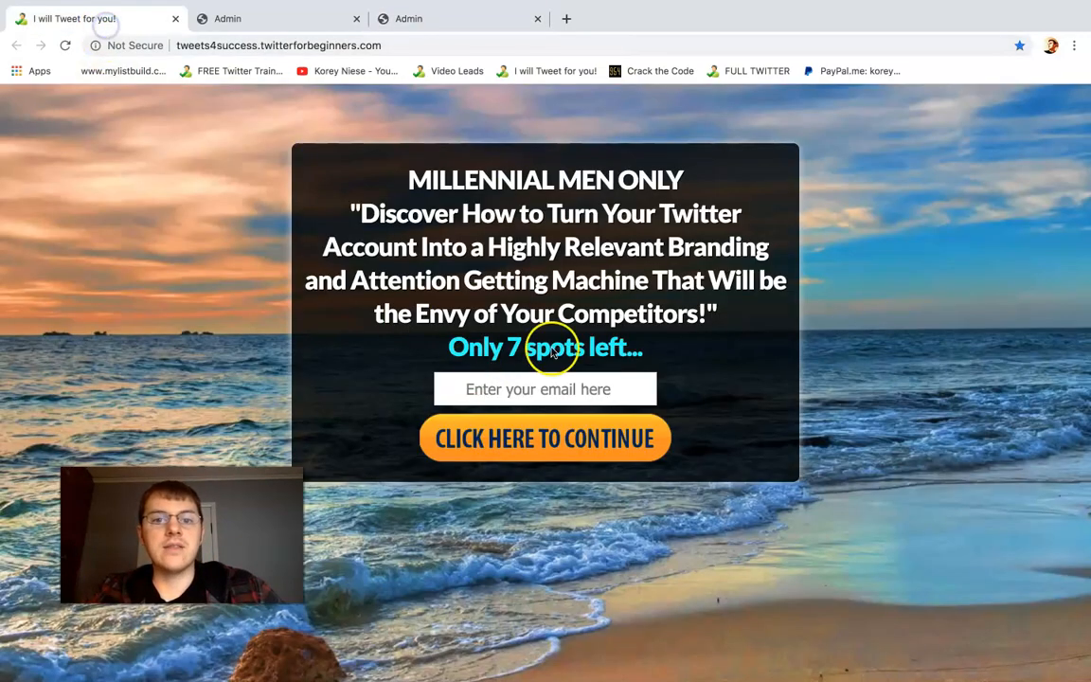
left_click(426, 22)
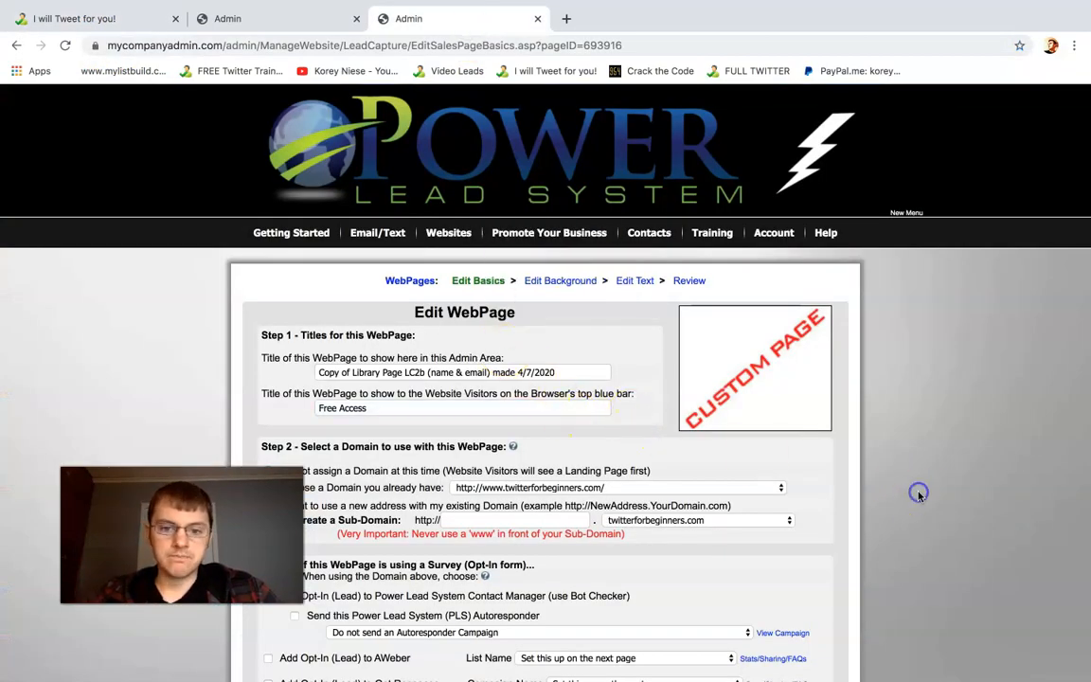
scroll(917, 494, "down", 1)
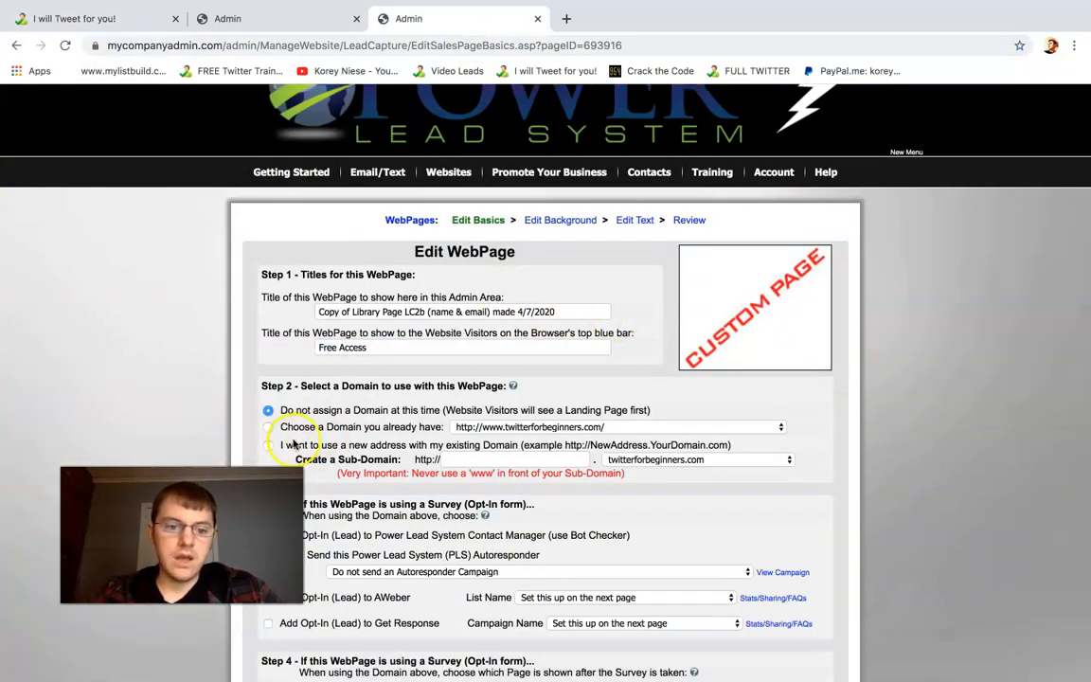
scroll(438, 321, "down", 2)
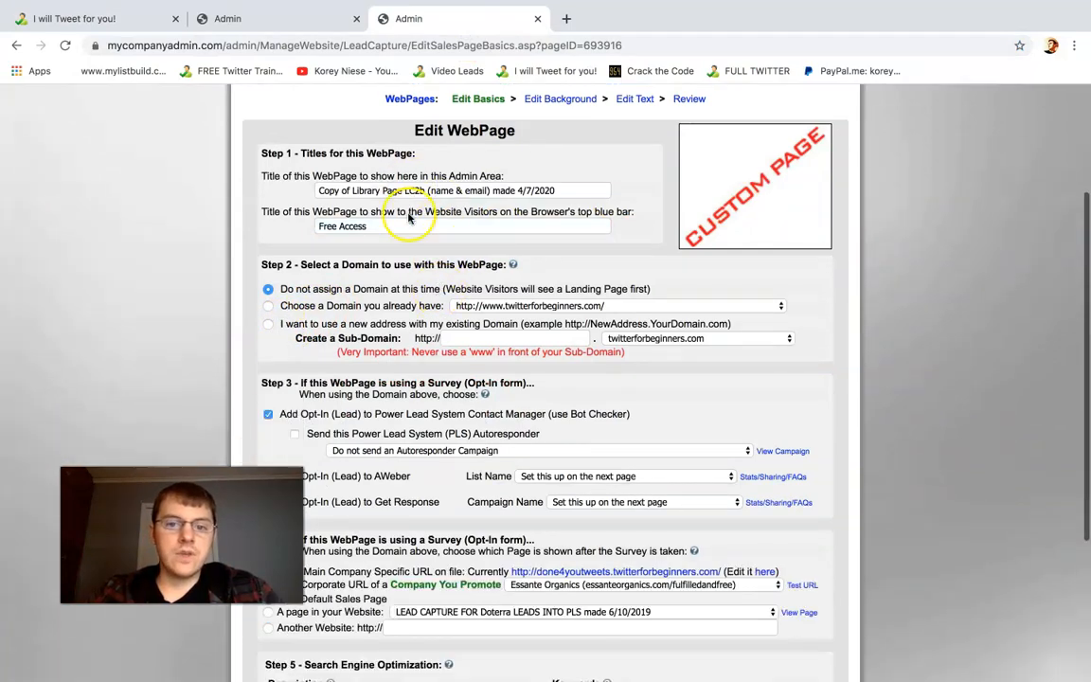
left_click(267, 324)
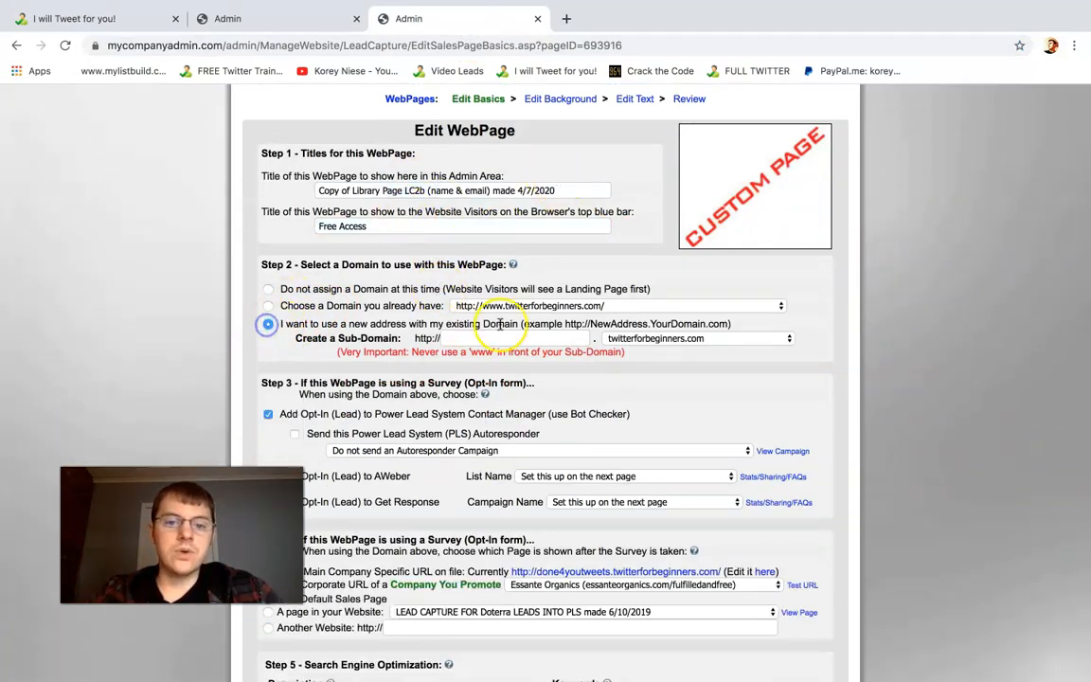
left_click(482, 338)
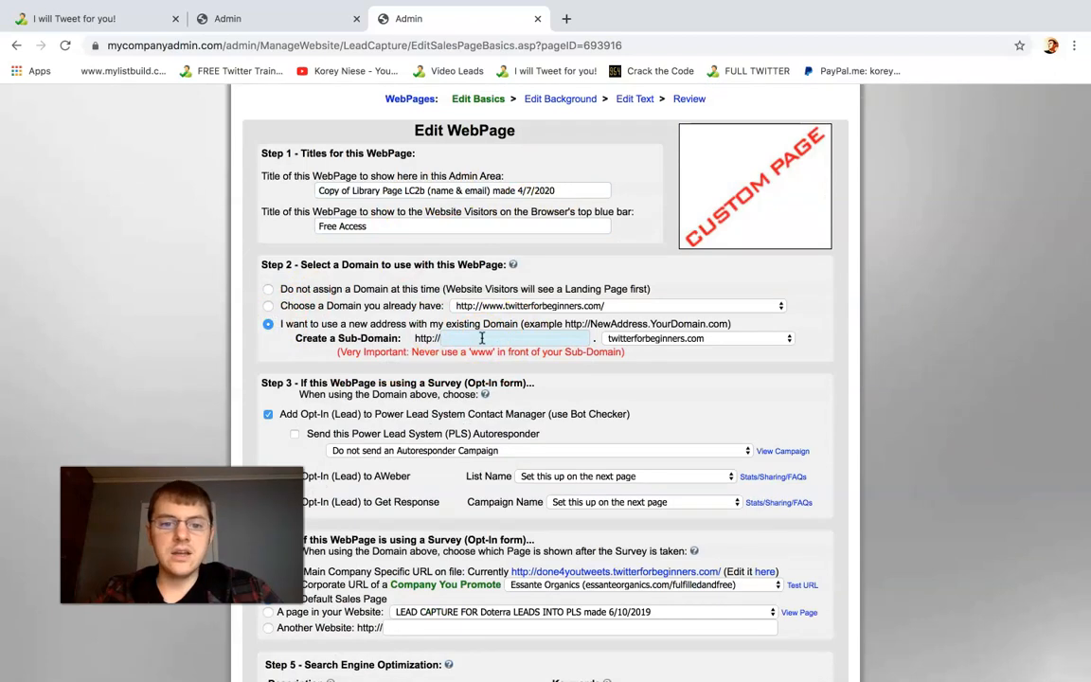
left_click(482, 337)
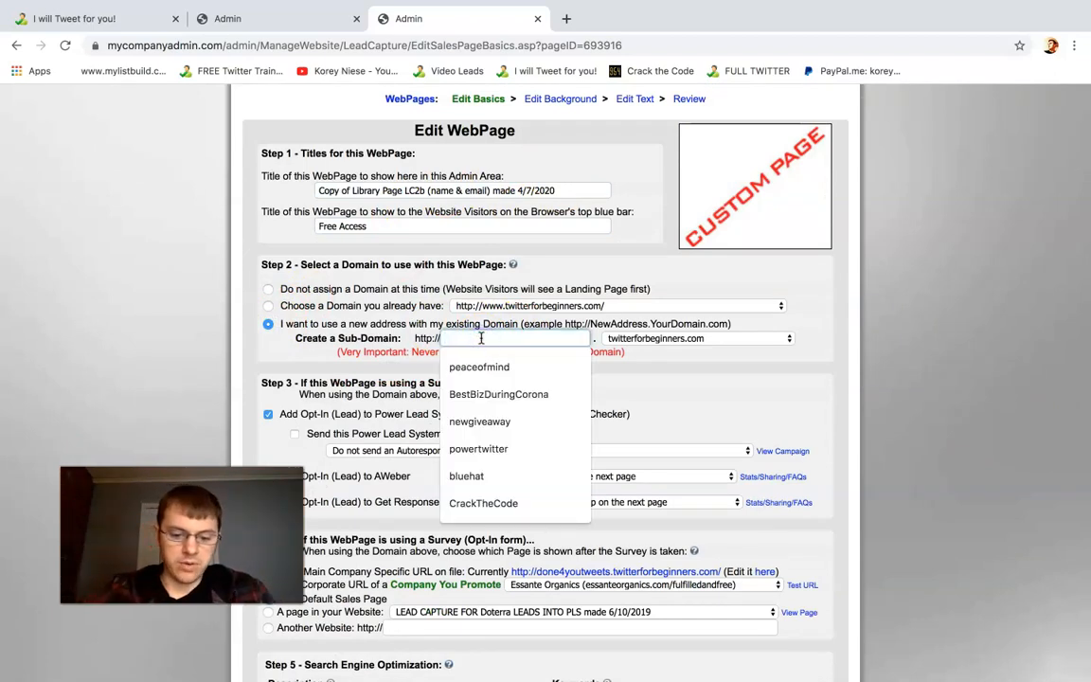
type("shortdomain")
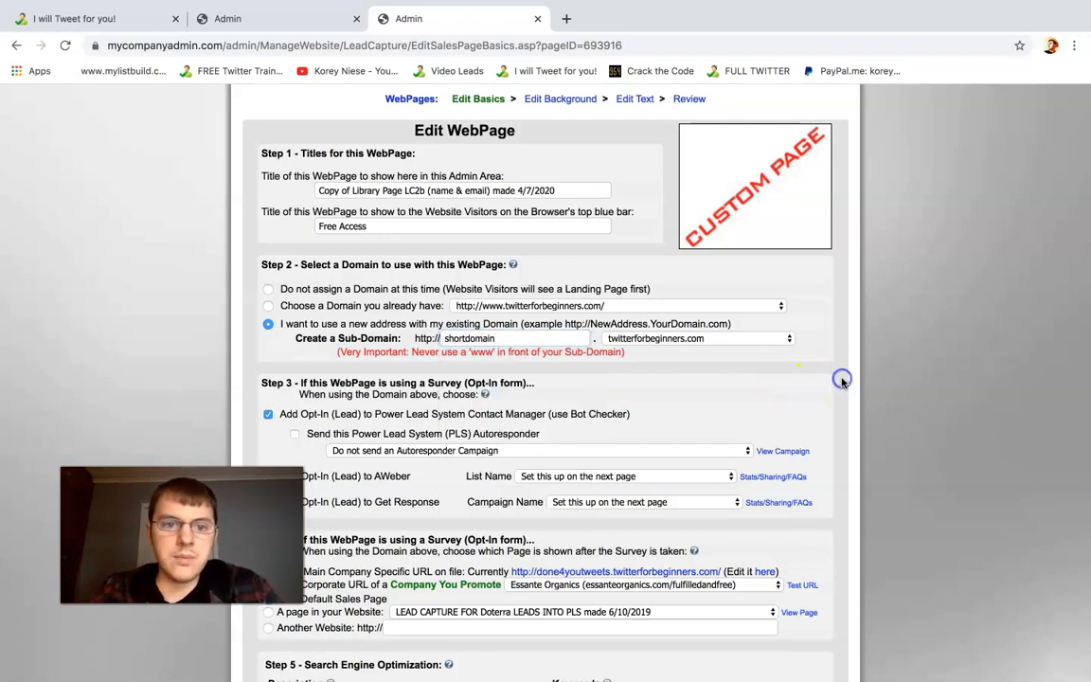
Set the page's admin area title to TESTING LANDING PAGE BUILDER and review the browser title setting for website visitors
scroll(758, 341, "down", 1)
triple_click(500, 161)
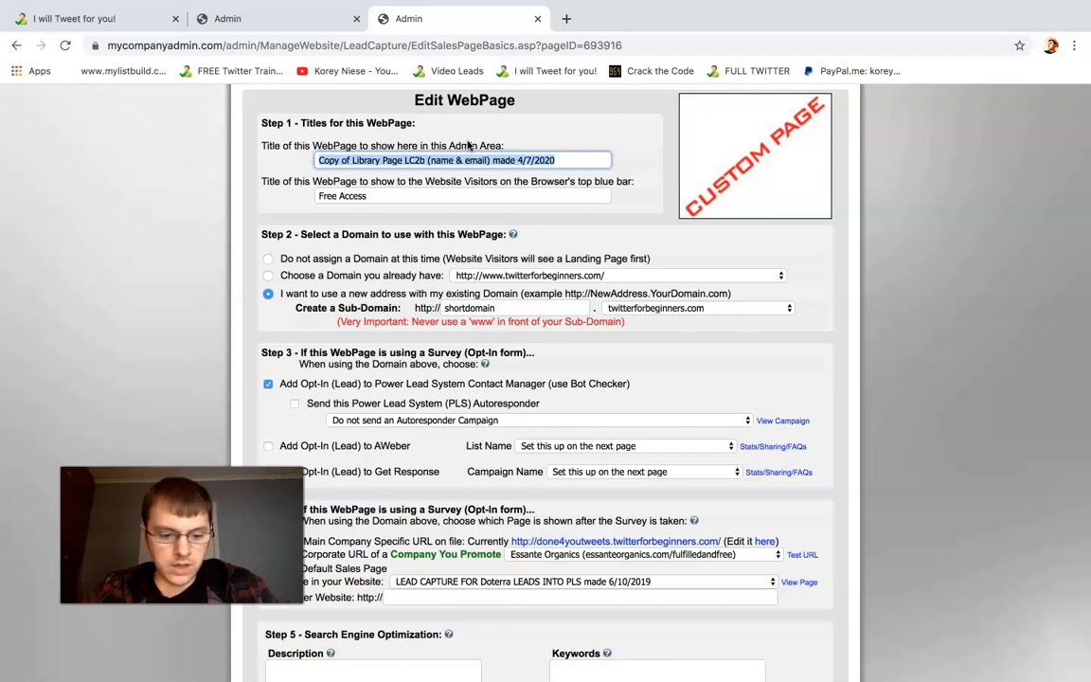
type("TESTING ")
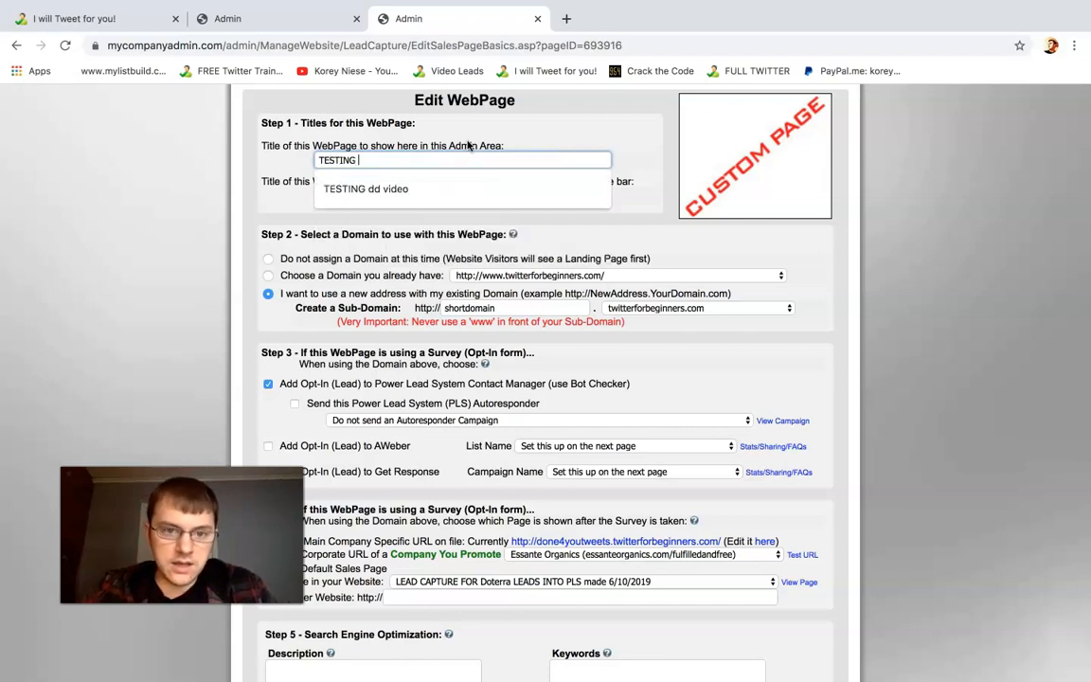
type("LANDING PAGE BUILDER")
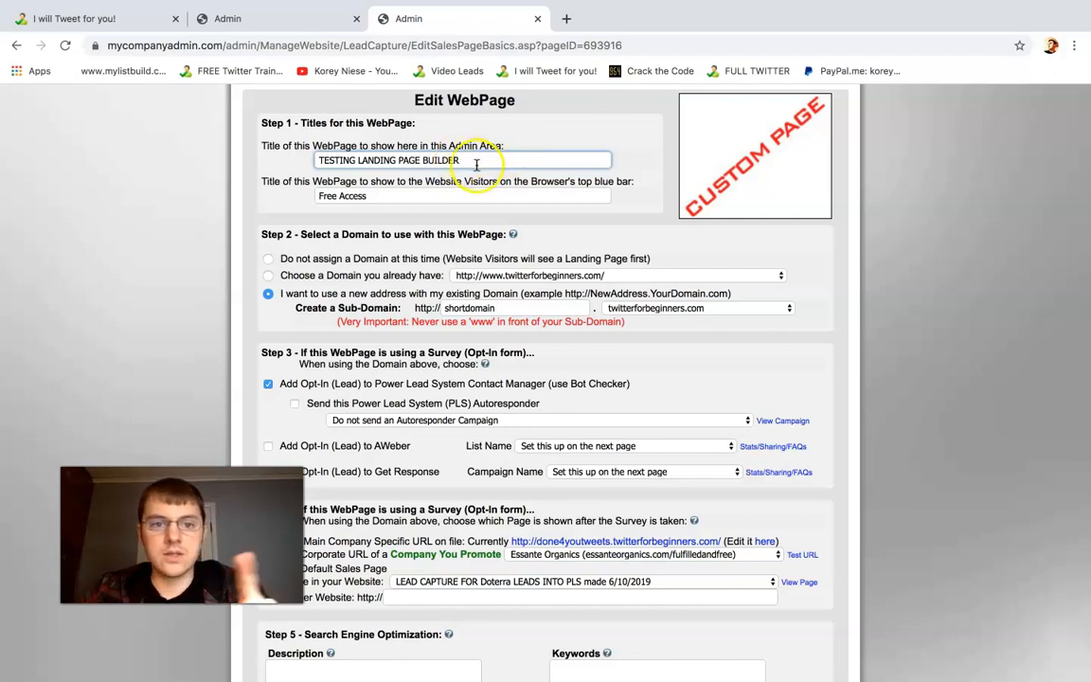
left_click(834, 274)
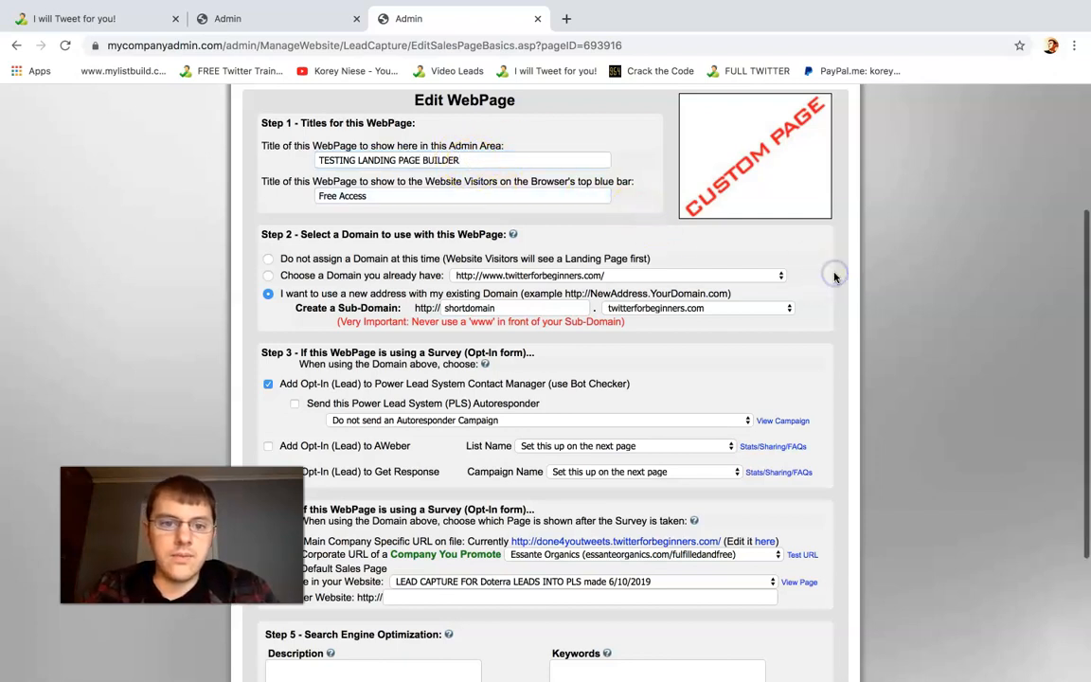
scroll(720, 236, "down", 1)
left_click_drag(322, 148, 448, 151)
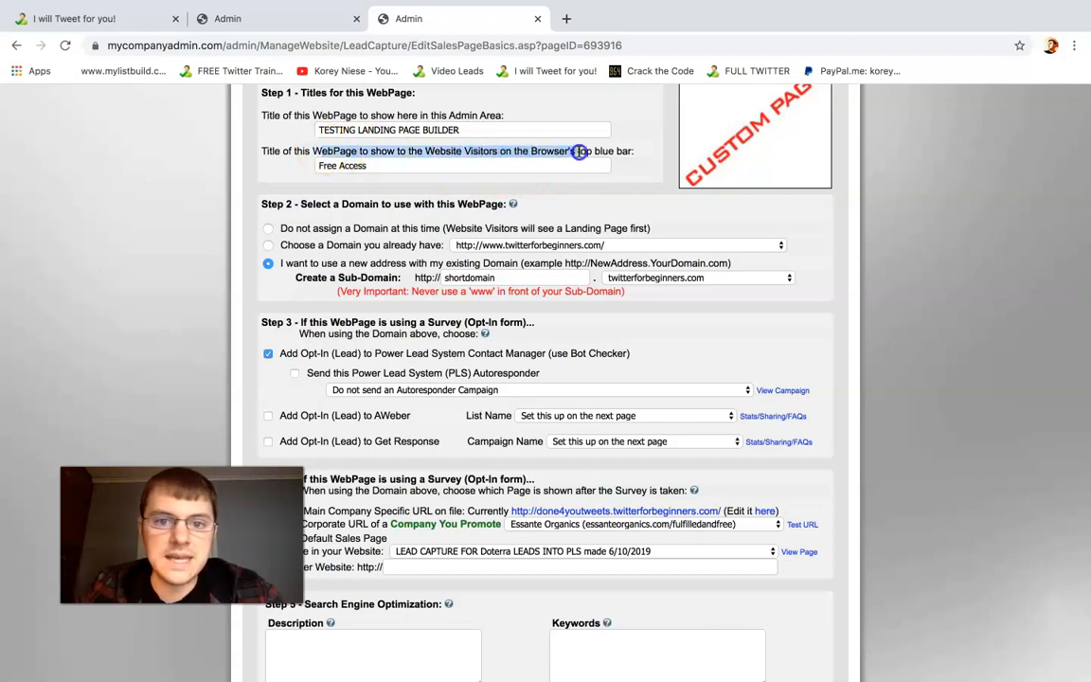
left_click(836, 207)
Enable the PLS autoresponder for opt-ins and choose the Drag & Drop Campaign (no first name / email only) by Power Lead System
scroll(836, 210, "down", 2)
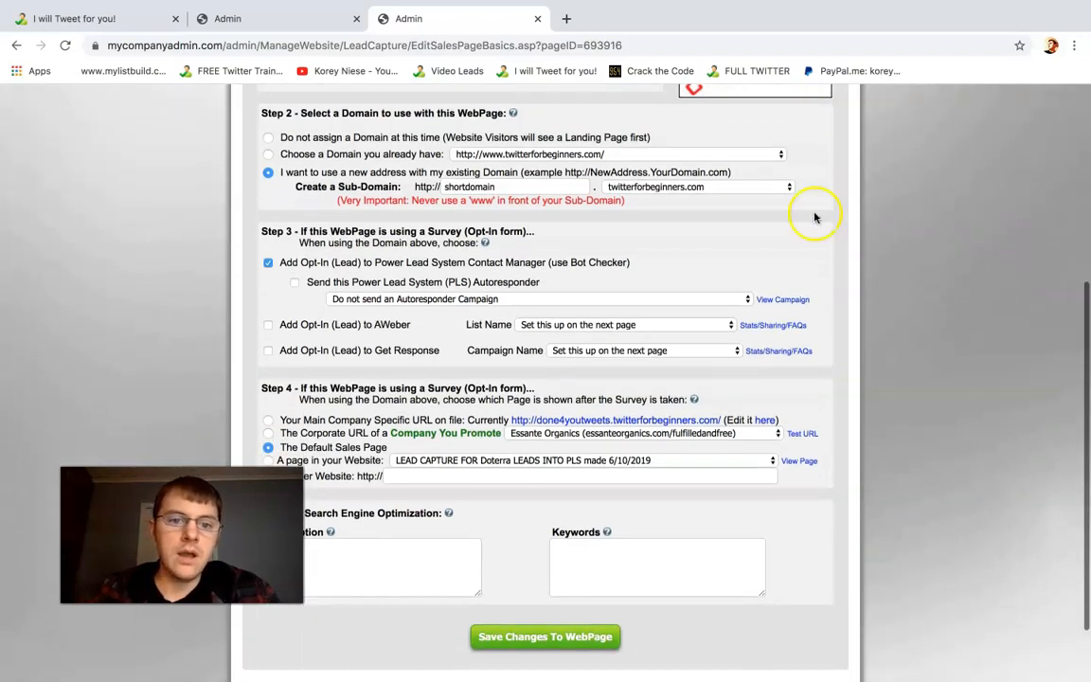
left_click(295, 282)
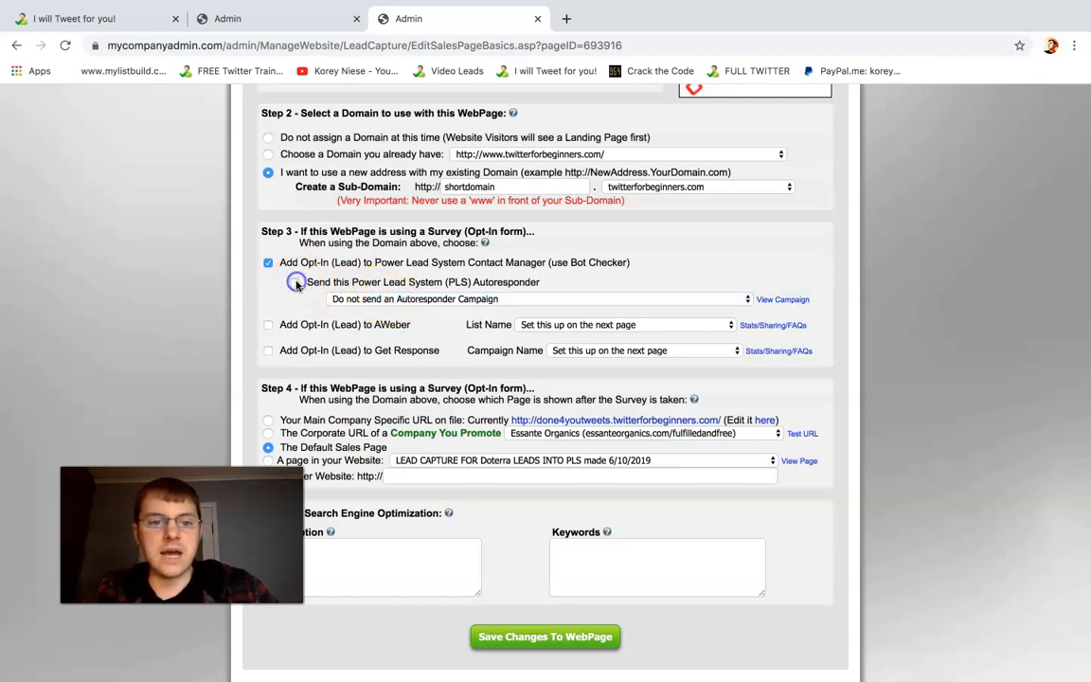
left_click(372, 299)
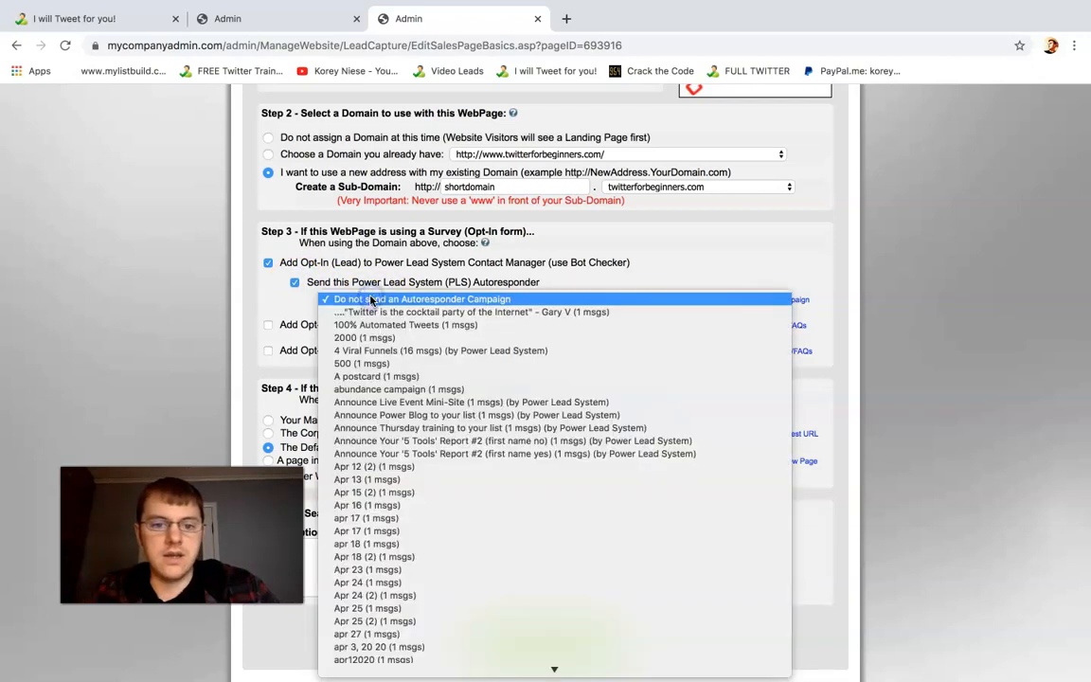
mouse_move(555, 668)
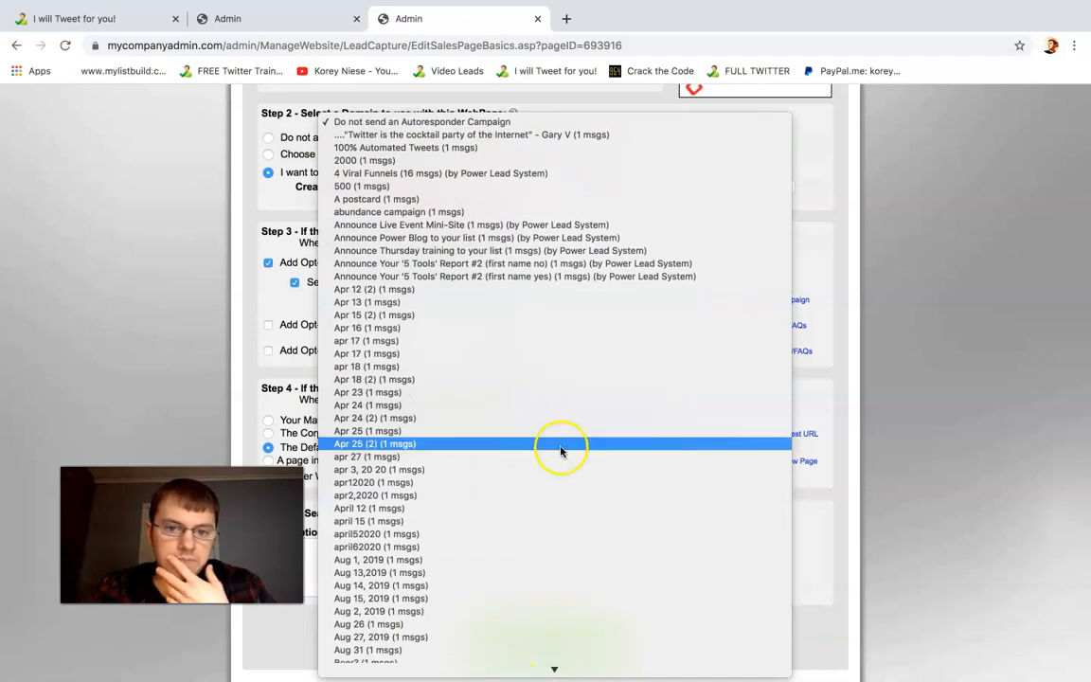
mouse_move(626, 669)
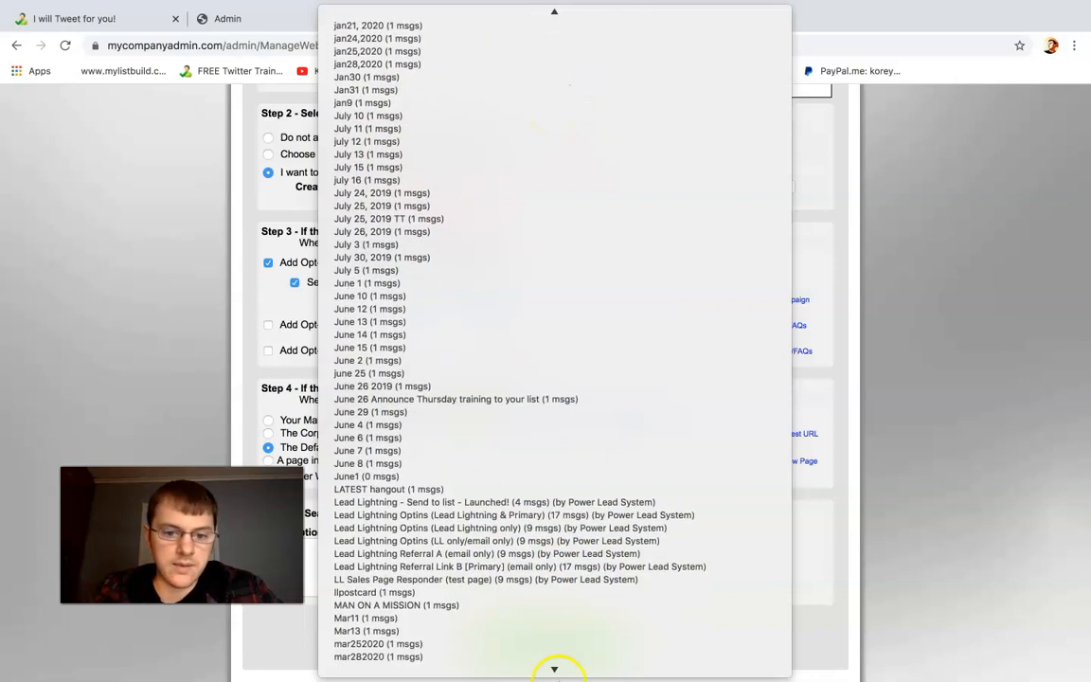
mouse_move(544, 10)
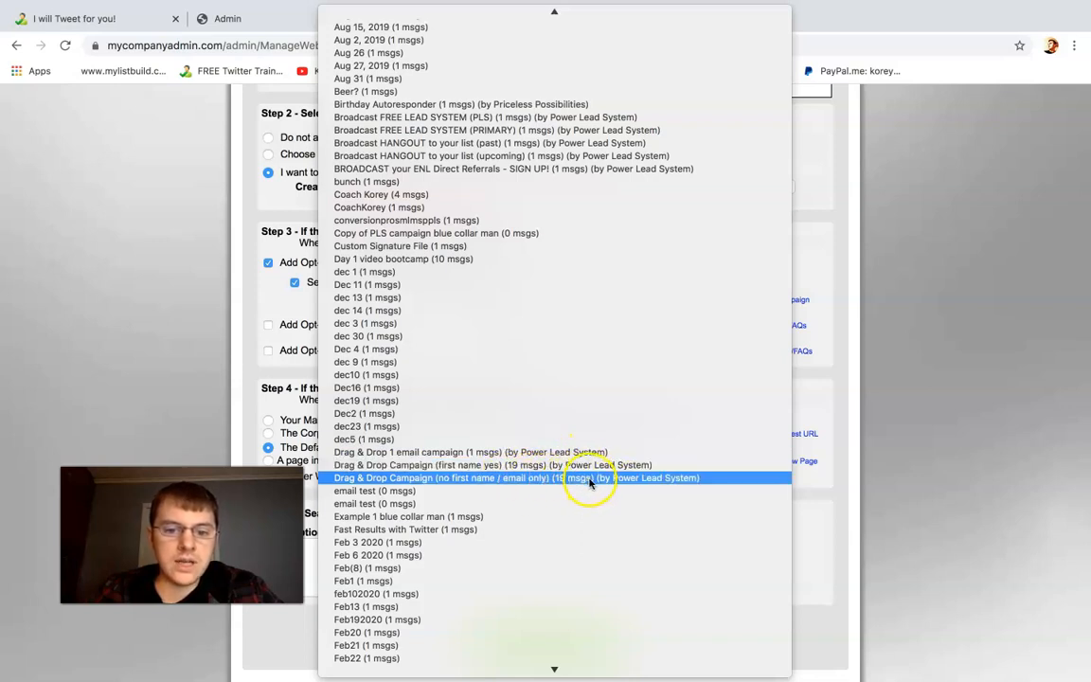
left_click(589, 479)
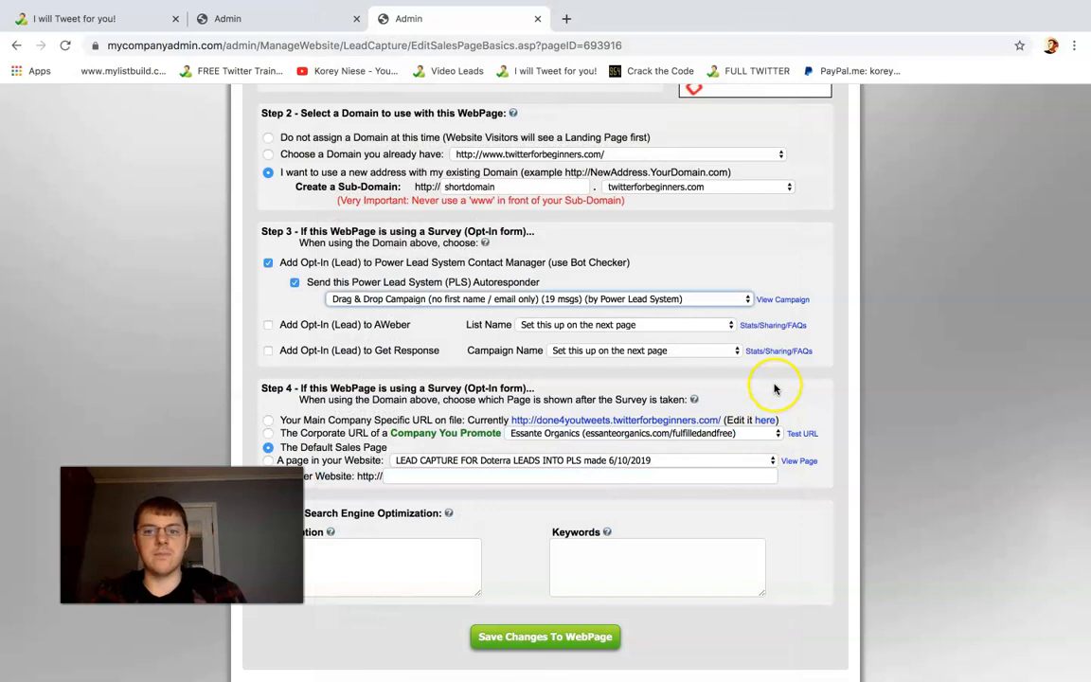
left_click(731, 314)
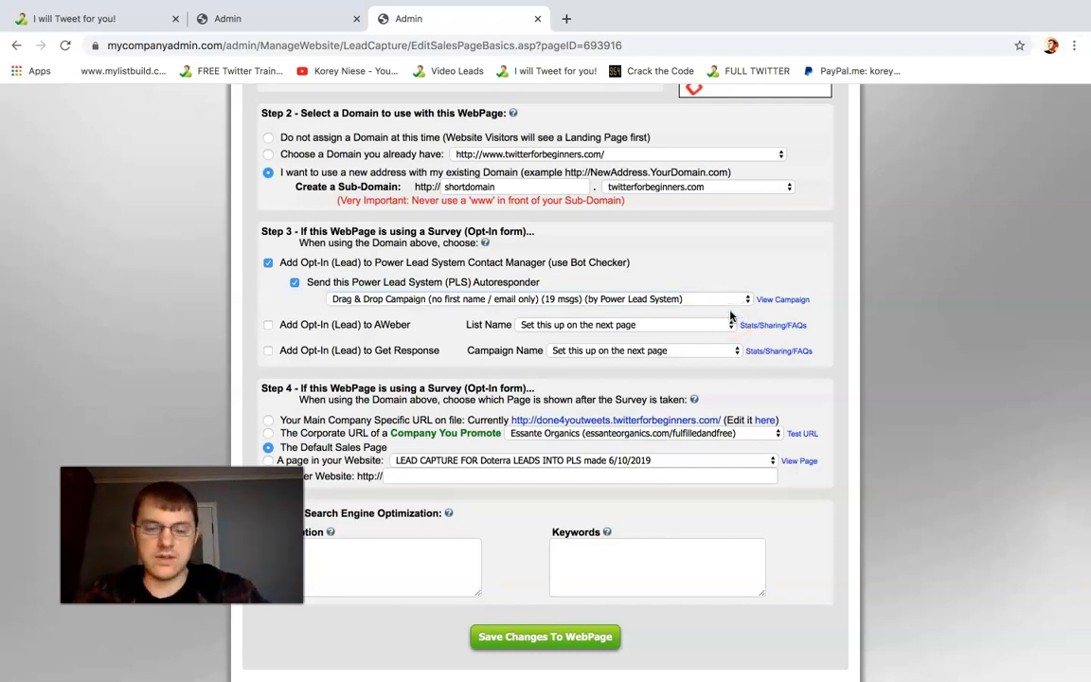
Choose a page in your website to show after the survey and select Drag & Drop Sales Page 2020
scroll(731, 315, "down", 1)
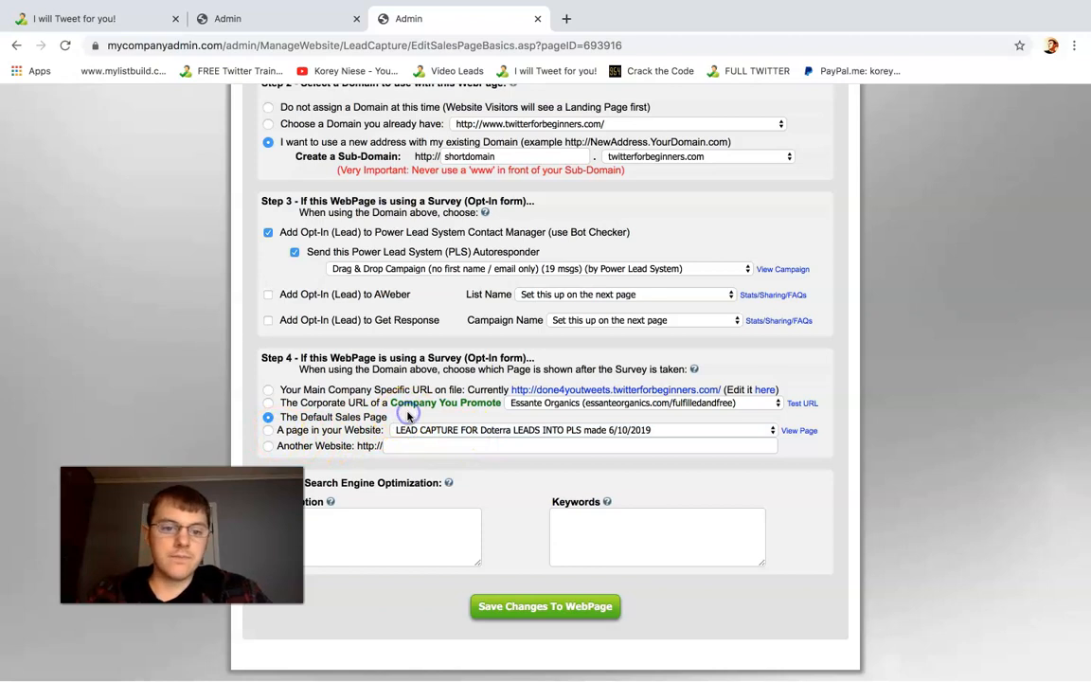
scroll(408, 416, "down", 2)
left_click(269, 375)
left_click(421, 377)
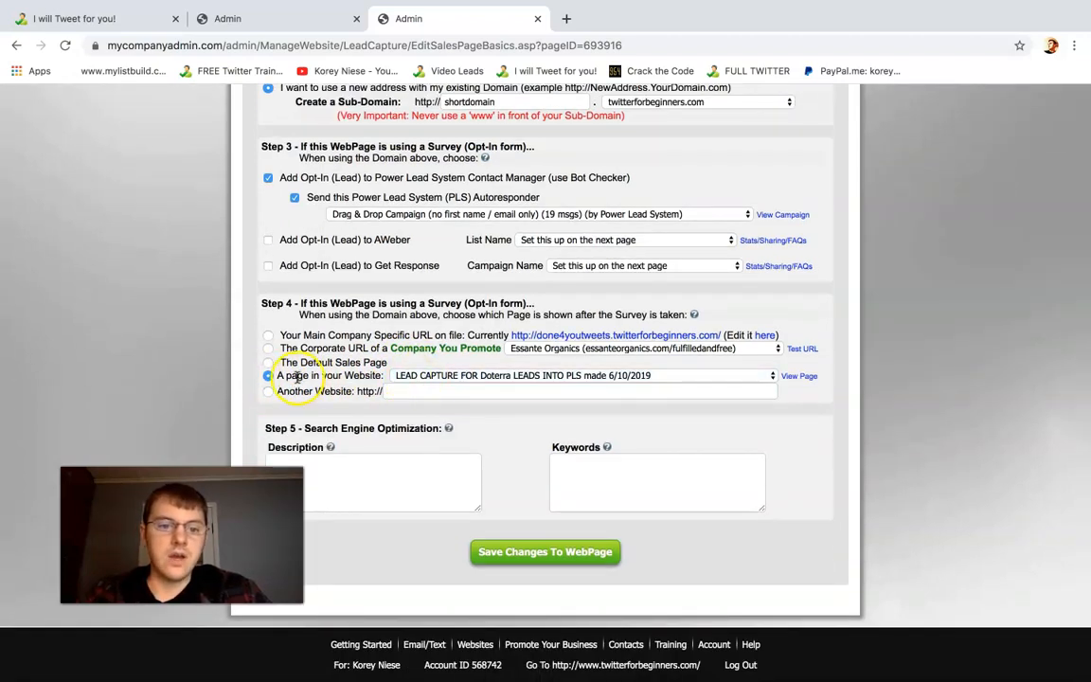
left_click_drag(279, 376, 371, 377)
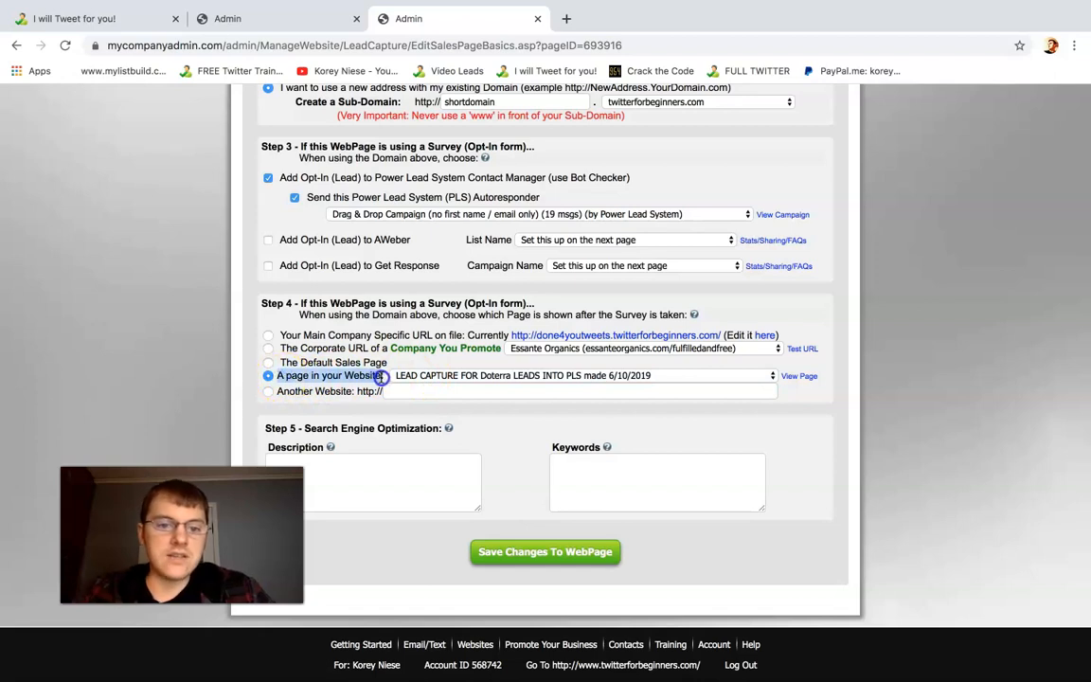
left_click(436, 376)
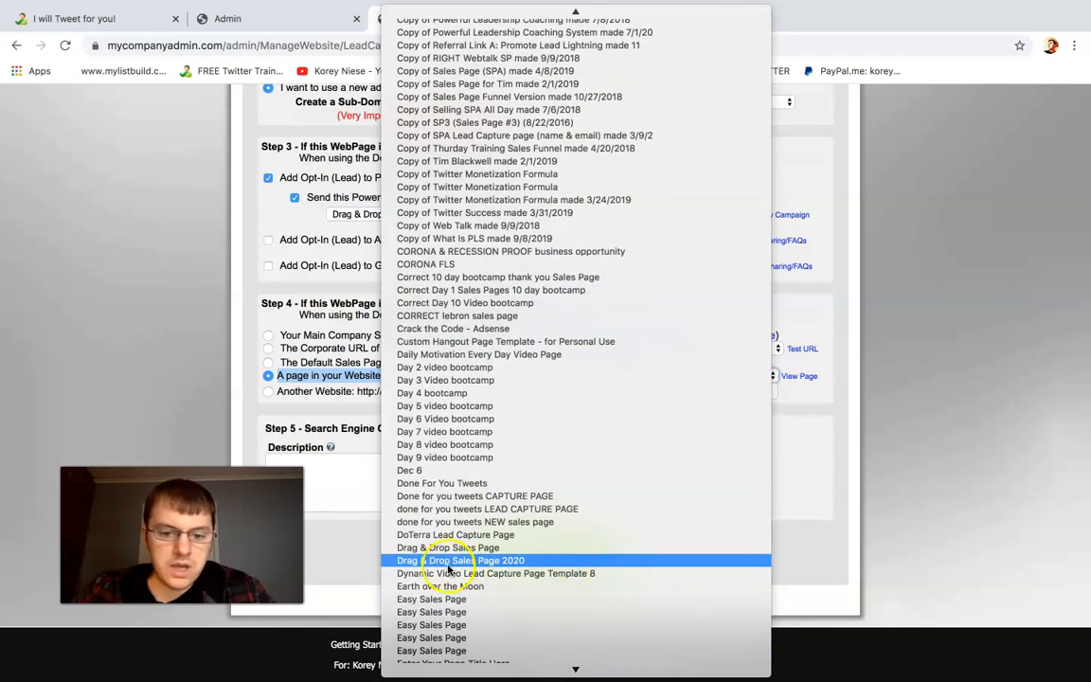
left_click(496, 560)
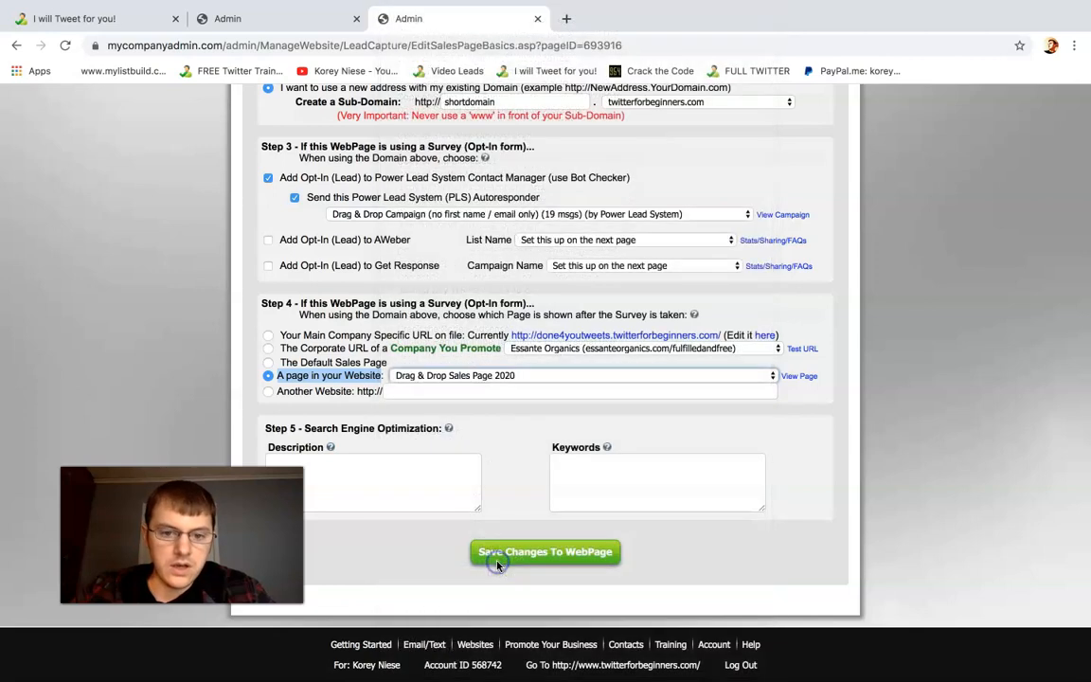
Preview the Drag & Drop Sales Page 2020, examine its content and video, and return to the page's basic settings
left_click(803, 378)
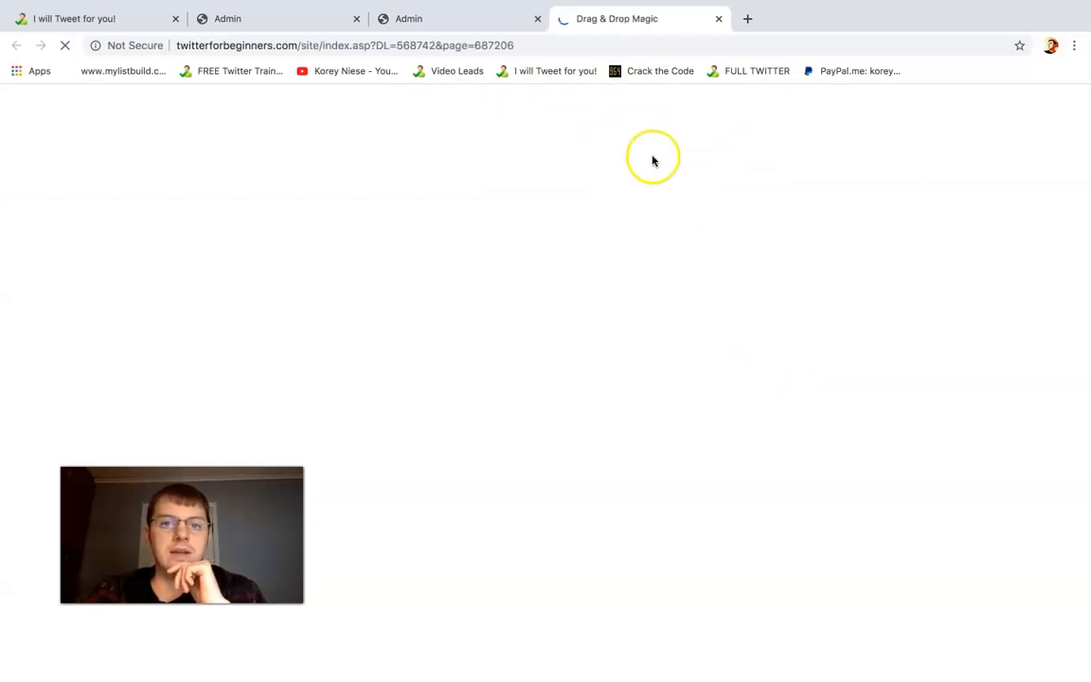
left_click(444, 31)
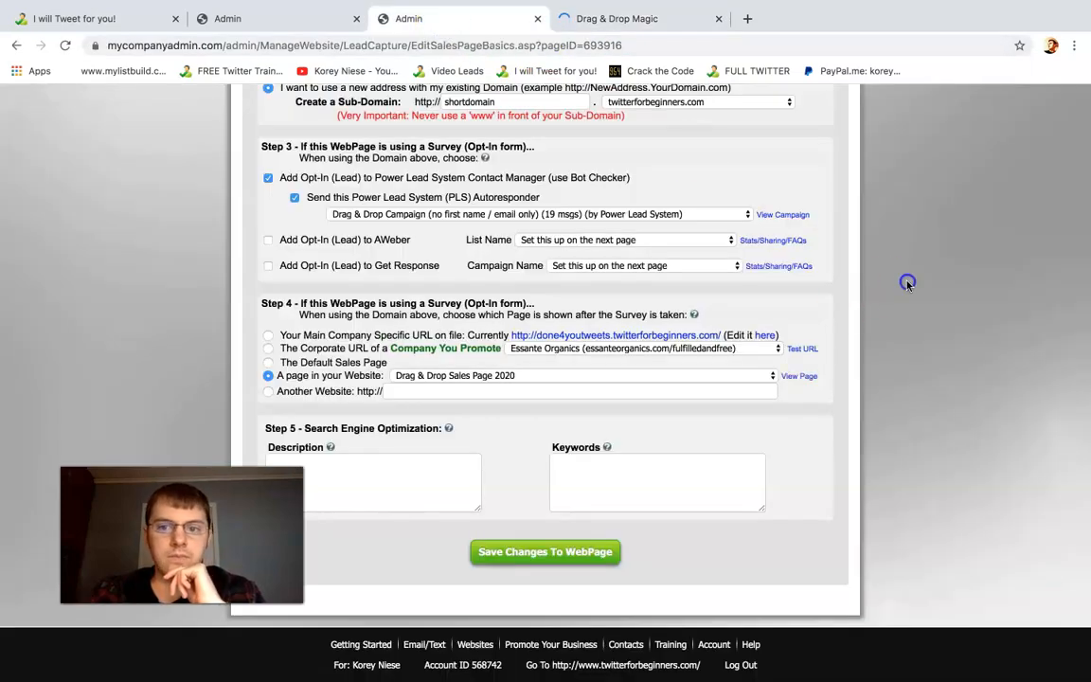
scroll(906, 285, "up", 1)
left_click(780, 274)
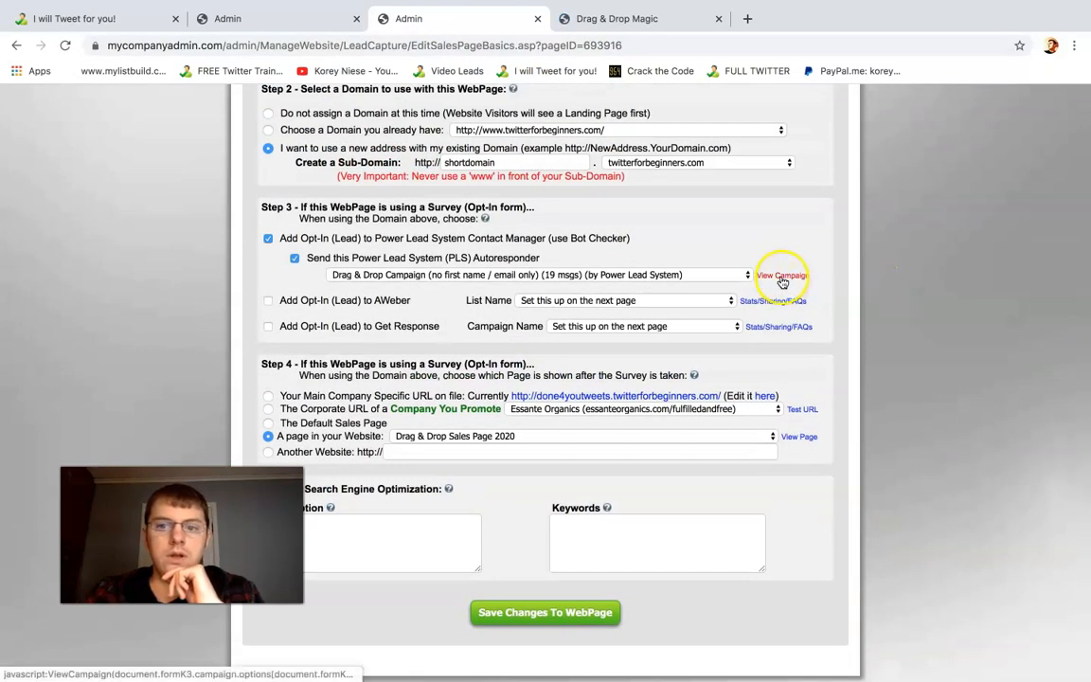
left_click(661, 20)
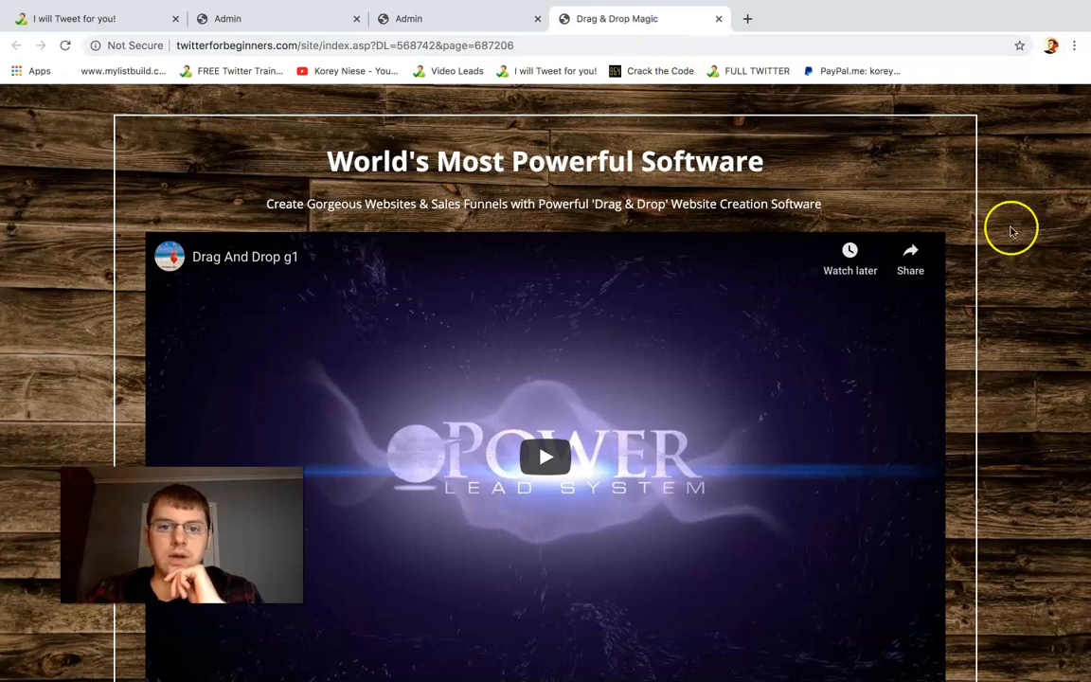
scroll(1010, 227, "down", 1)
scroll(1011, 230, "down", 4)
left_click_drag(1085, 190, 1081, 102)
left_click(592, 495)
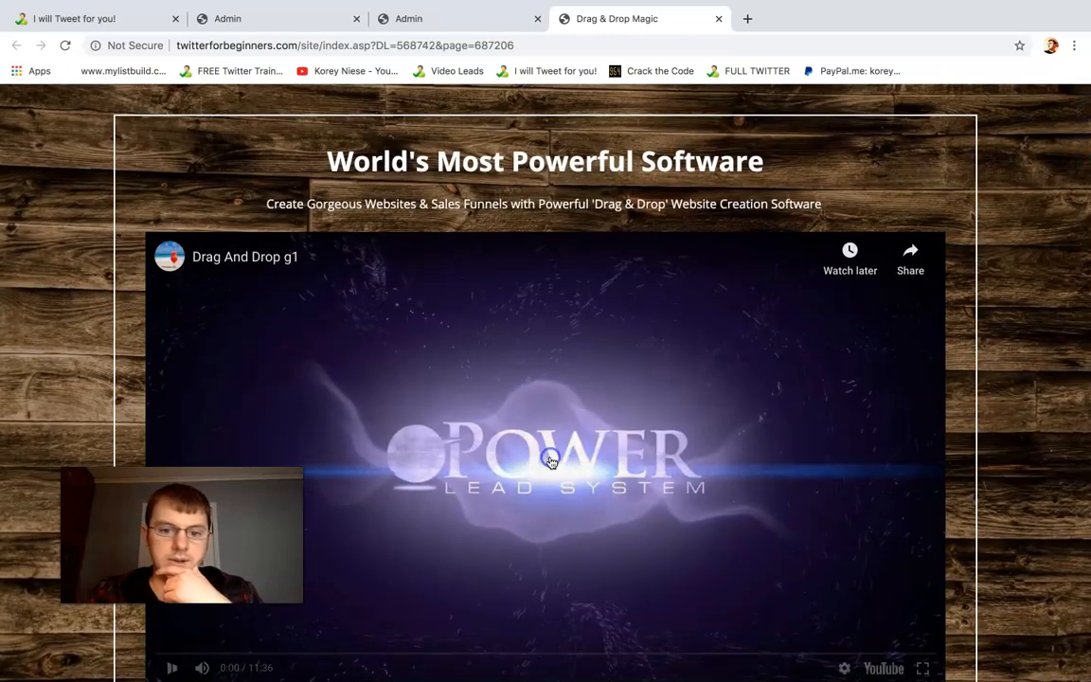
left_click(172, 666)
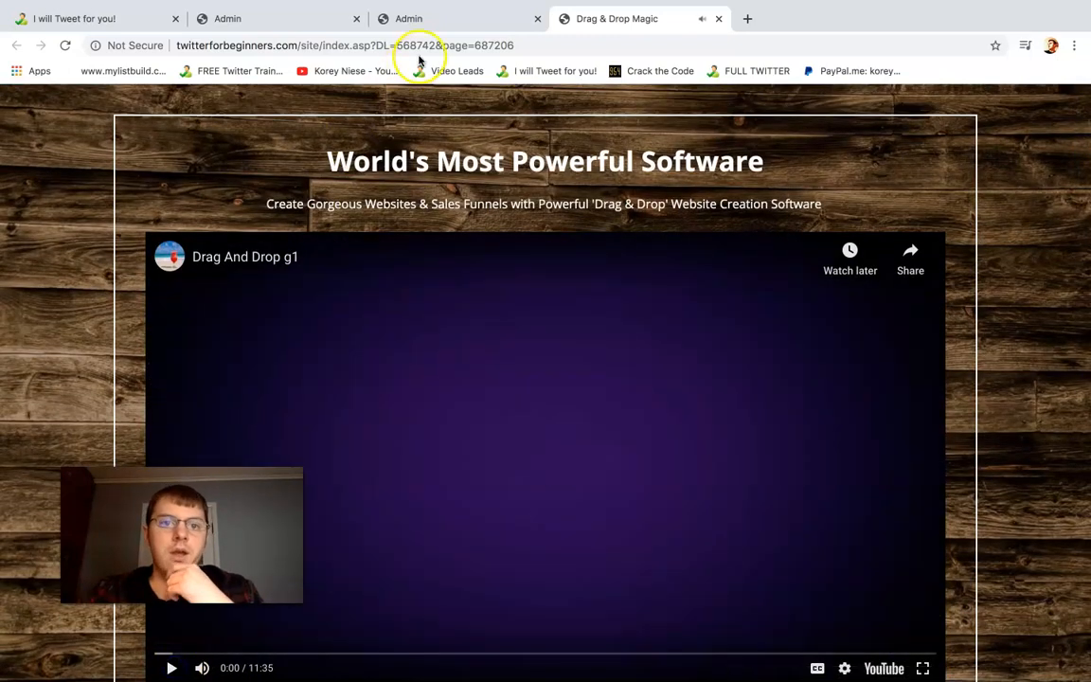
left_click(445, 19)
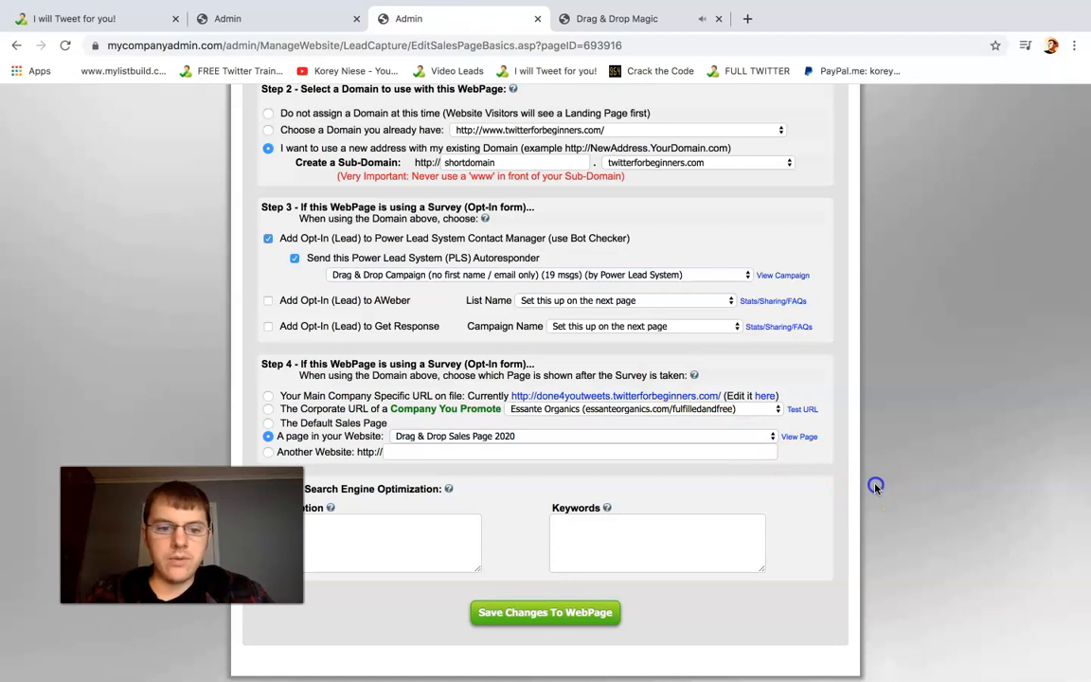
Review the search engine optimization section and save the changes to the web page
scroll(876, 485, "down", 1)
left_click_drag(451, 433, 294, 429)
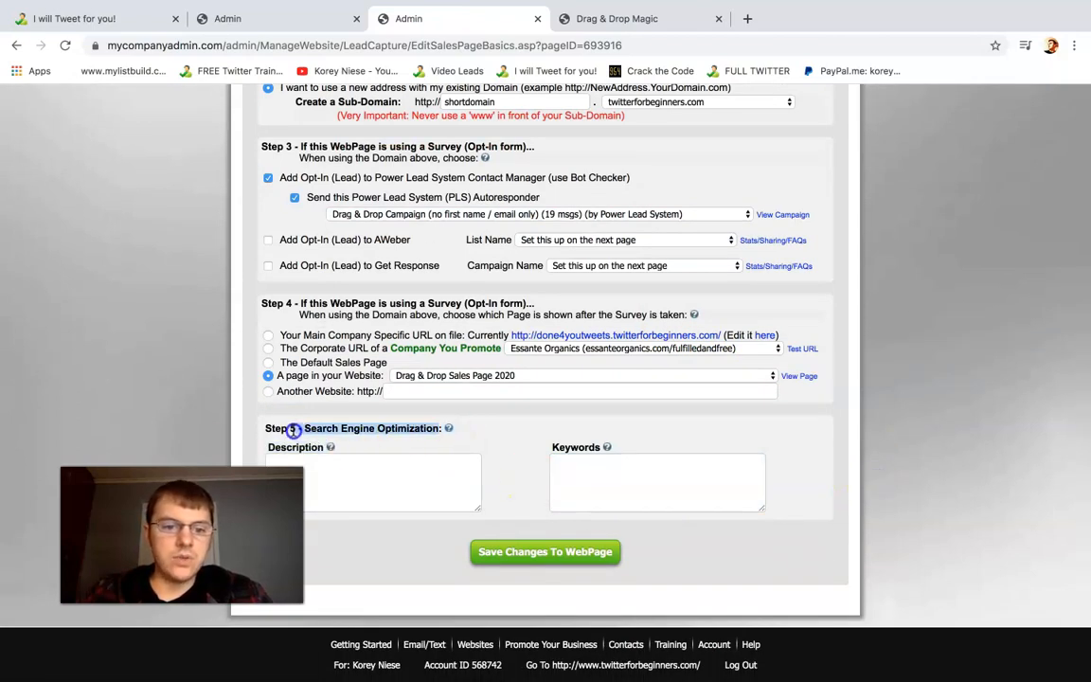
left_click(569, 524)
left_click(547, 552)
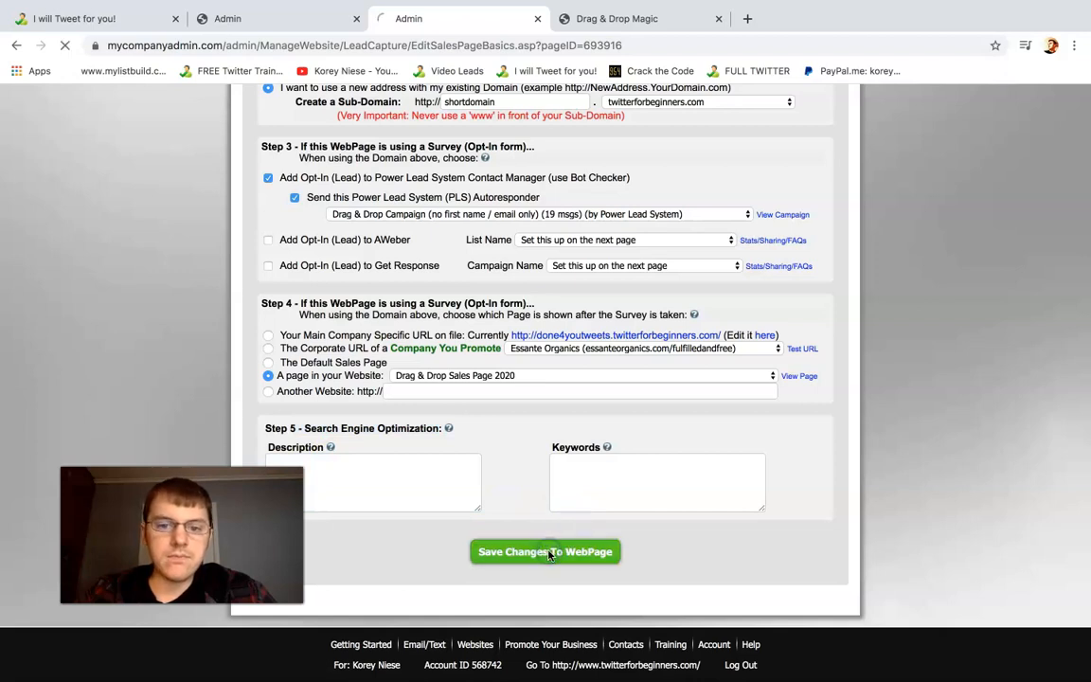
Accept the existing background and sales page text, saving each stage through to the web page review
left_click(546, 580)
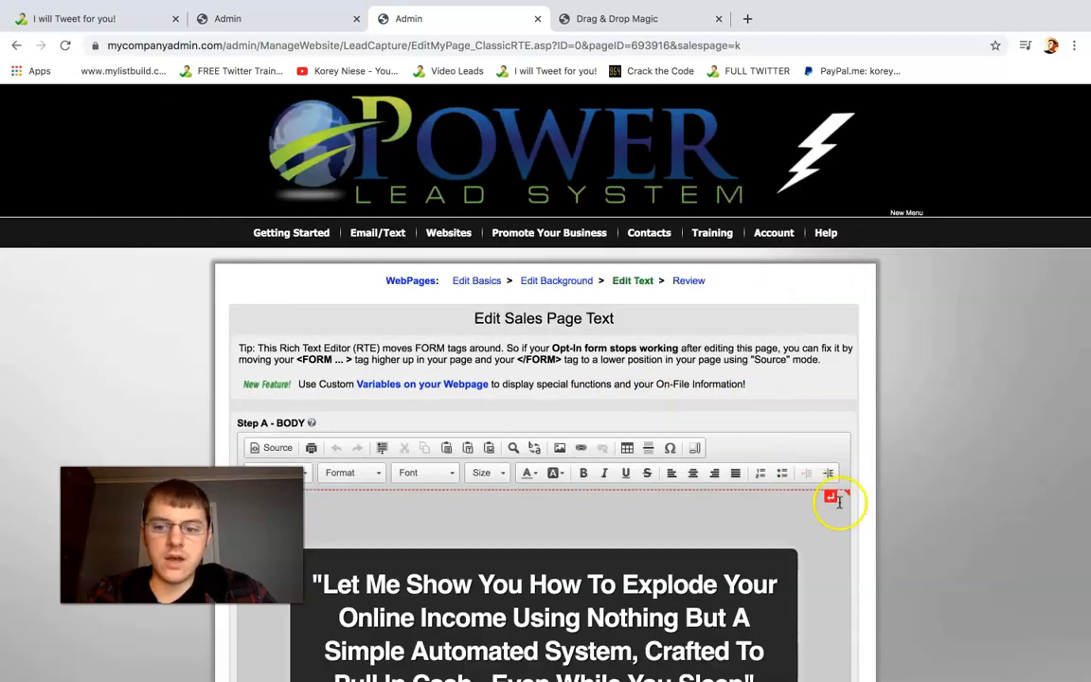
left_click(858, 506)
scroll(857, 506, "down", 1)
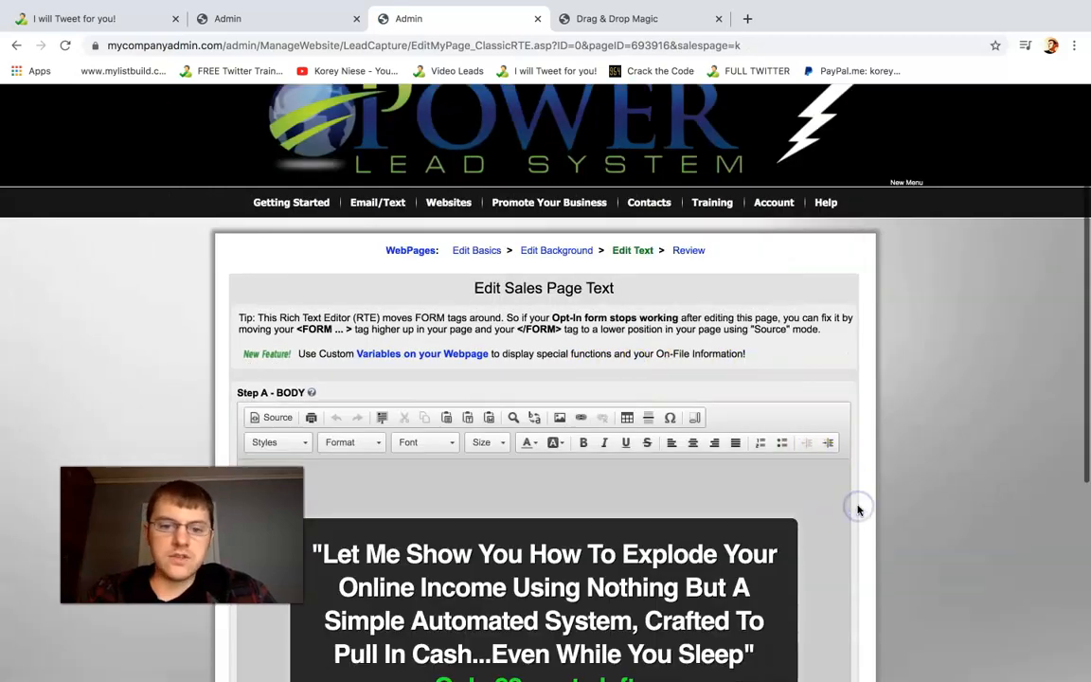
scroll(858, 509, "down", 5)
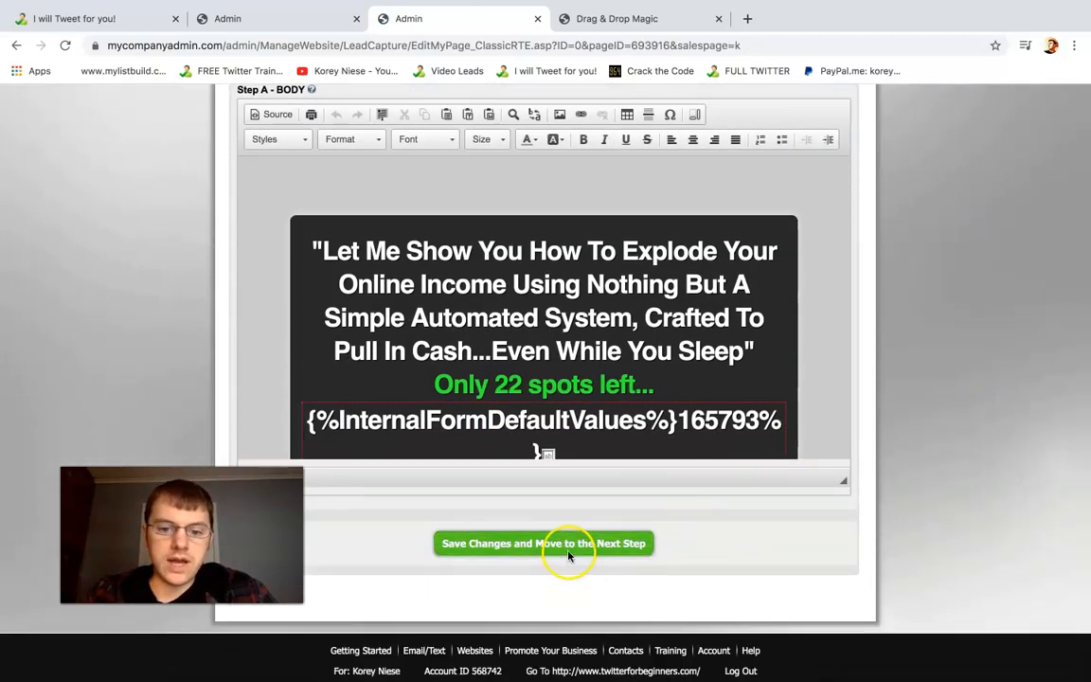
left_click(622, 542)
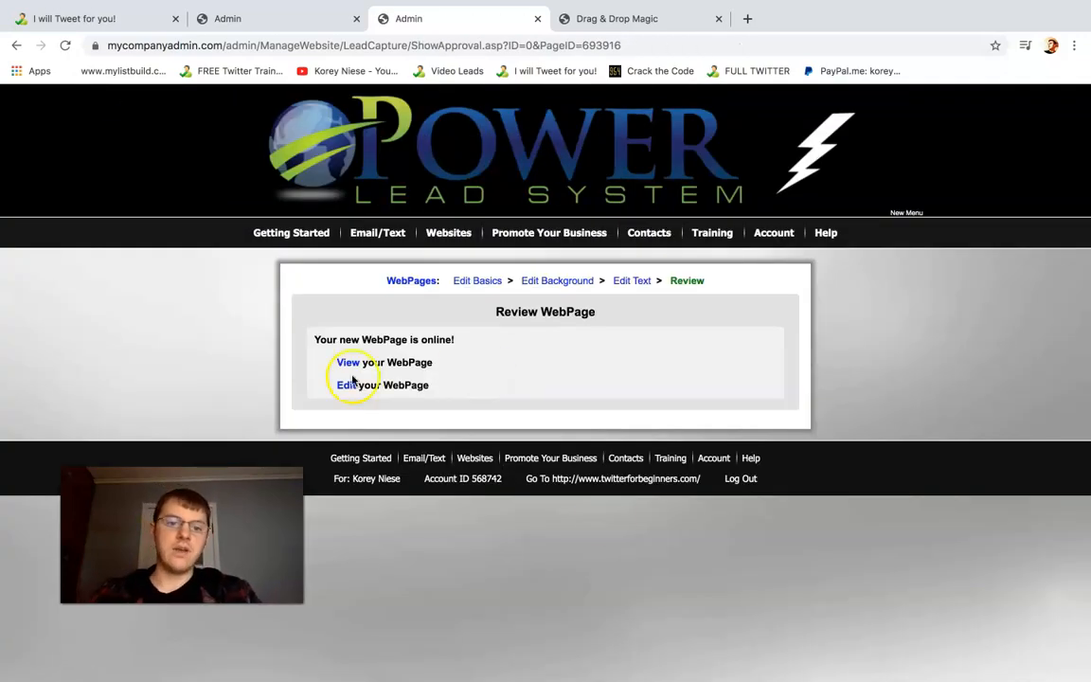
View the published web page and examine its sub-domain address and headline
left_click(349, 364)
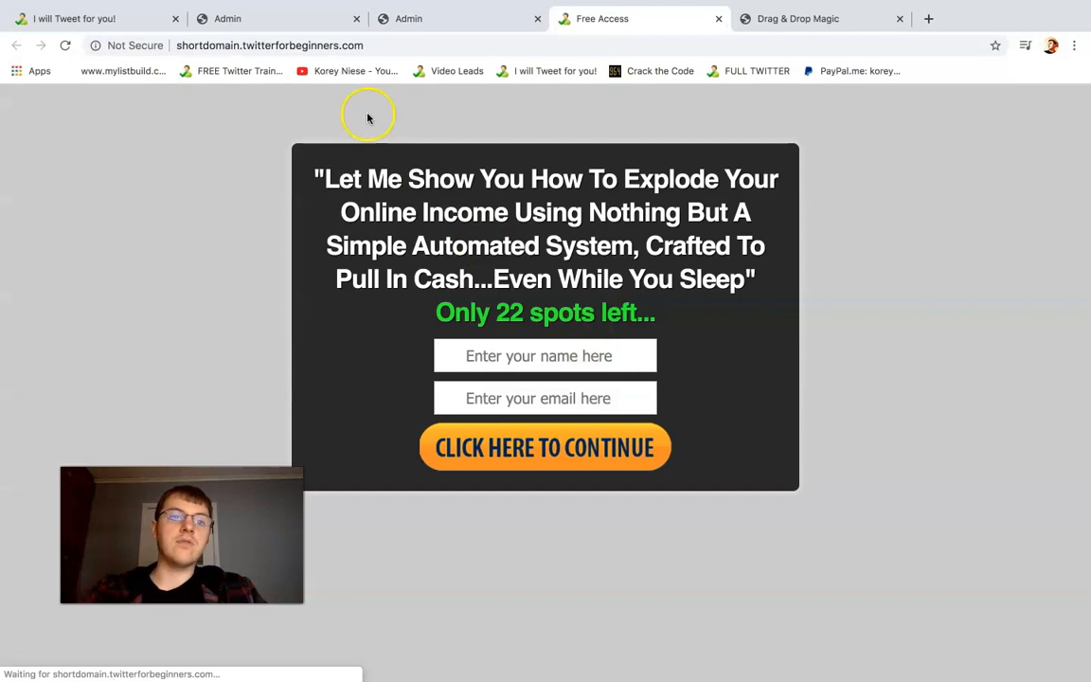
left_click(310, 45)
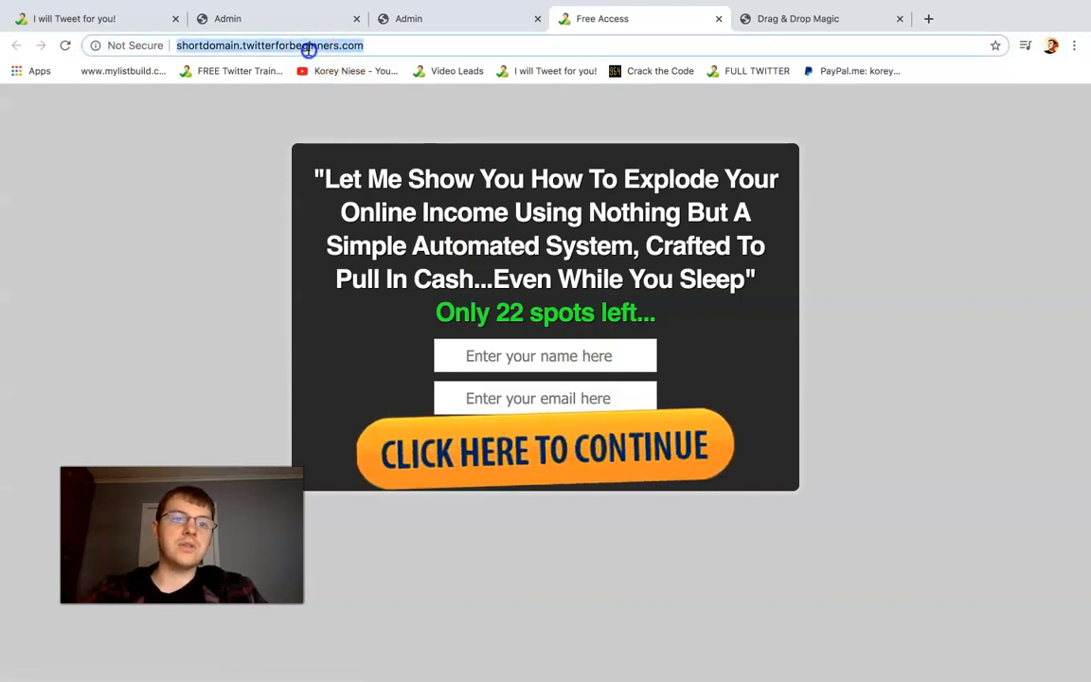
left_click(348, 92)
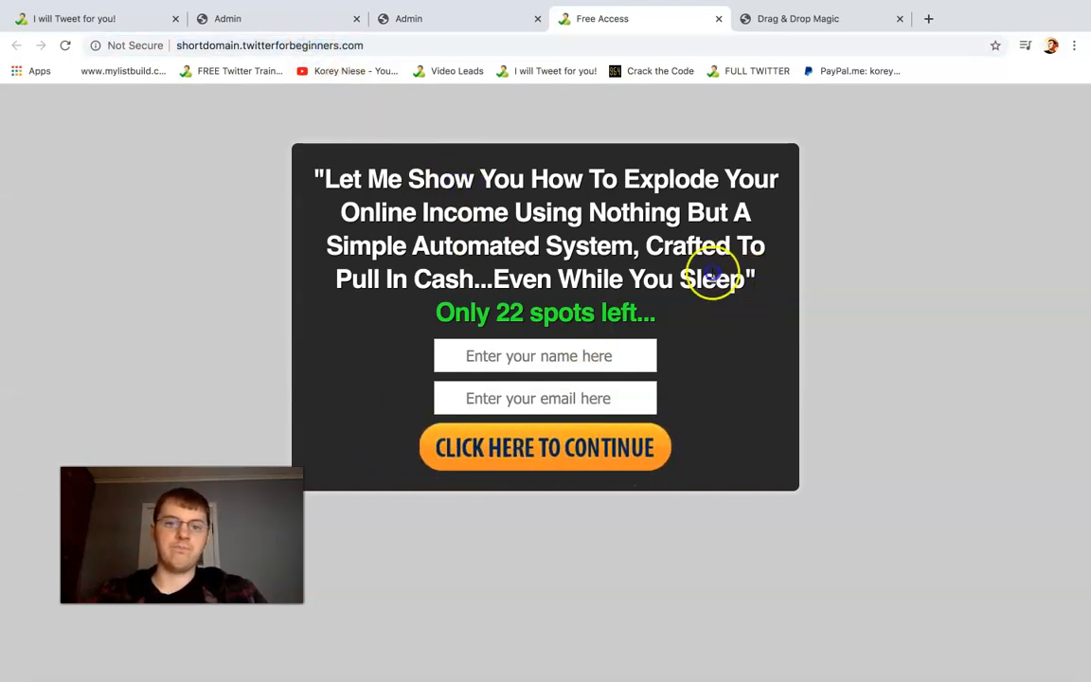
left_click_drag(756, 278, 347, 172)
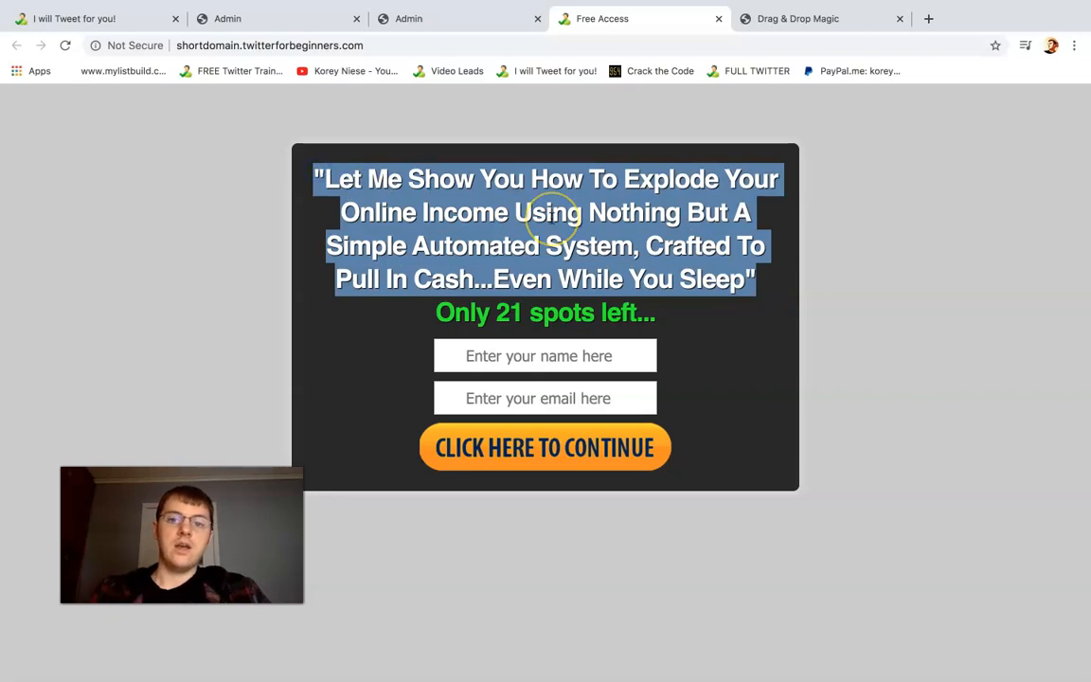
left_click(551, 218)
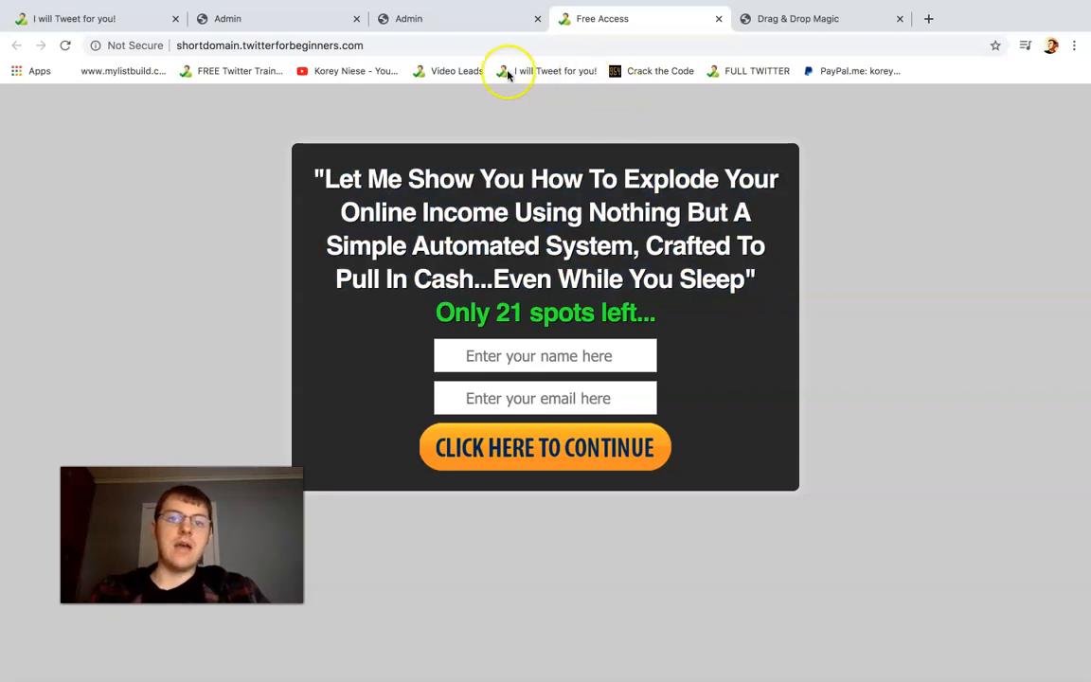
left_click(461, 17)
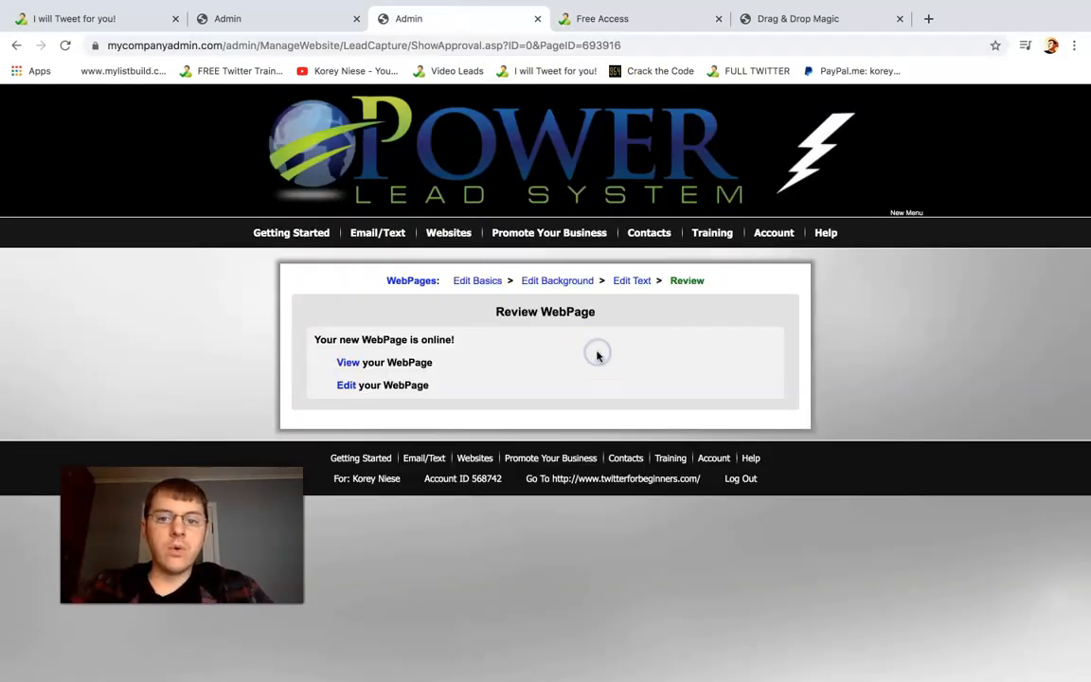
left_click(614, 26)
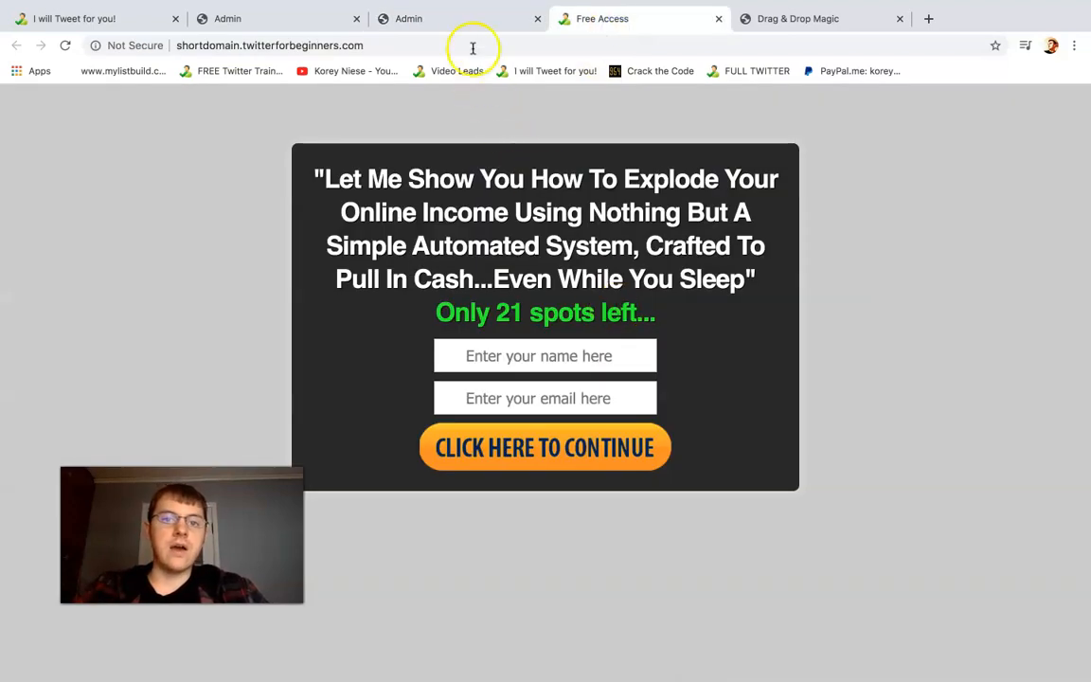
Reopen the sales page text for editing and color "Simple Automated System" in the headline bright green
left_click(467, 19)
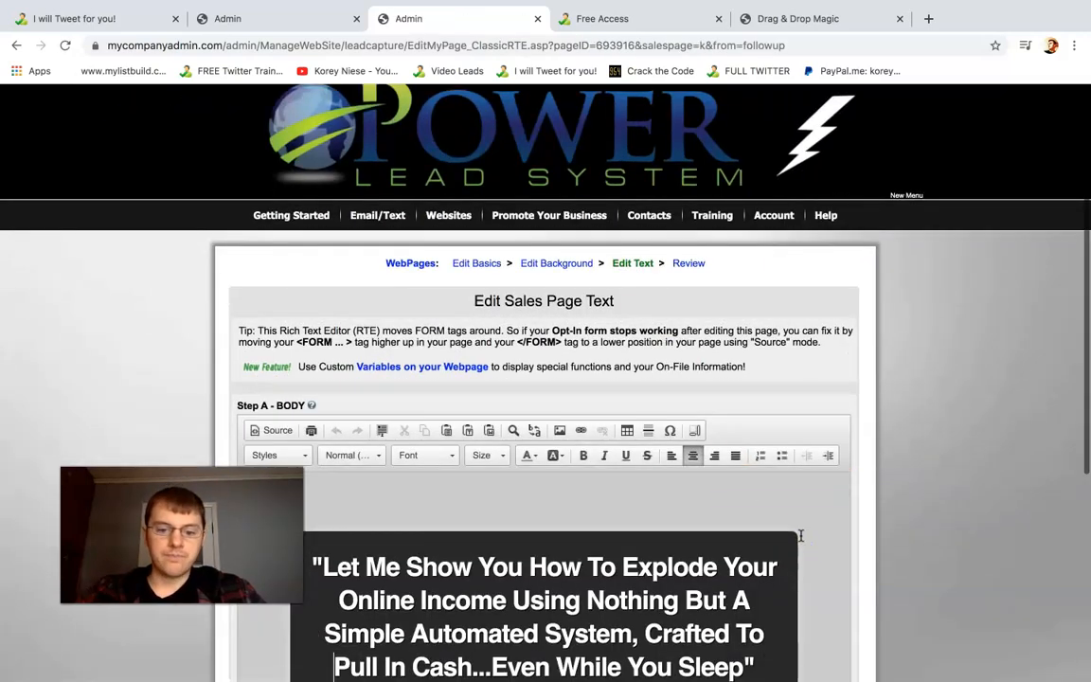
scroll(800, 536, "down", 5)
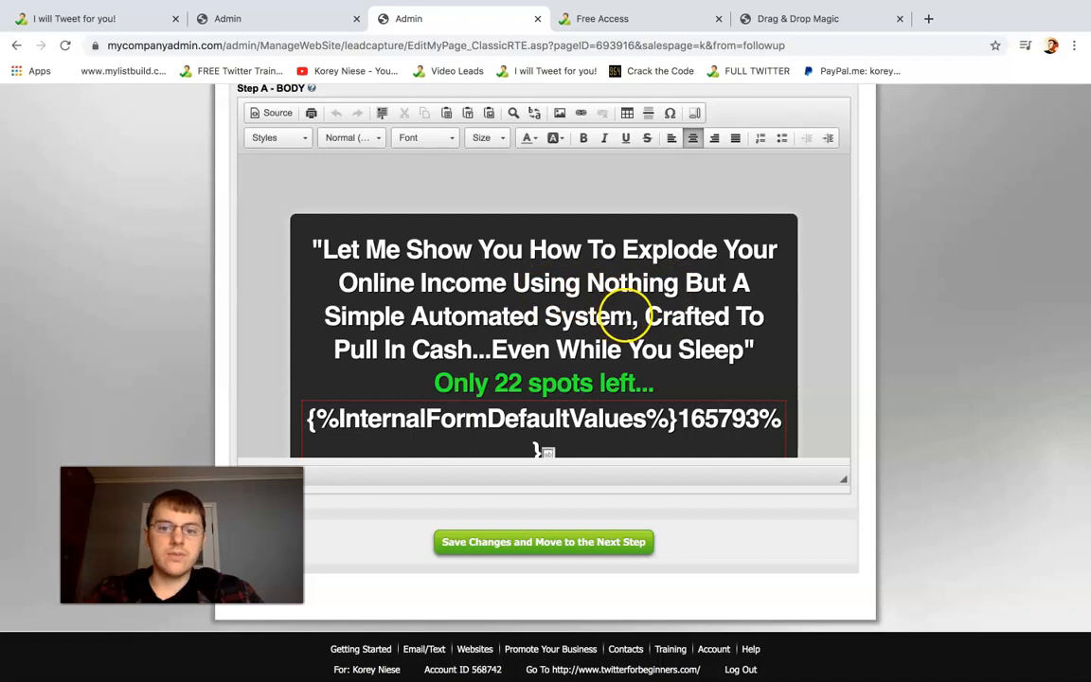
left_click_drag(632, 316, 330, 316)
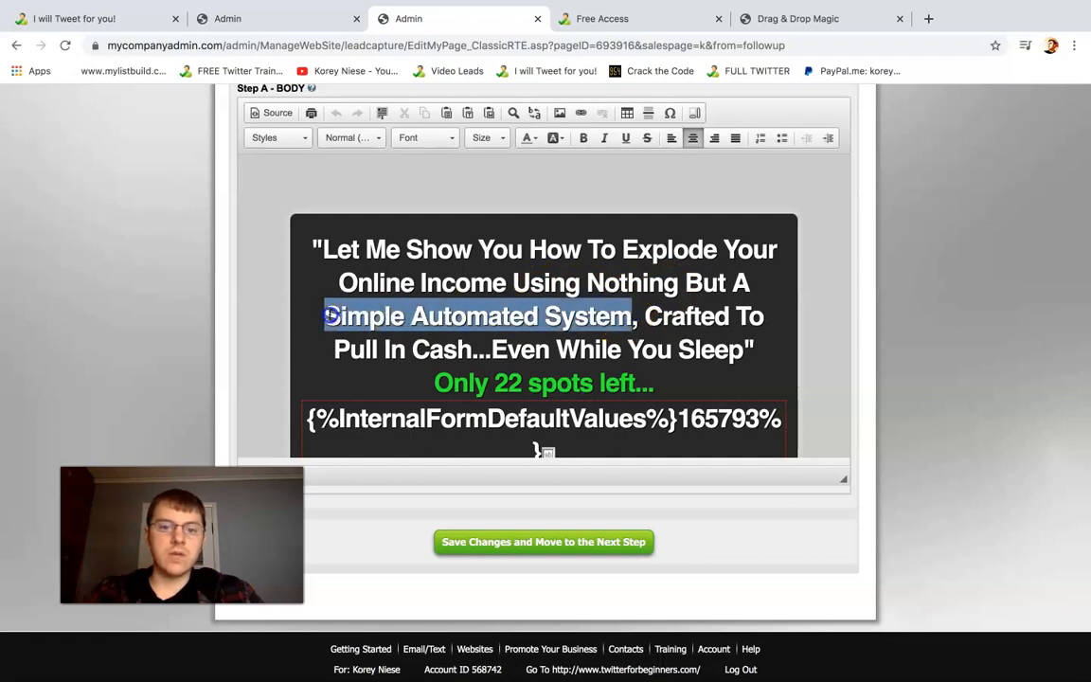
left_click(528, 139)
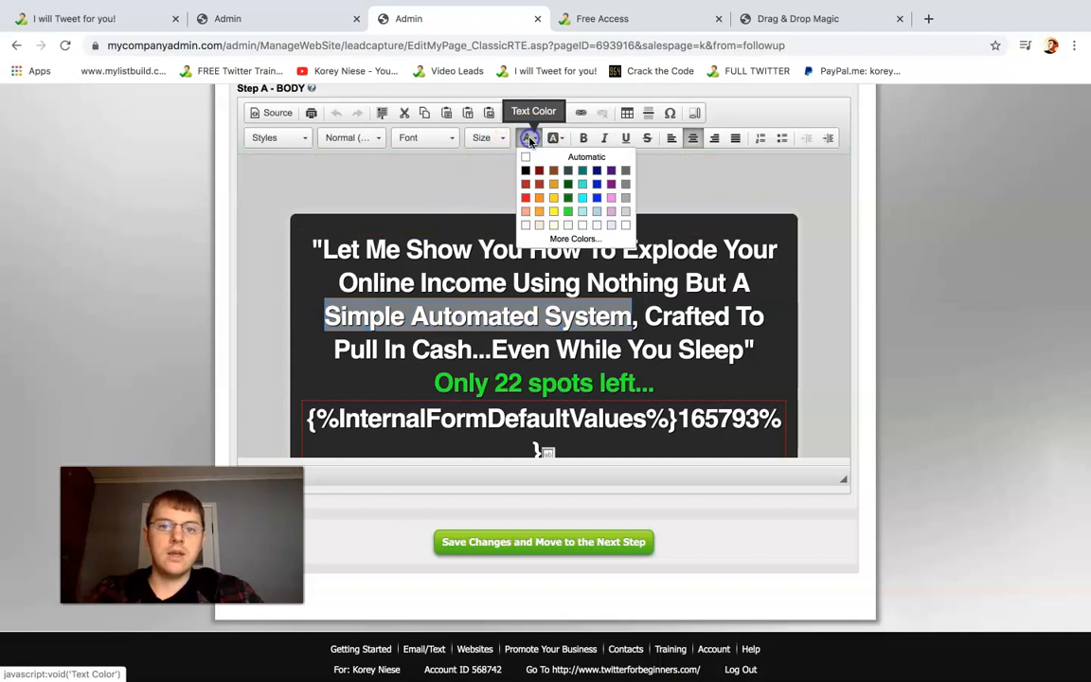
left_click(569, 212)
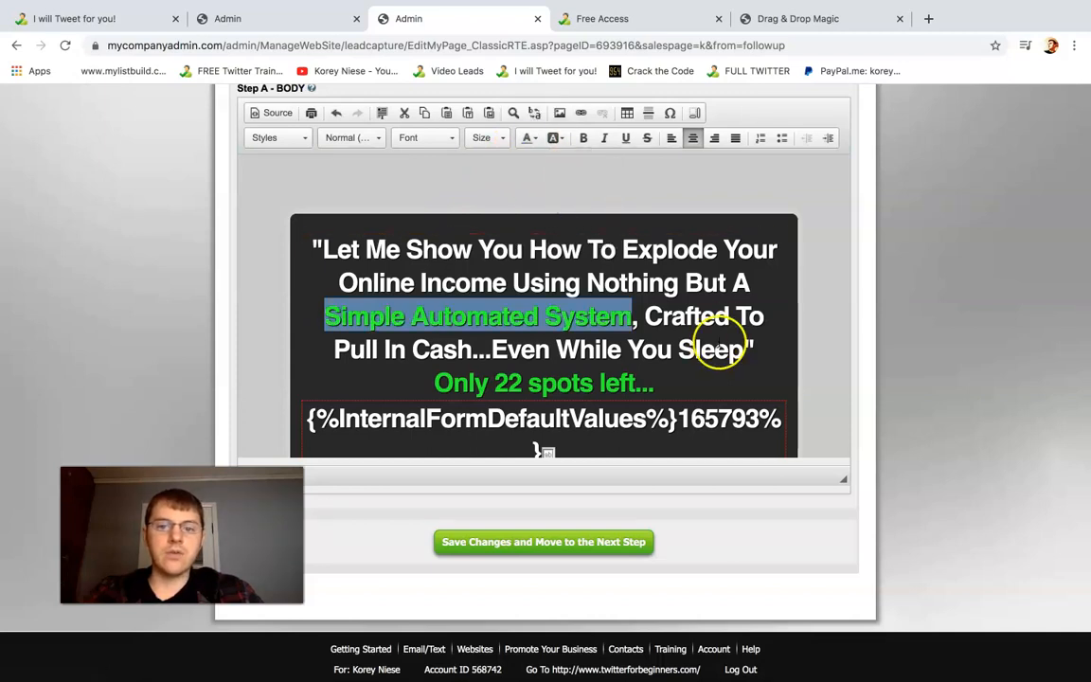
Replace "Explode" in the headline with "EXPLODE" in capitals and color the word red
left_click_drag(716, 249, 631, 249)
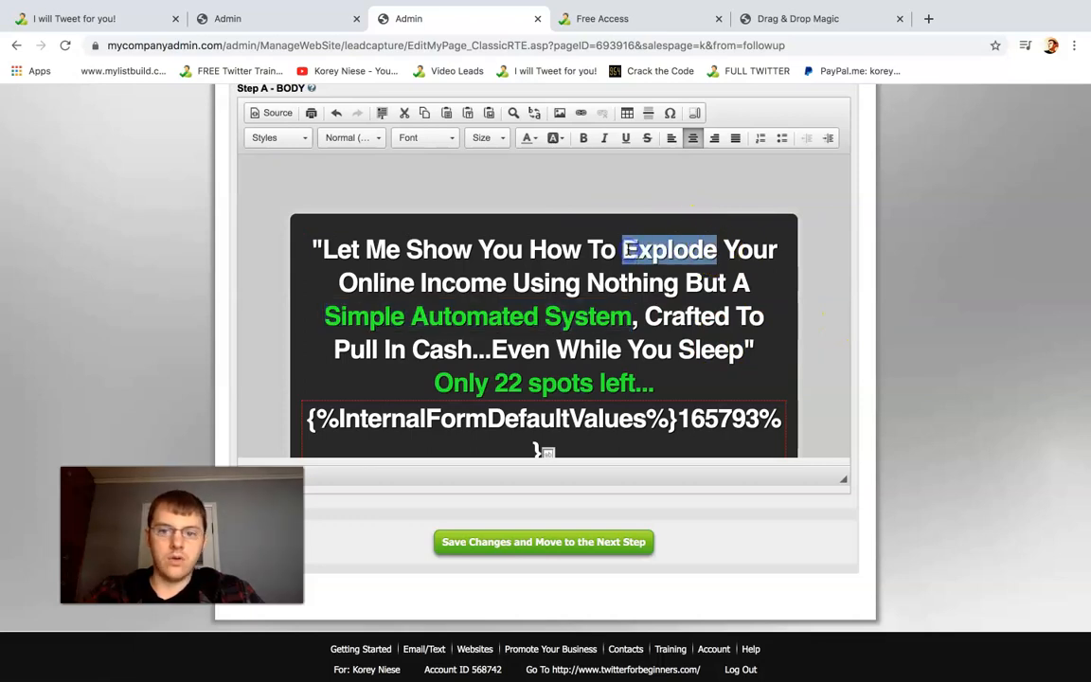
key("BackSpace")
type("EXPLODE")
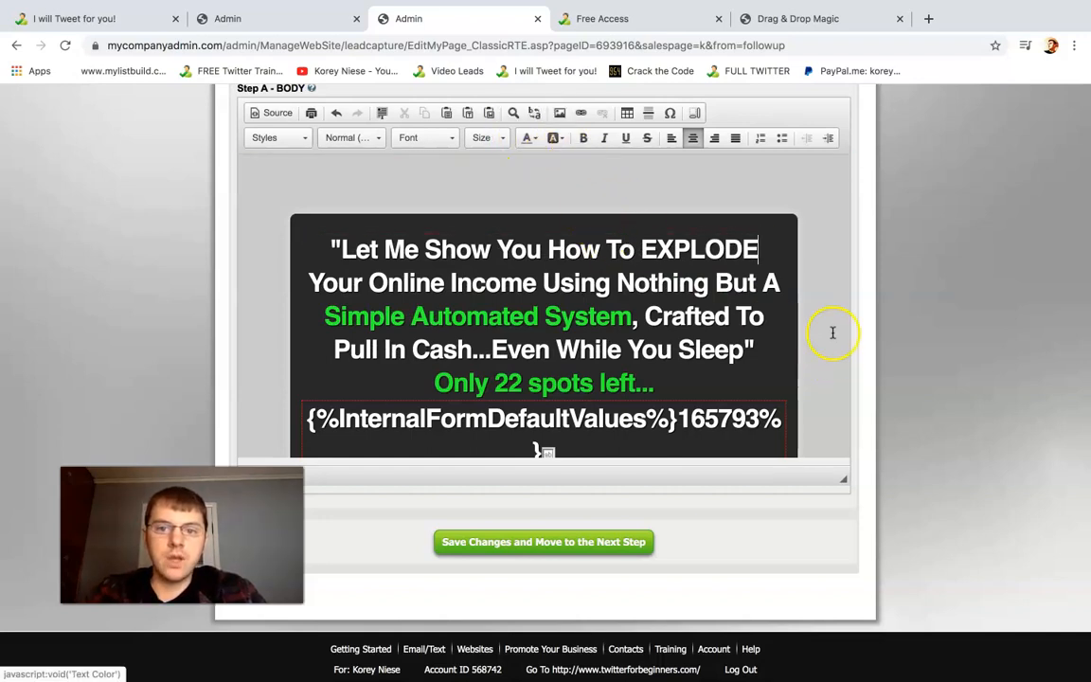
left_click_drag(724, 248, 648, 249)
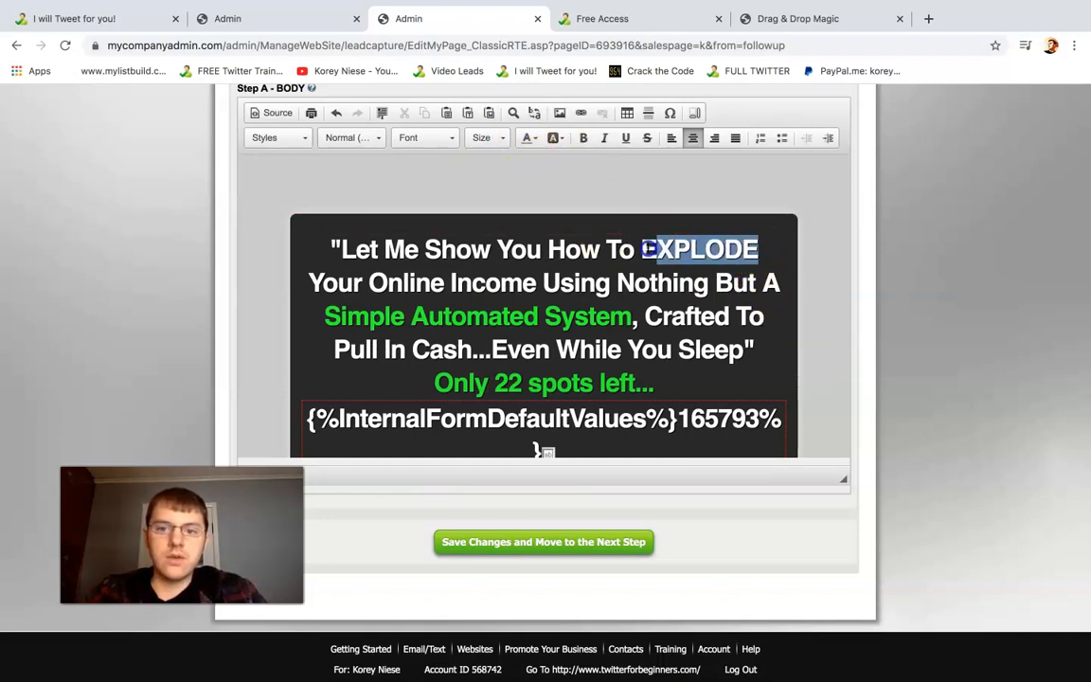
left_click(527, 137)
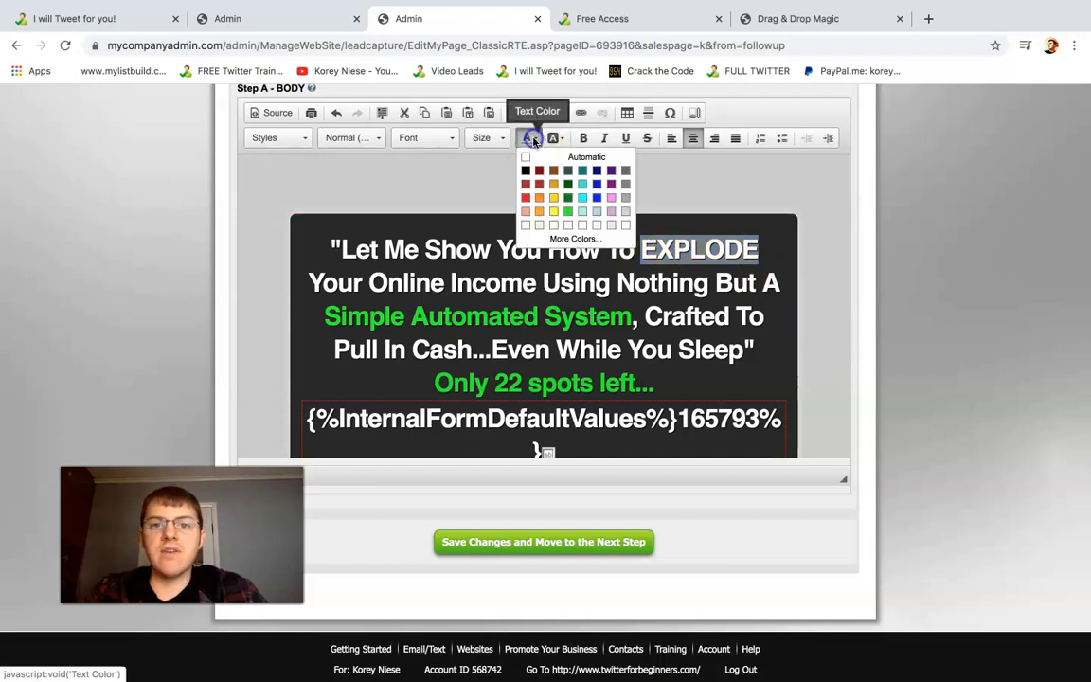
left_click(526, 197)
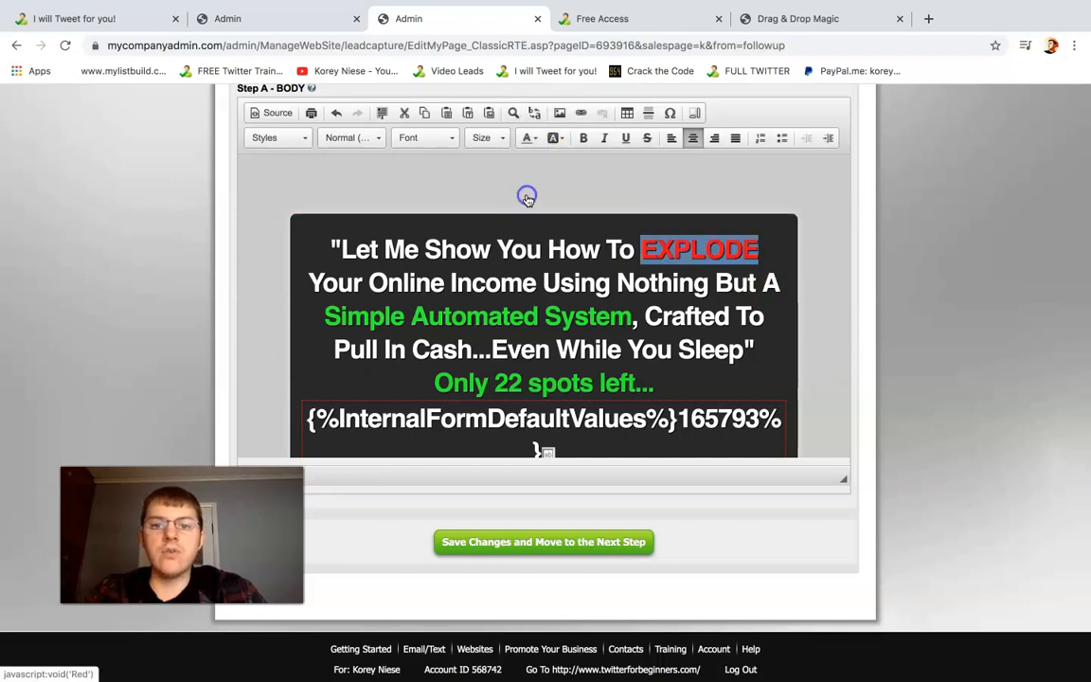
left_click(681, 350)
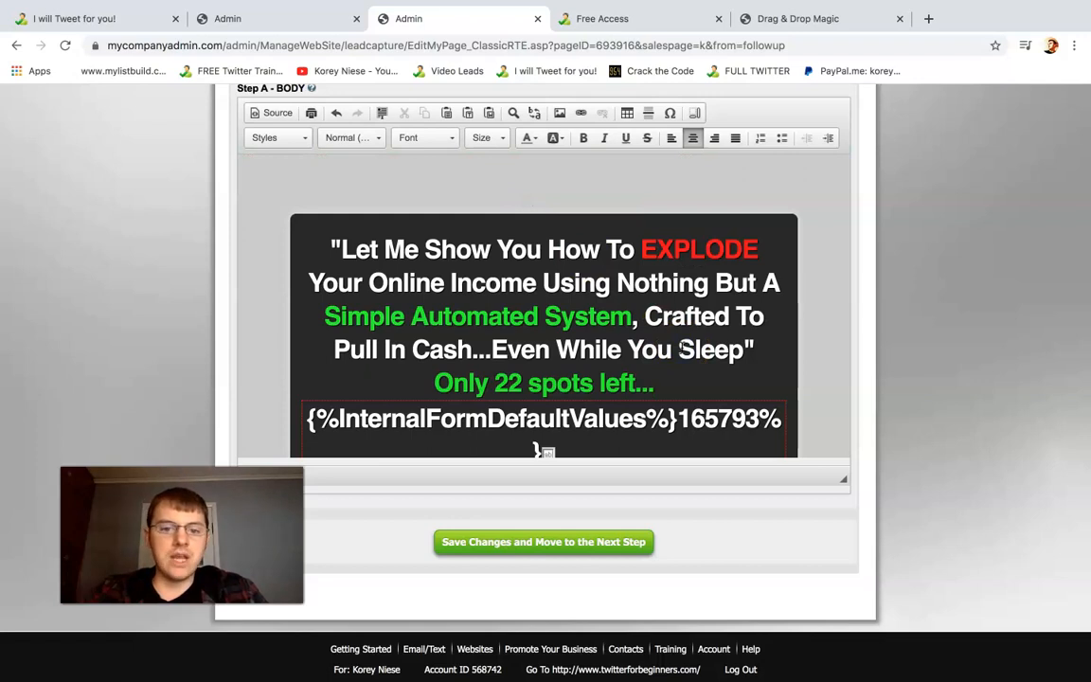
key("Down")
key("Down")
key("Down")
left_click_drag(674, 380, 451, 374)
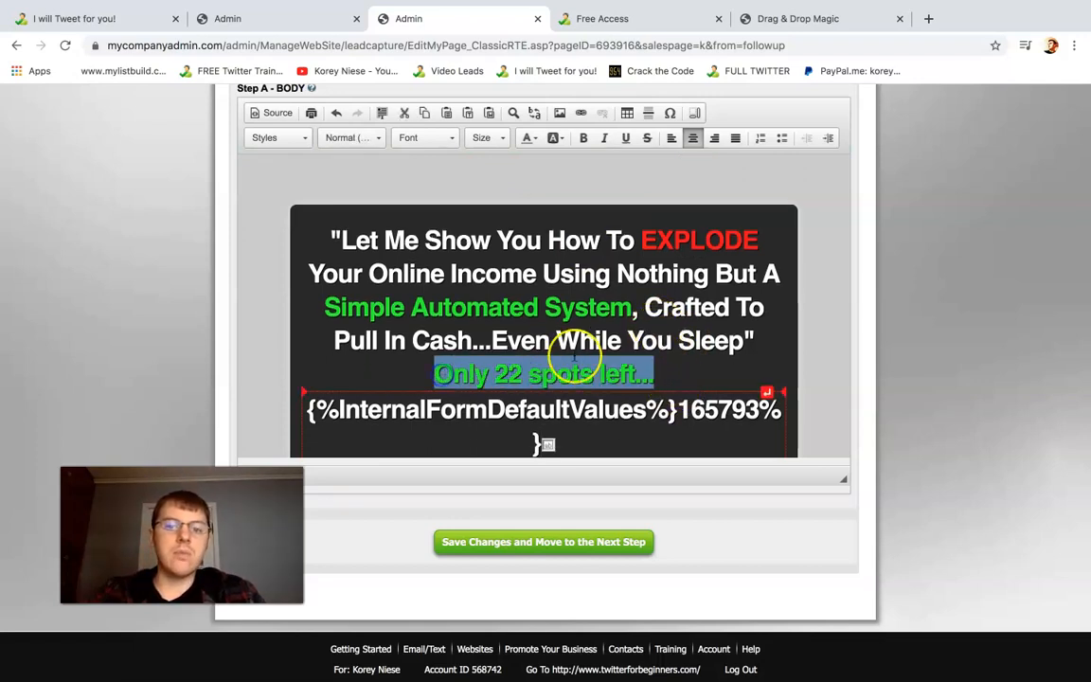
left_click(659, 314)
left_click_drag(759, 338, 306, 239)
Add an empty line after the headline and browse the server for an image to insert there
left_click(755, 339)
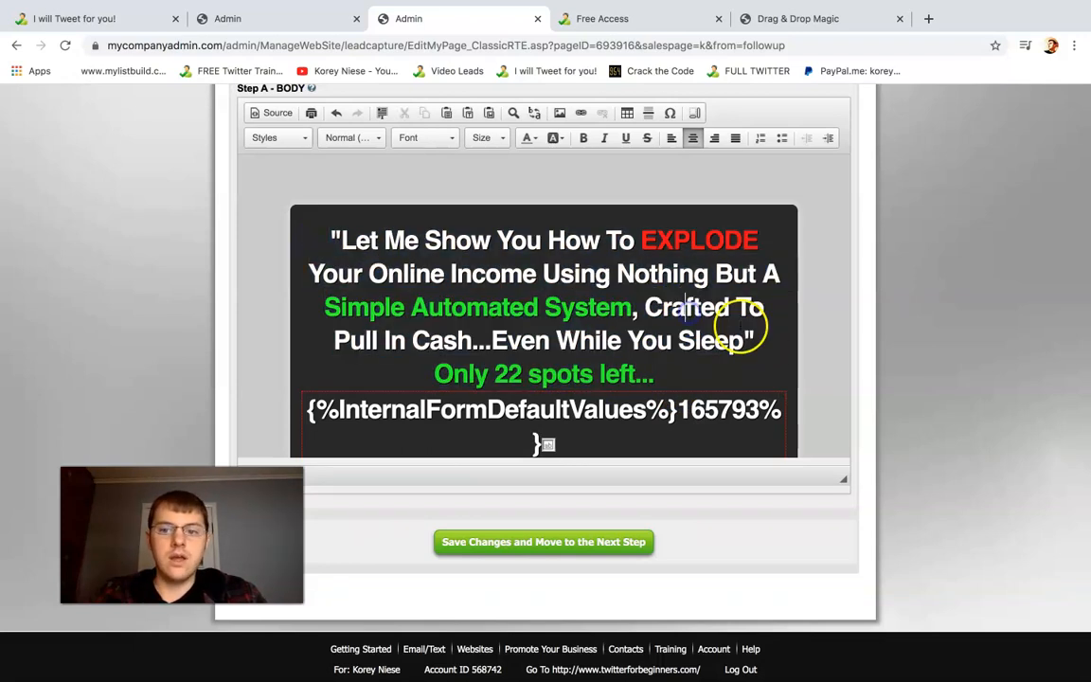
key("Return")
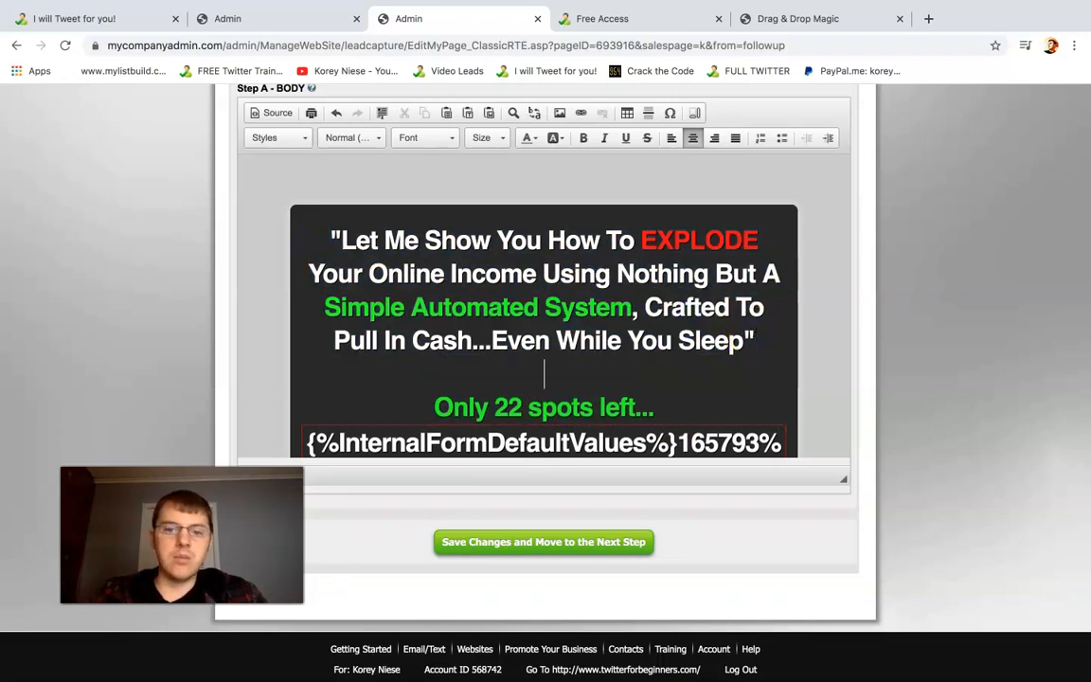
left_click(558, 118)
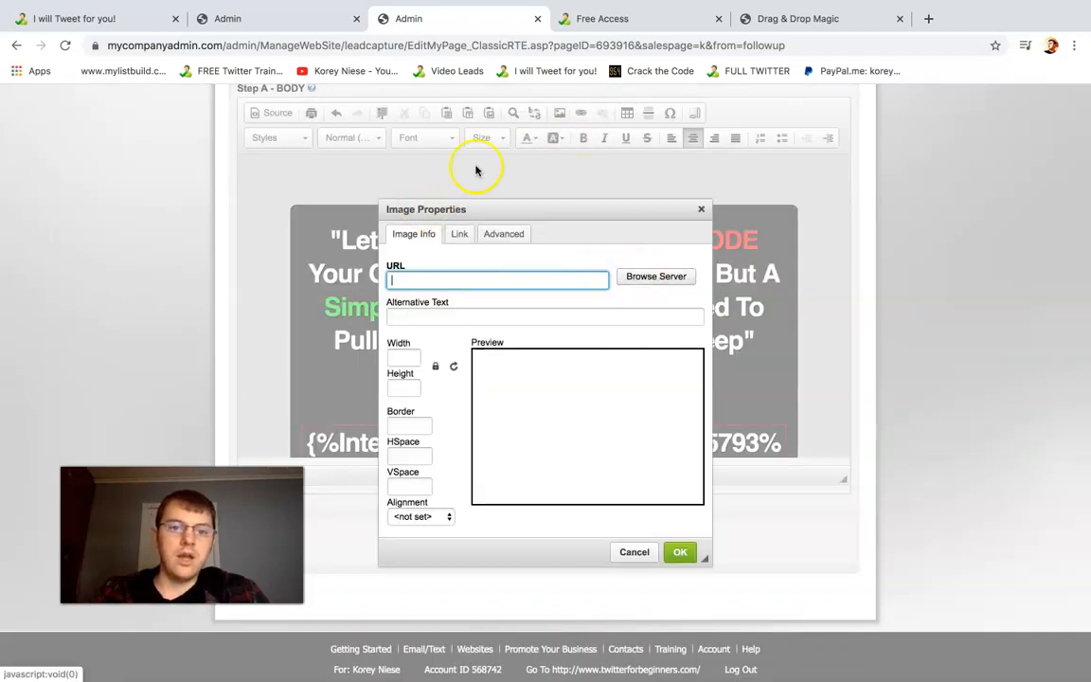
left_click(643, 276)
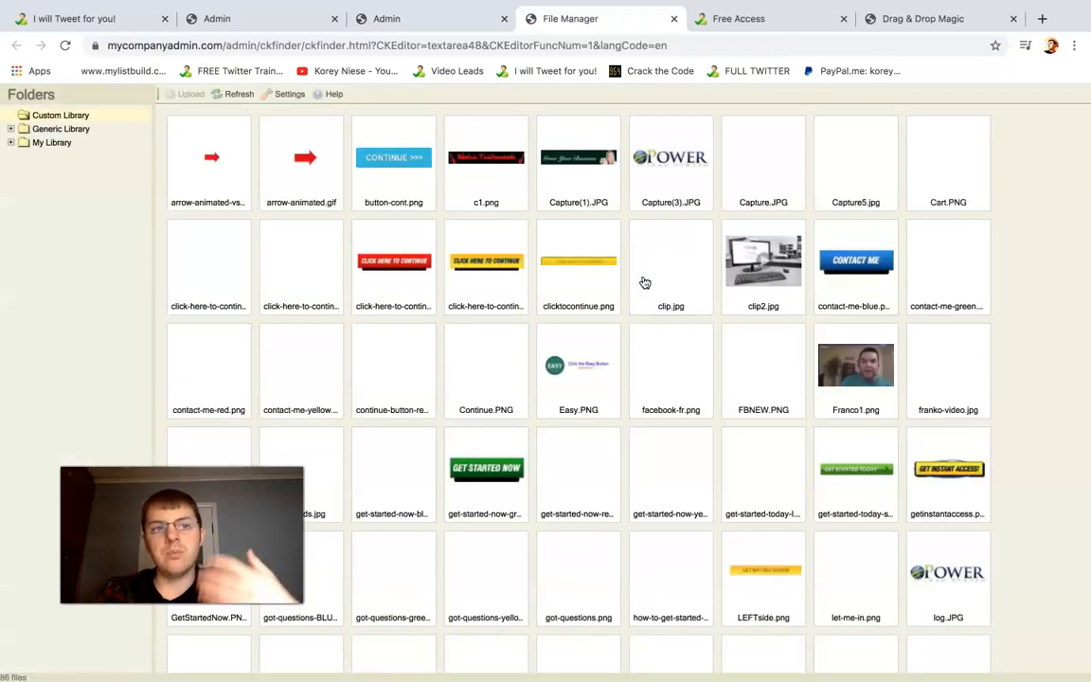
Choose the picture XyGOdri_.jpg from My Library as the image to insert
left_click(52, 142)
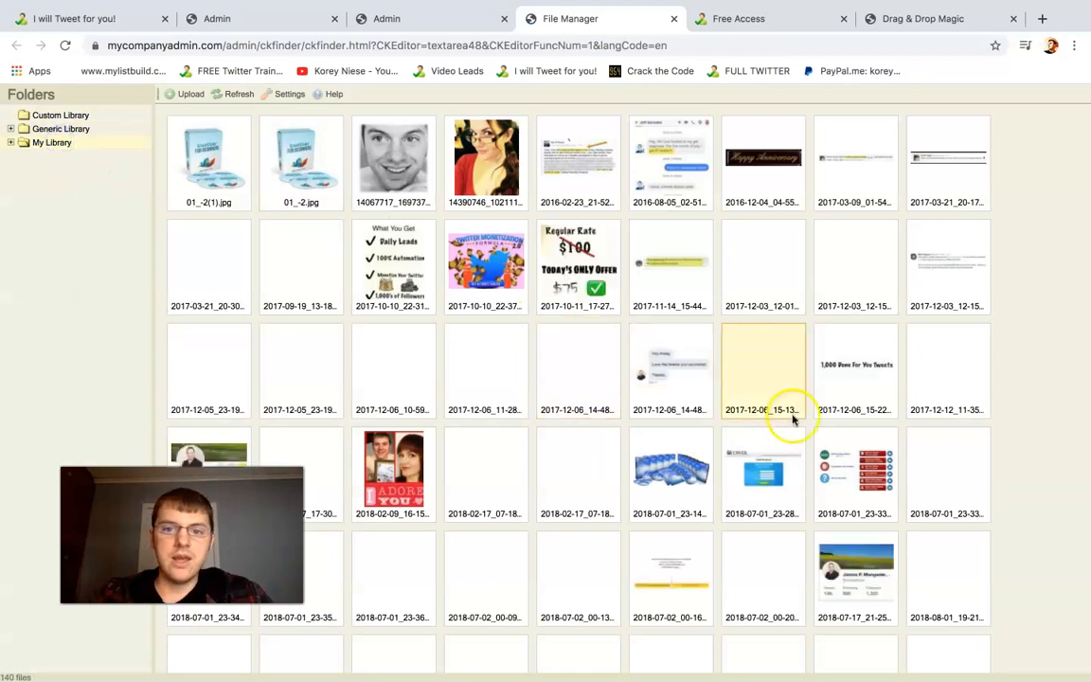
scroll(793, 418, "down", 3)
left_click(794, 418)
scroll(793, 418, "down", 2)
scroll(794, 417, "down", 5)
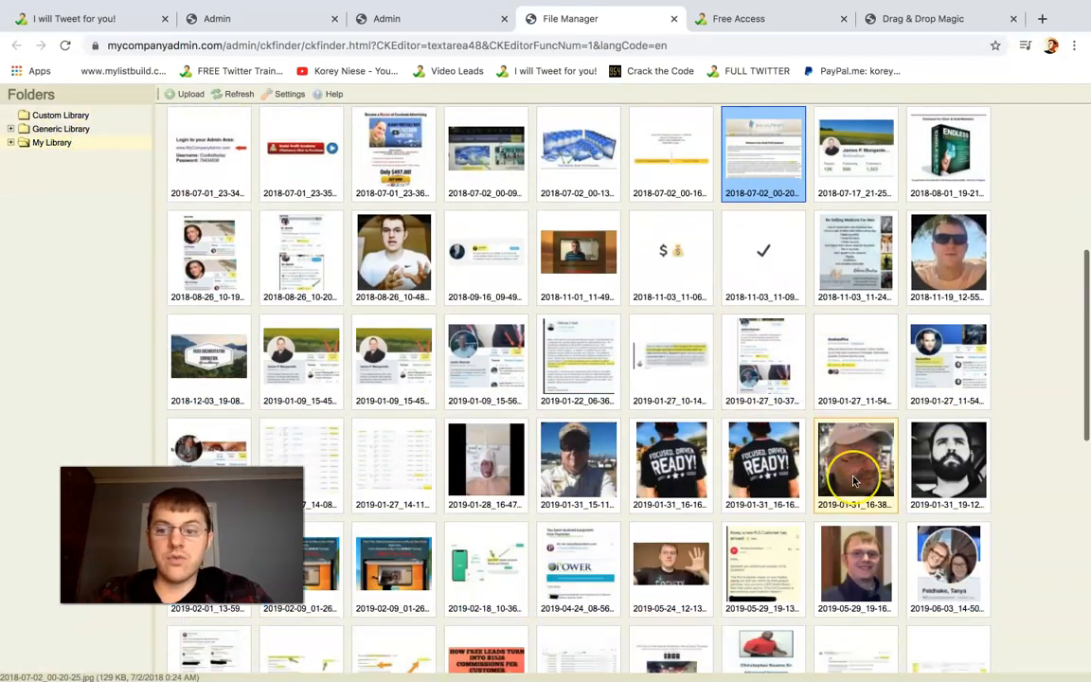
scroll(853, 482, "down", 5)
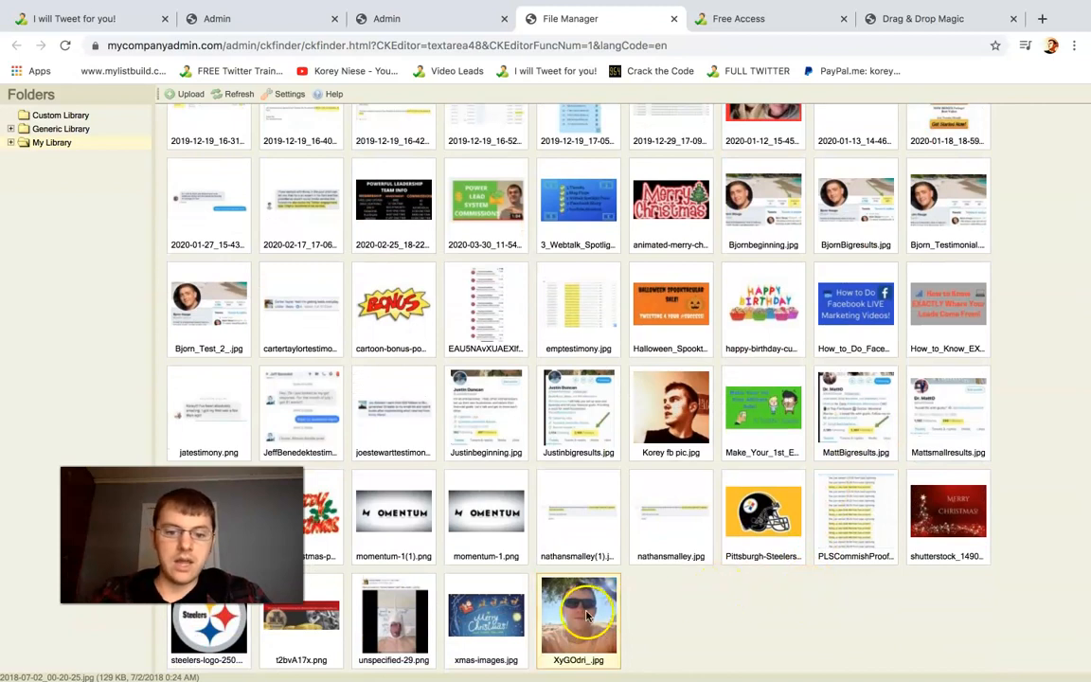
double_click(587, 615)
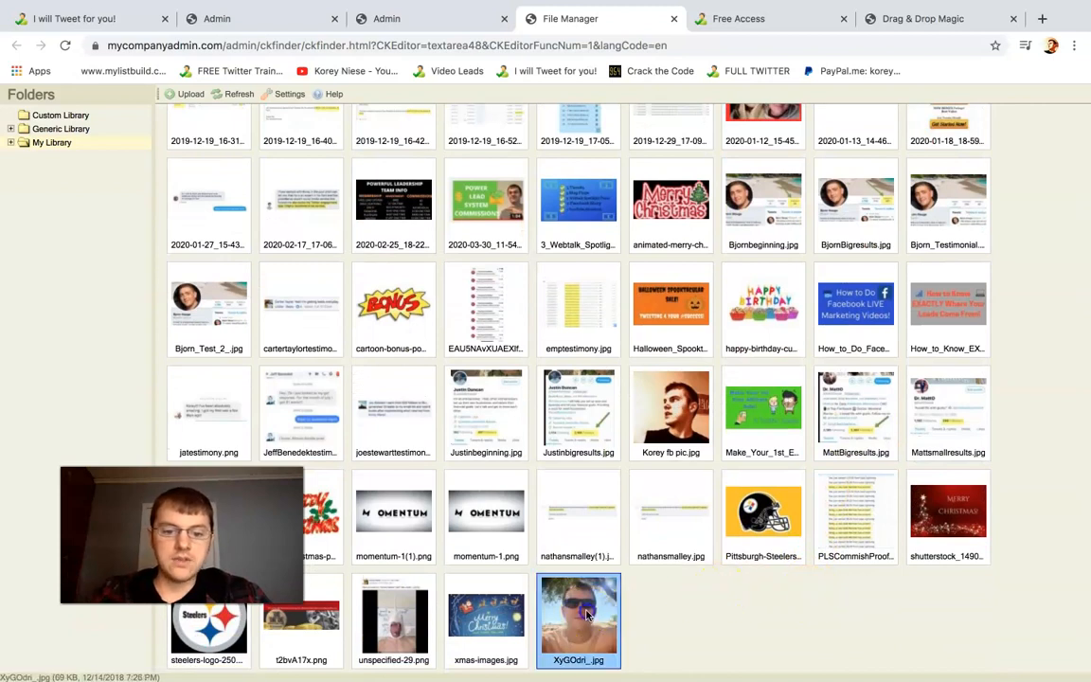
Set the image width to 420 and insert the picture below the headline
double_click(401, 357)
type("420")
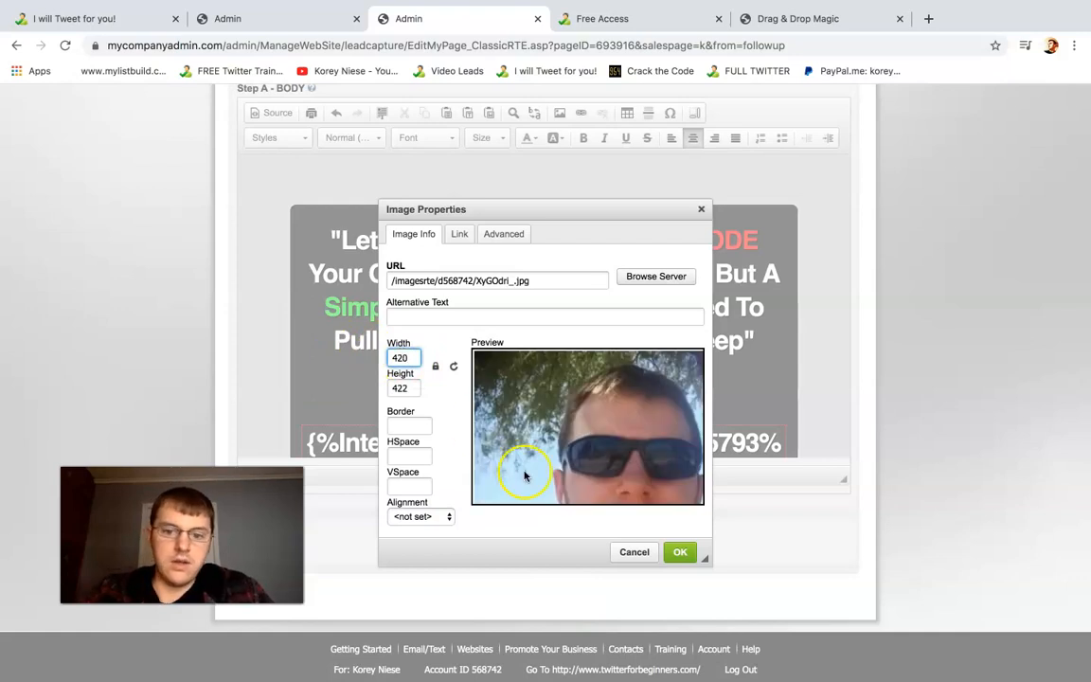
left_click(679, 551)
Add a line between the headline and the photo reading "-Work with" followed by the page owner's first name
scroll(752, 355, "down", 2)
scroll(751, 355, "up", 4)
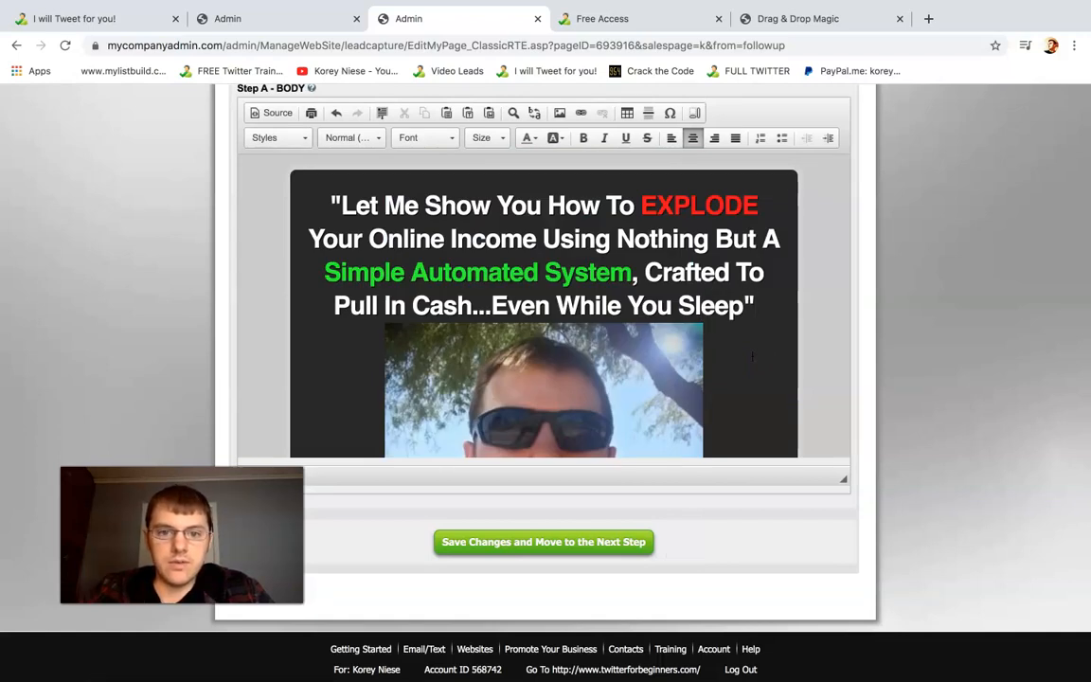
key("Return")
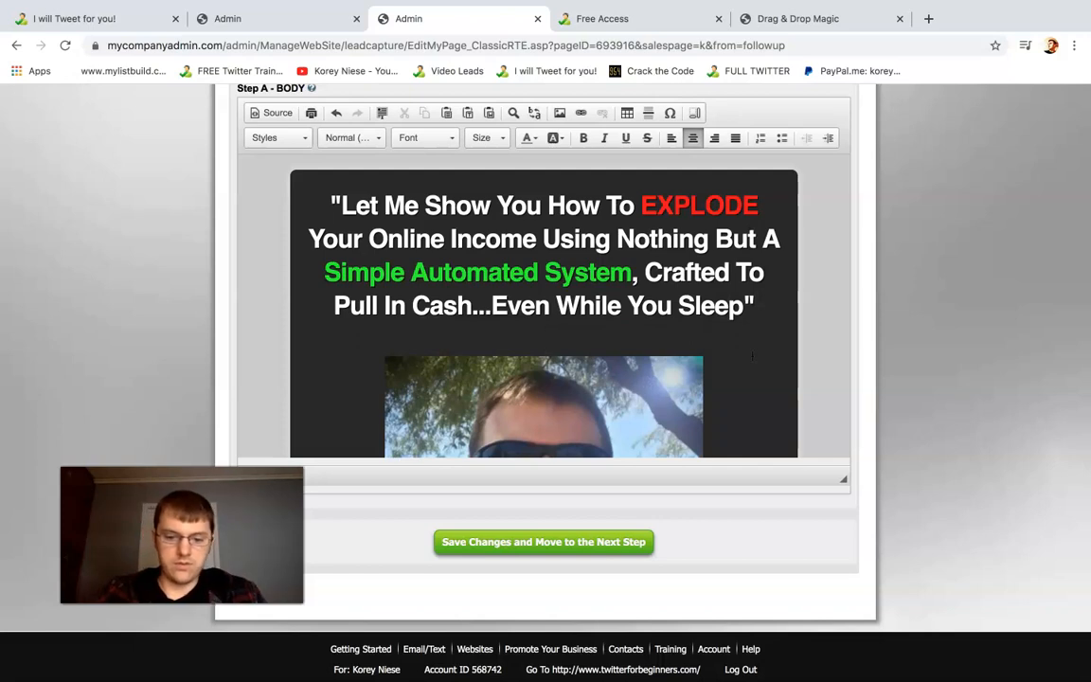
type("-Work with Korey")
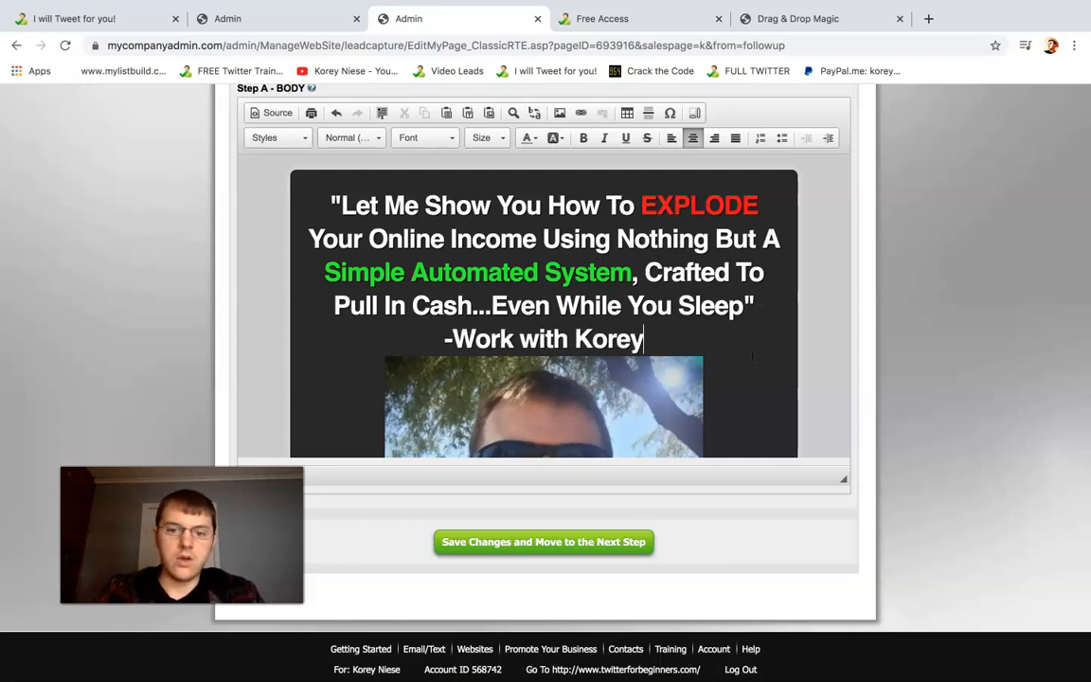
type(" Niese")
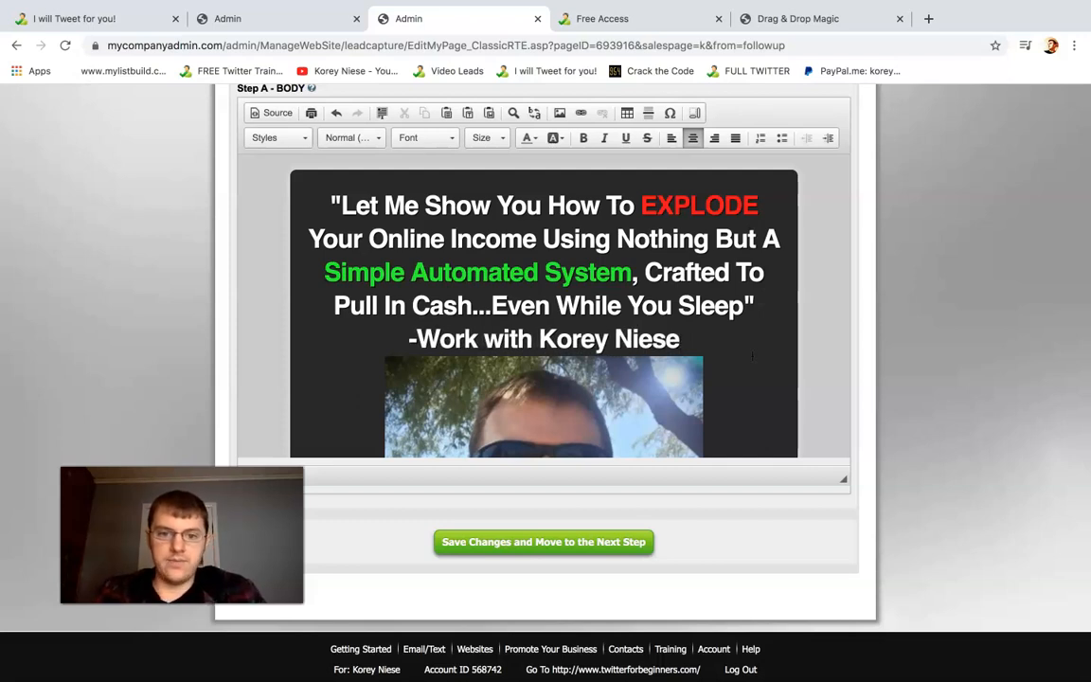
type("-")
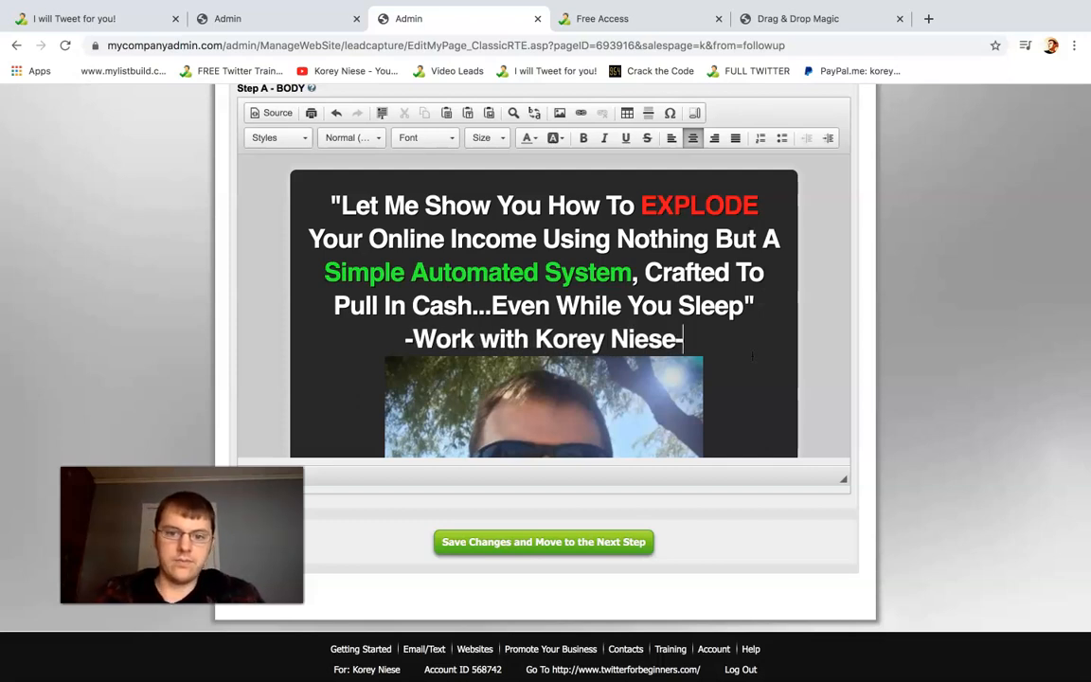
Try font sizes 16, 14 and 18 on the whole "Work with" line between the headline and the photo
left_click_drag(686, 339, 443, 343)
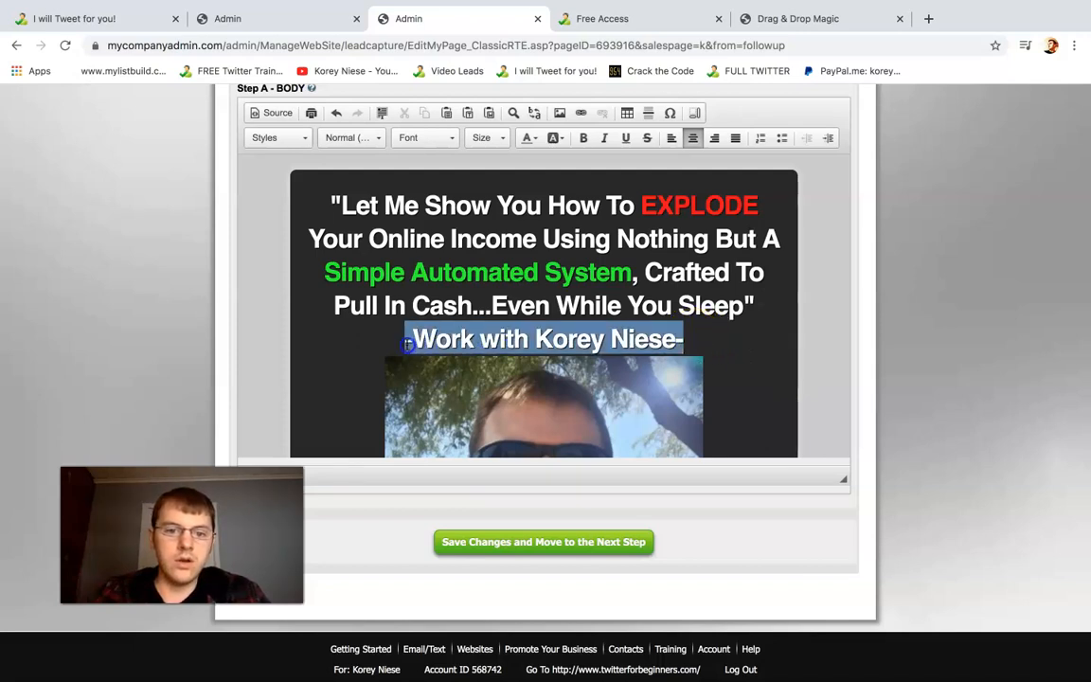
left_click(499, 138)
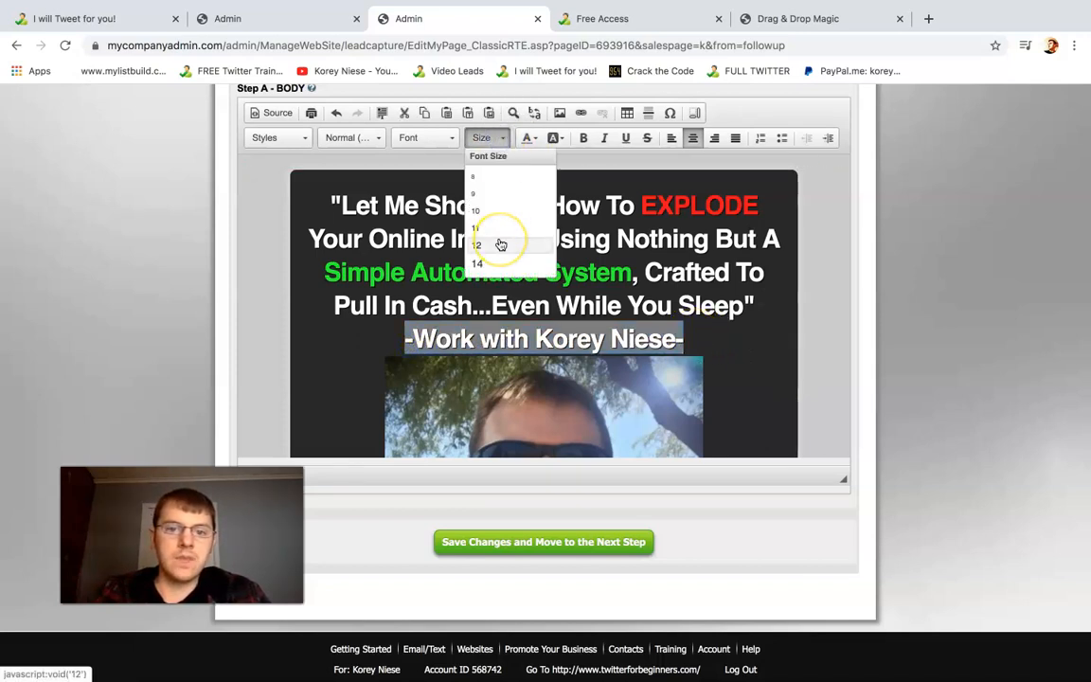
scroll(499, 244, "down", 3)
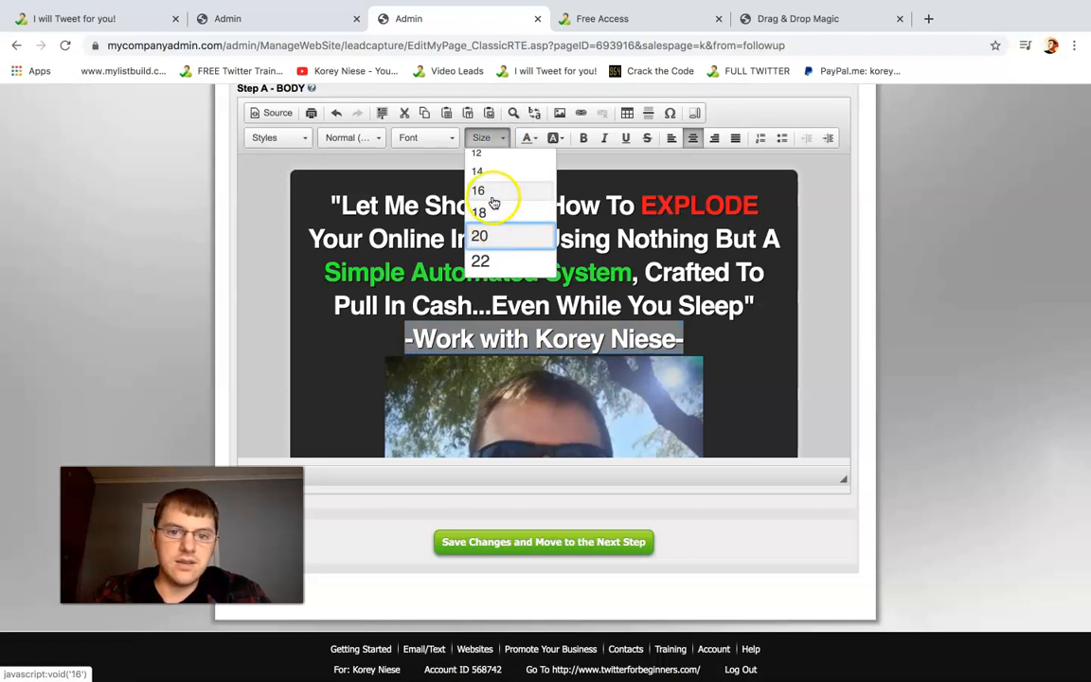
left_click(493, 198)
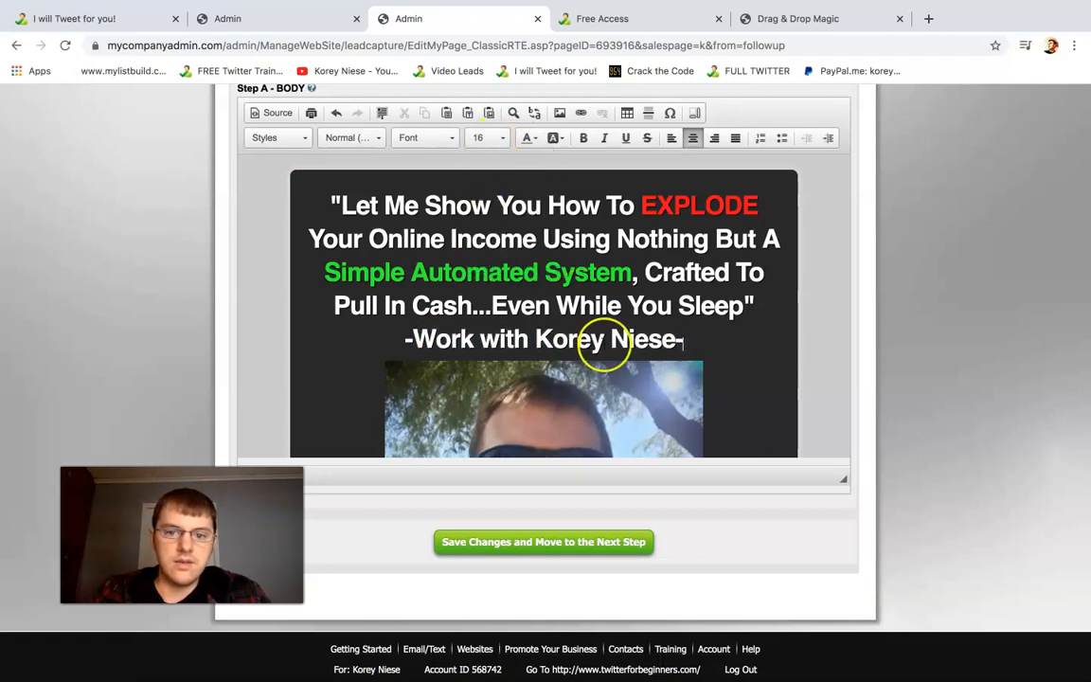
triple_click(598, 340)
left_click(492, 139)
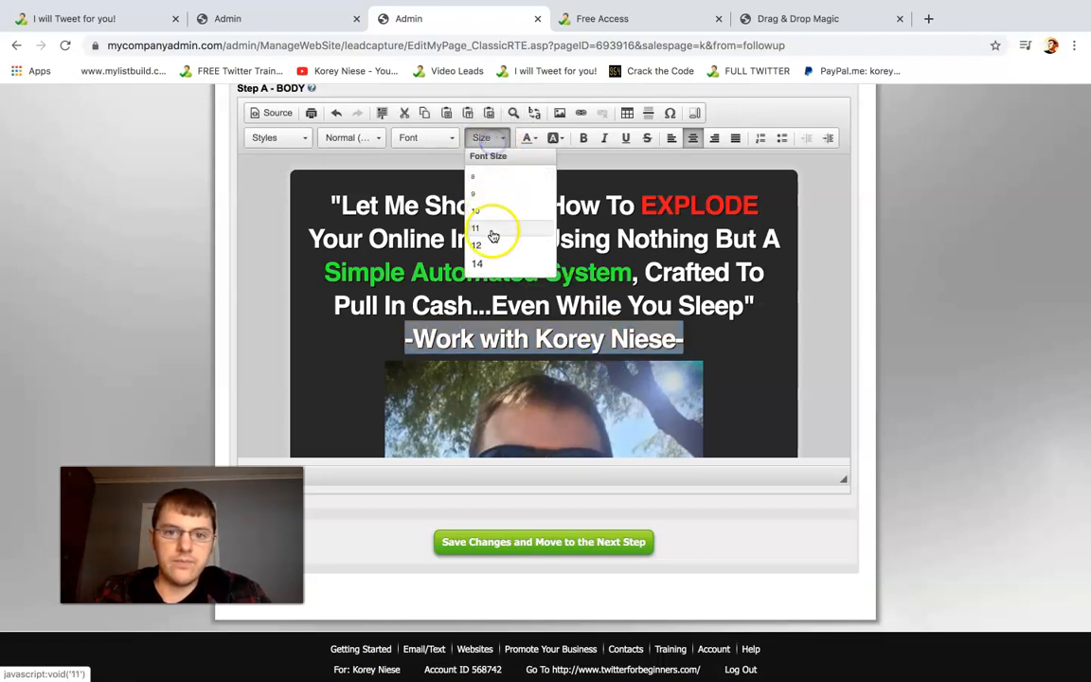
left_click(480, 263)
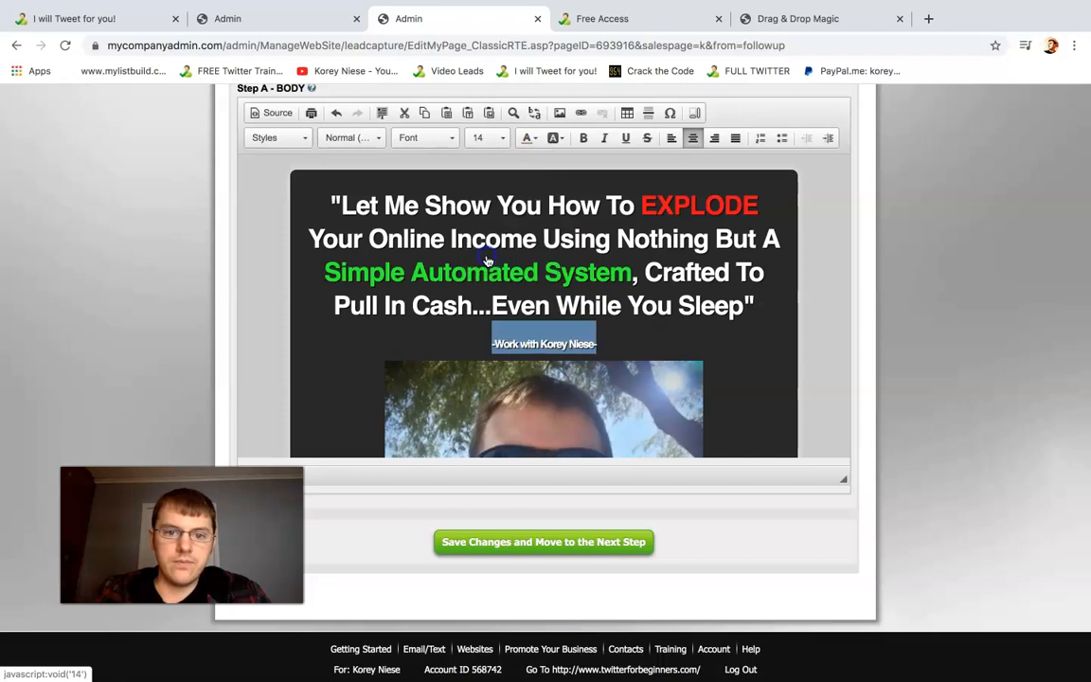
left_click(492, 139)
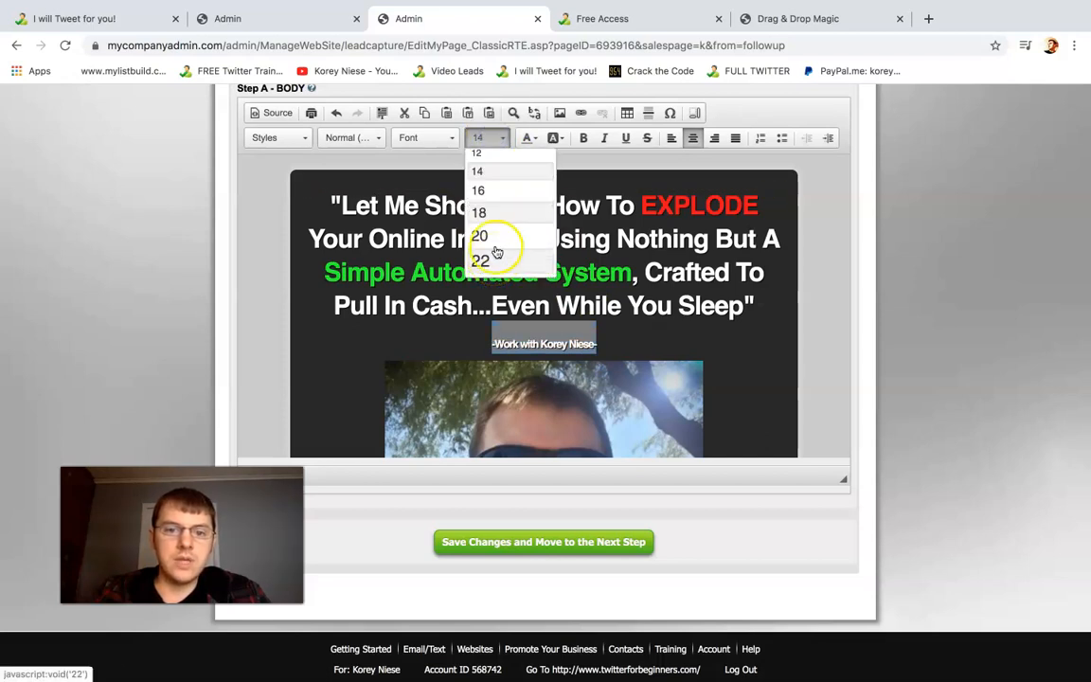
left_click(494, 212)
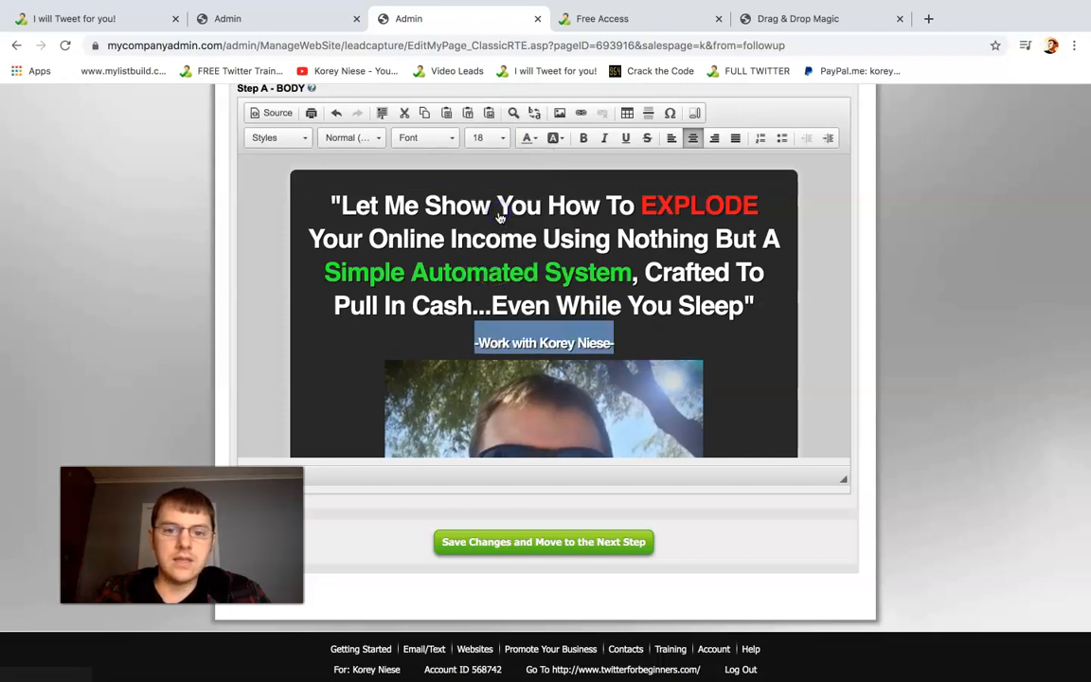
Set the font size of the "Work with" line to 20
left_click(499, 140)
left_click(499, 235)
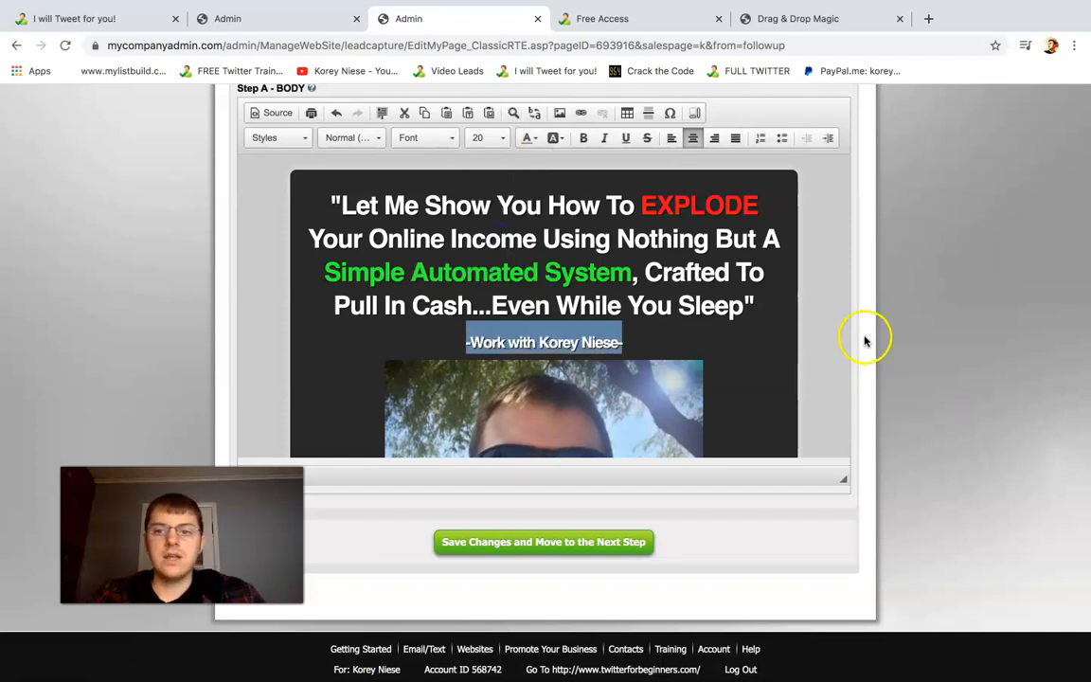
left_click(833, 325)
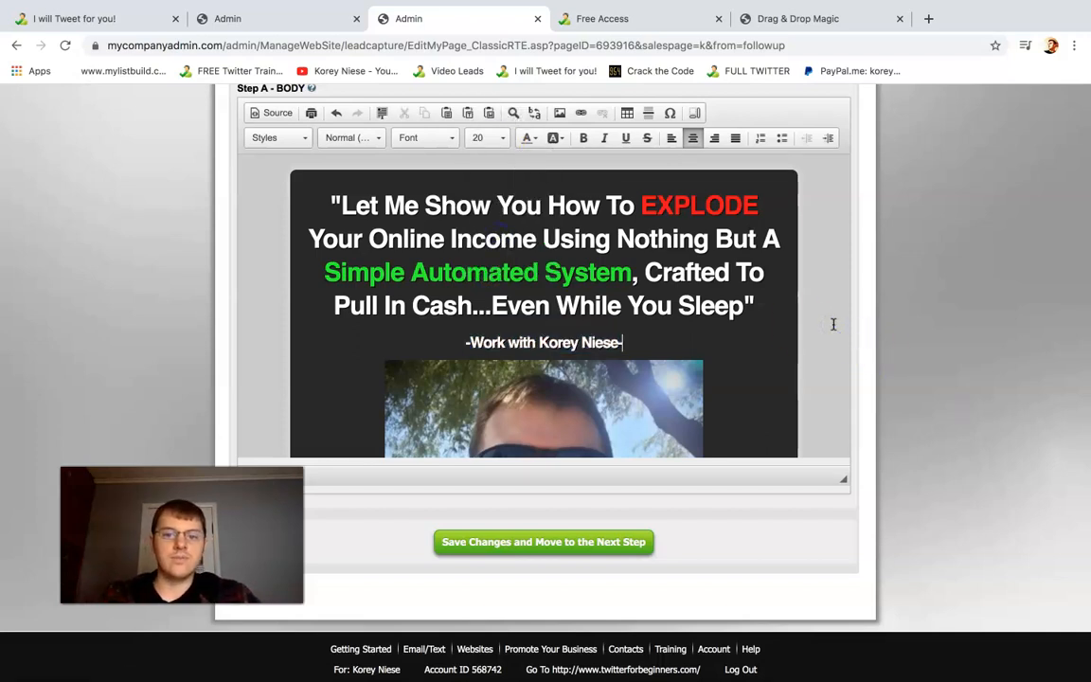
Check the rest of the page body down to the form, and save the changes to reach the review step
key("Down")
key("Down")
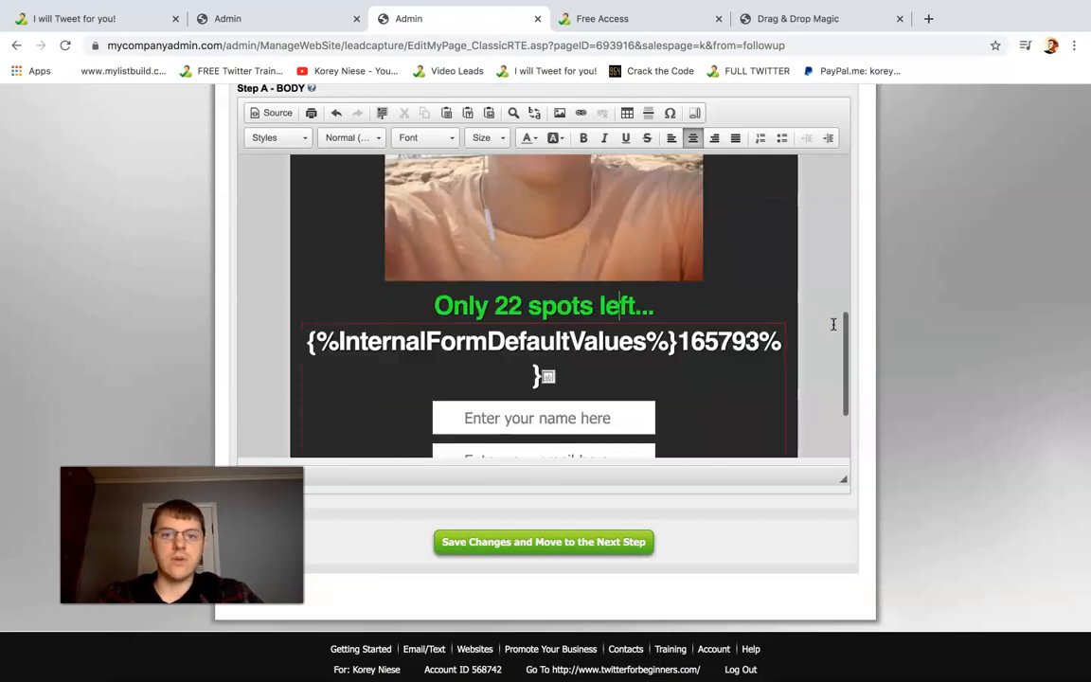
key("Down")
key("Down")
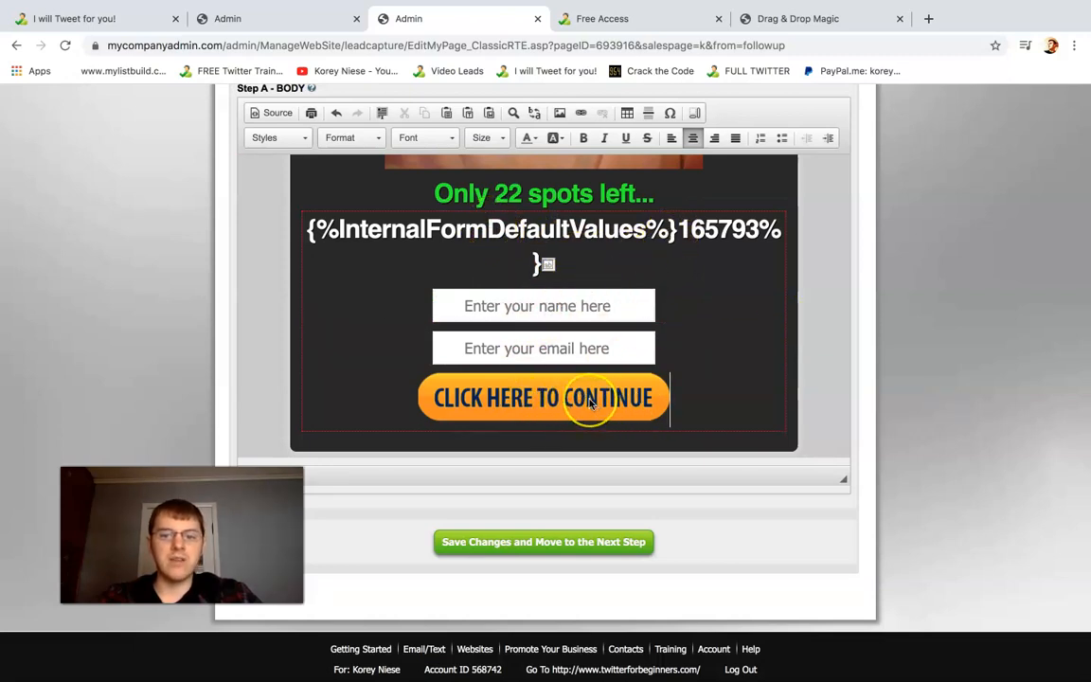
left_click(553, 544)
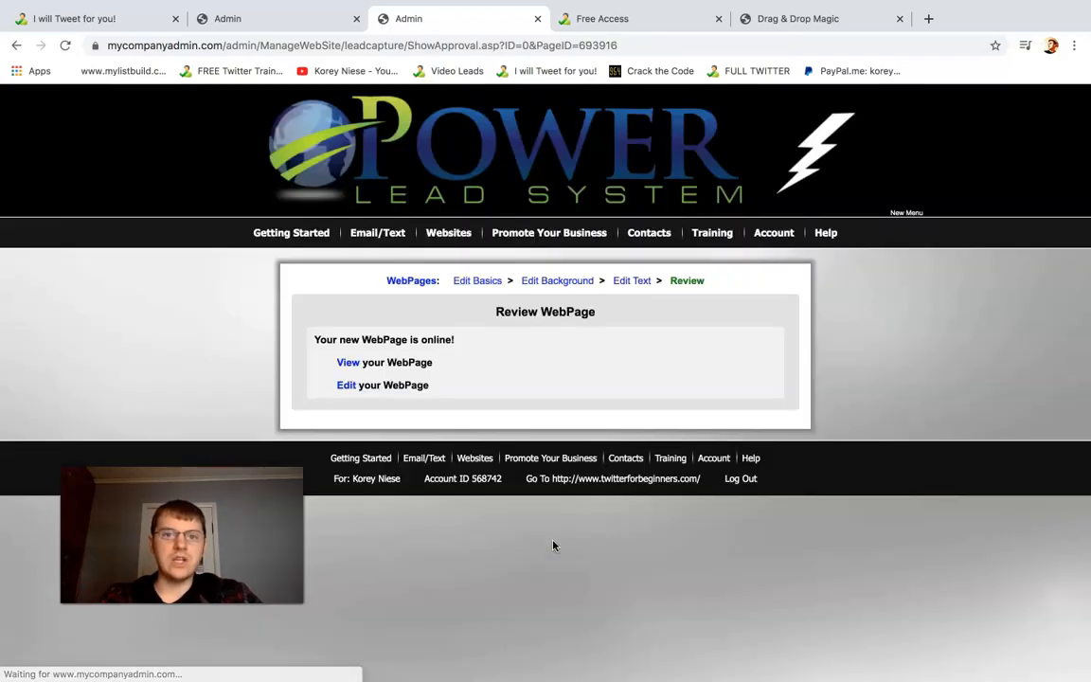
View the published web page and reload it to load the latest version
left_click(600, 292)
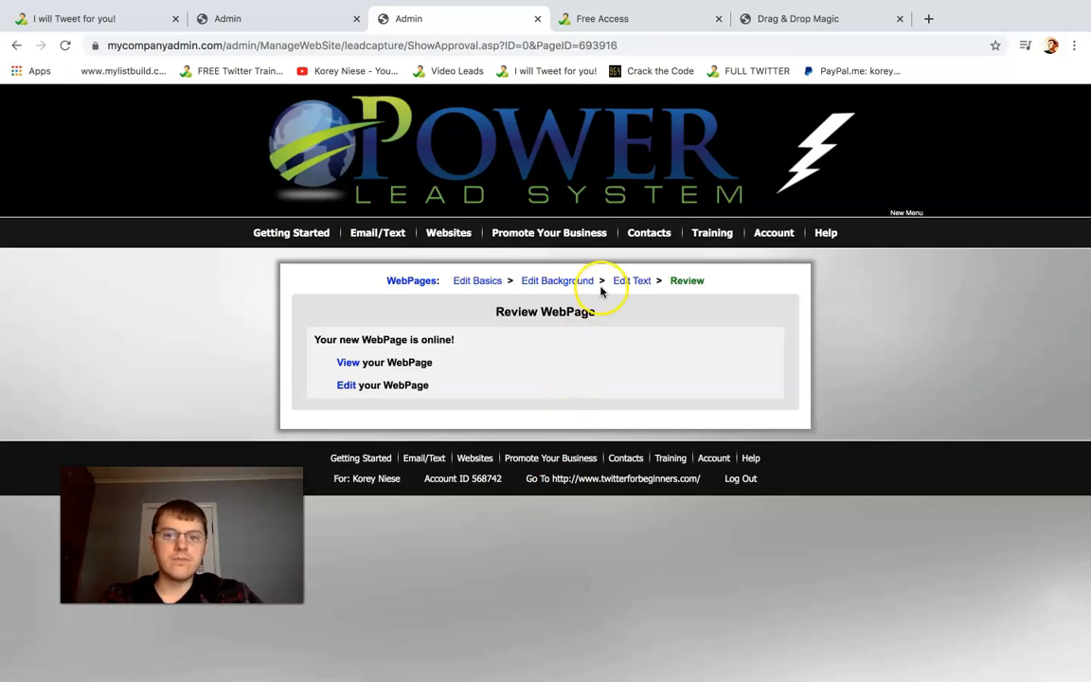
left_click(349, 364)
left_click(785, 13)
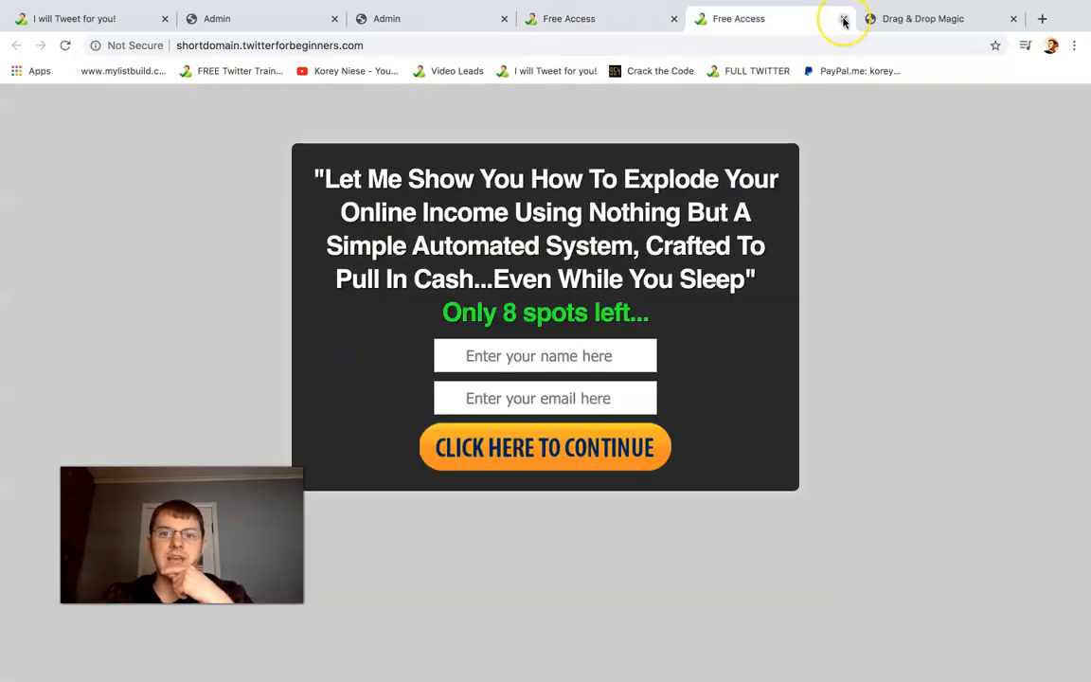
left_click(67, 49)
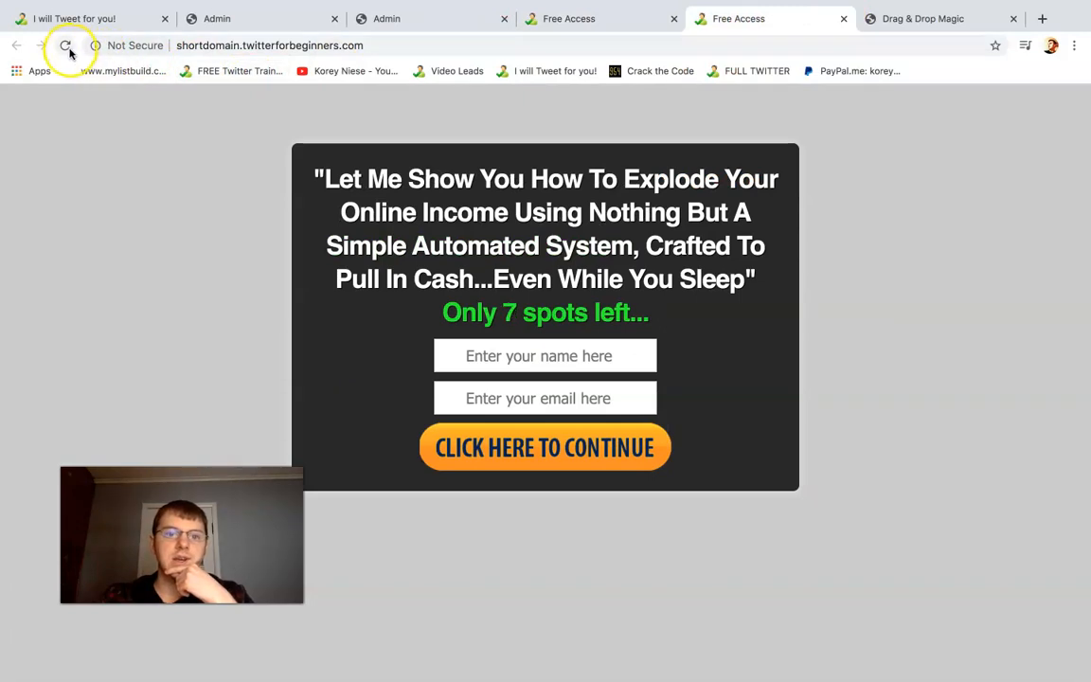
left_click(66, 49)
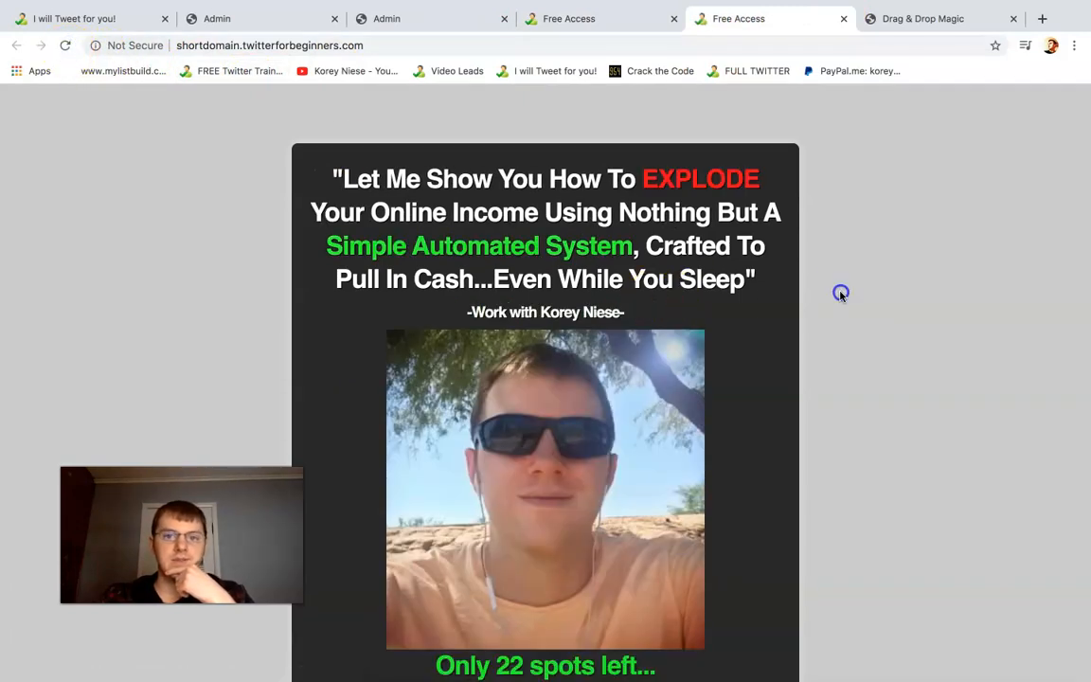
Examine the headline, "Work with" line, photo and sign-up form on the published page in both preview tabs
scroll(840, 296, "down", 1)
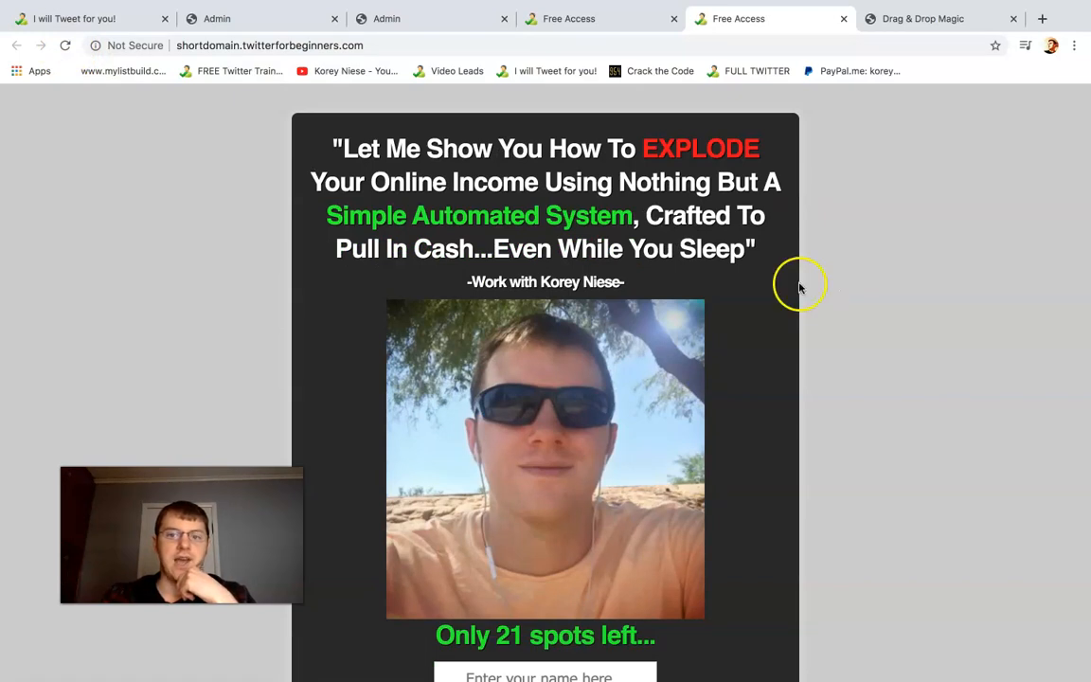
scroll(559, 161, "down", 1)
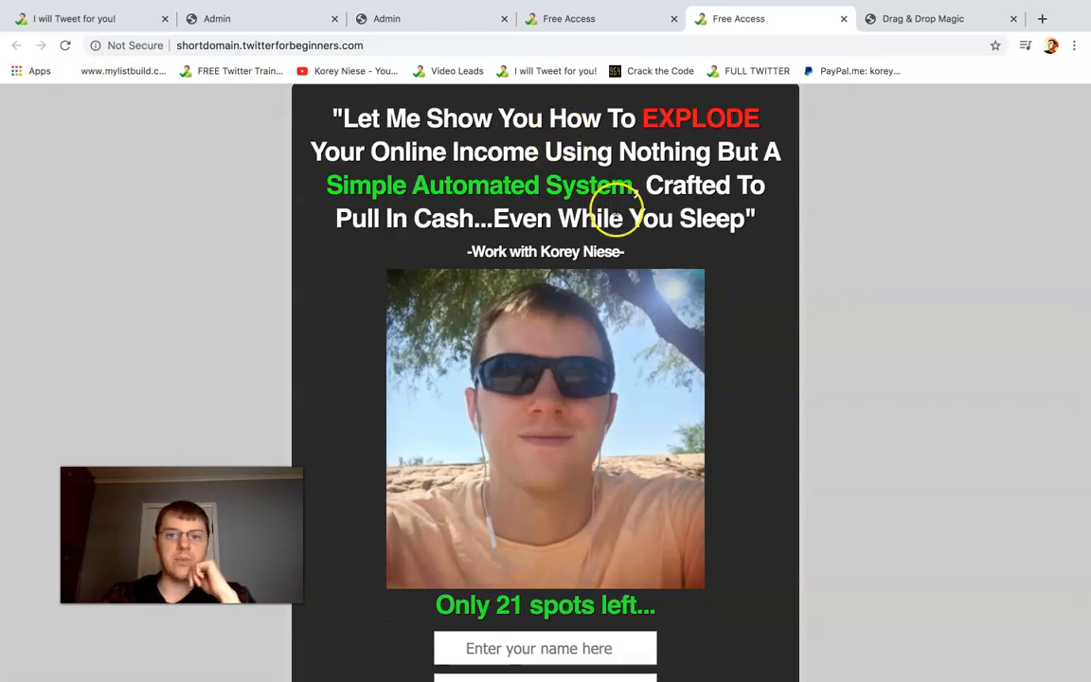
left_click_drag(628, 248, 436, 249)
scroll(436, 249, "down", 2)
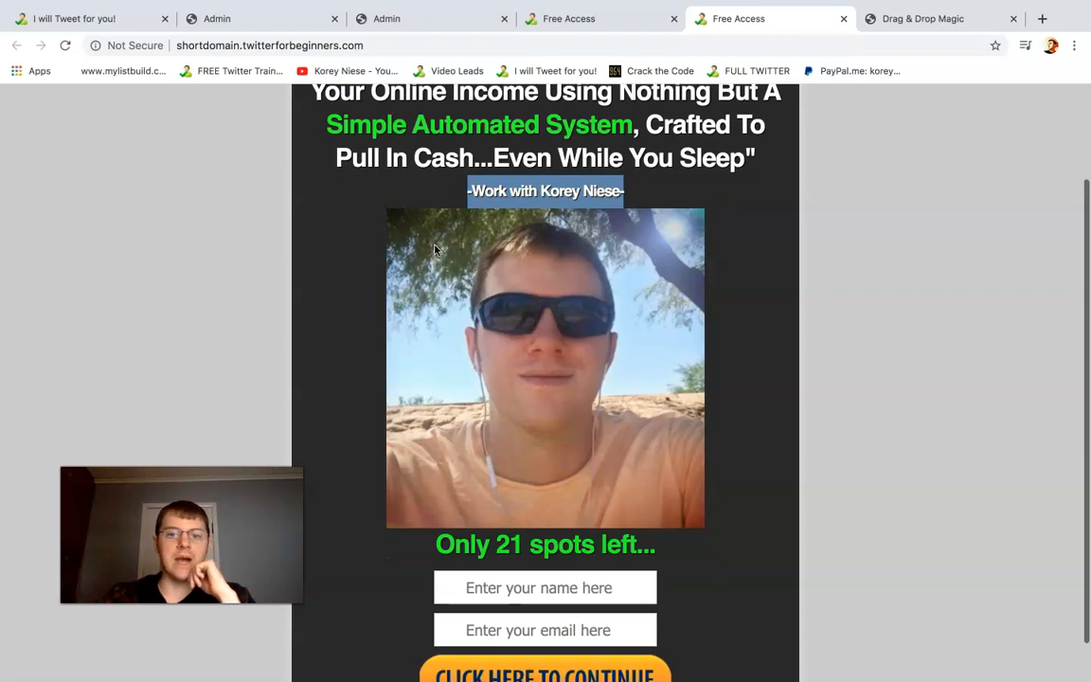
left_click(603, 272)
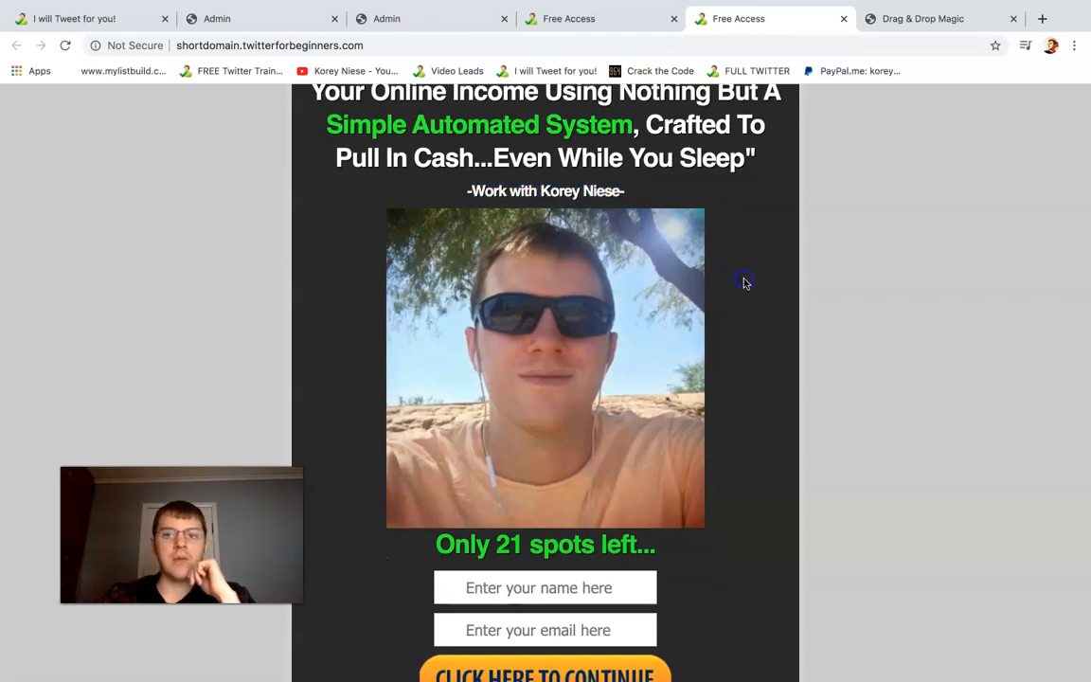
scroll(742, 283, "down", 1)
left_click_drag(622, 161, 549, 161)
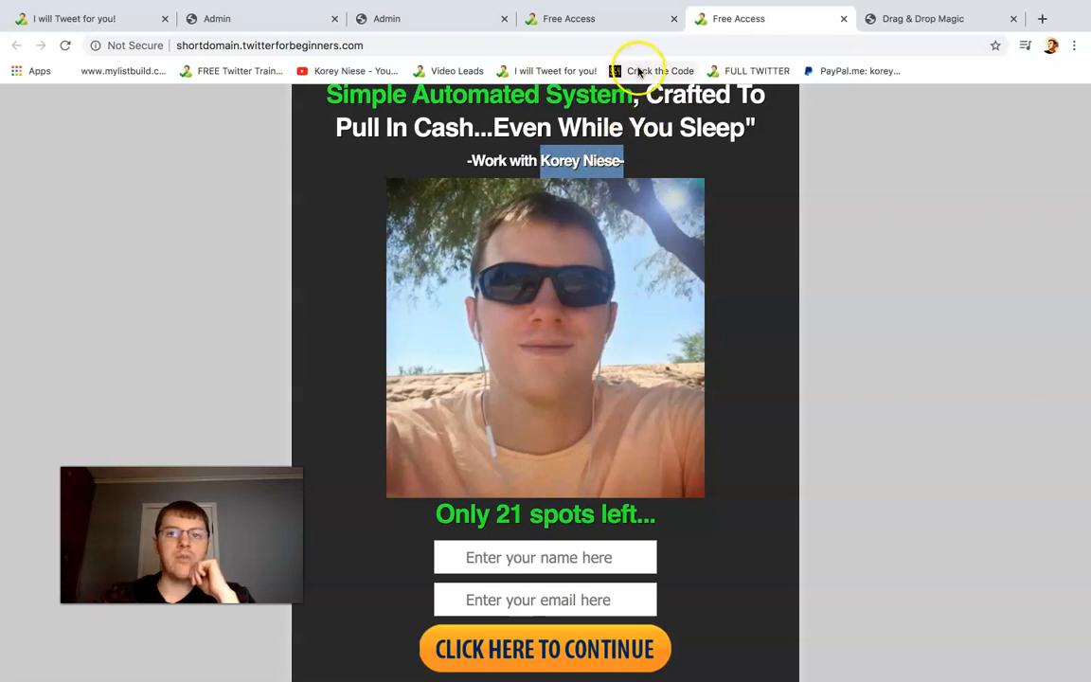
scroll(600, 28, "up", 3)
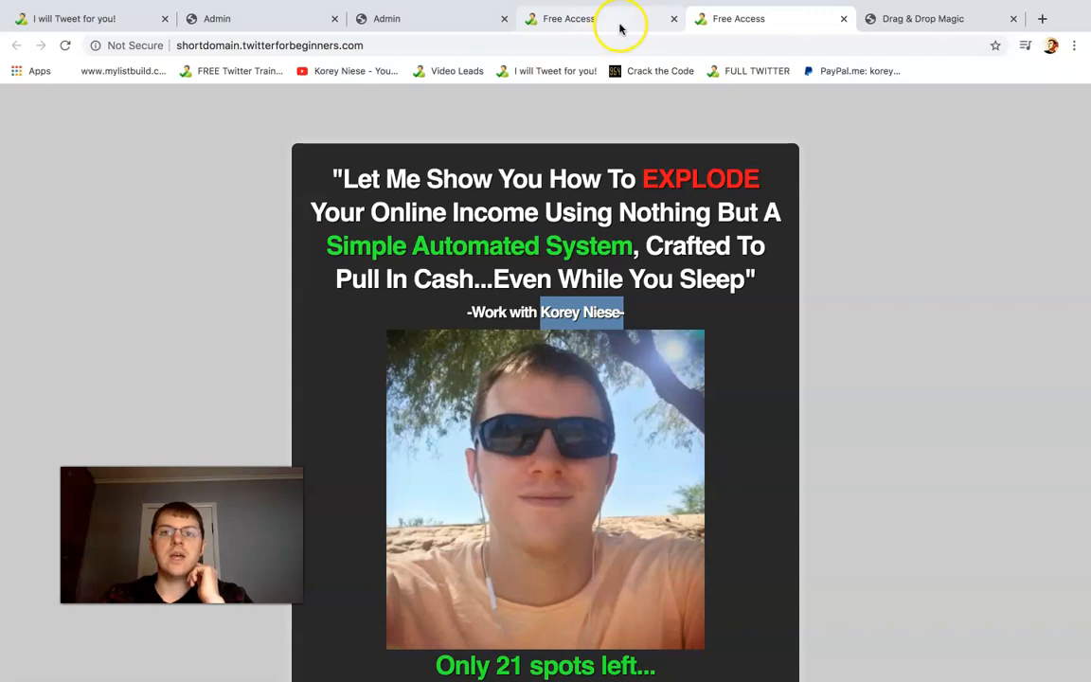
left_click(608, 24)
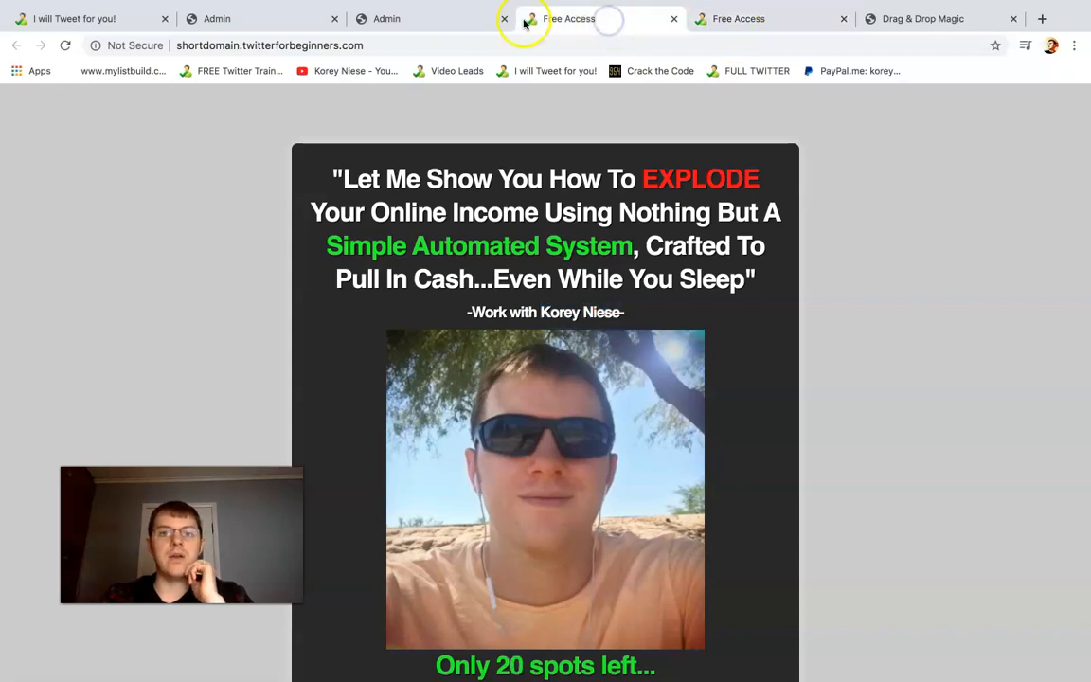
Return to the page's admin site, open its background settings and submit the option to use one of the 83 image backgrounds
left_click(429, 22)
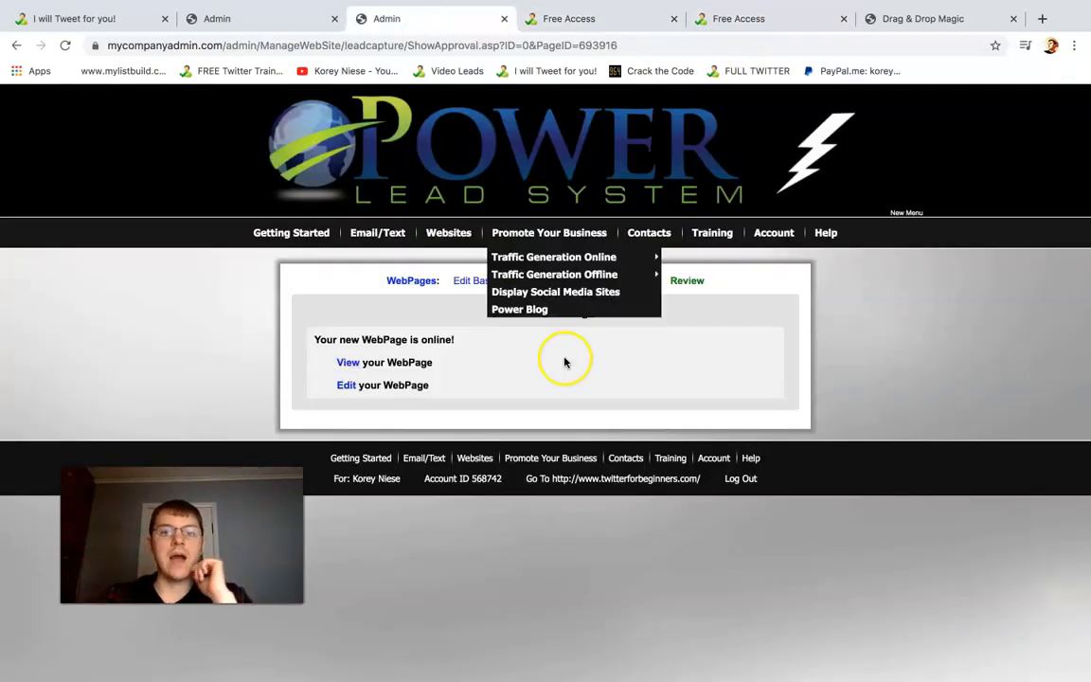
left_click(564, 282)
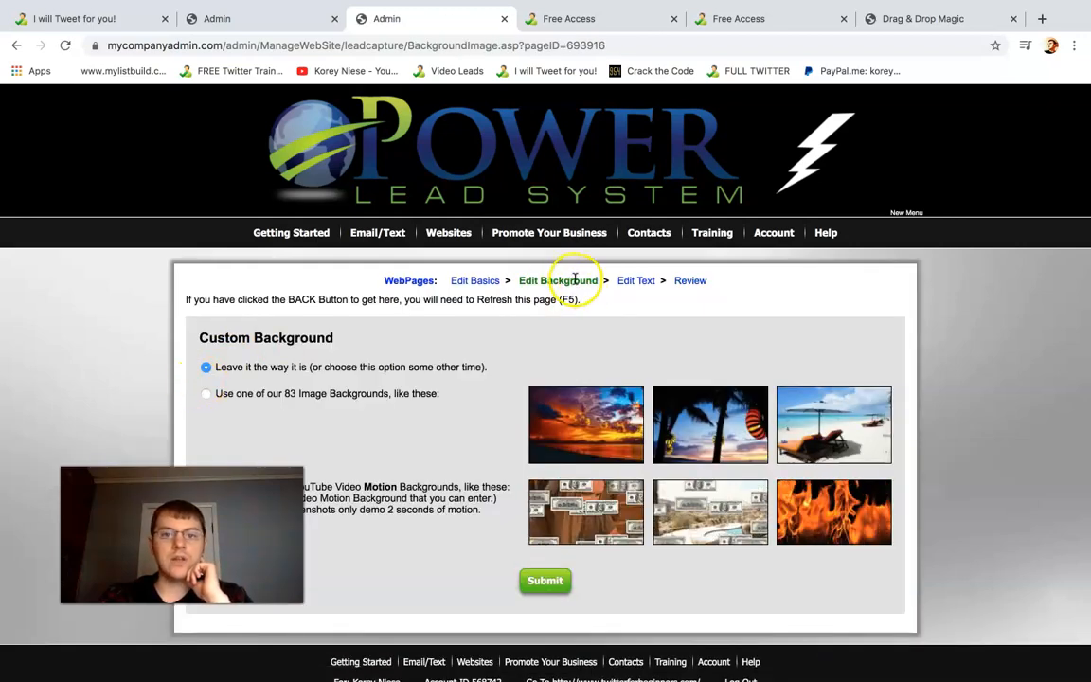
left_click(206, 394)
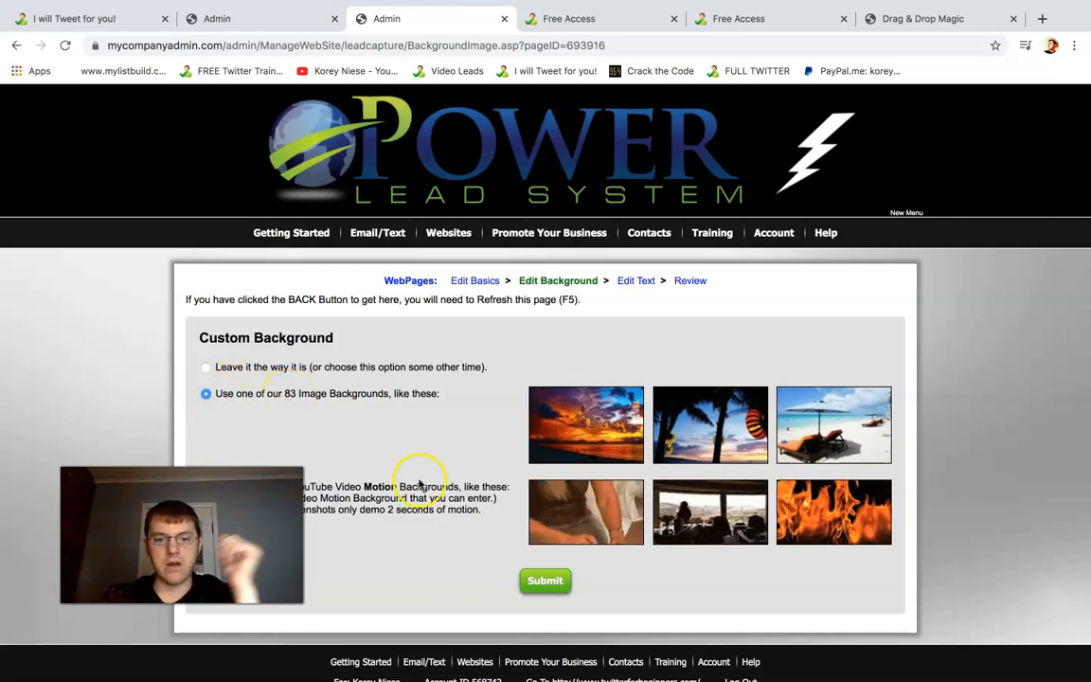
left_click(544, 579)
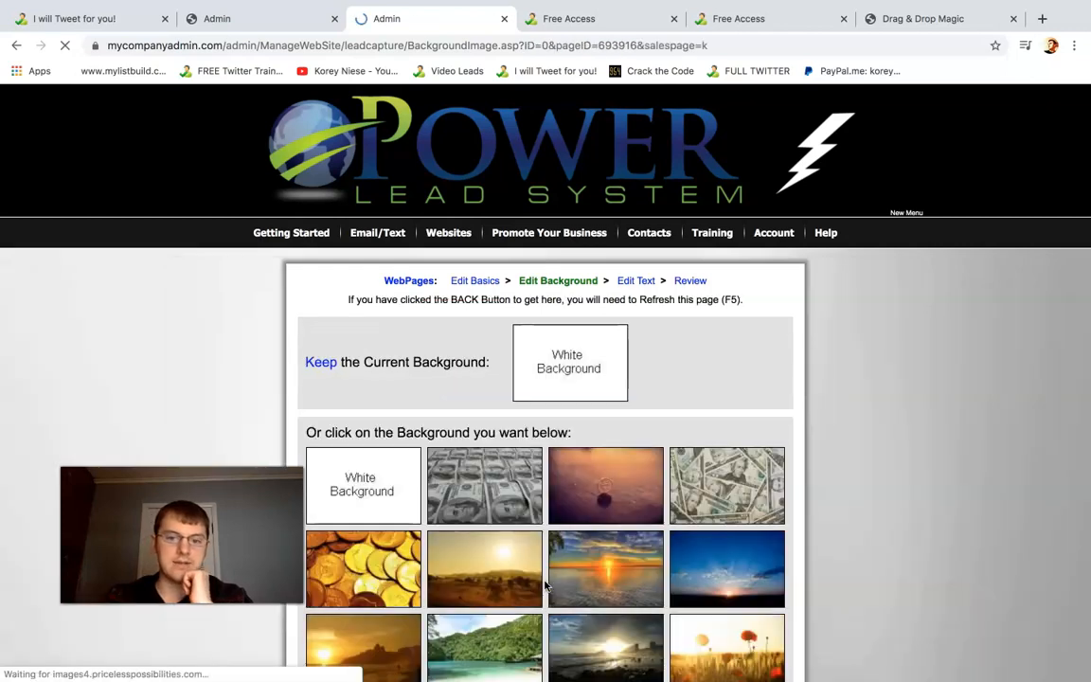
Browse the available image backgrounds and look at the published page's current background for comparison
scroll(1036, 441, "down", 5)
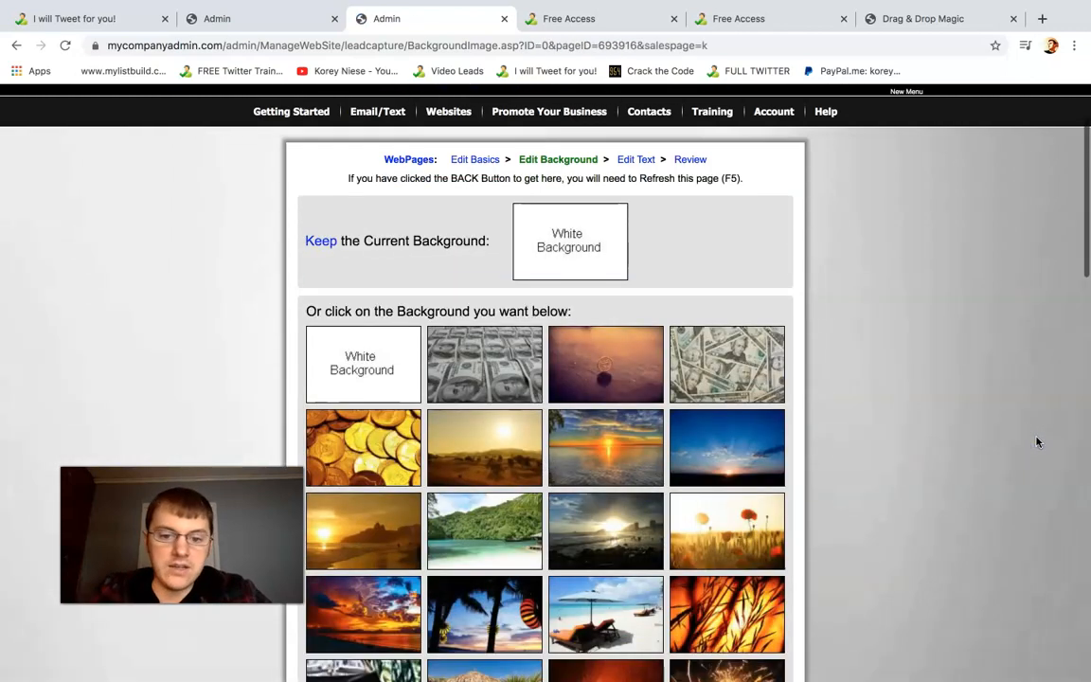
scroll(1036, 442, "down", 1)
left_click(929, 378)
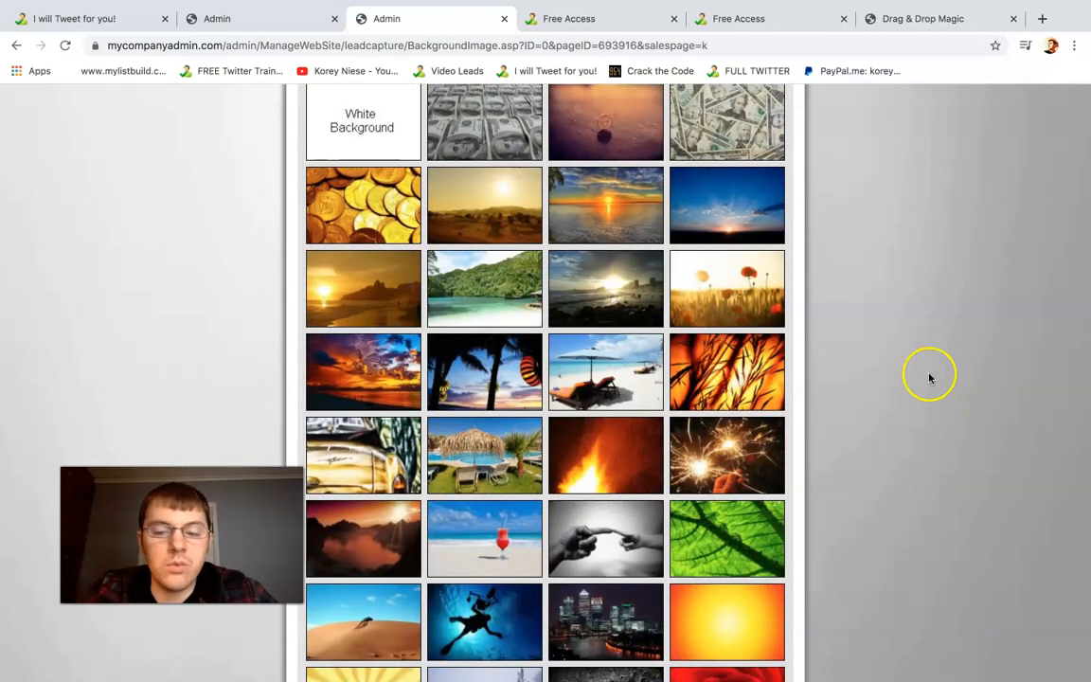
scroll(904, 431, "up", 1)
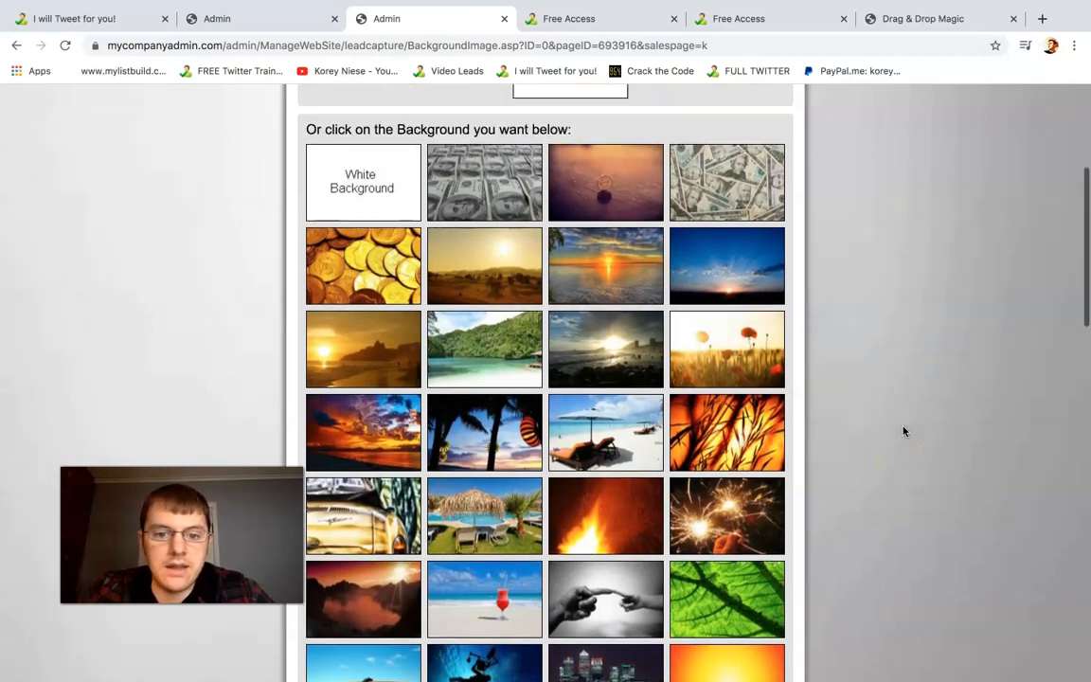
left_click(606, 18)
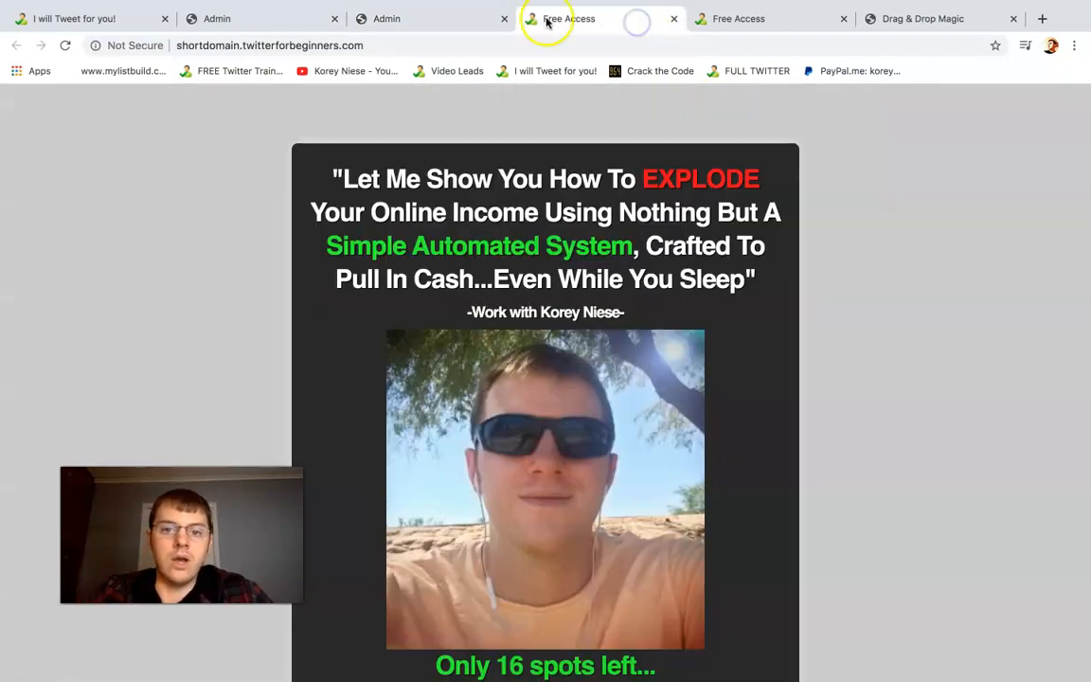
scroll(540, 123, "down", 1)
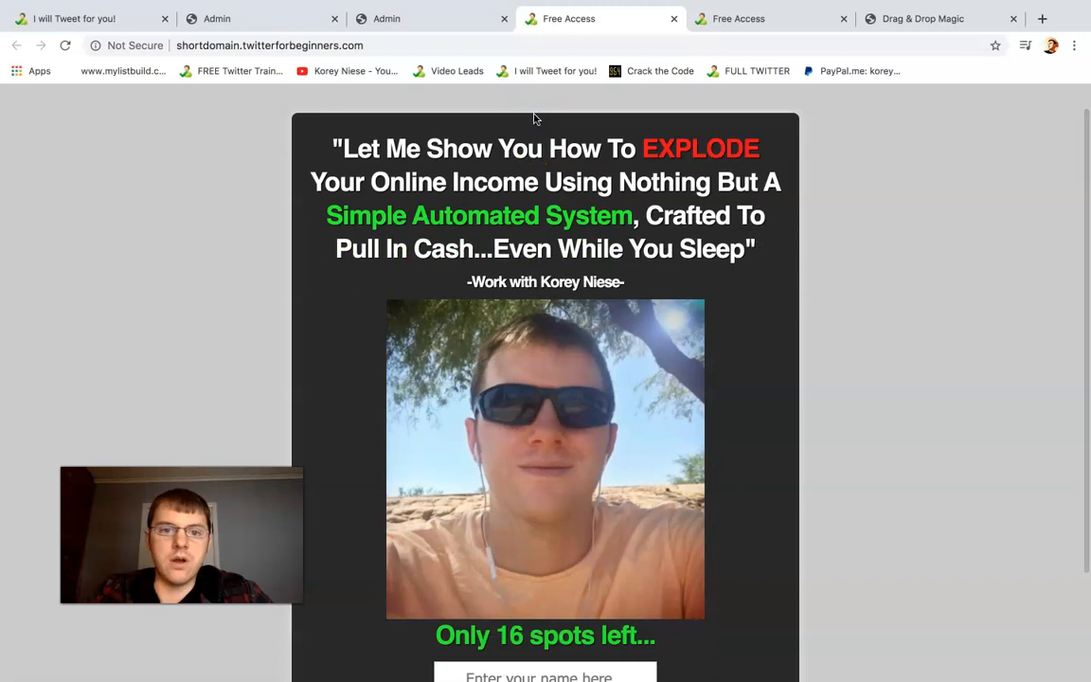
Choose the image of a turquoise lake between green mountains from the background gallery as the lead capture page's background
scroll(419, 206, "down", 1)
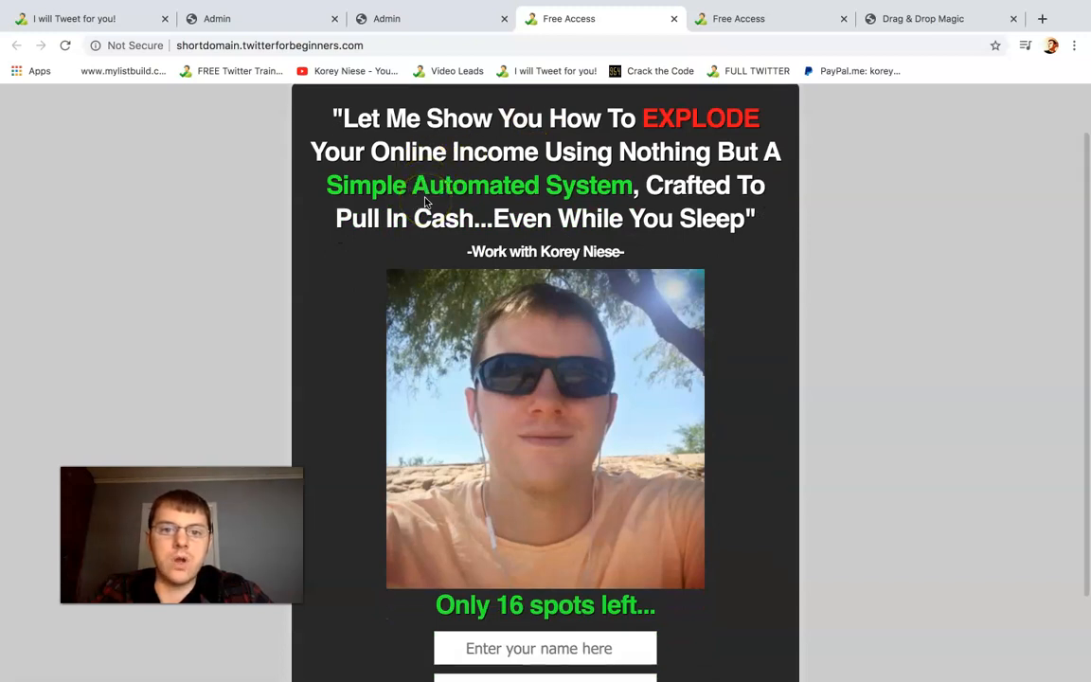
scroll(416, 95, "down", 1)
left_click(436, 19)
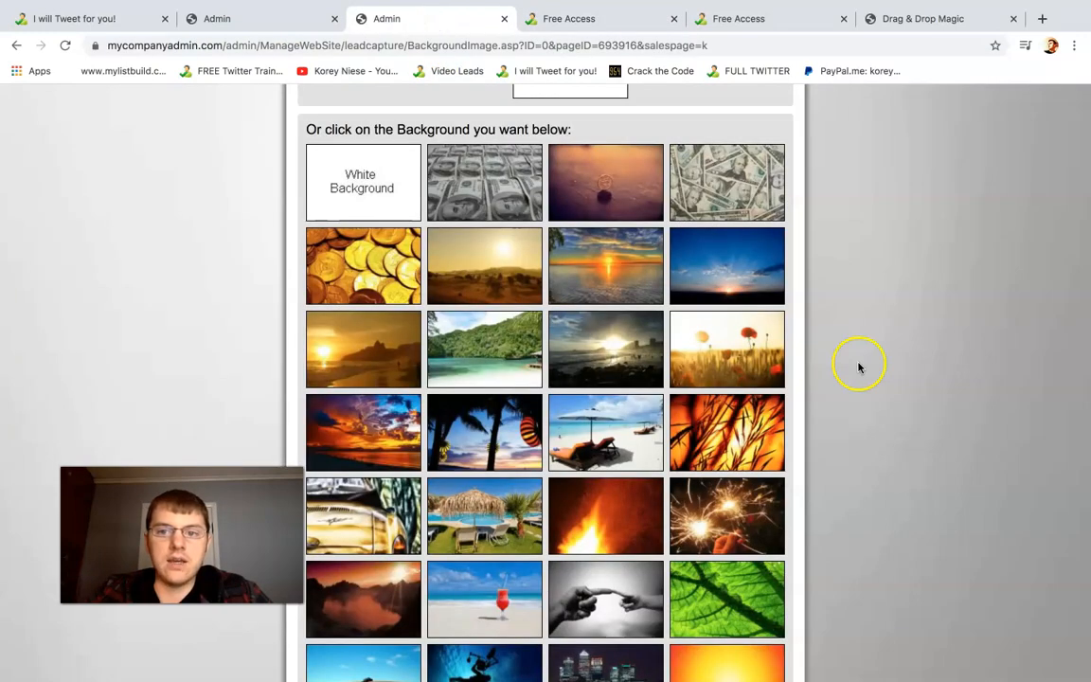
scroll(778, 310, "down", 1)
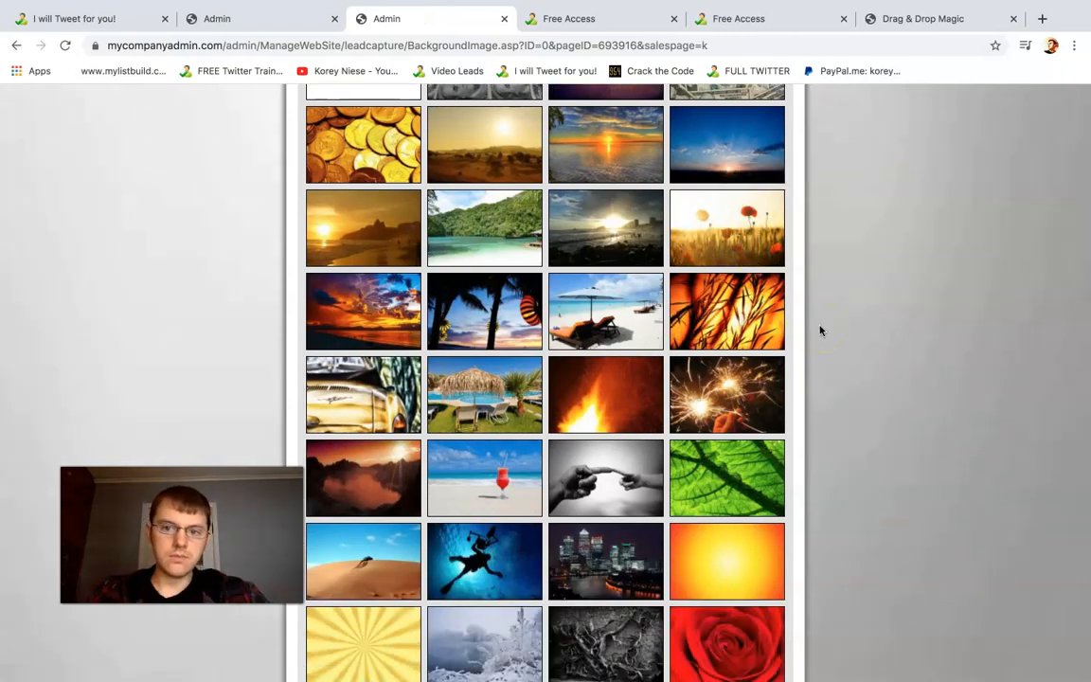
scroll(820, 329, "down", 3)
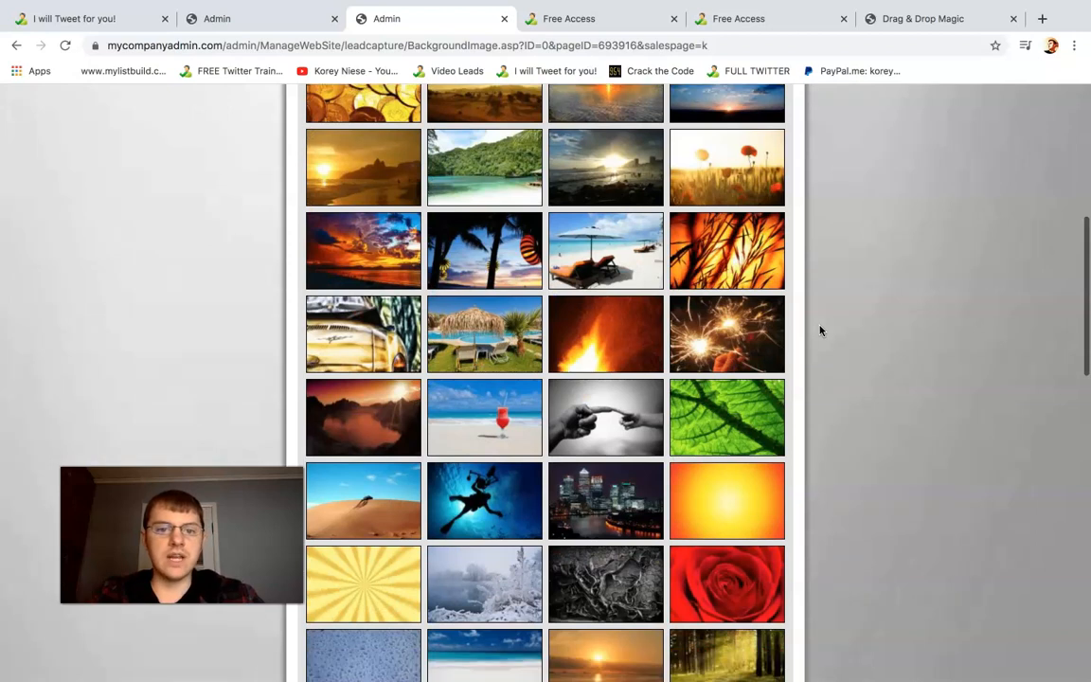
scroll(345, 270, "down", 5)
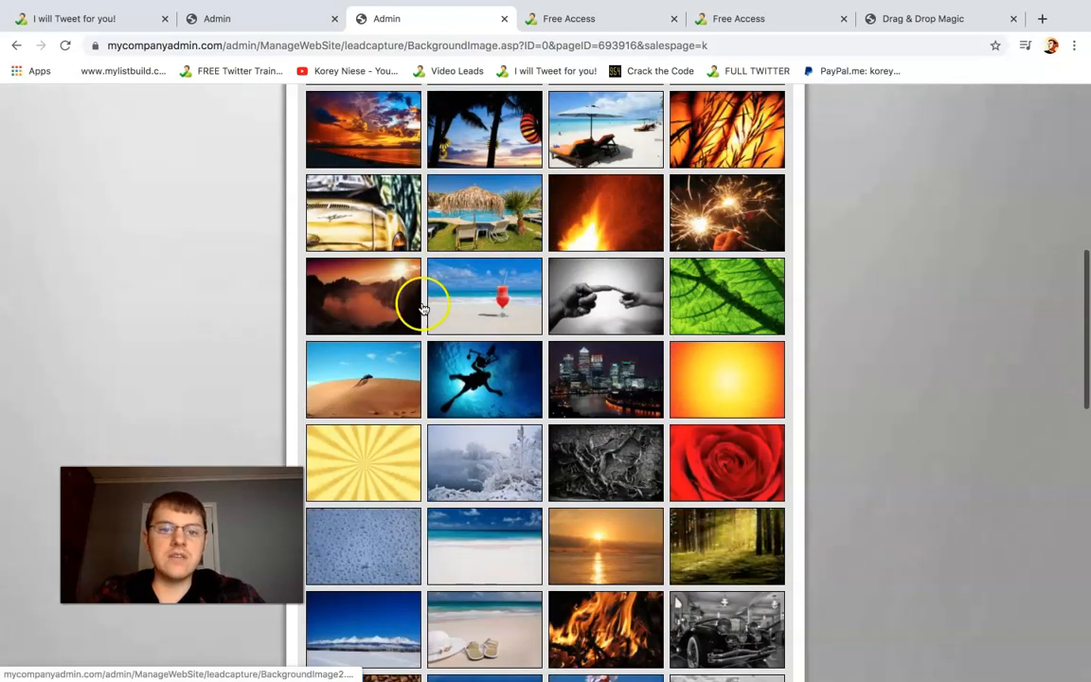
scroll(701, 568, "down", 4)
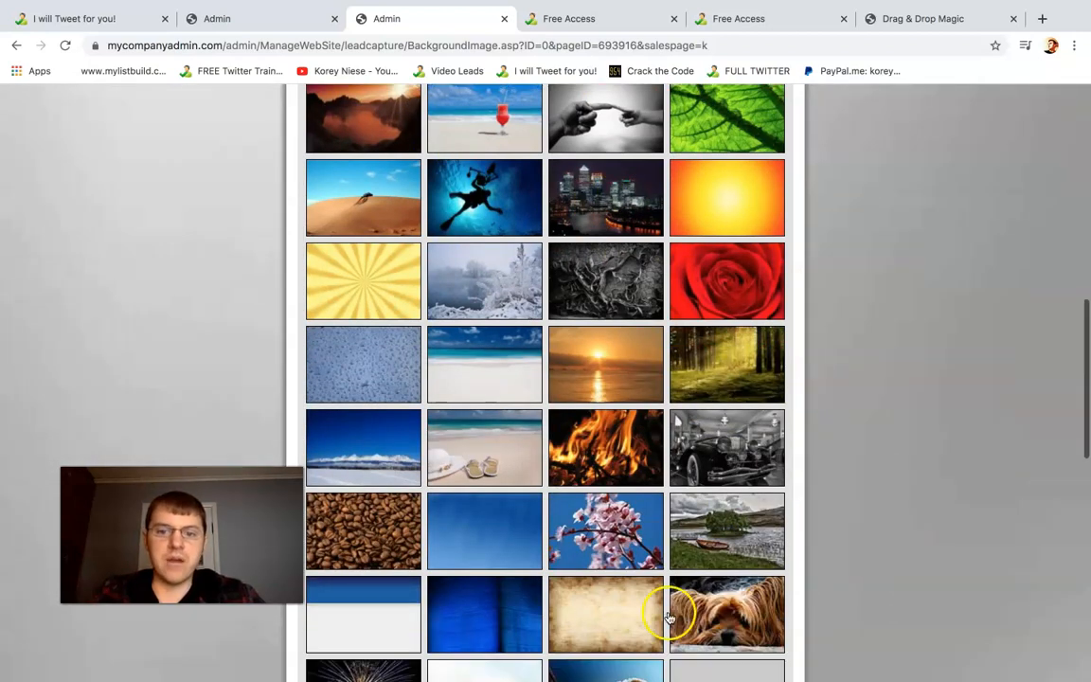
scroll(670, 549, "down", 8)
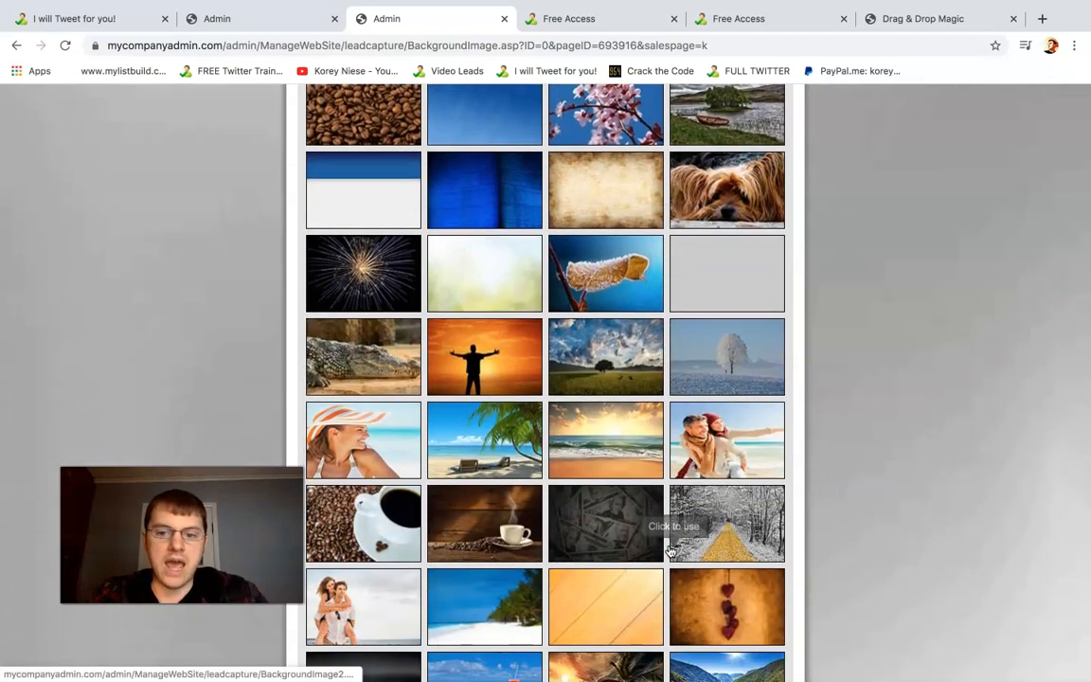
scroll(669, 549, "down", 2)
scroll(861, 535, "down", 4)
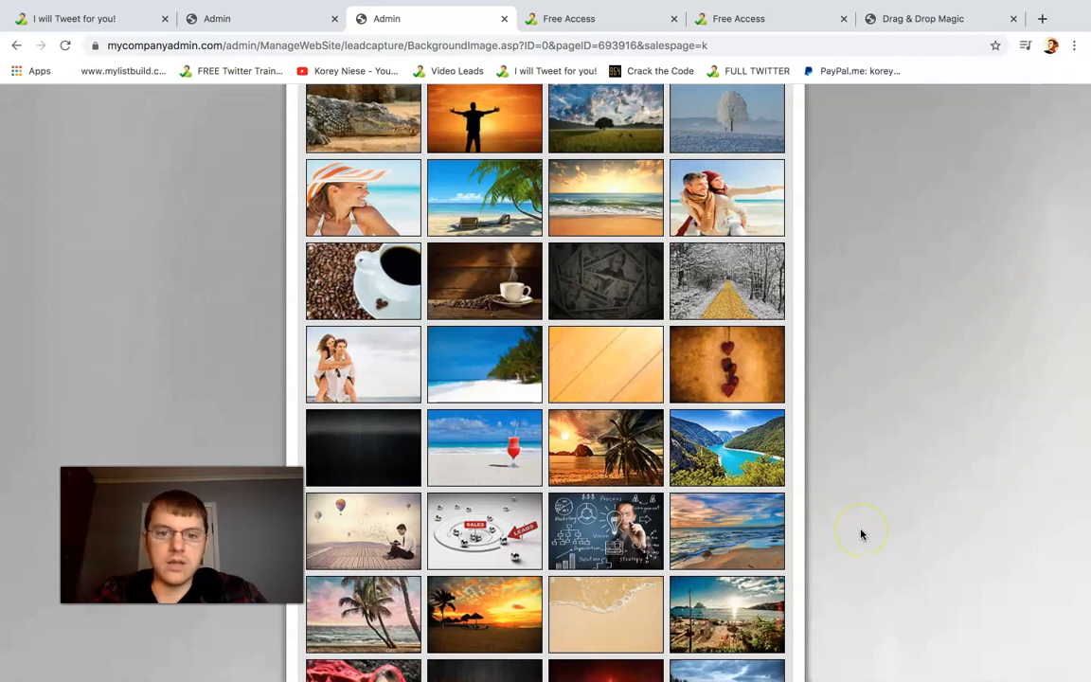
scroll(861, 535, "down", 2)
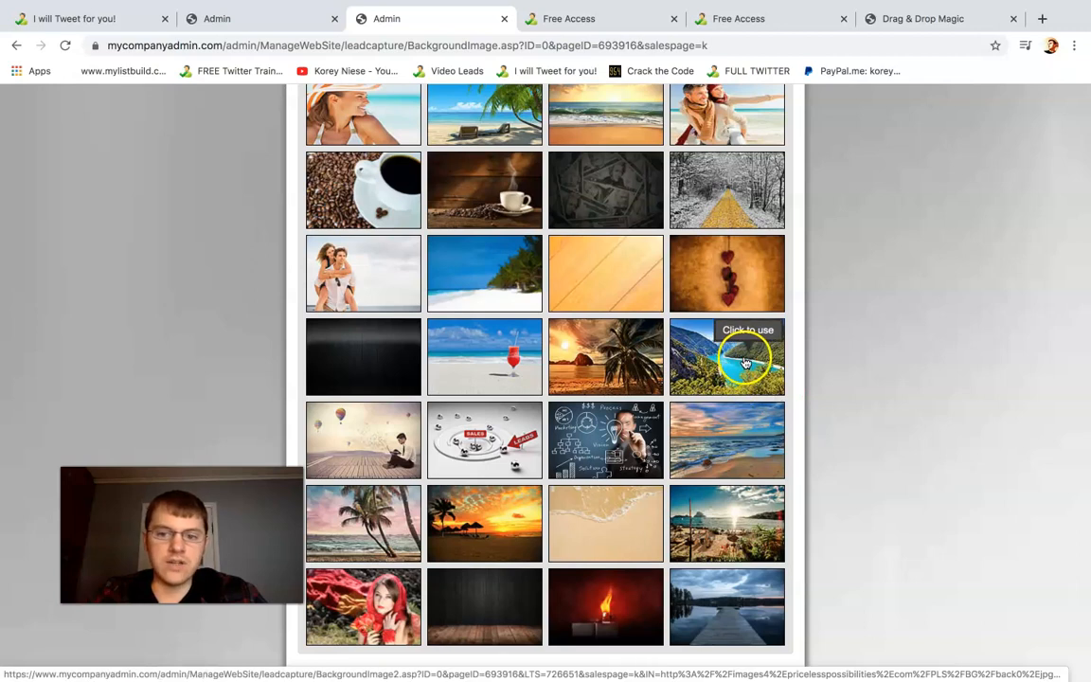
left_click(744, 361)
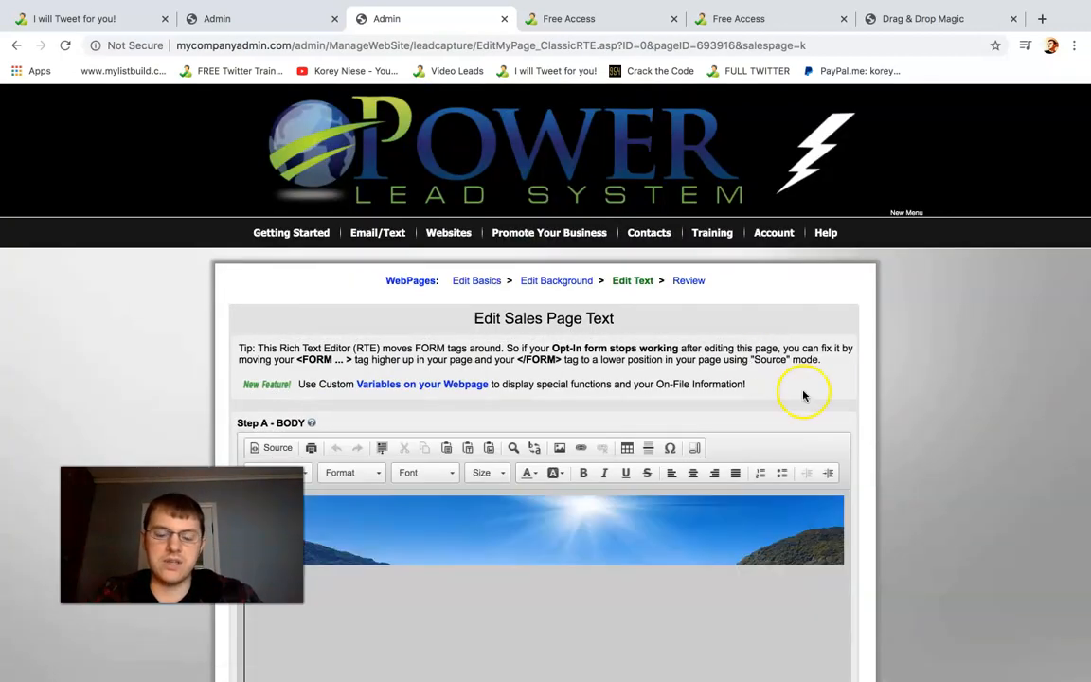
Check the new background in the sales page text editor and save the changes to reach the review step
scroll(976, 491, "down", 1)
scroll(979, 494, "down", 3)
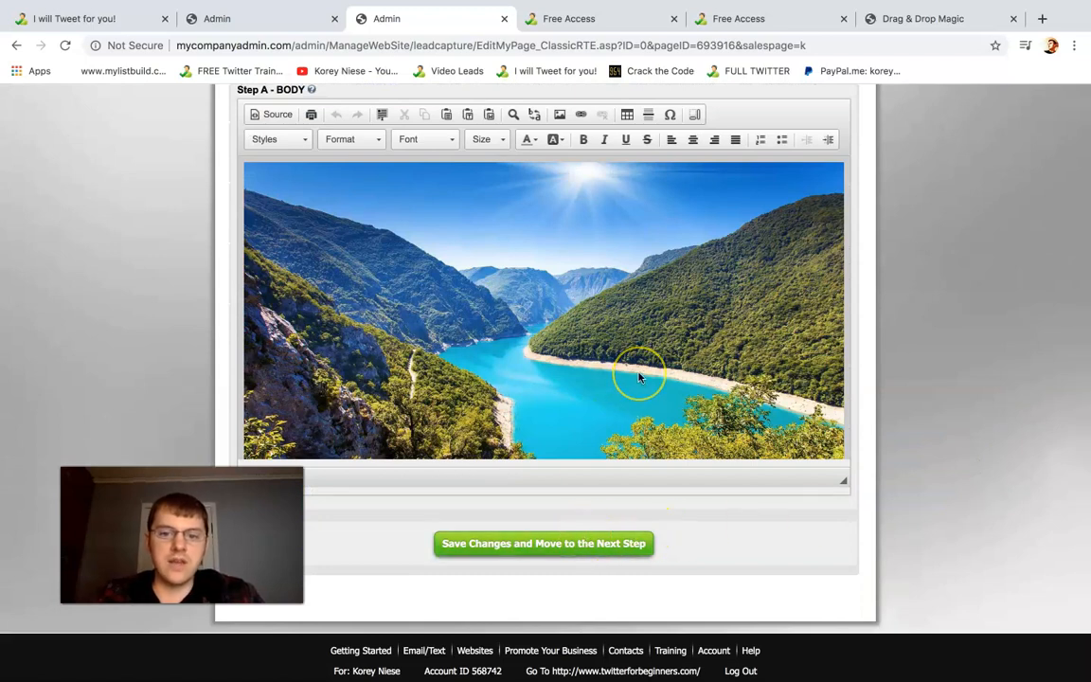
scroll(638, 377, "down", 1)
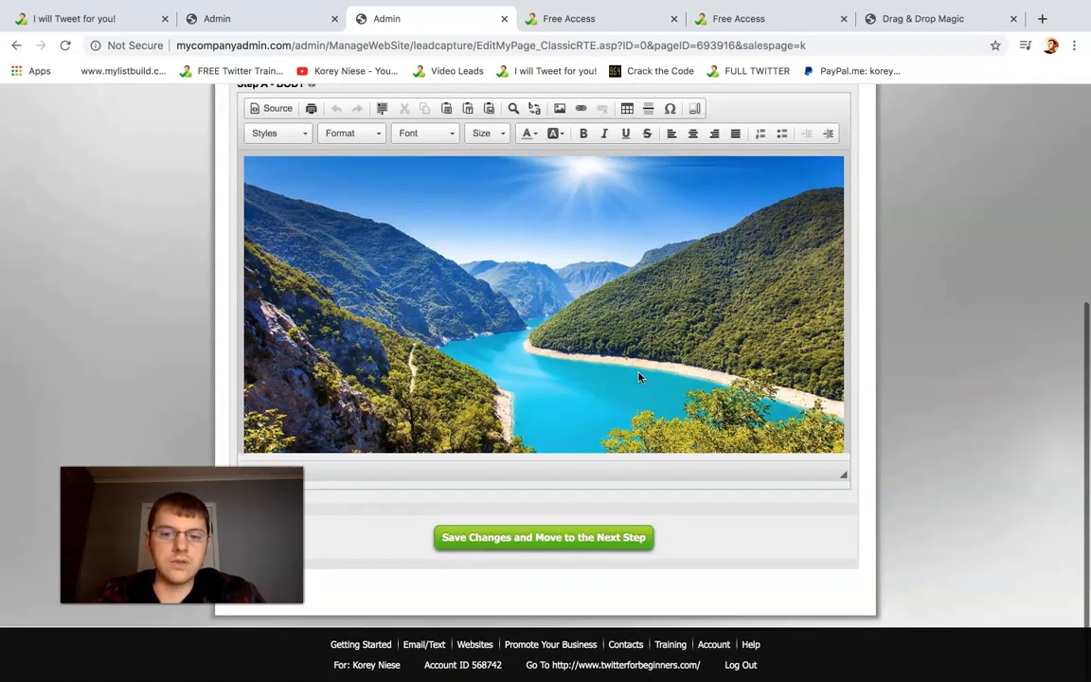
left_click(548, 539)
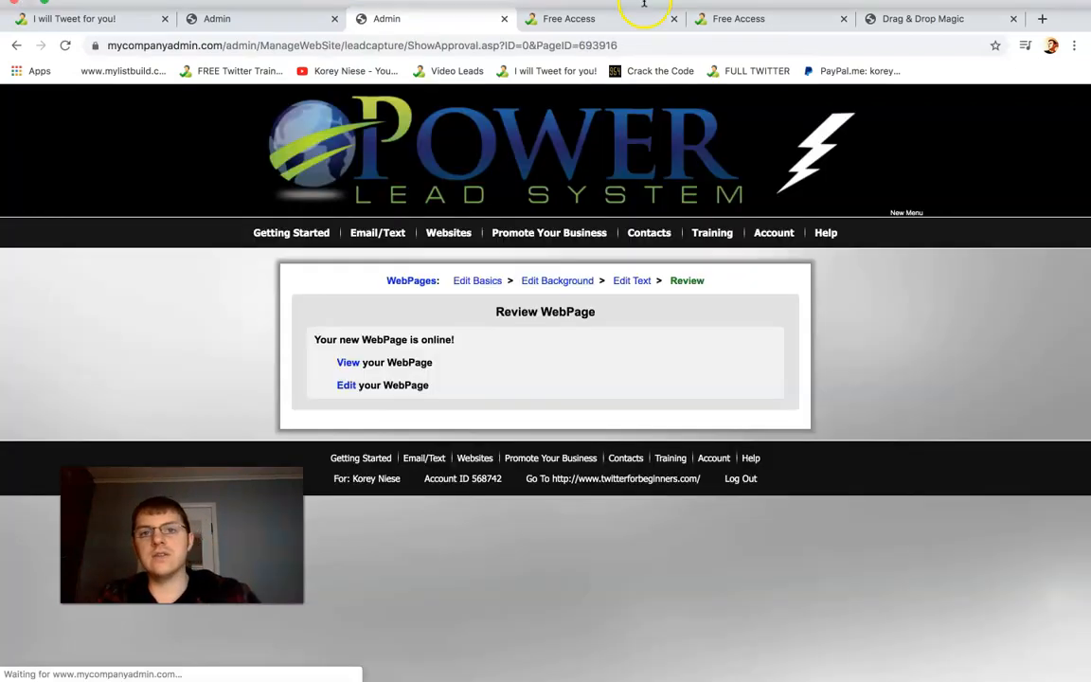
Reload the published lead capture page and check its background, photo and sign-up form
left_click(589, 54)
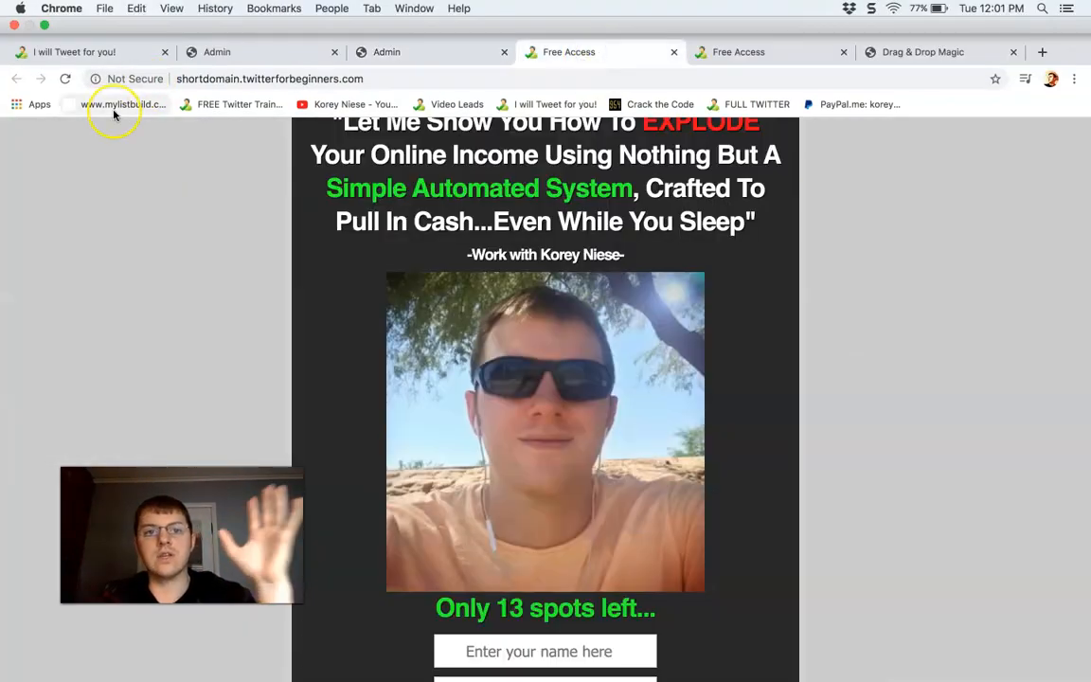
left_click(65, 80)
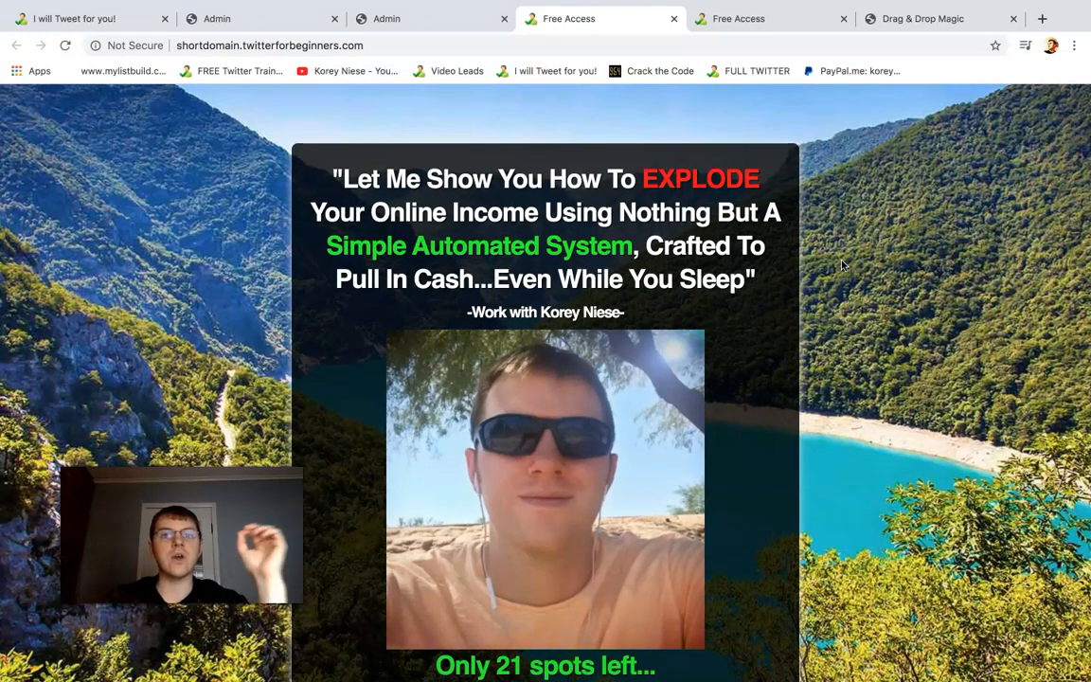
scroll(842, 265, "down", 4)
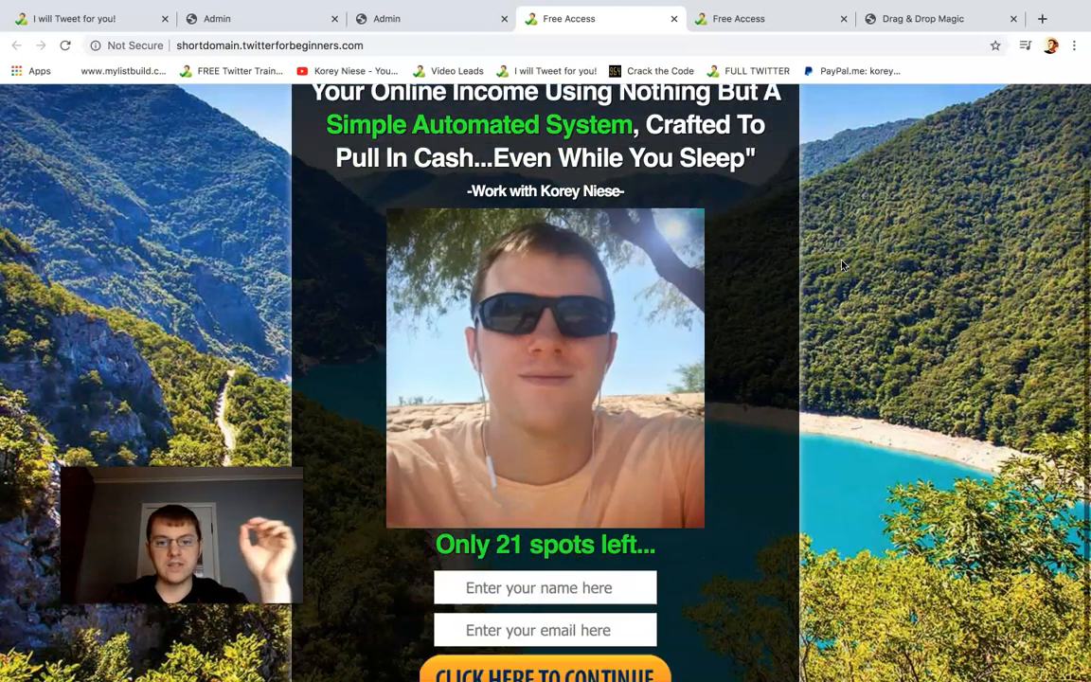
left_click(596, 552)
left_click(713, 560)
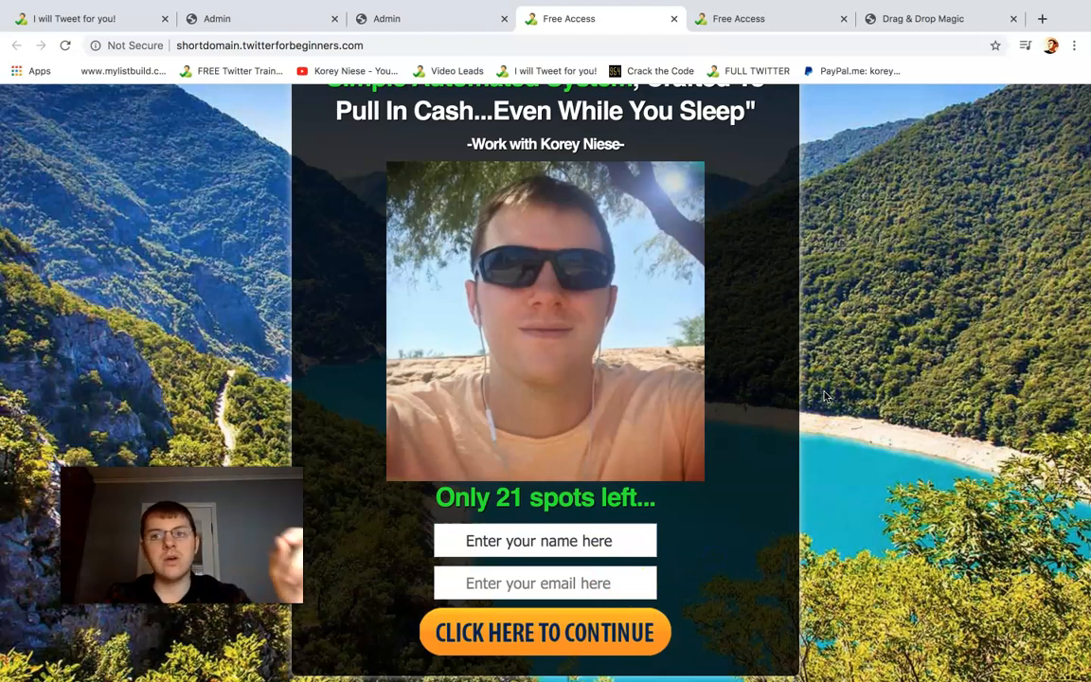
View the open Drag & Drop Magic page that follows the opt-in, and return to the published lead capture page
left_click(912, 20)
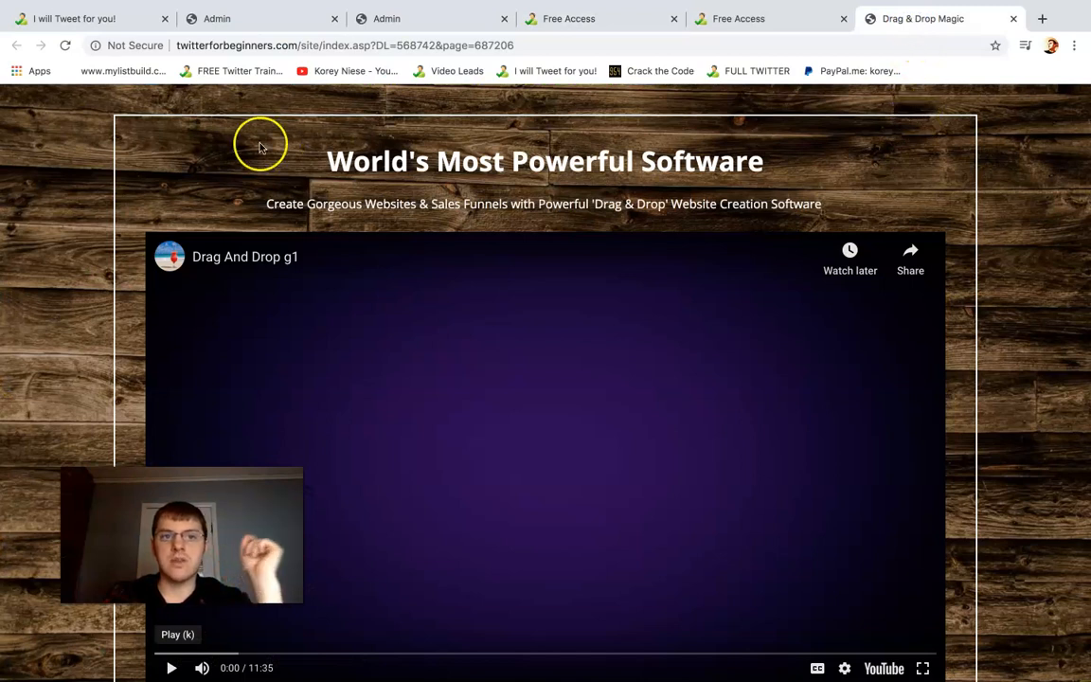
left_click(431, 27)
left_click(560, 16)
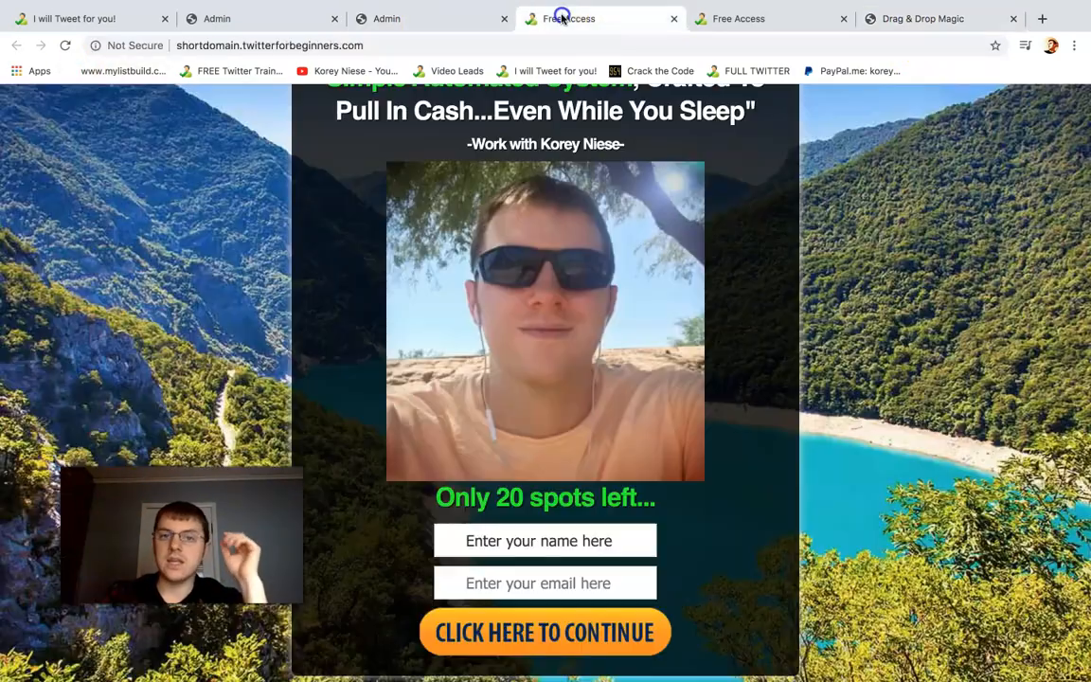
Fill in the sign-up form with the visitor's first name and e-mail address and submit it
left_click(538, 538)
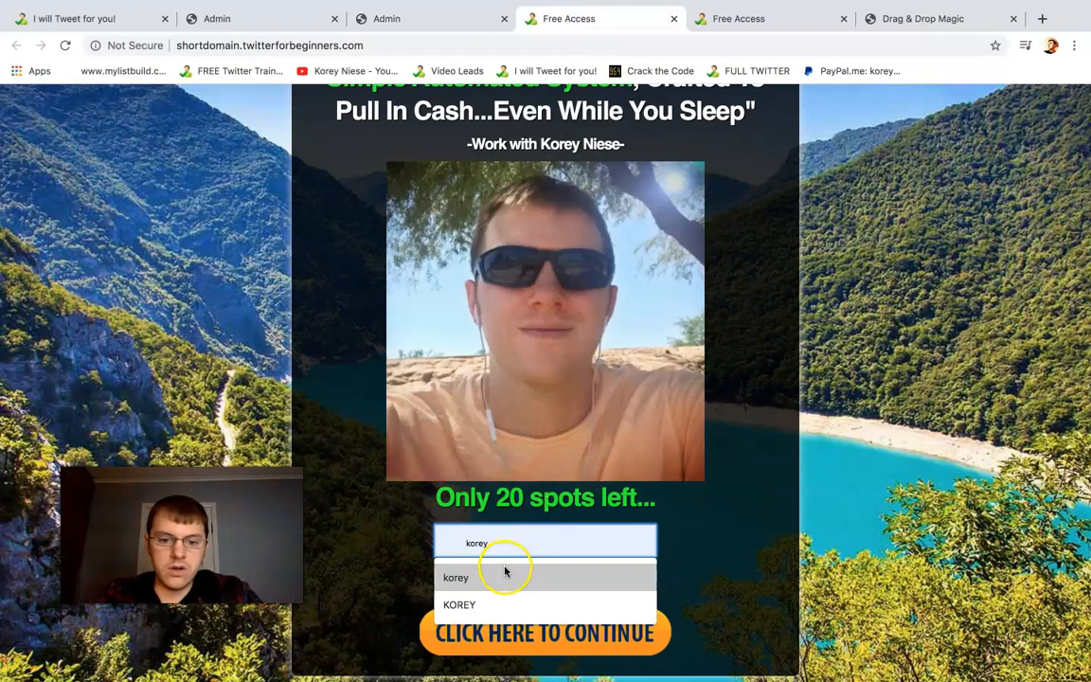
left_click(504, 567)
left_click(505, 582)
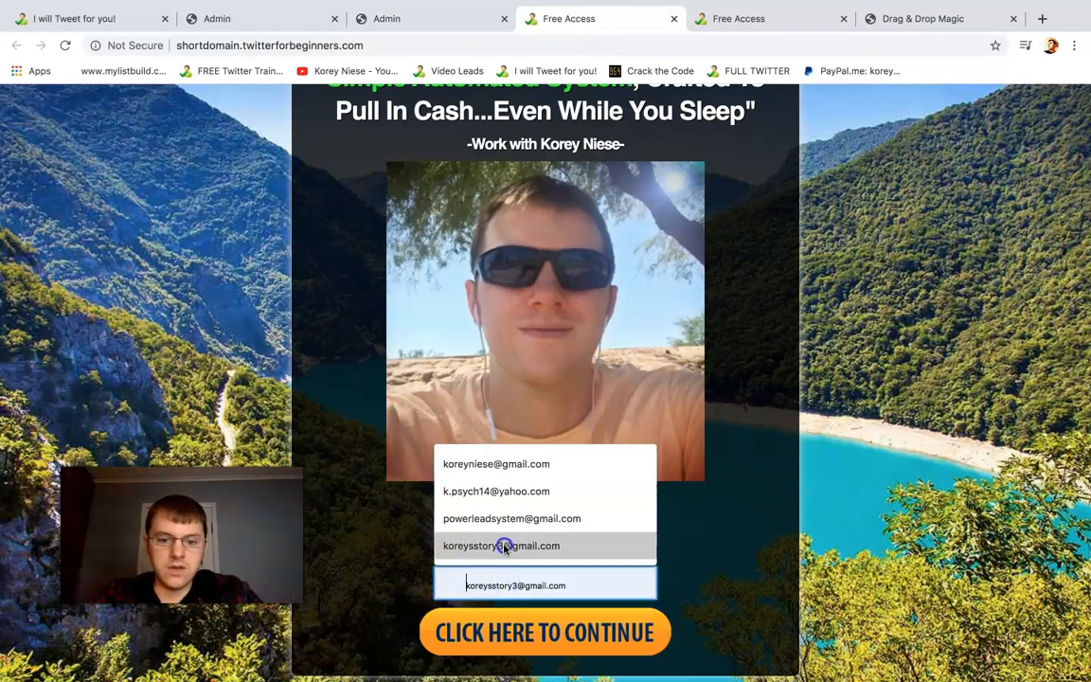
left_click(503, 546)
left_click(533, 637)
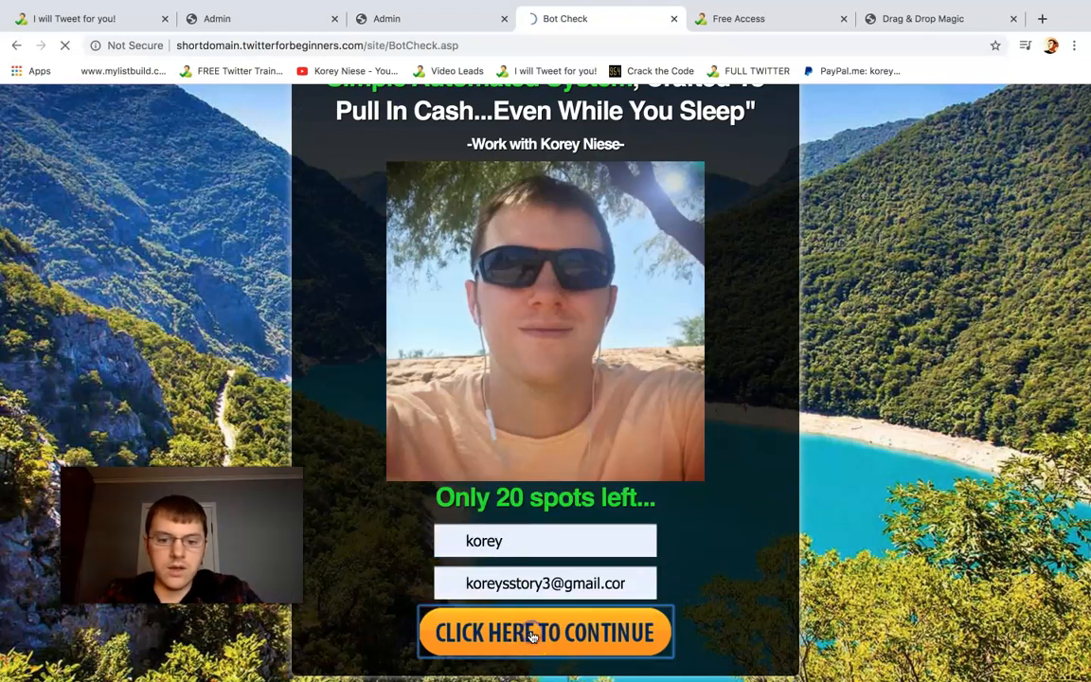
Enter the verification code on the Bot Check page, review its human-confirmation text and submit it
type("DKZ9")
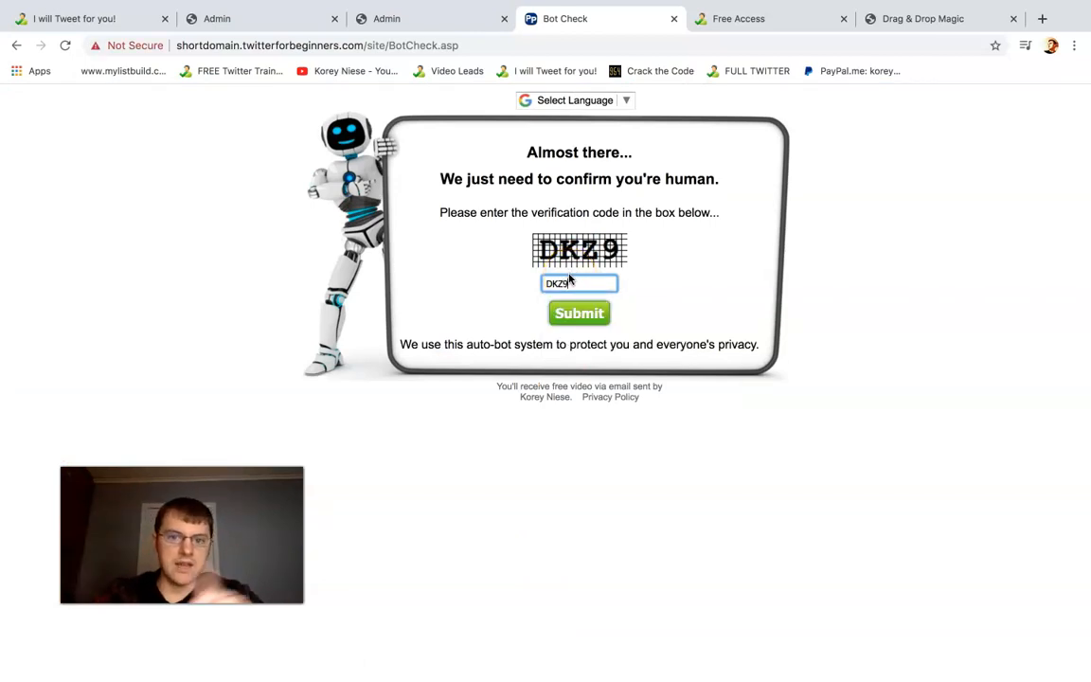
left_click_drag(693, 212, 416, 185)
left_click(538, 188)
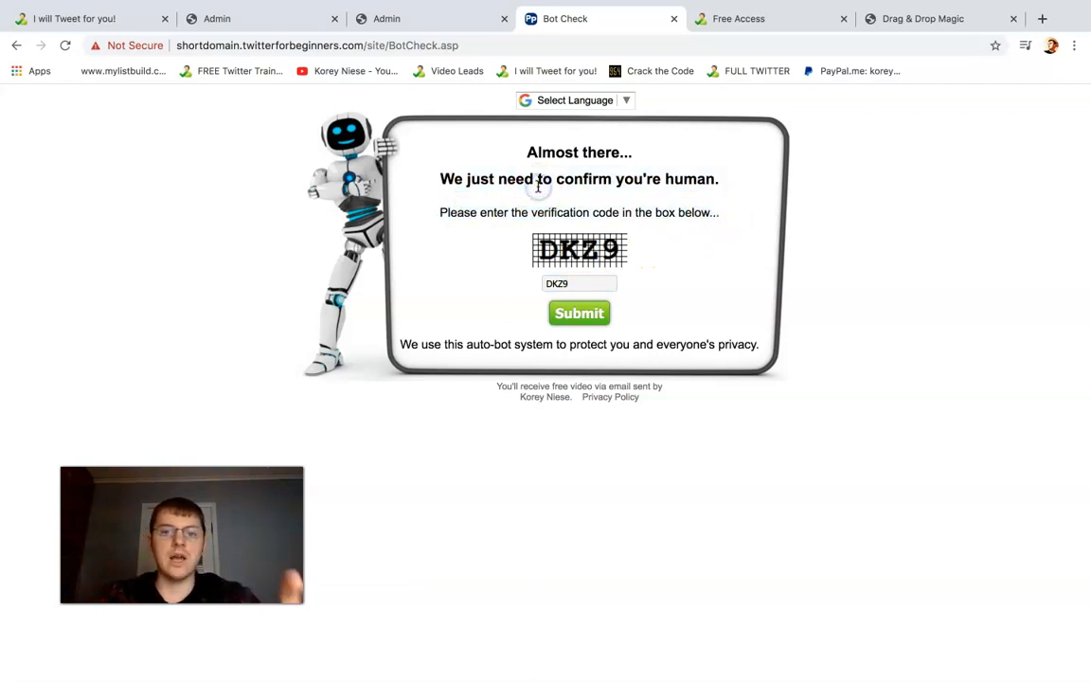
left_click(572, 299)
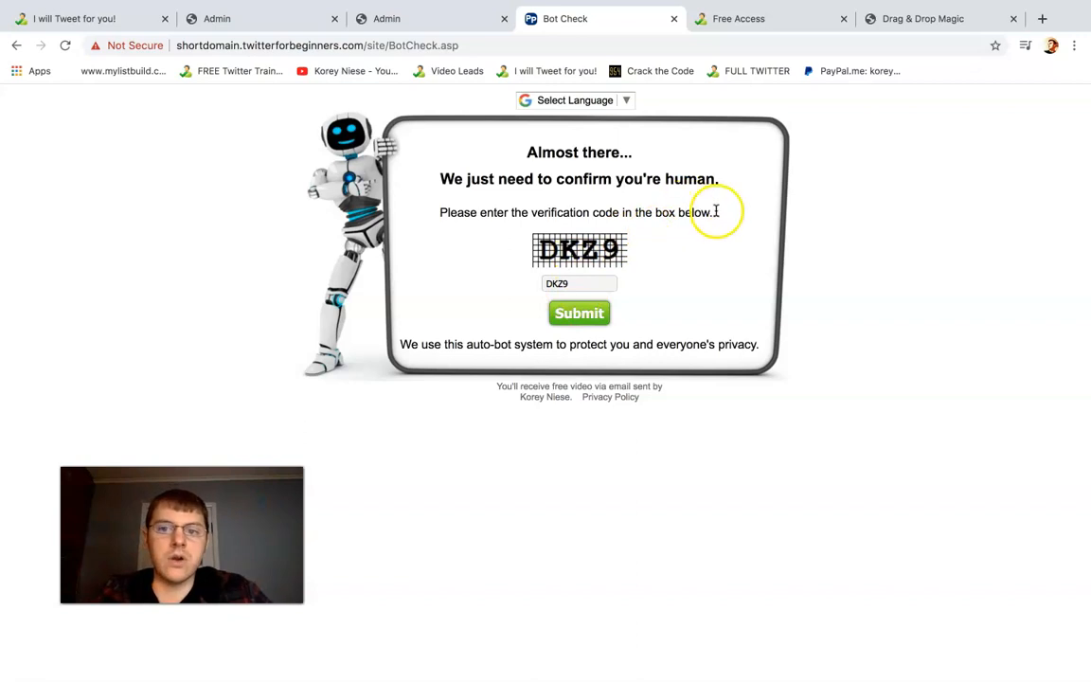
left_click_drag(716, 214, 491, 155)
left_click(644, 179)
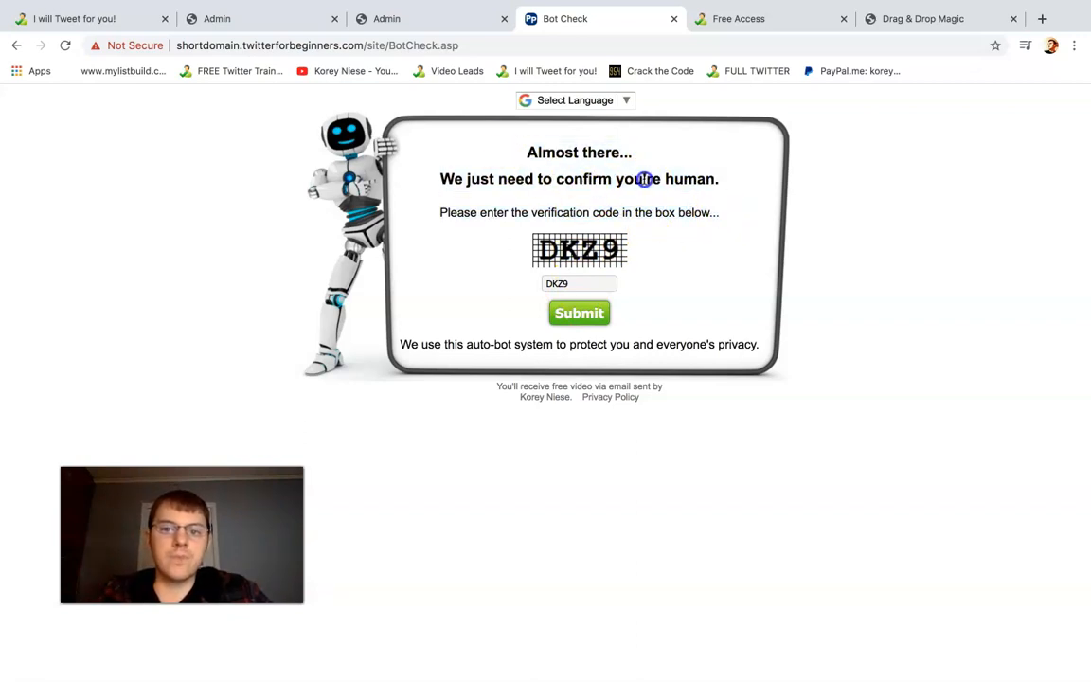
left_click_drag(658, 179, 715, 179)
left_click(581, 322)
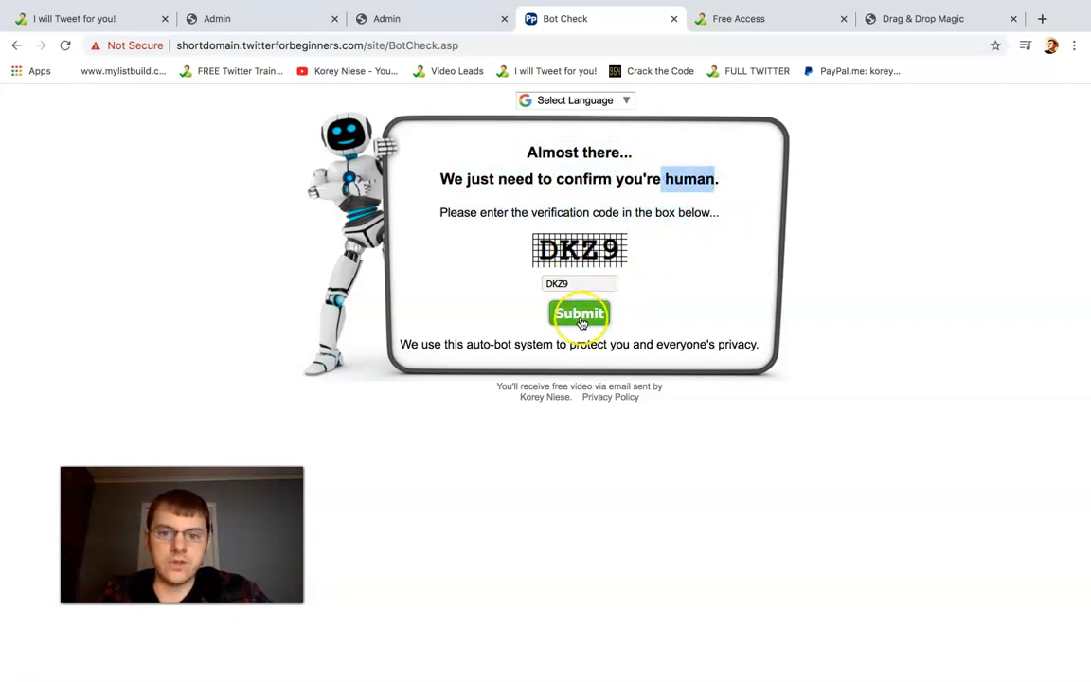
left_click(578, 319)
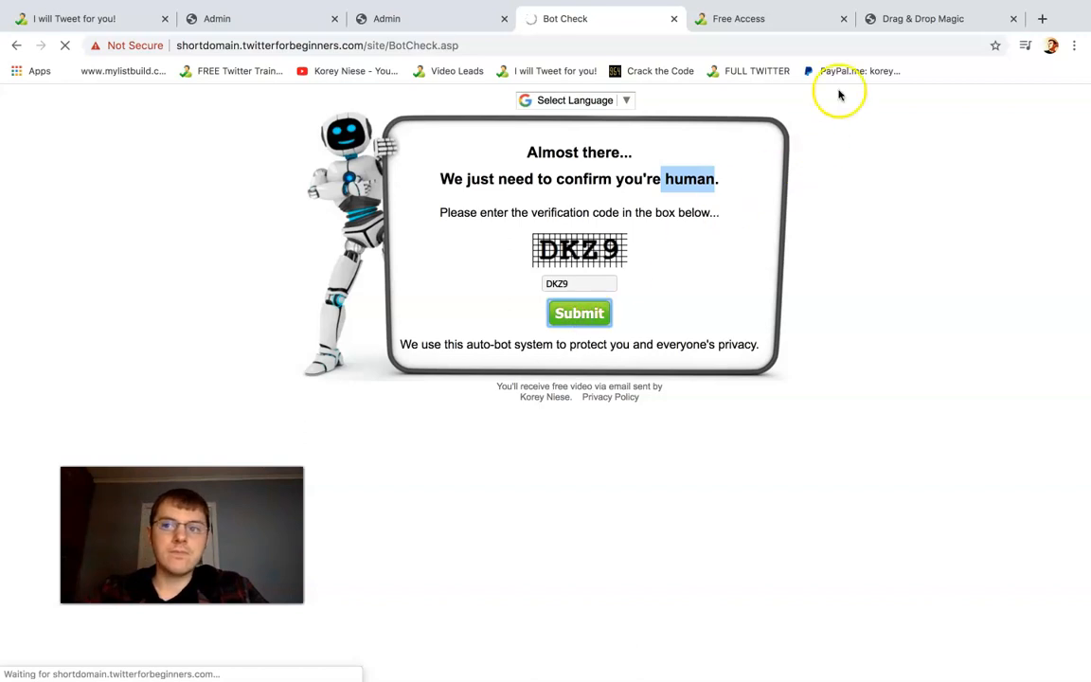
Continue the tour without having the email campaign resent, and compare the page reached with the already open Drag & Drop Magic page
left_click(916, 19)
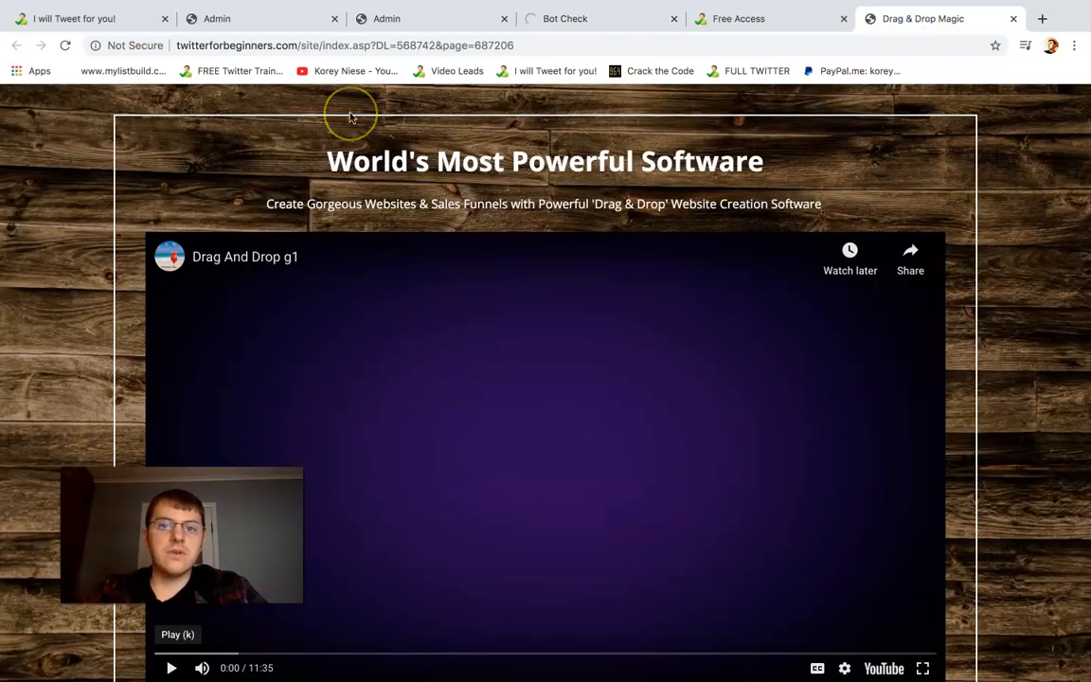
left_click(597, 21)
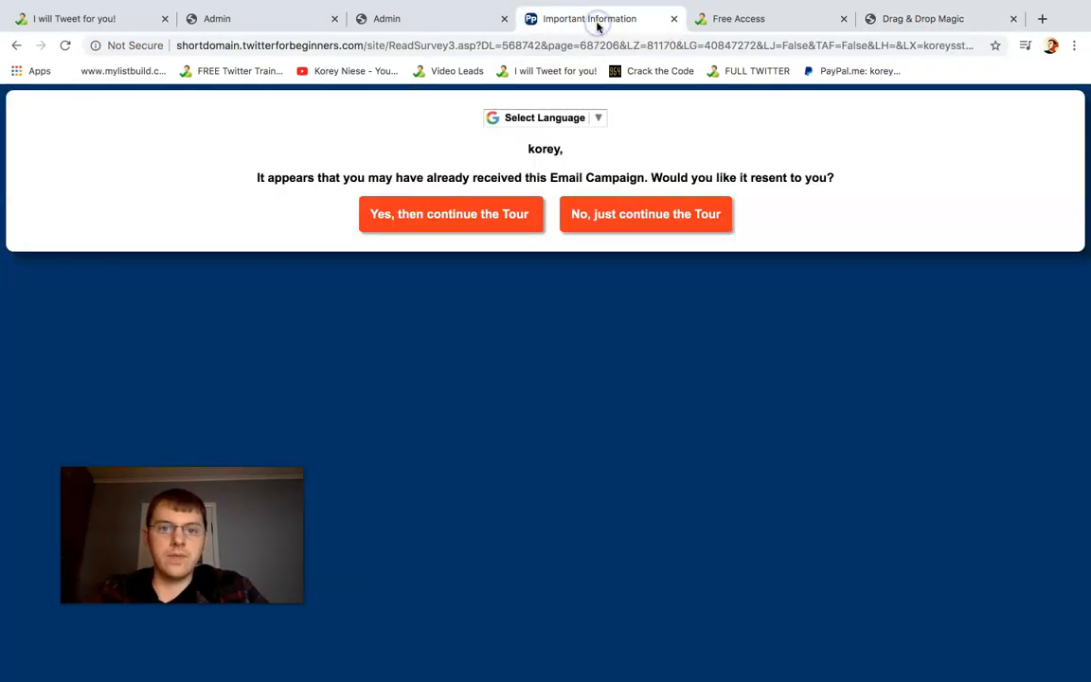
left_click_drag(385, 178, 806, 175)
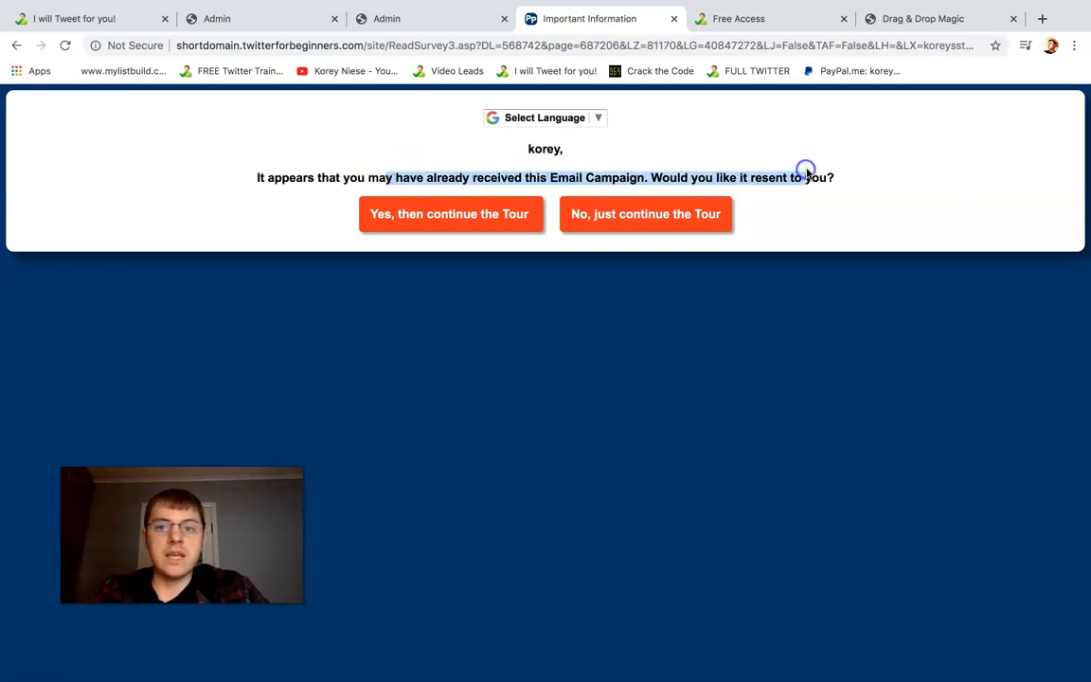
left_click(594, 180)
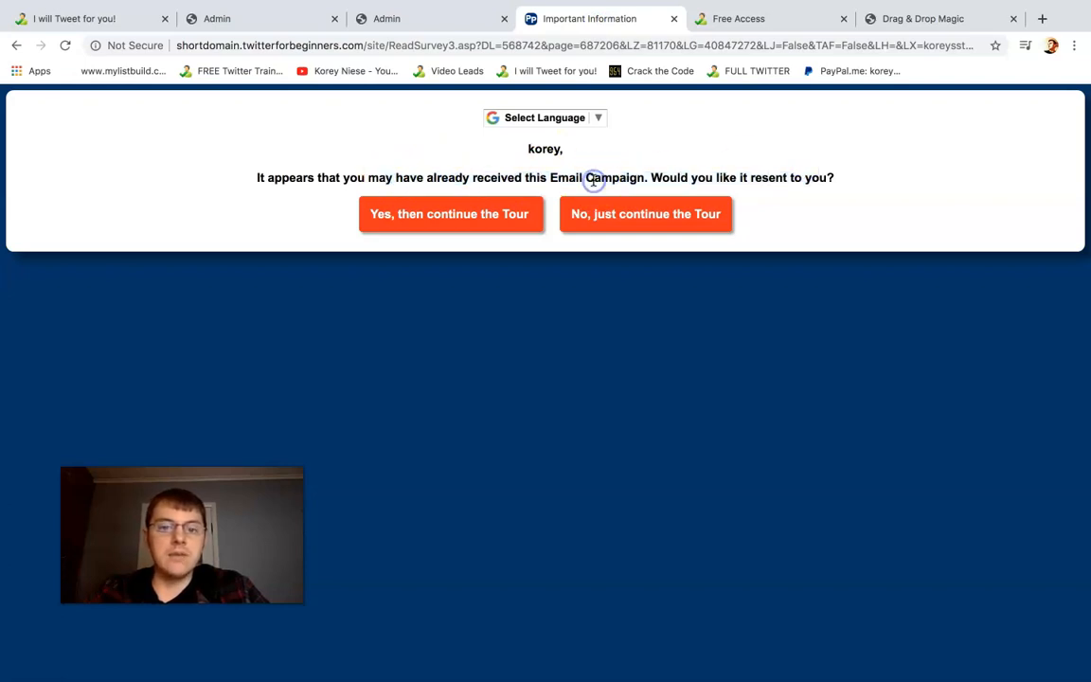
left_click(621, 228)
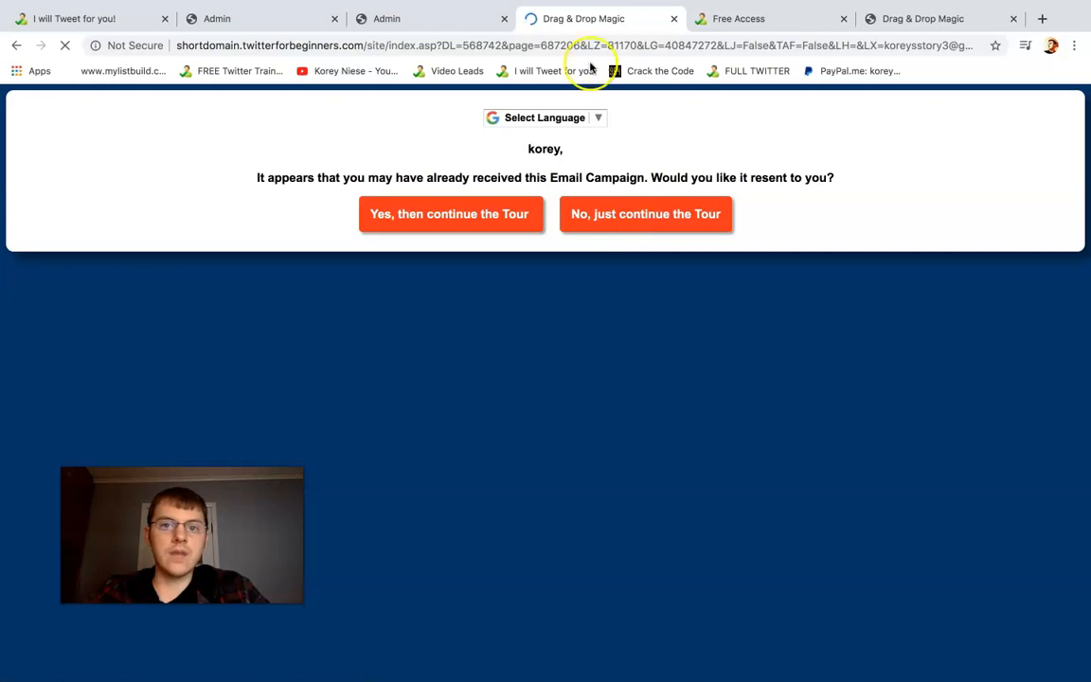
left_click(986, 18)
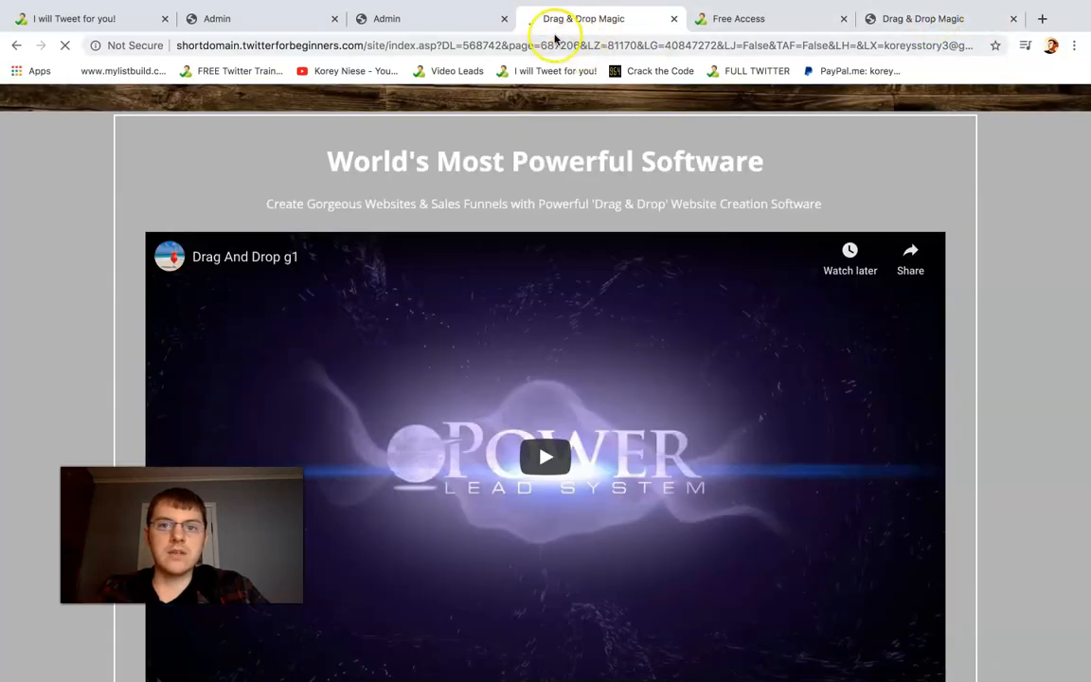
left_click(545, 23)
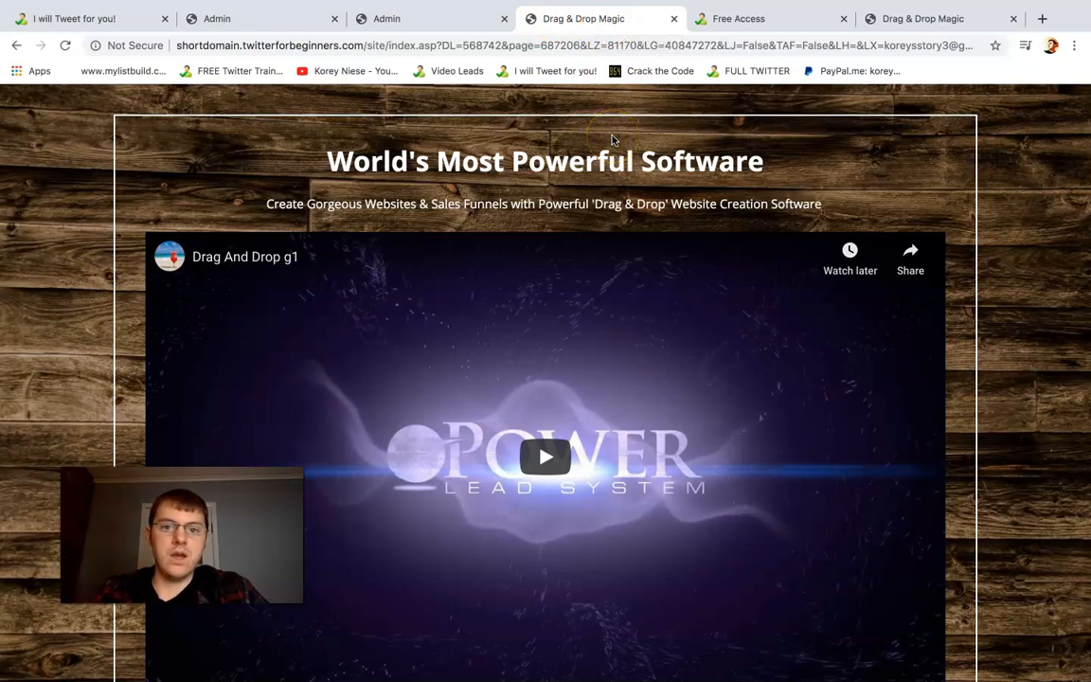
Look over the Drag & Drop Magic sales page down to its affiliate program section and open the free trial sign-up form
scroll(611, 140, "down", 2)
left_click(543, 369)
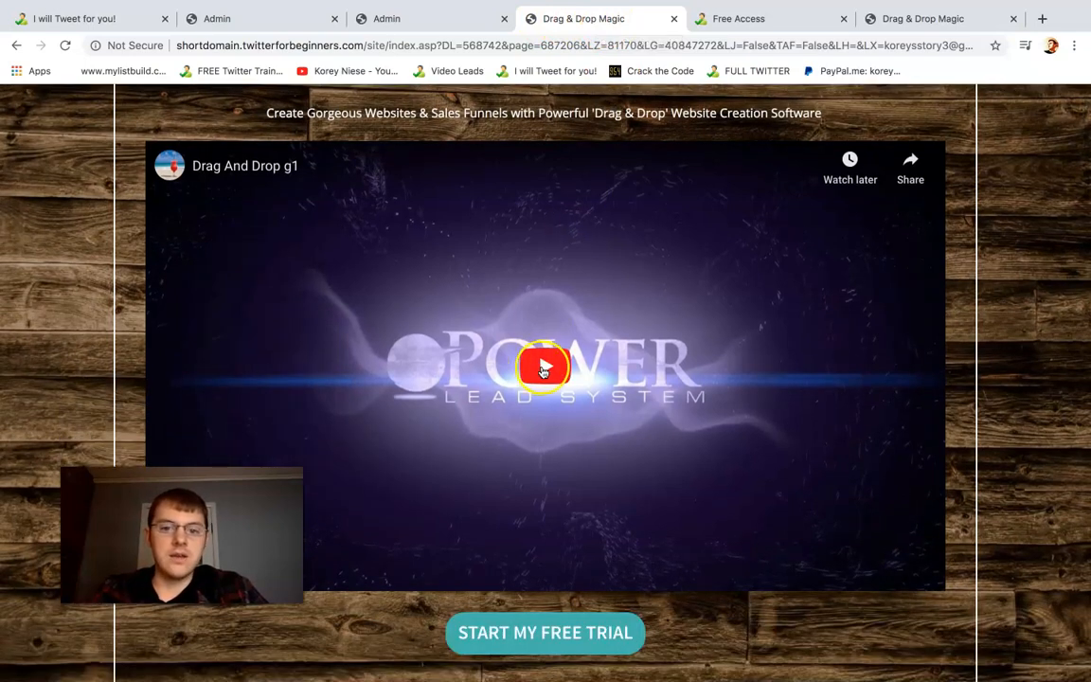
scroll(572, 113, "down", 1)
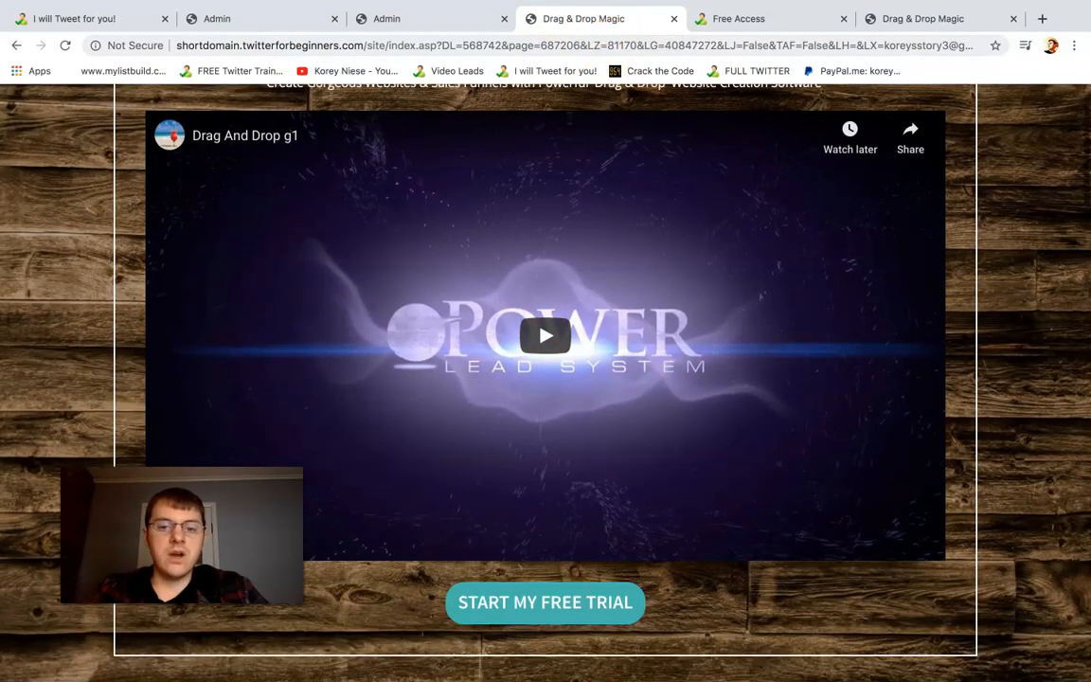
scroll(551, 316, "down", 5)
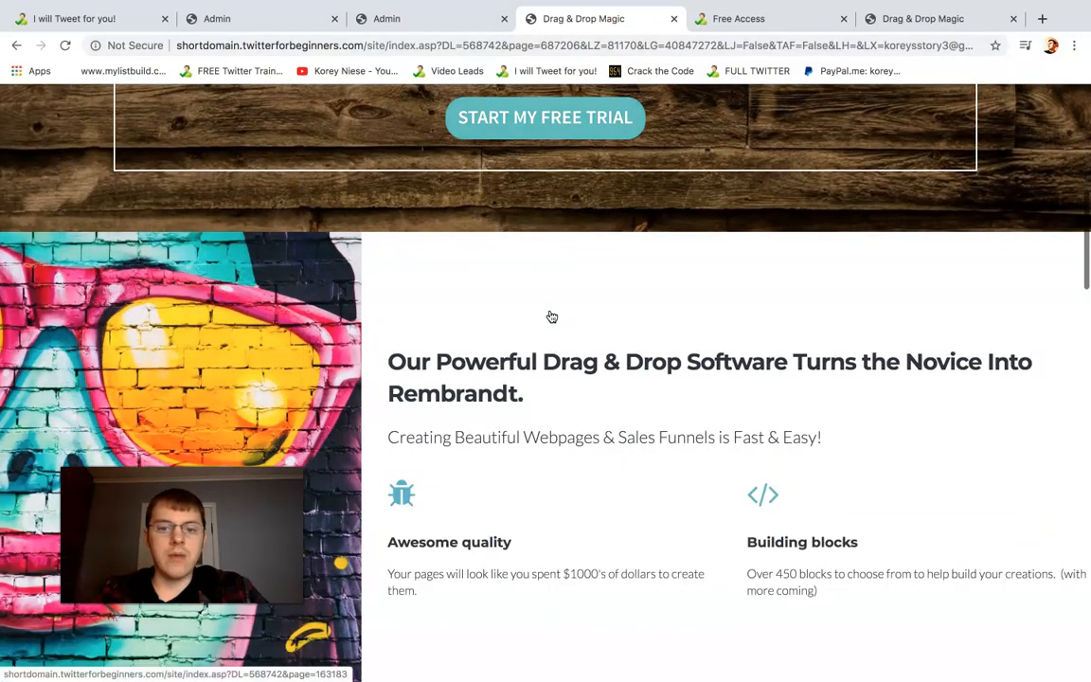
scroll(551, 317, "down", 4)
left_click_drag(1078, 319, 1077, 485)
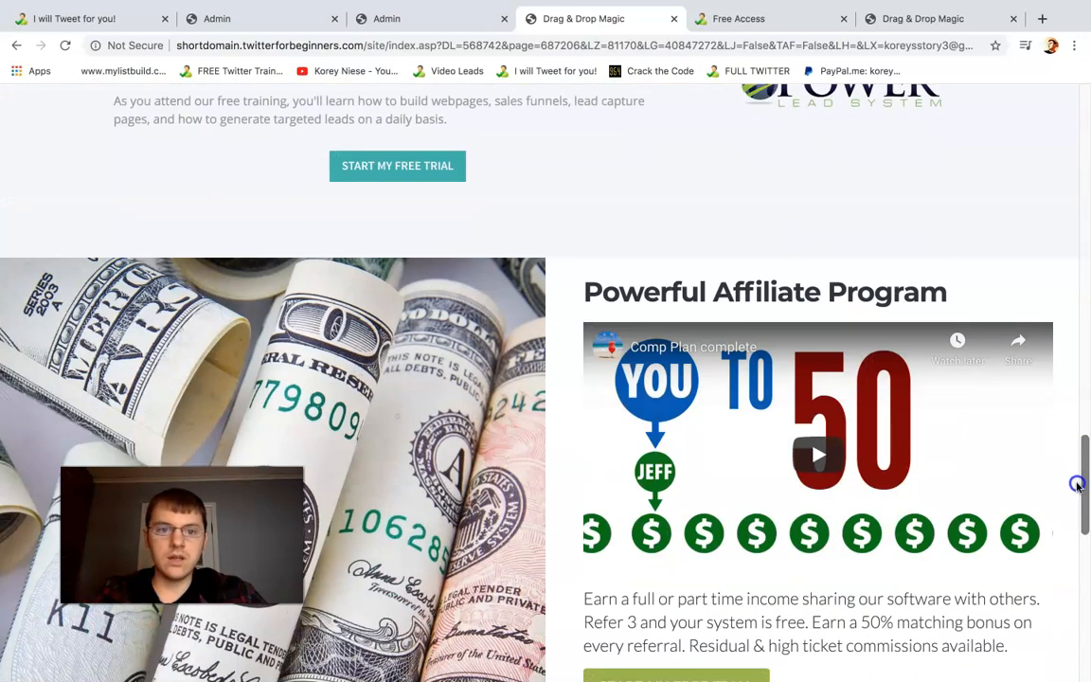
left_click(422, 179)
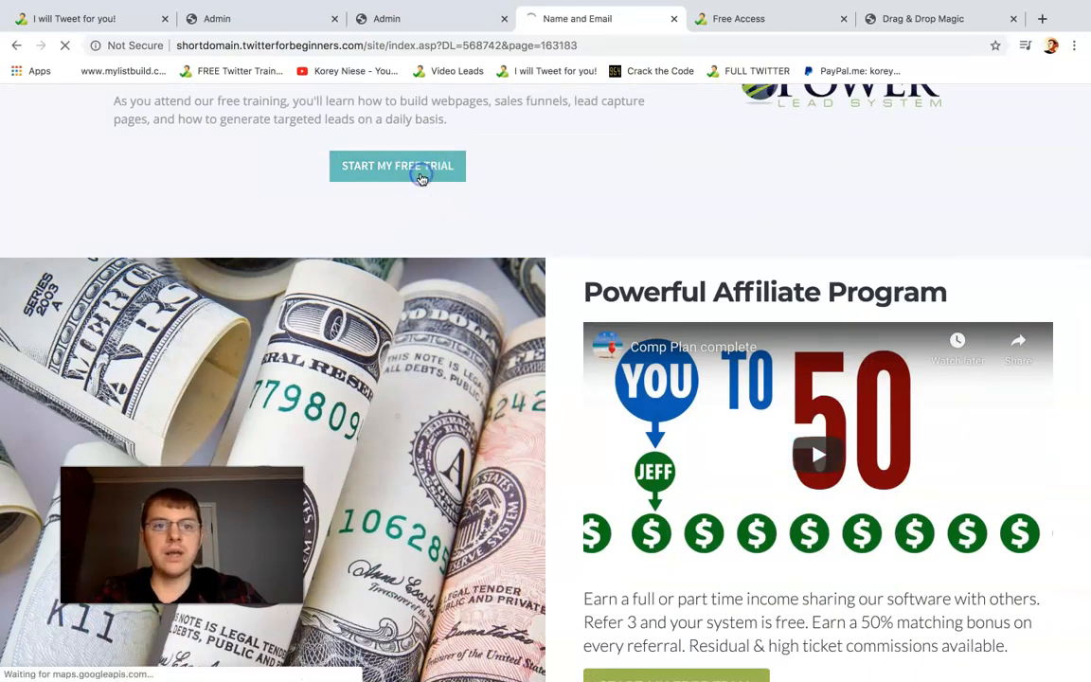
Clear the prefilled e-mail address and first name from the Create My Account form and highlight its heading
double_click(583, 363)
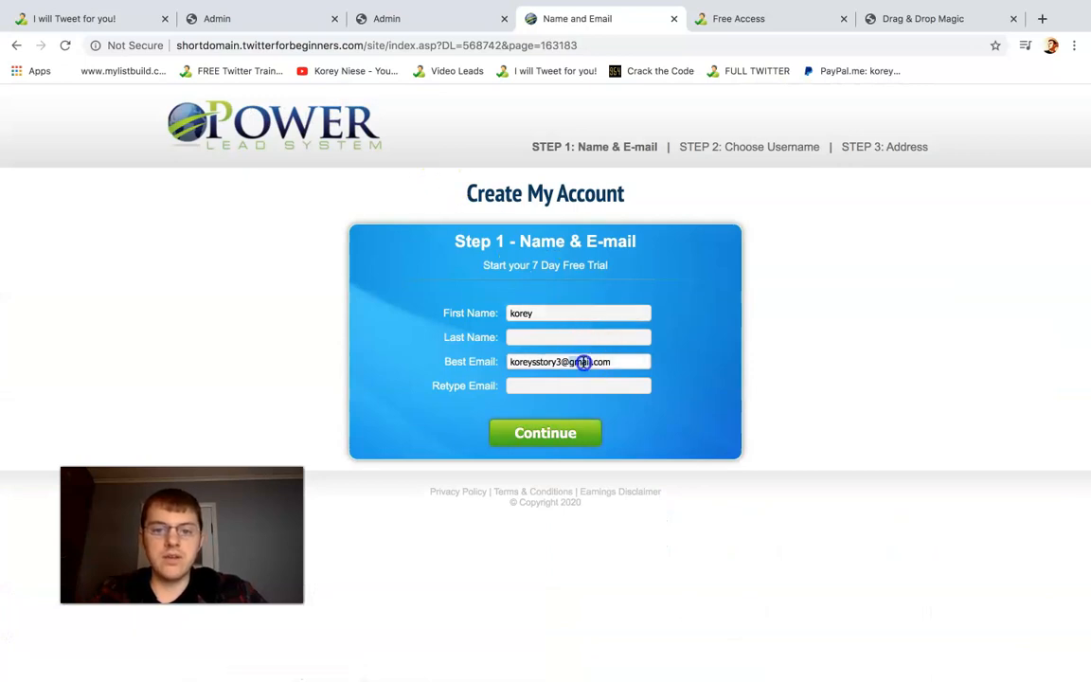
key("BackSpace")
left_click(531, 314)
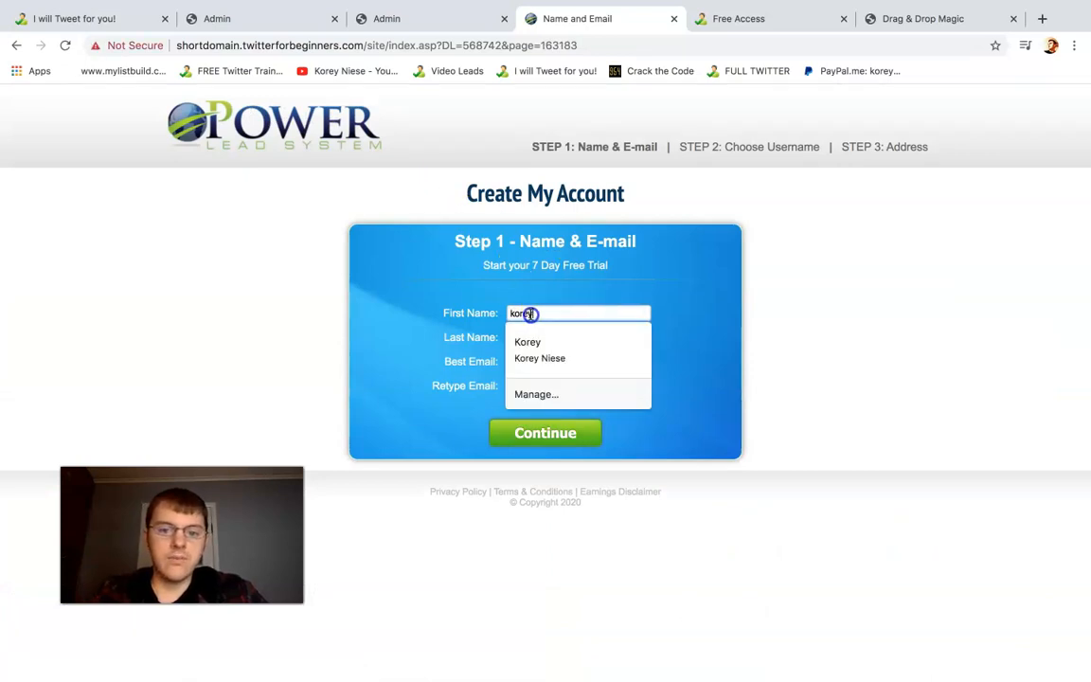
key("BackSpace")
left_click_drag(631, 212, 459, 194)
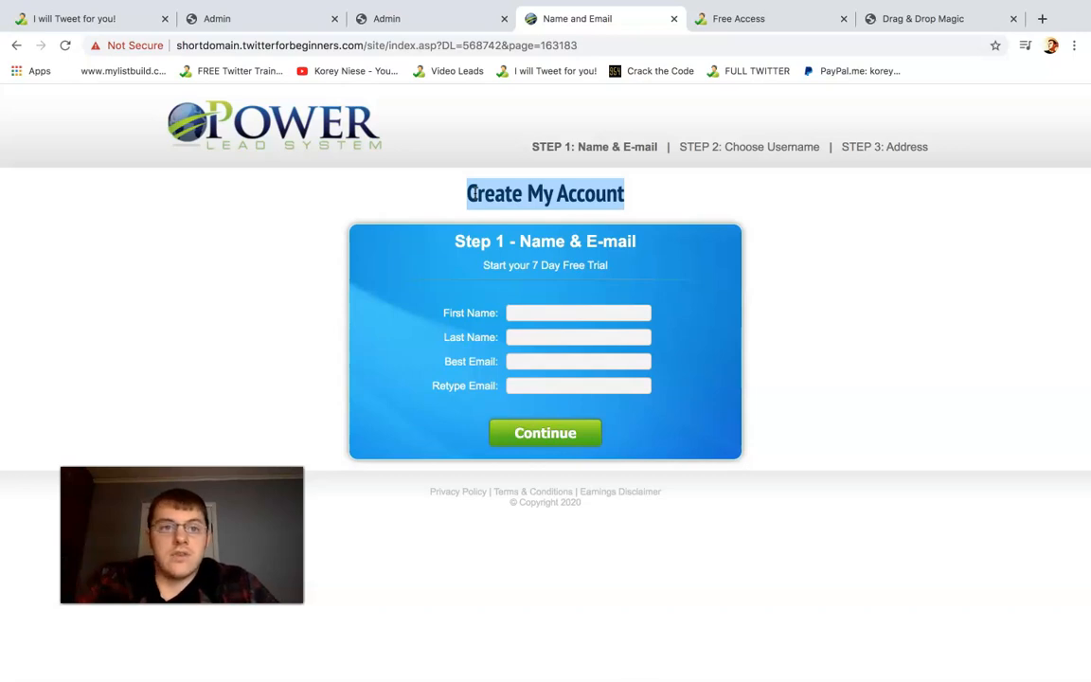
Reload the tweets4success.twitterforbeginners.com capture page and open the presentation page done4youtweets.twitterforbeginners.com
left_click(87, 21)
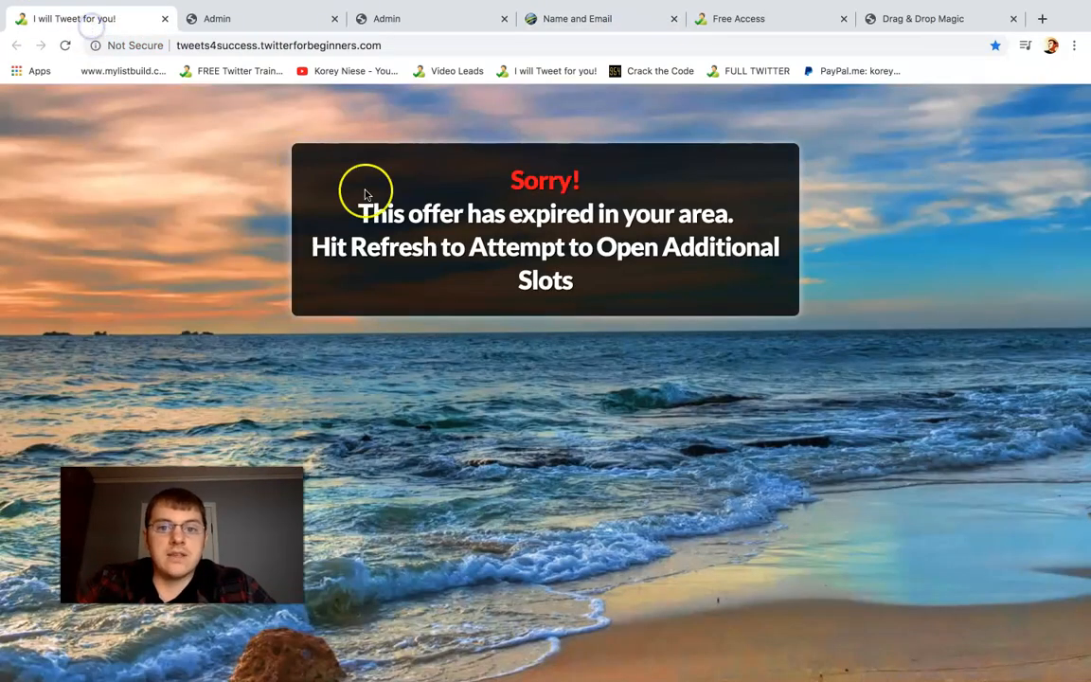
left_click(66, 47)
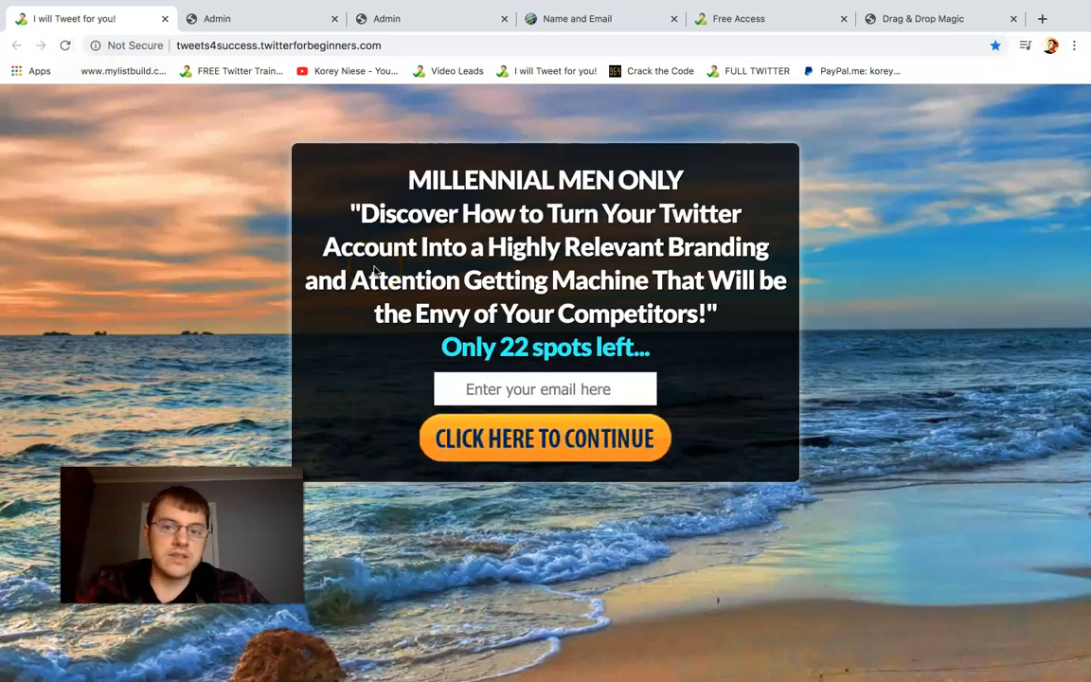
left_click(352, 44)
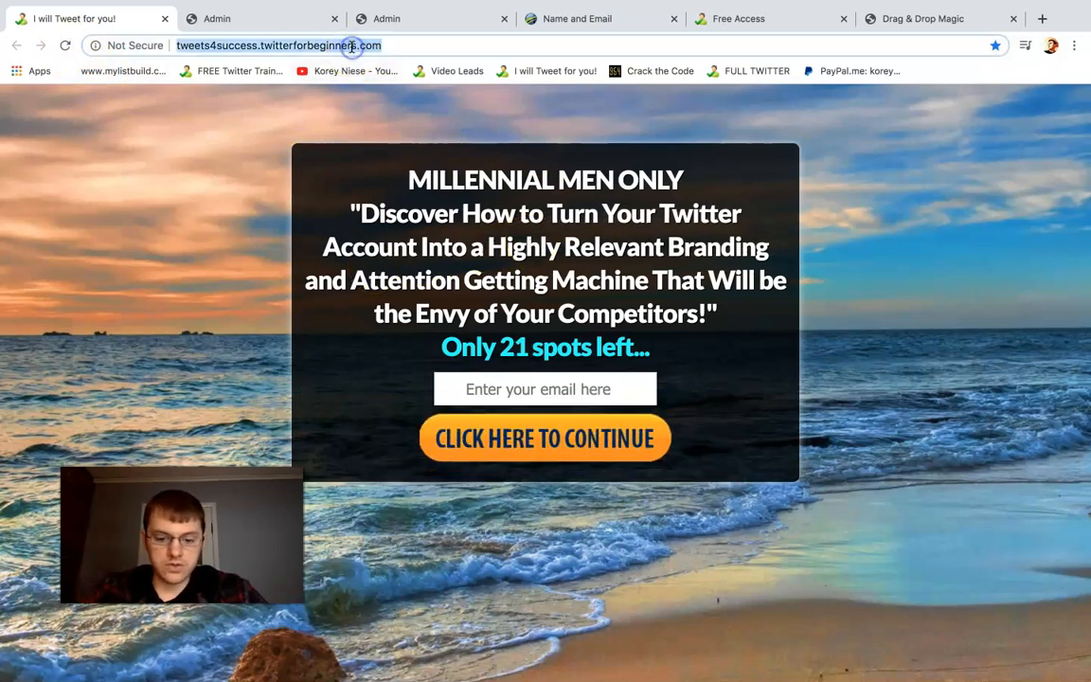
type("done")
key("Return")
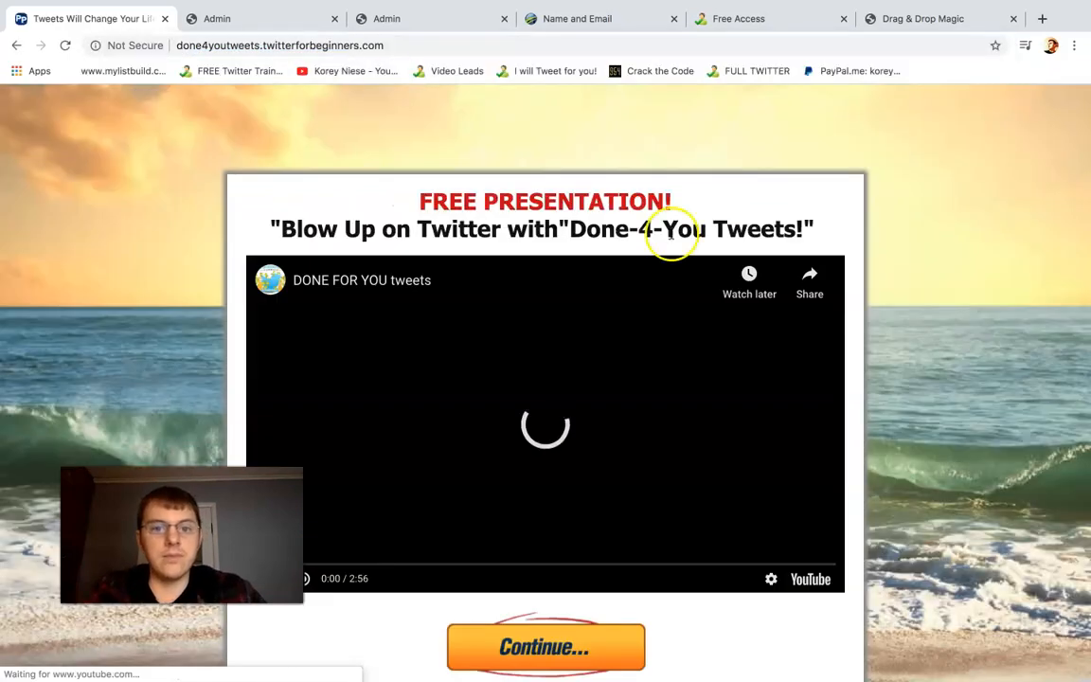
Look over the Done-4-You Tweets presentation and client testimonials and continue to the package page
scroll(634, 175, "down", 2)
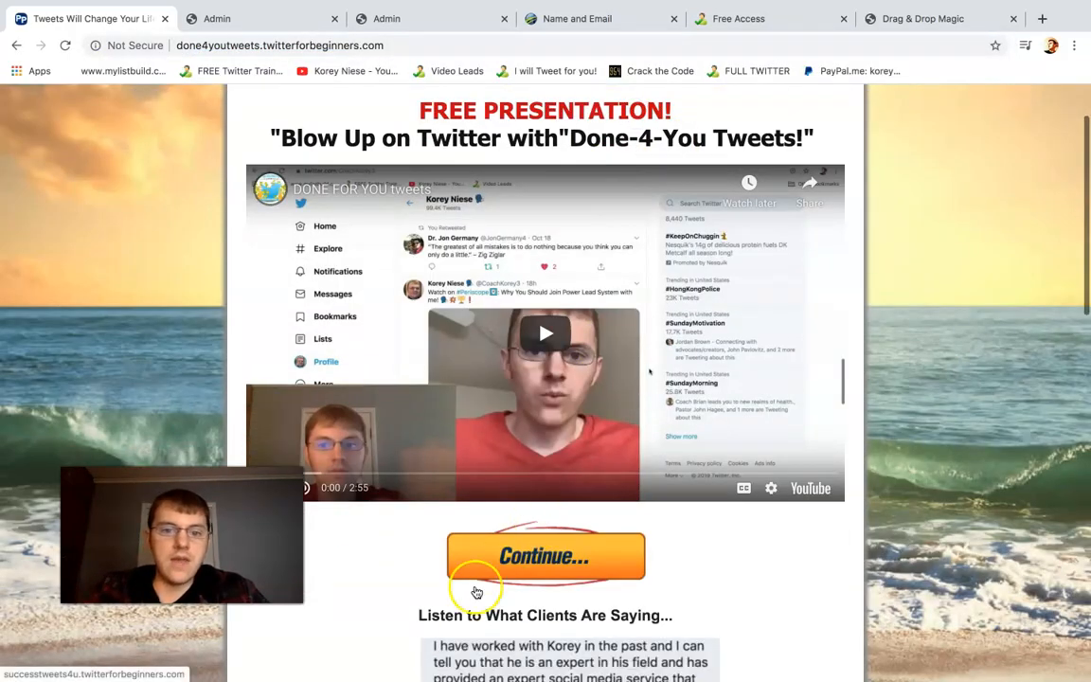
scroll(555, 564, "down", 4)
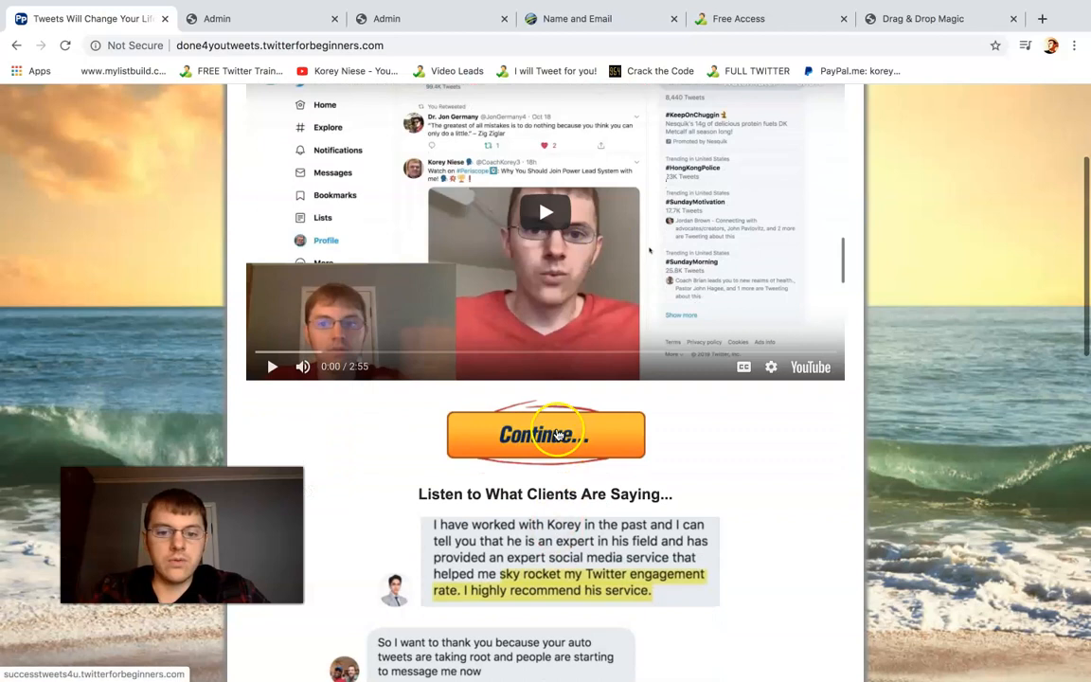
left_click(557, 390)
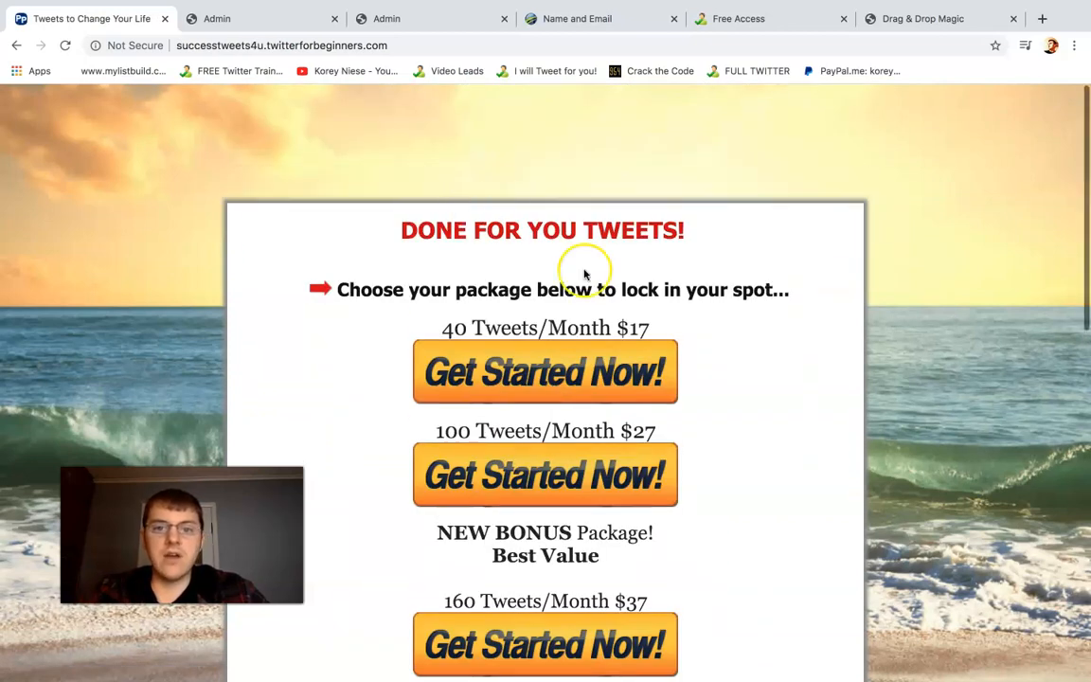
Examine the monthly tweet packages and the explanation of how the service works
scroll(606, 274, "down", 3)
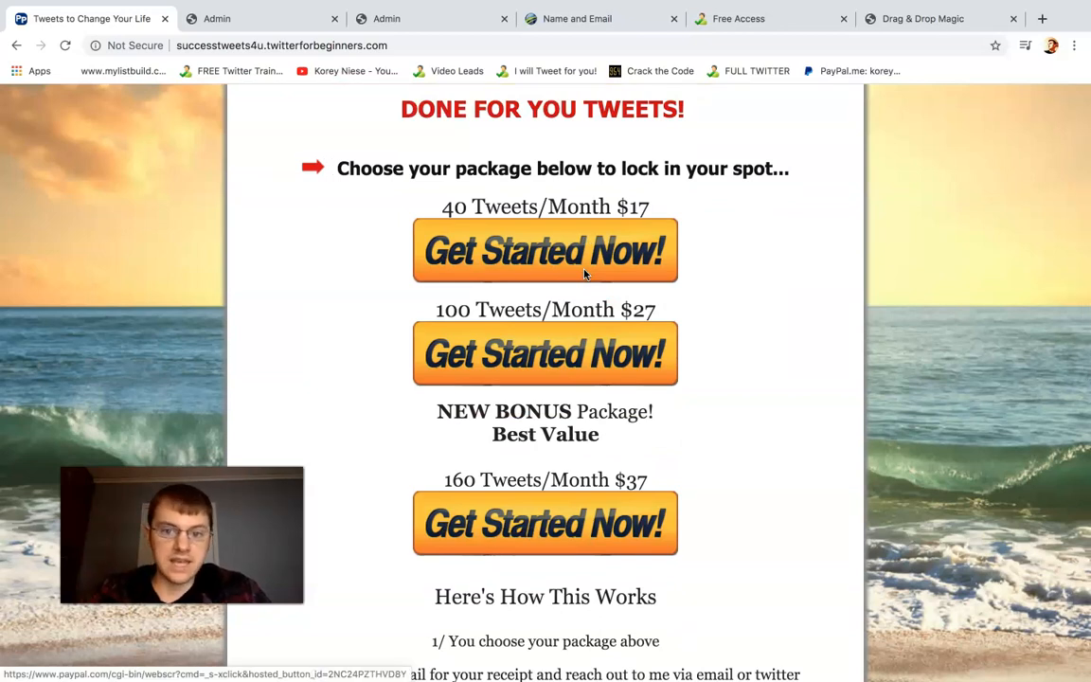
scroll(584, 274, "down", 3)
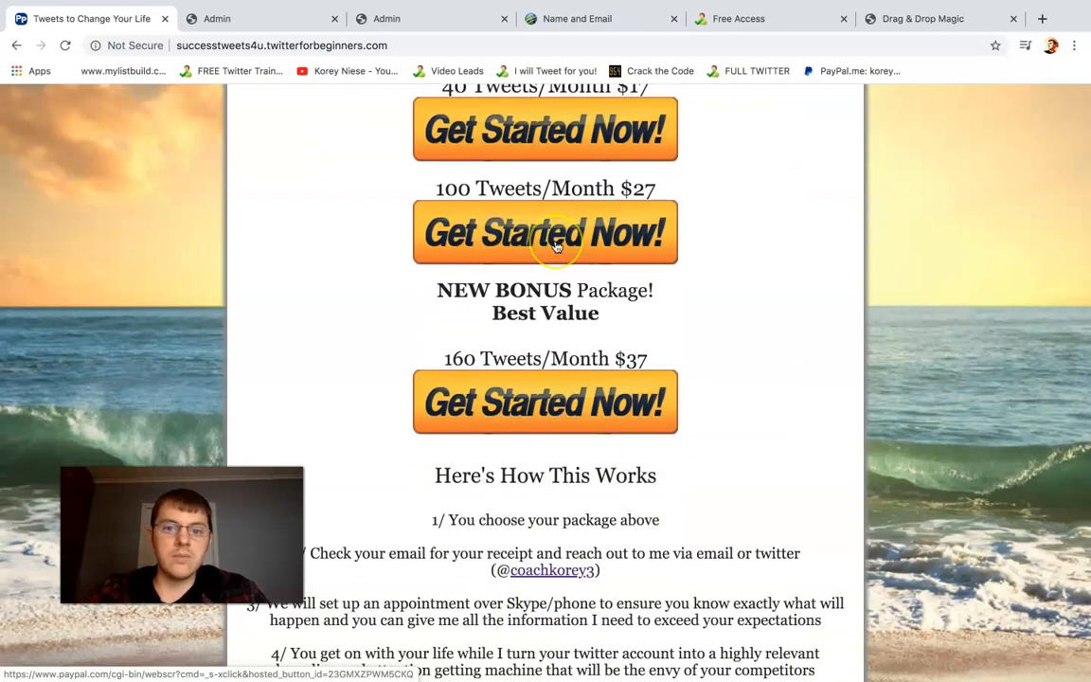
scroll(556, 248, "down", 1)
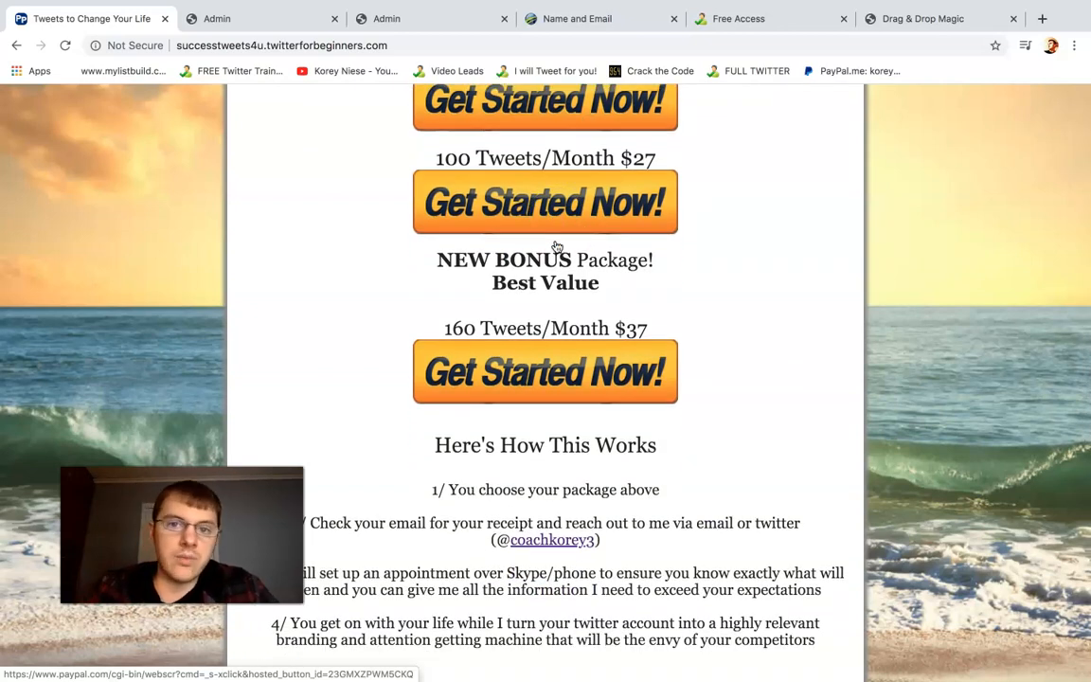
scroll(557, 247, "down", 3)
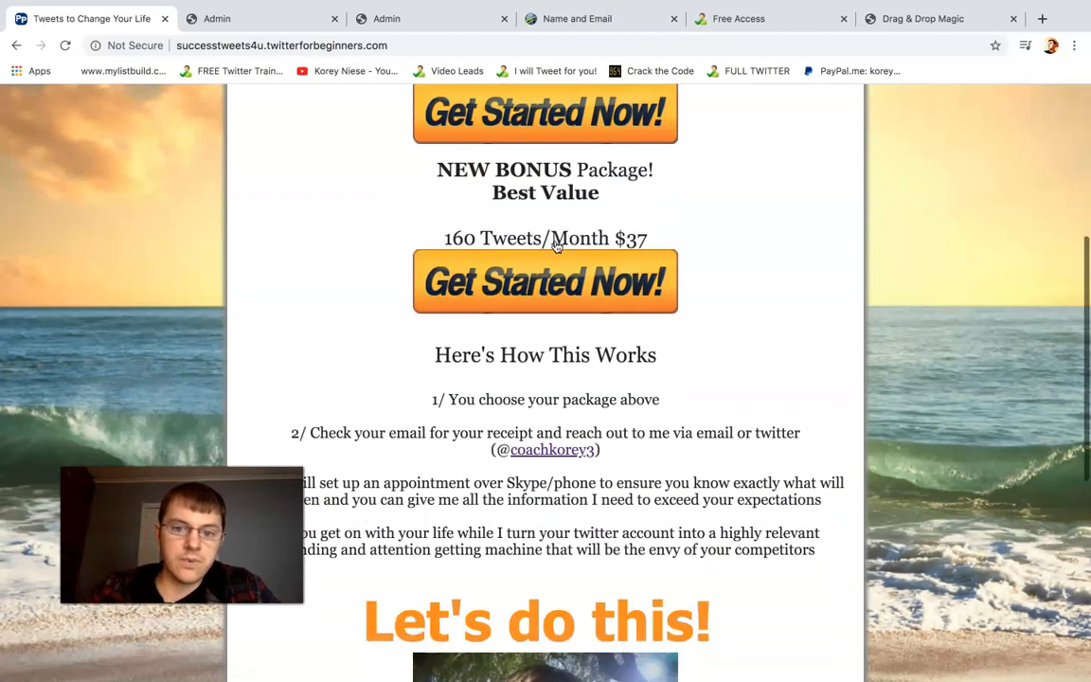
Return to the Power Lead System admin main page and start a new webpage with the Drag & Drop Editor
left_click(275, 19)
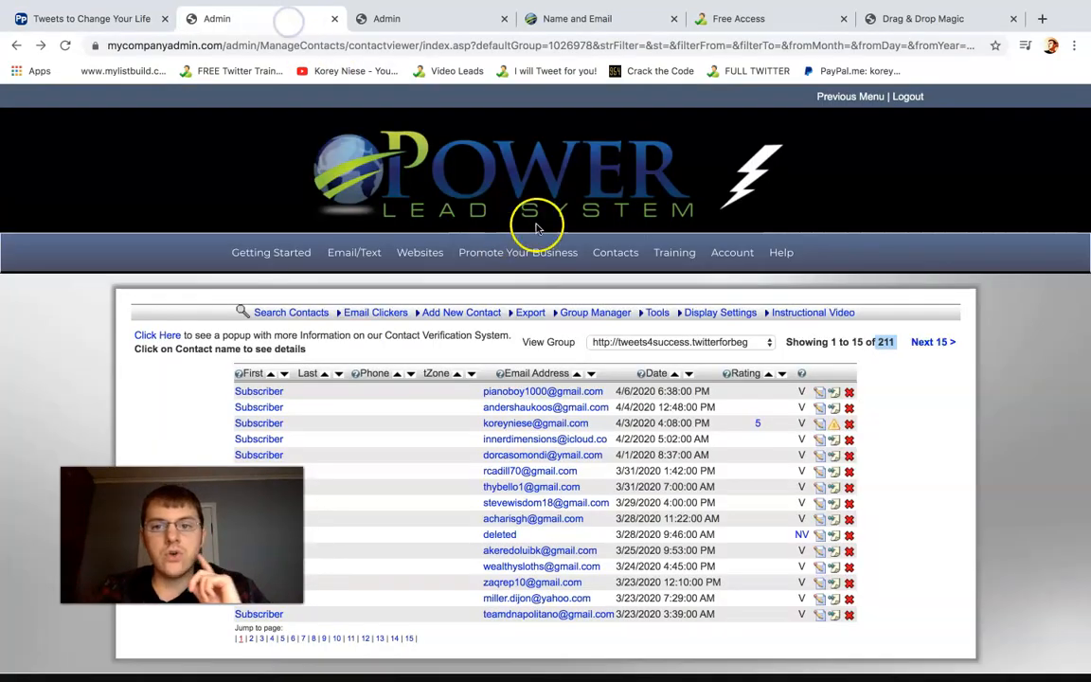
left_click(833, 96)
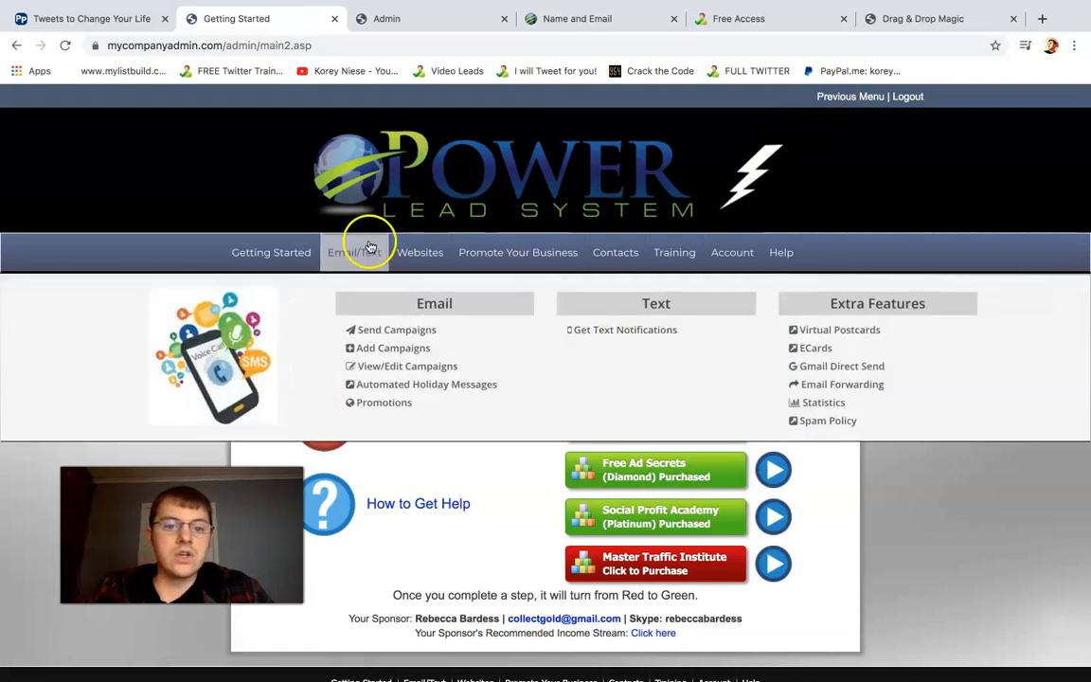
mouse_move(418, 253)
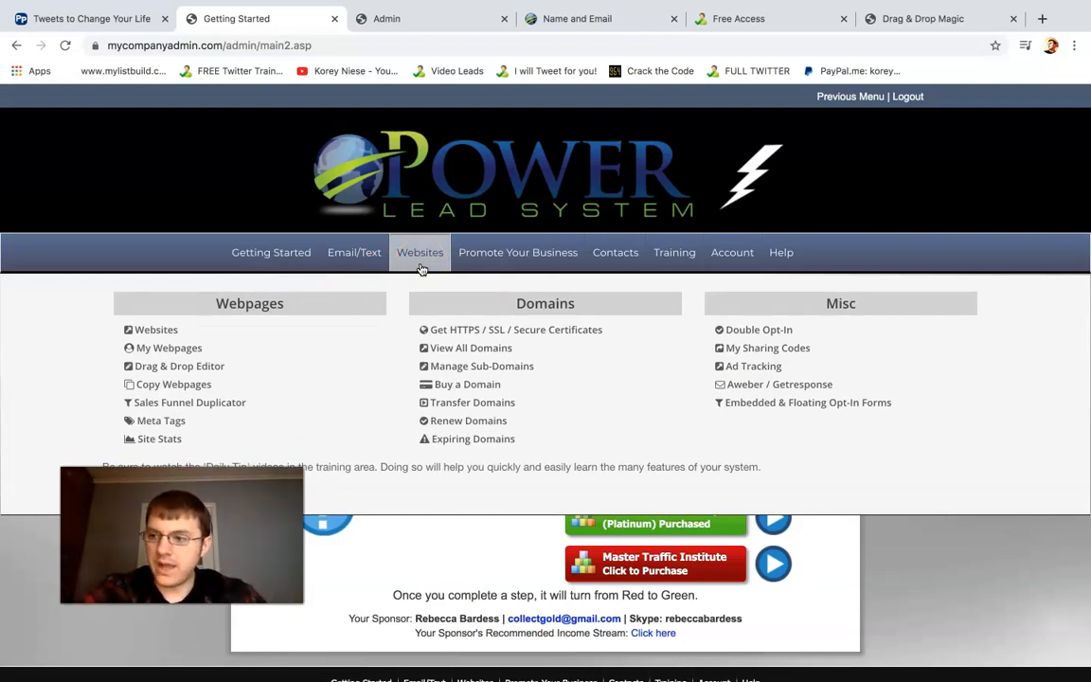
left_click(212, 368)
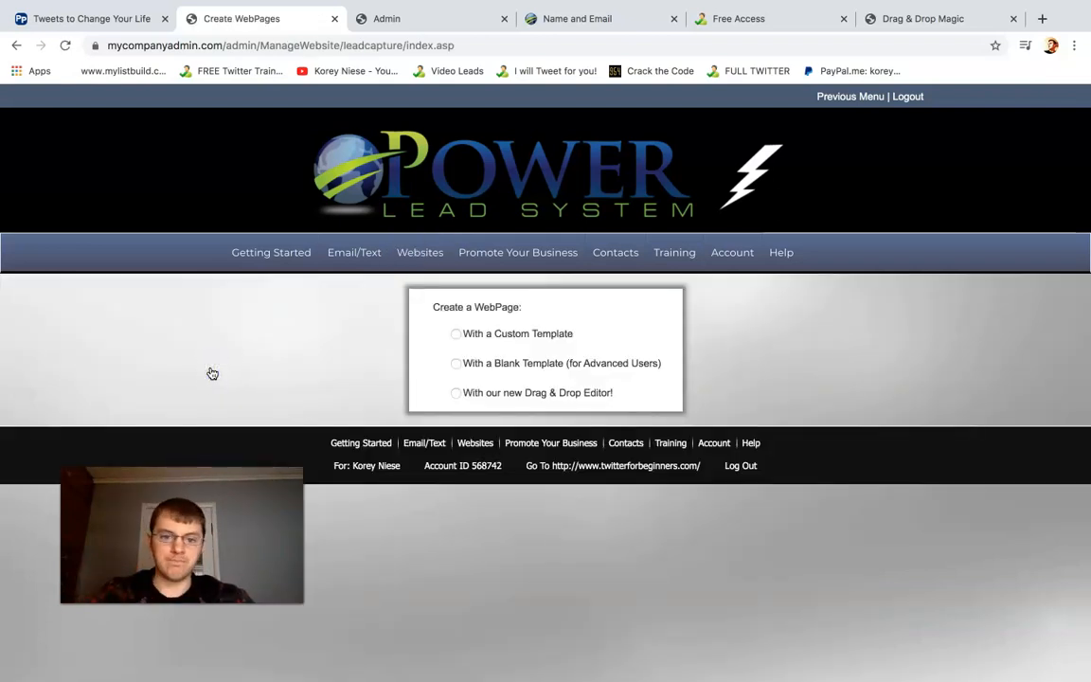
left_click(463, 401)
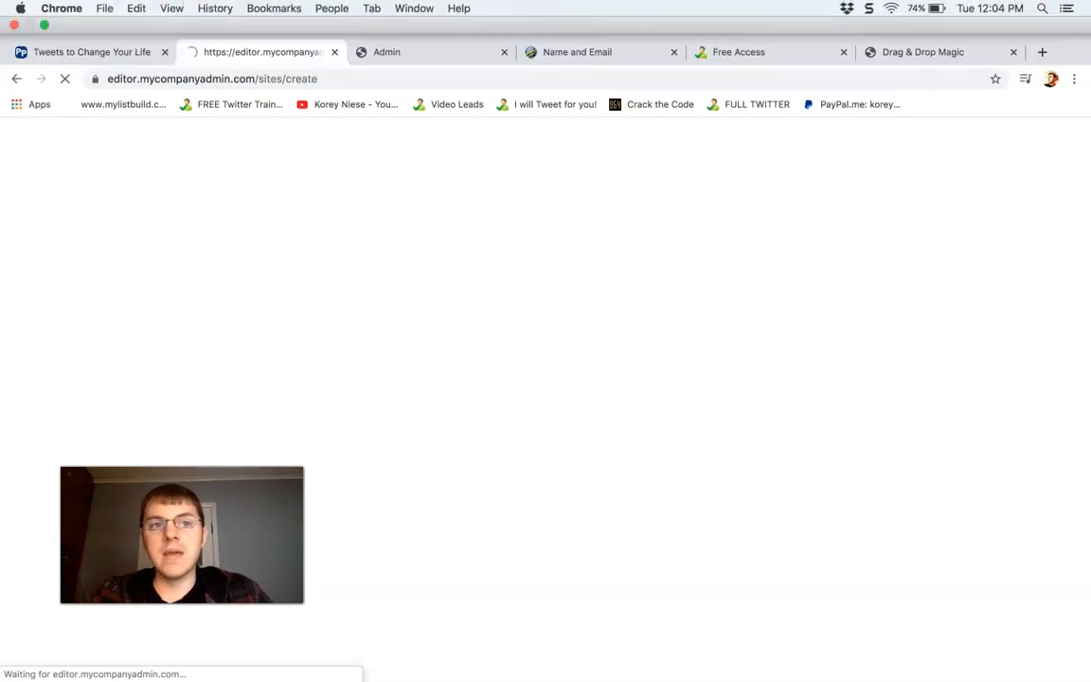
left_click(991, 9)
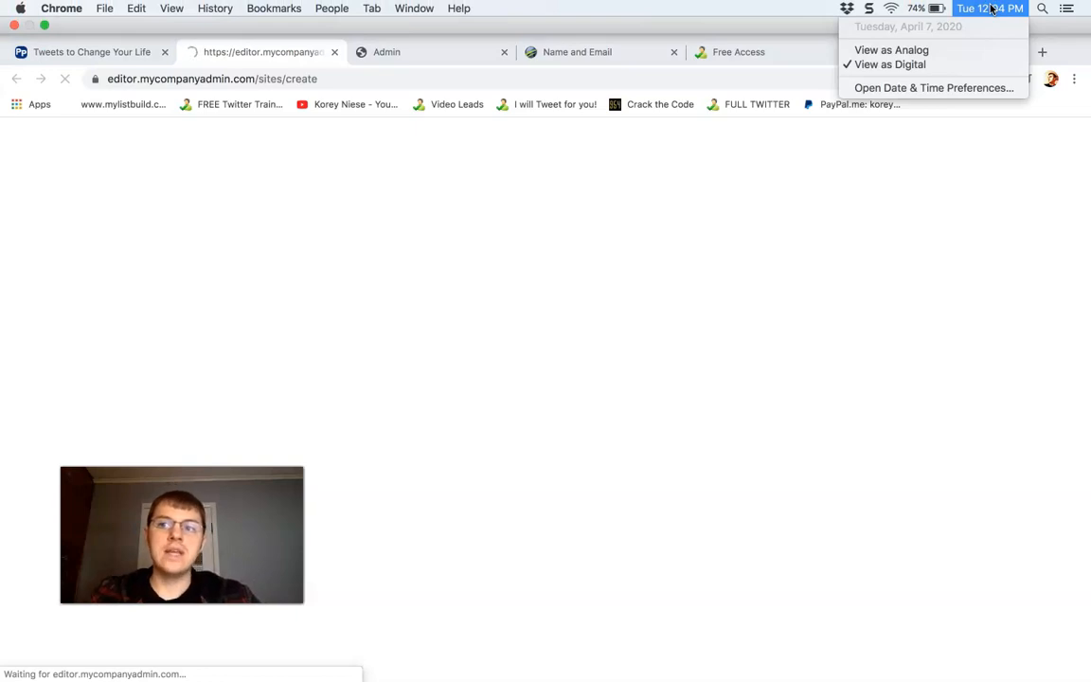
left_click(990, 8)
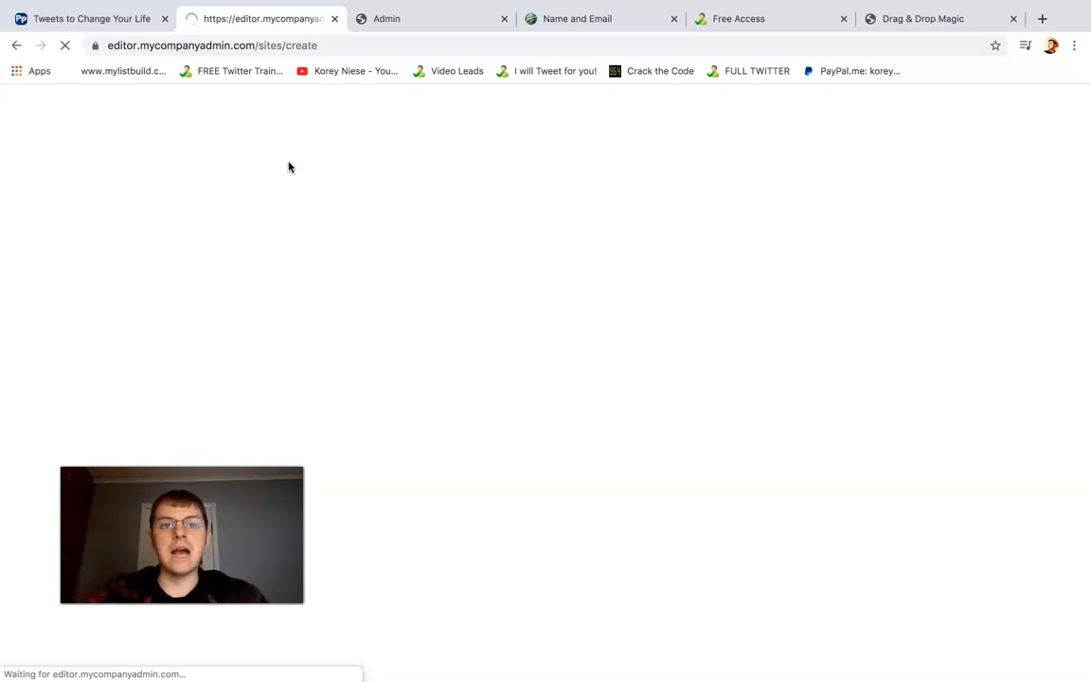
left_click(385, 21)
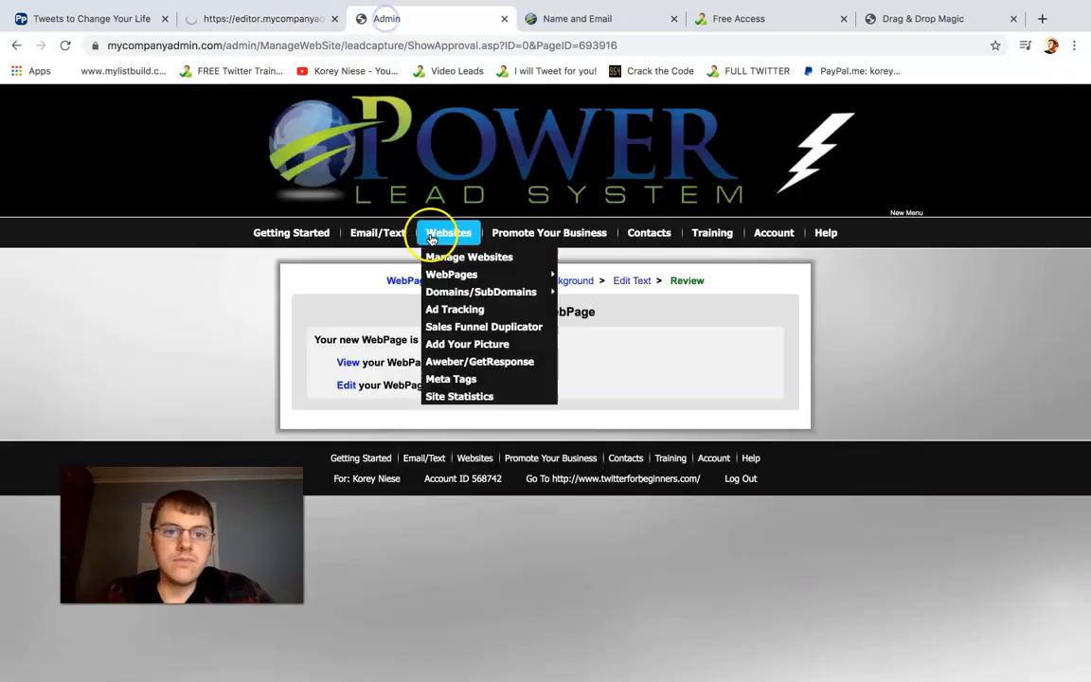
mouse_move(450, 235)
mouse_move(452, 278)
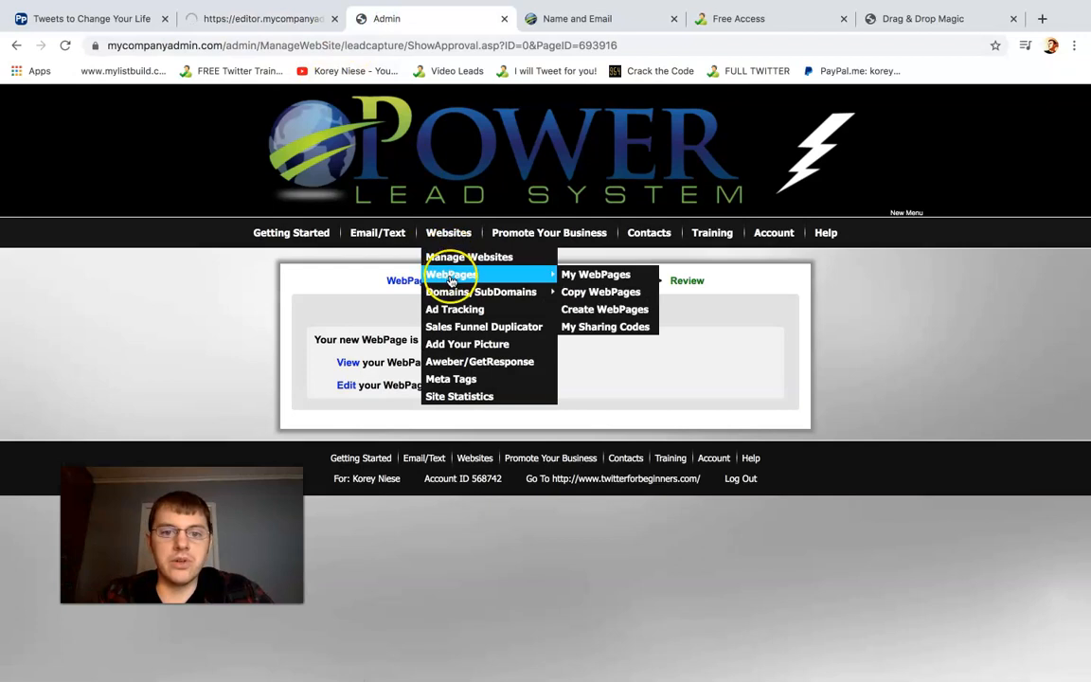
left_click(465, 294)
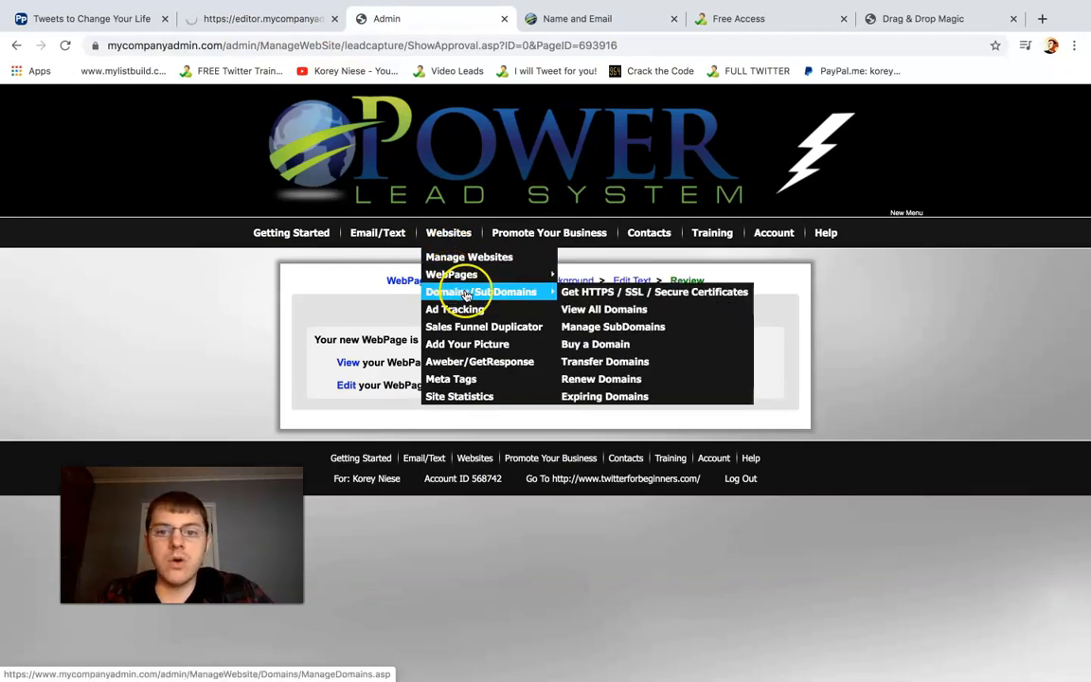
left_click(476, 277)
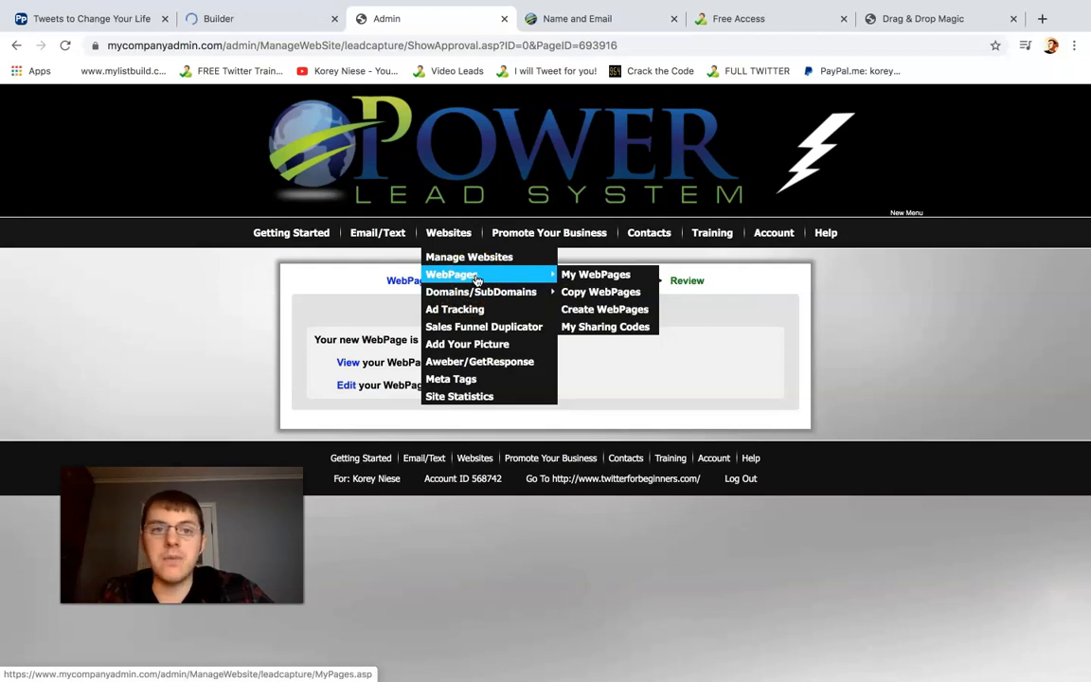
left_click(287, 21)
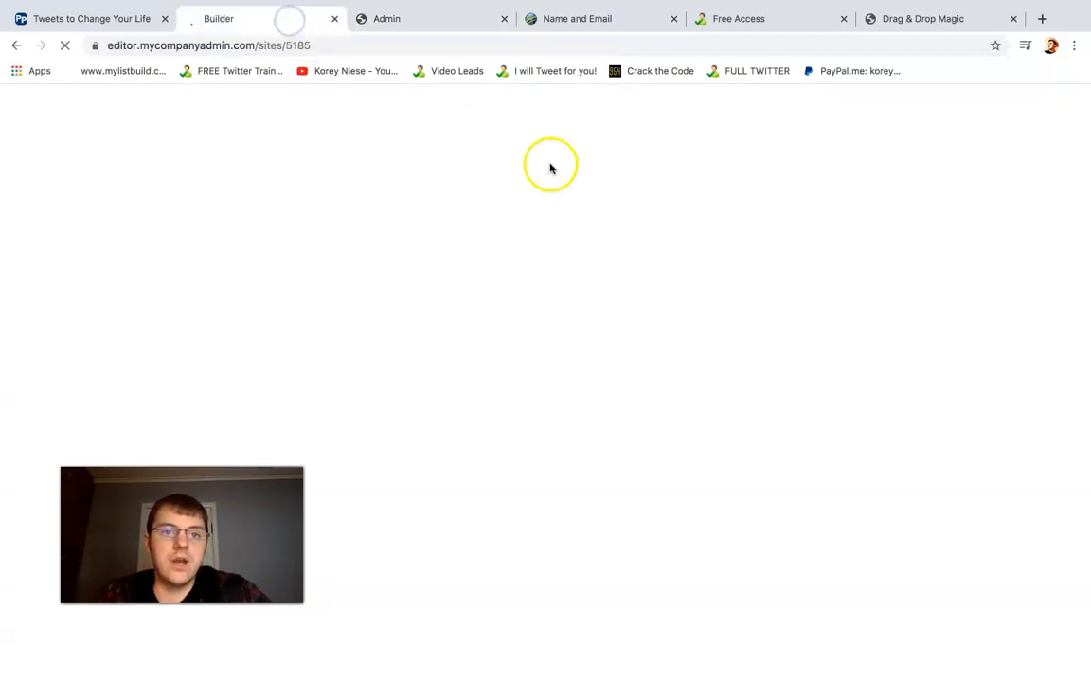
left_click(397, 24)
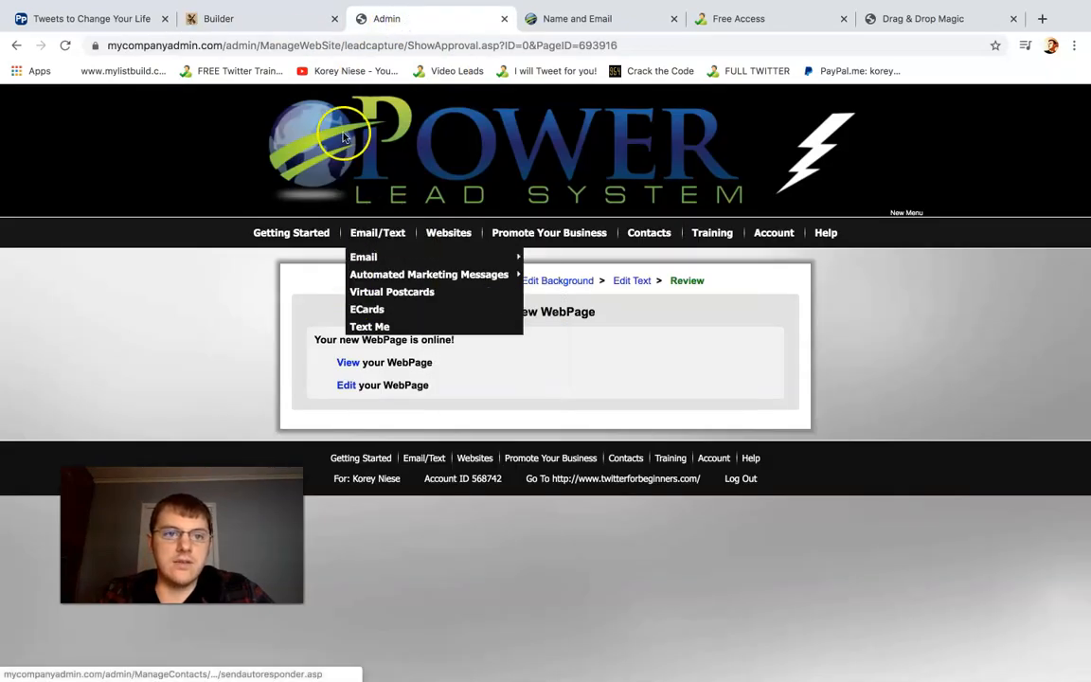
Show the block categories in the new page's builder and look through them down to Capture Pages
left_click(288, 23)
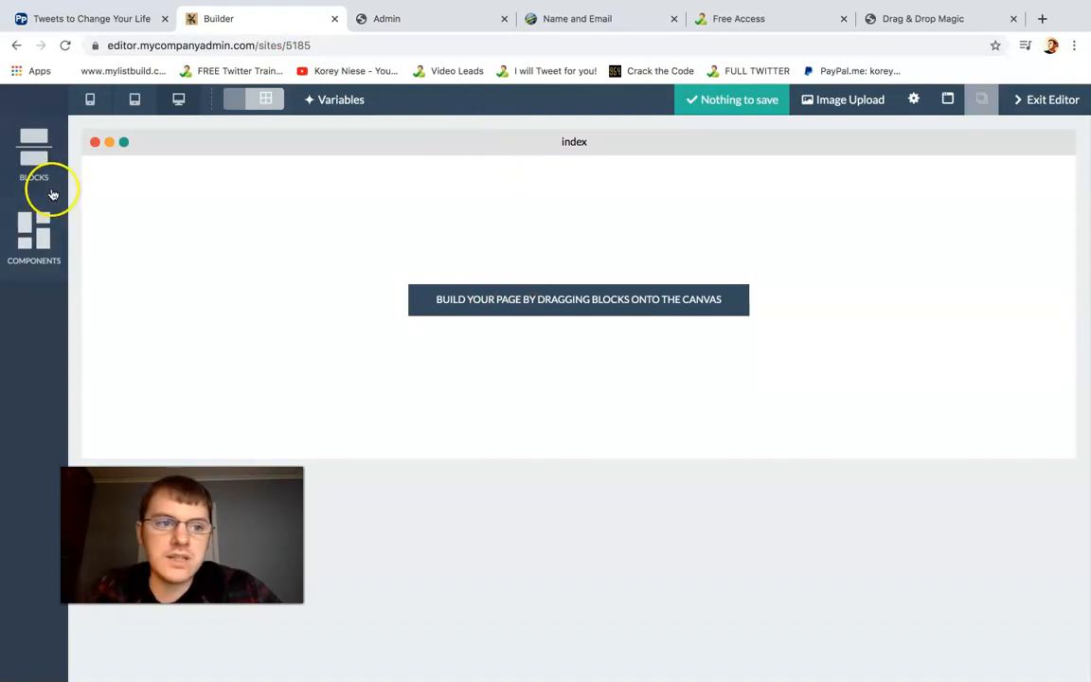
left_click(38, 162)
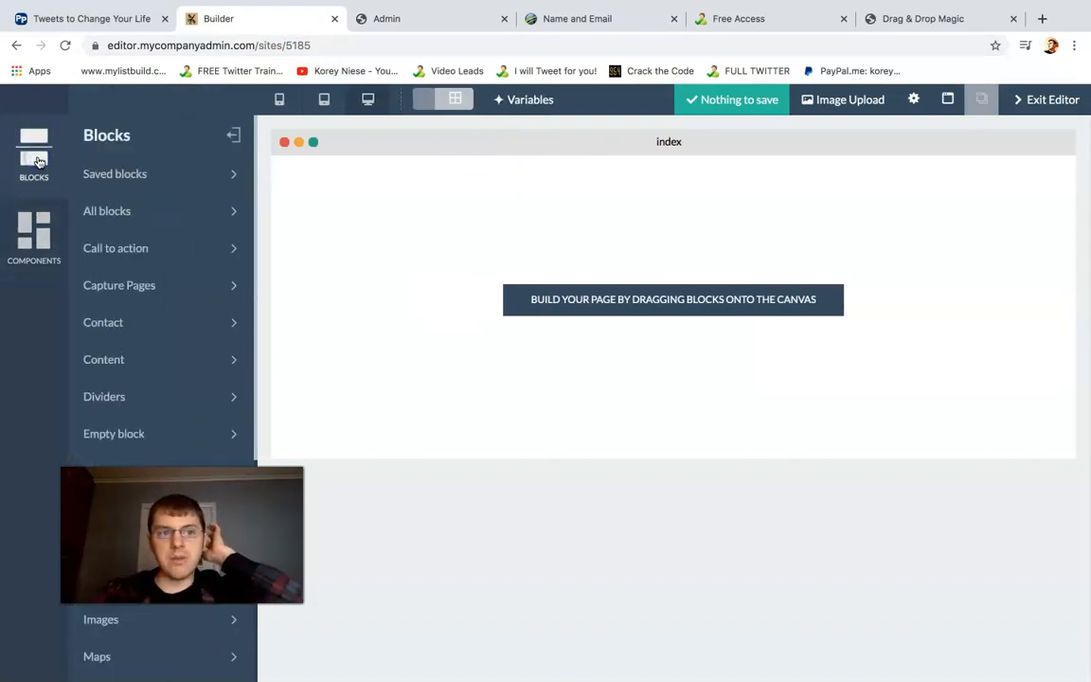
left_click(142, 183)
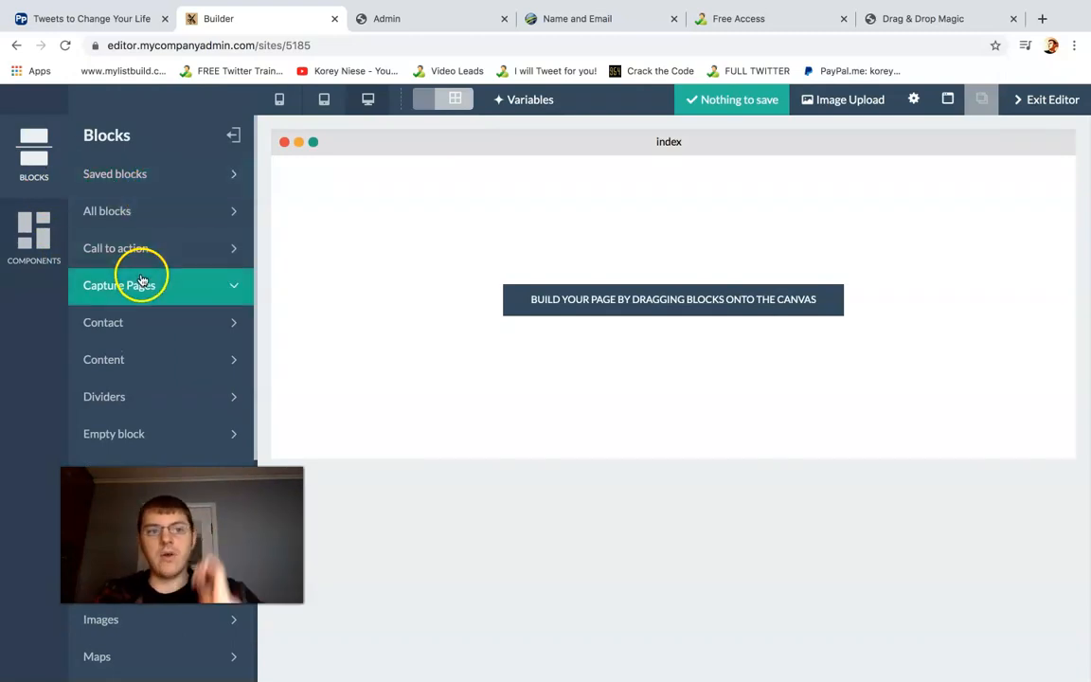
Look through the page builder's block categories from Capture Pages and Call to action down to Titles and Videos
left_click(178, 285)
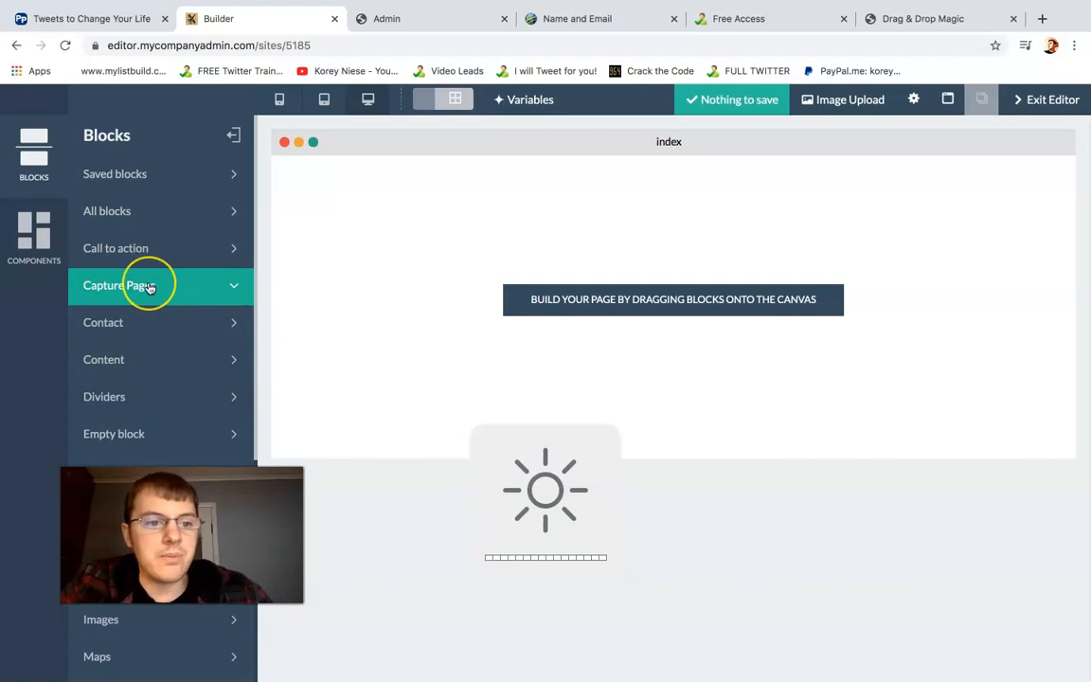
left_click(149, 252)
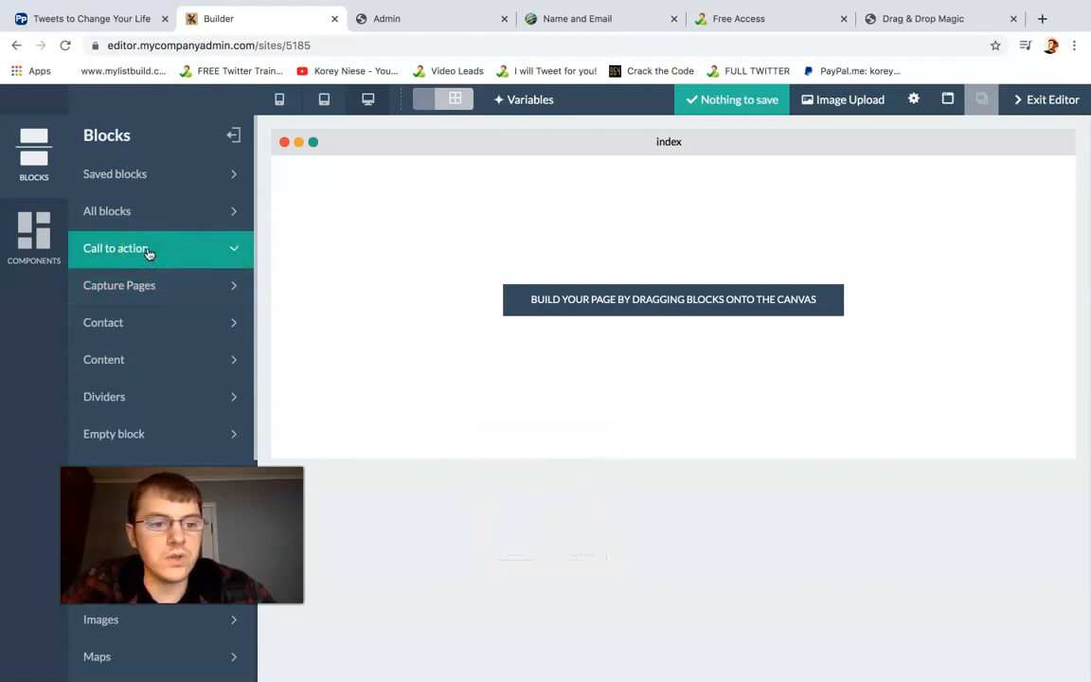
left_click(150, 357)
left_click(151, 320)
left_click(148, 360)
left_click(146, 395)
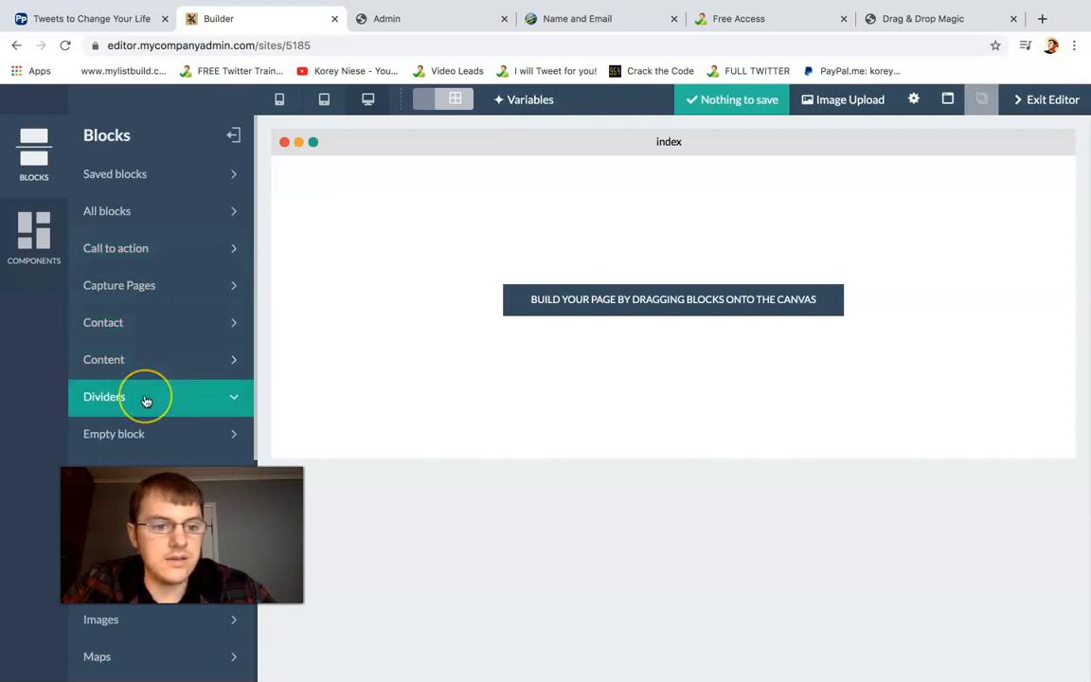
left_click(146, 431)
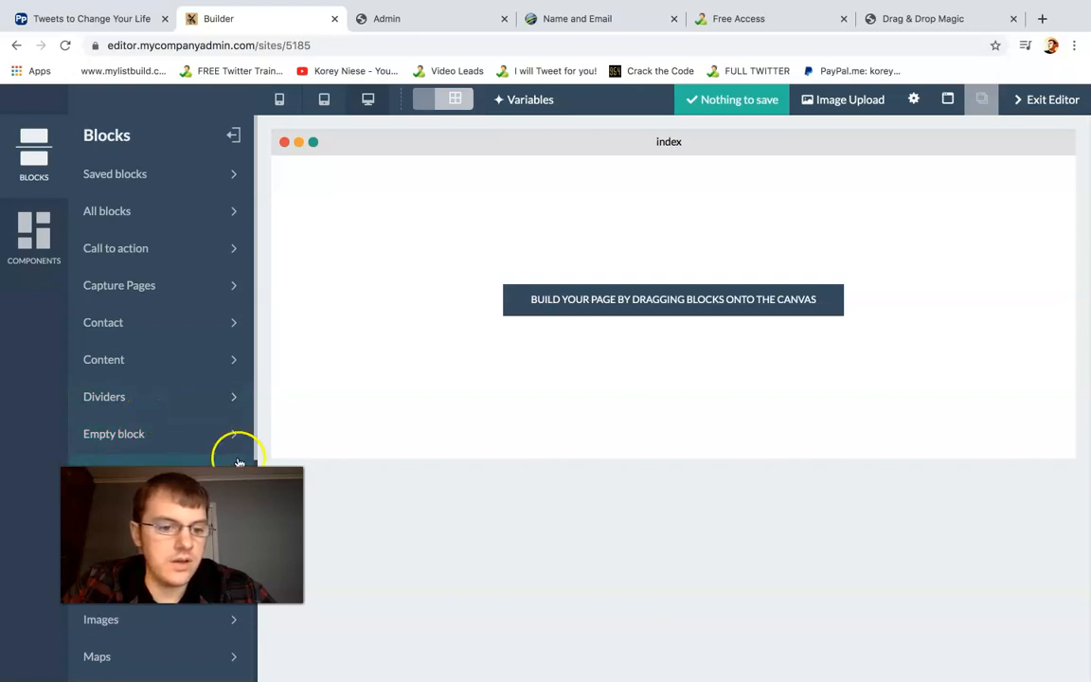
left_click_drag(252, 434, 266, 641)
left_click_drag(257, 596, 256, 613)
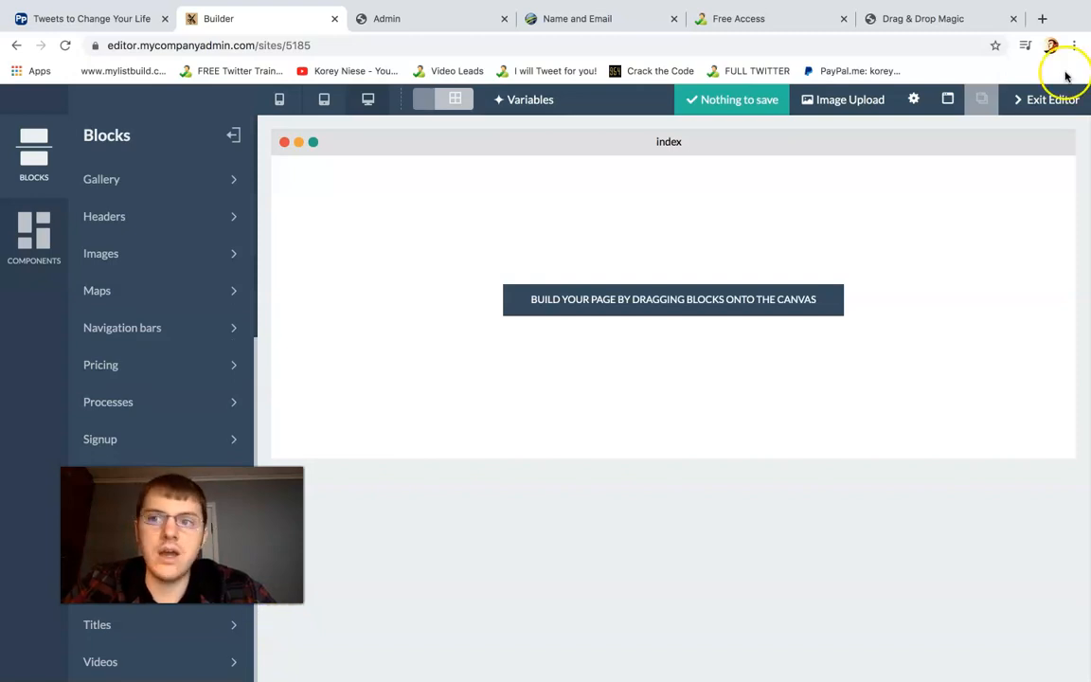
Examine the building blocks description on the Drag & Drop Magic page and return to the builder's block categories
left_click(947, 18)
scroll(1013, 329, "down", 1)
scroll(1079, 200, "down", 10)
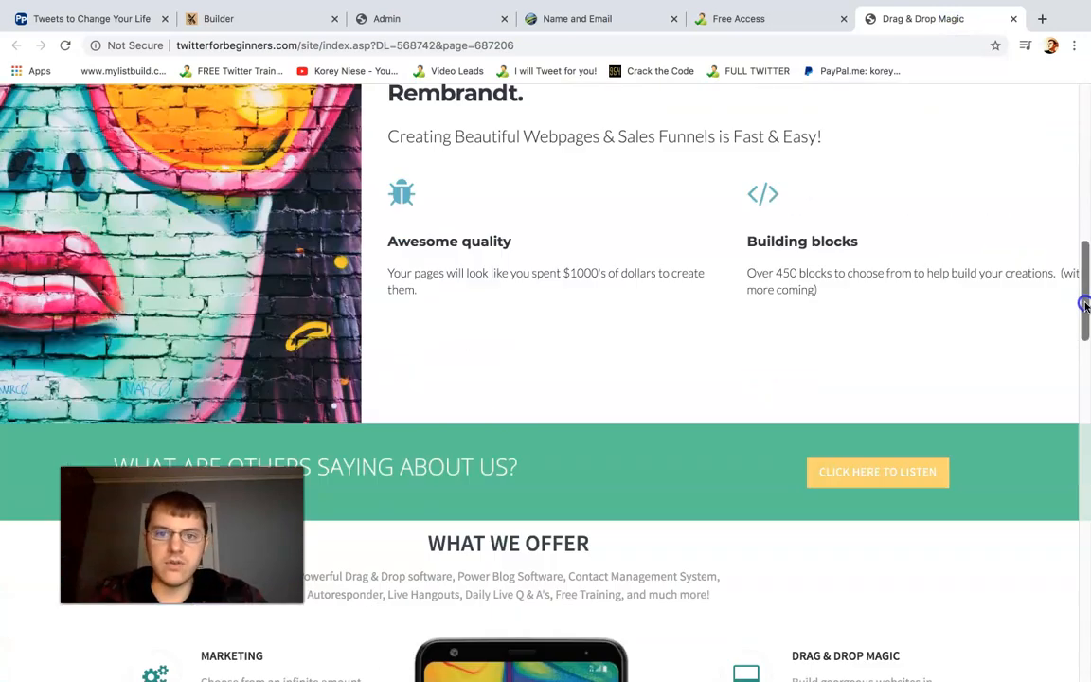
left_click_drag(1085, 305, 1083, 272)
left_click(829, 469)
left_click_drag(830, 468, 781, 451)
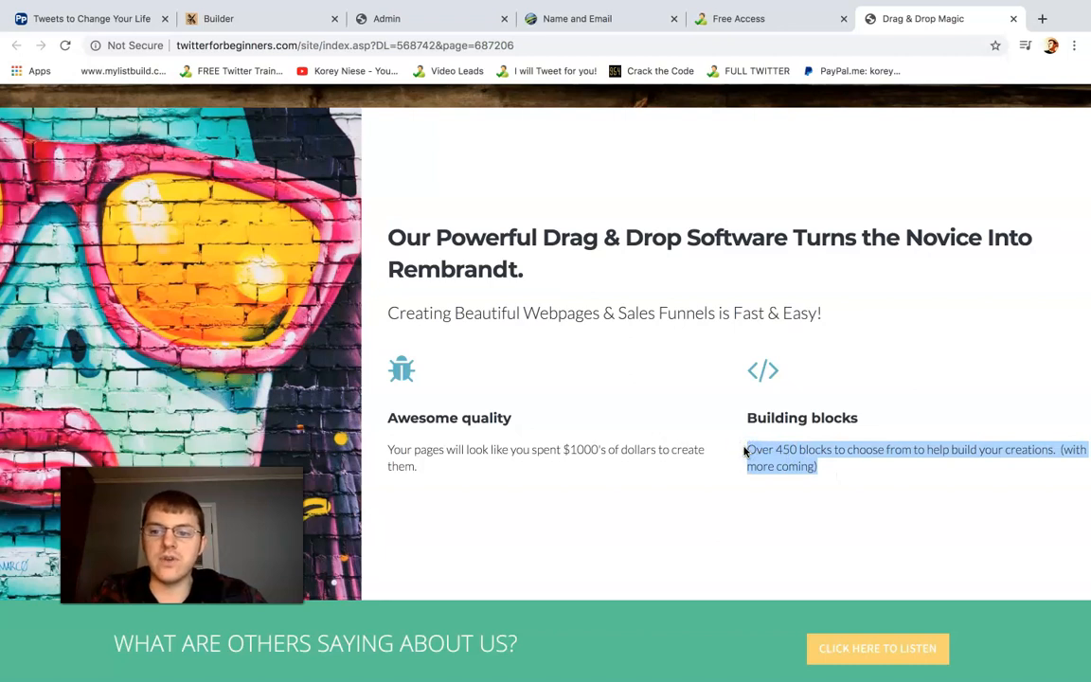
left_click(781, 458)
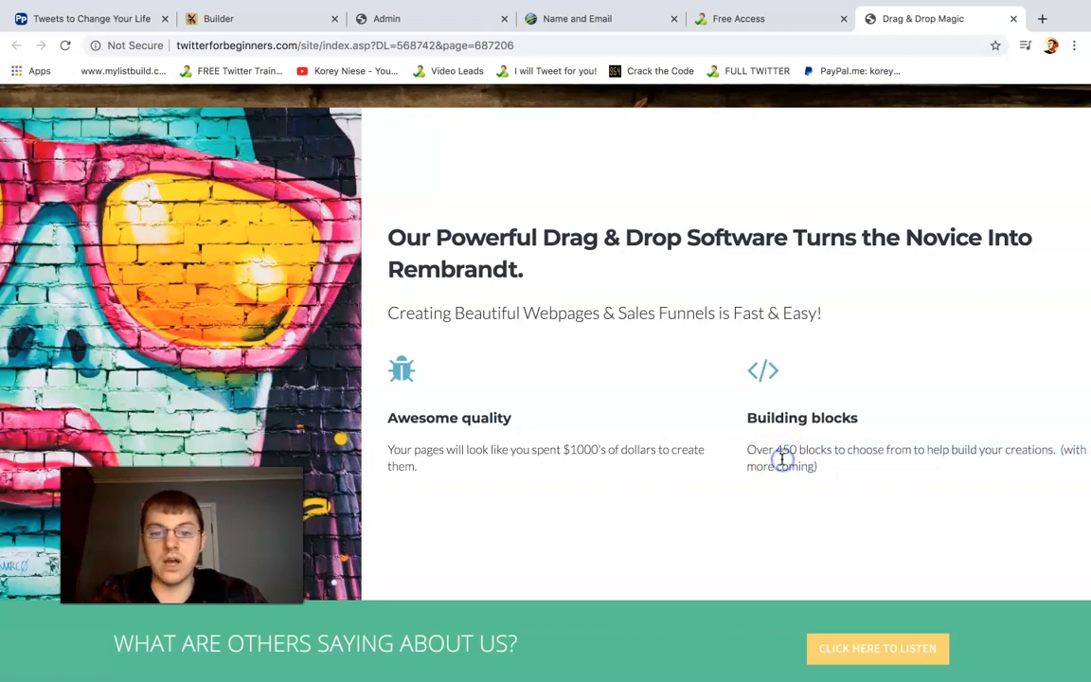
scroll(762, 378, "up", 1)
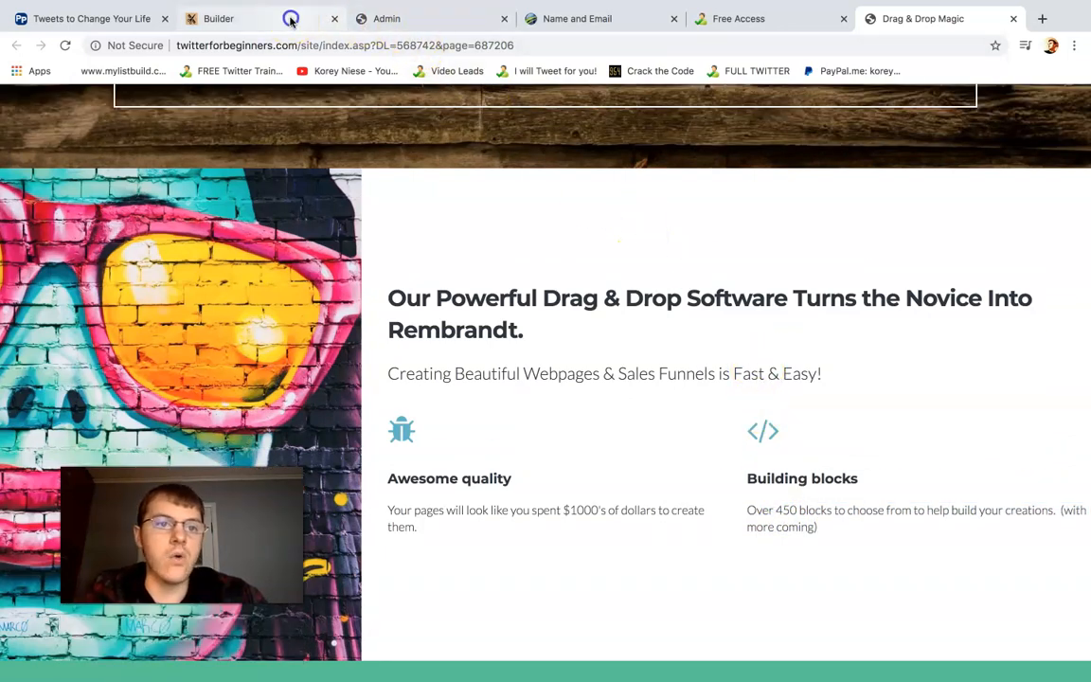
left_click(284, 19)
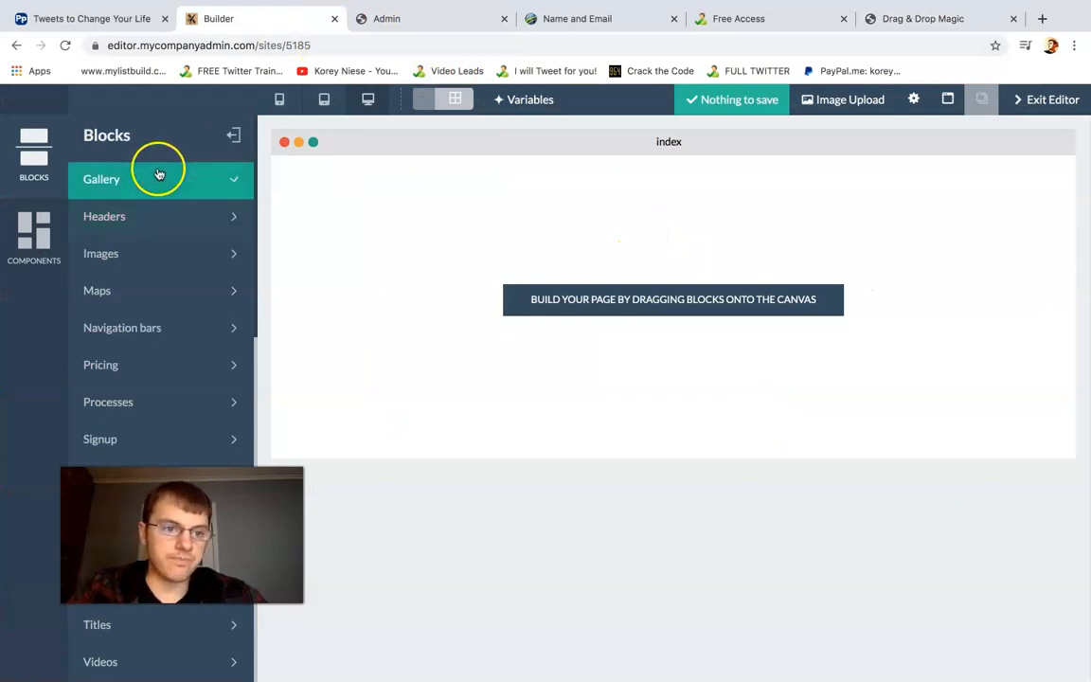
scroll(255, 242, "up", 5)
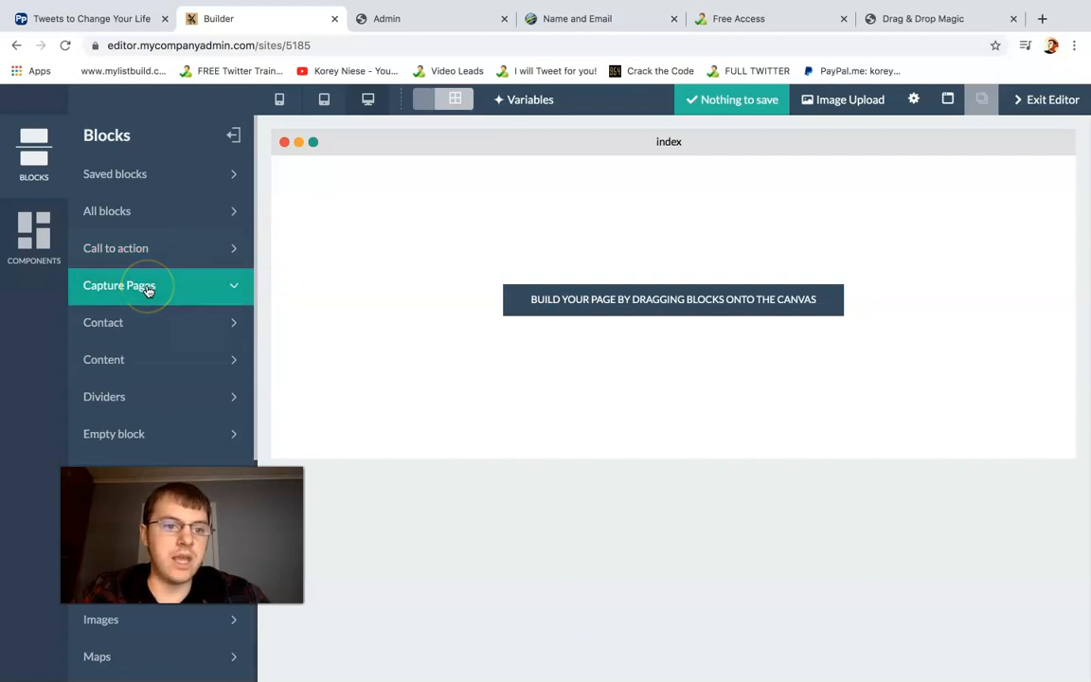
Reload the Free Access capture page and look it over down to its name and email form
left_click(560, 21)
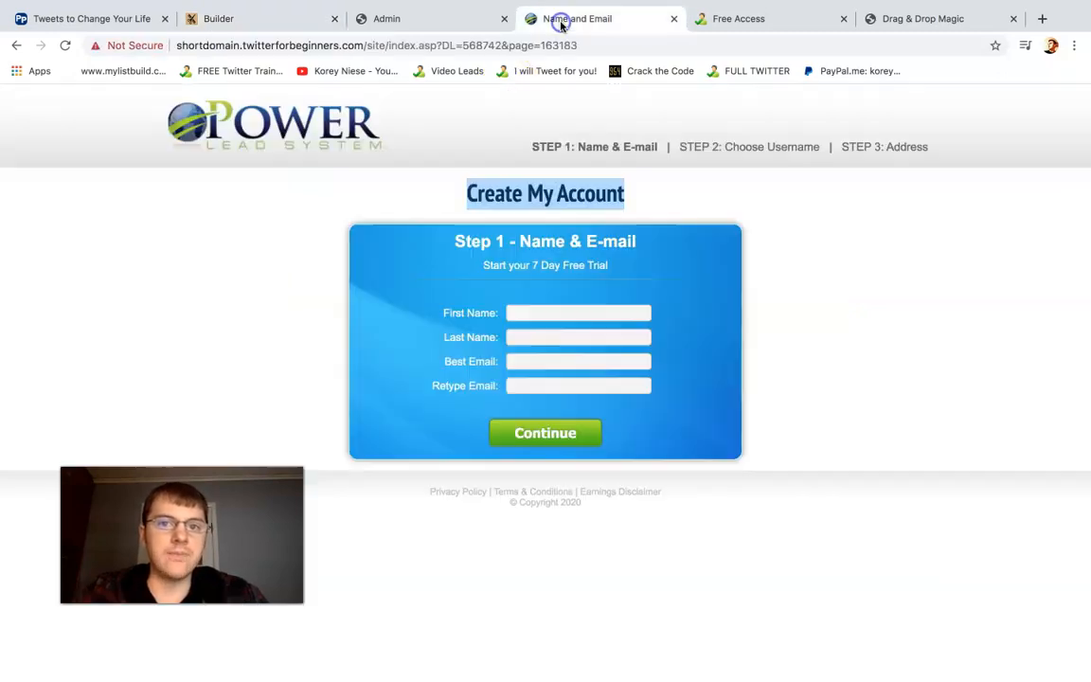
left_click(757, 29)
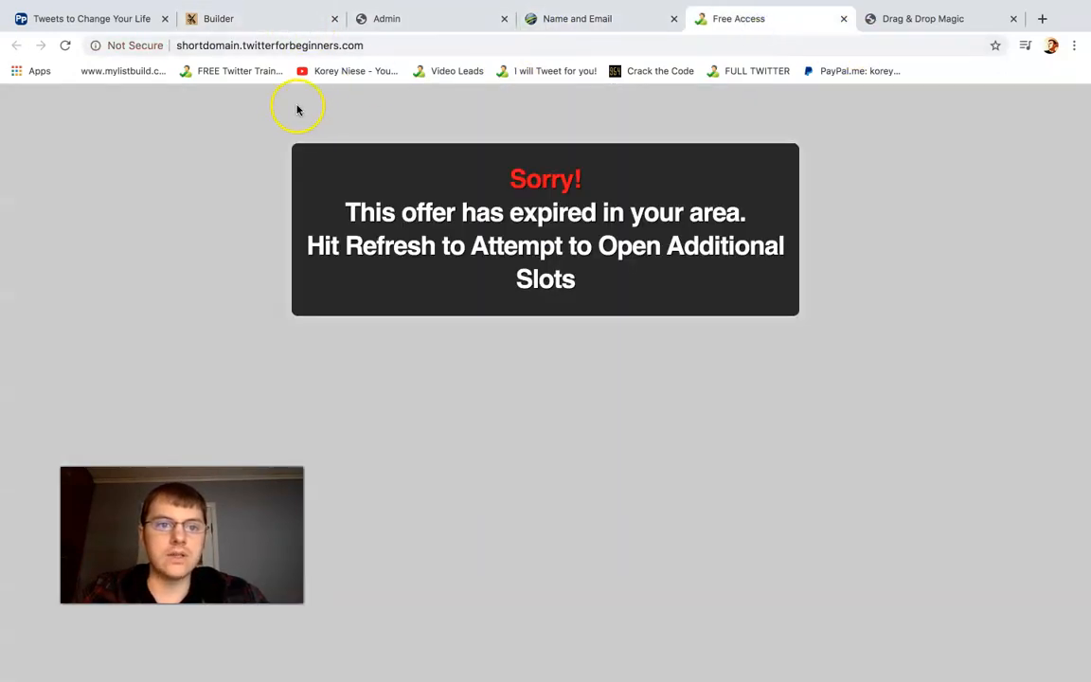
left_click(67, 46)
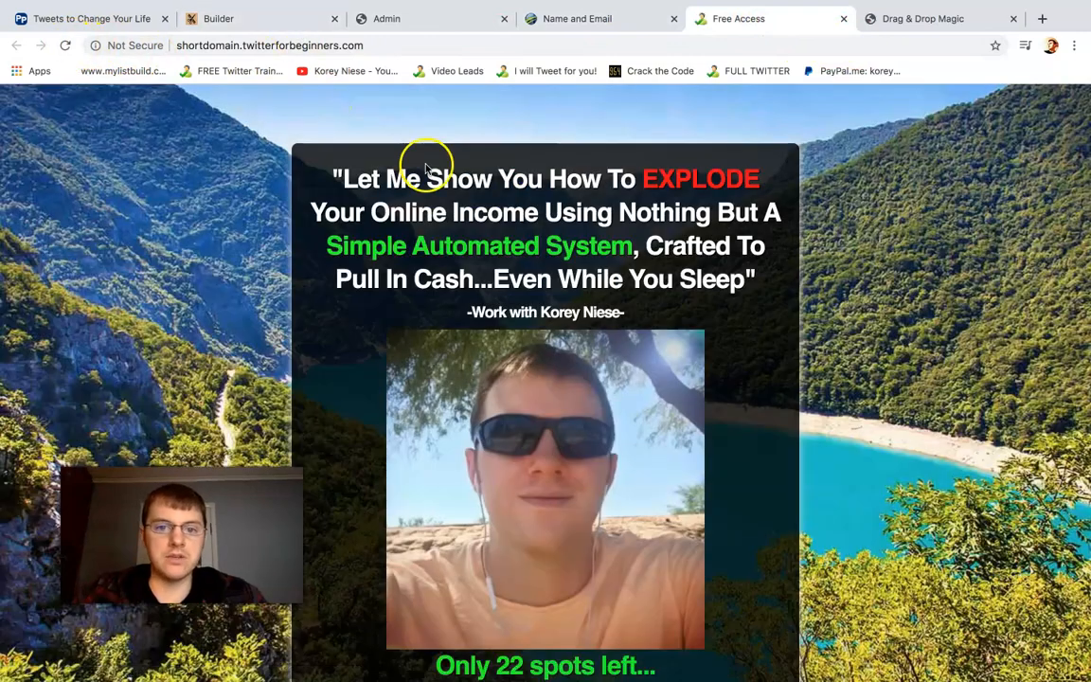
scroll(426, 159, "down", 3)
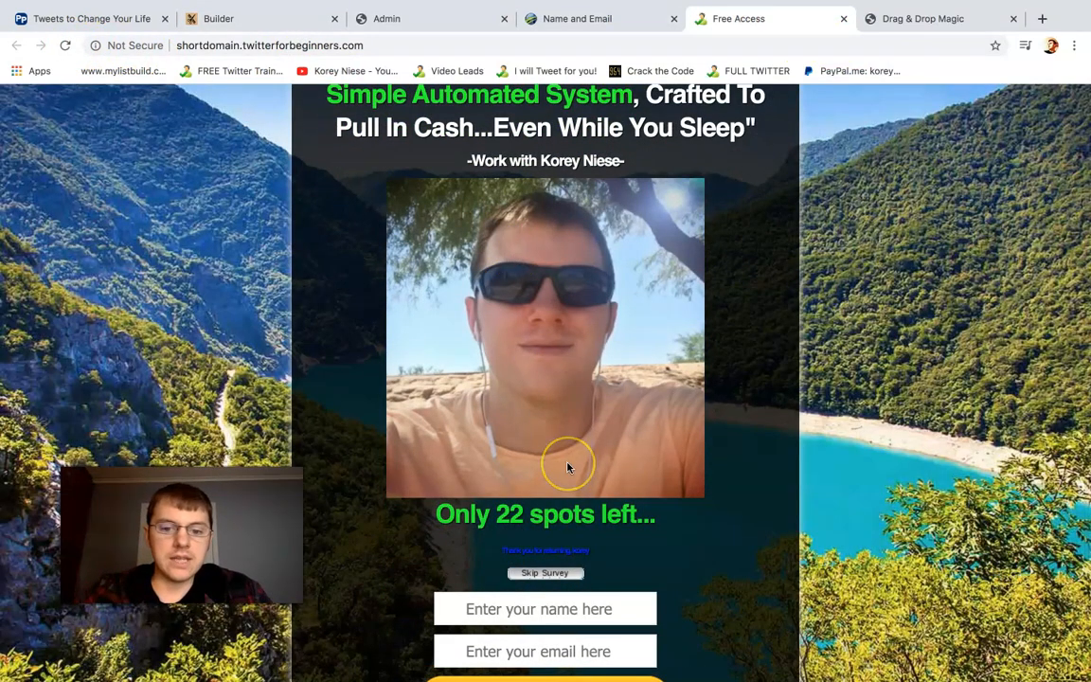
scroll(568, 464, "down", 1)
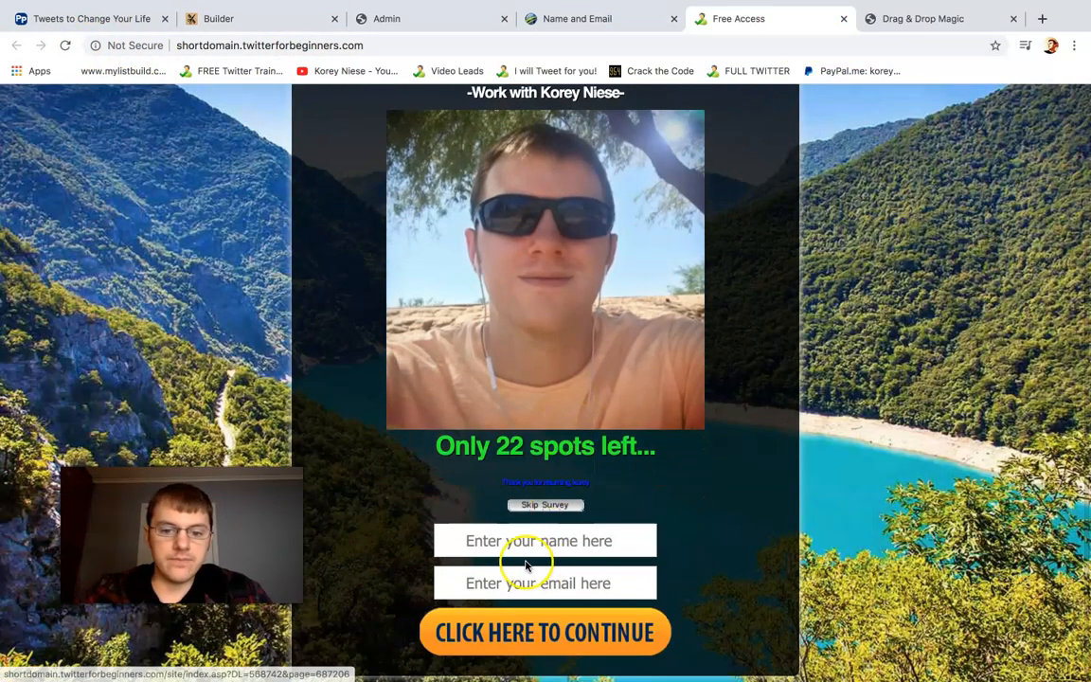
Return to the builder and place the "Find the Freedom to Live!" Capture Pages block on the empty canvas
left_click(246, 19)
left_click(148, 288)
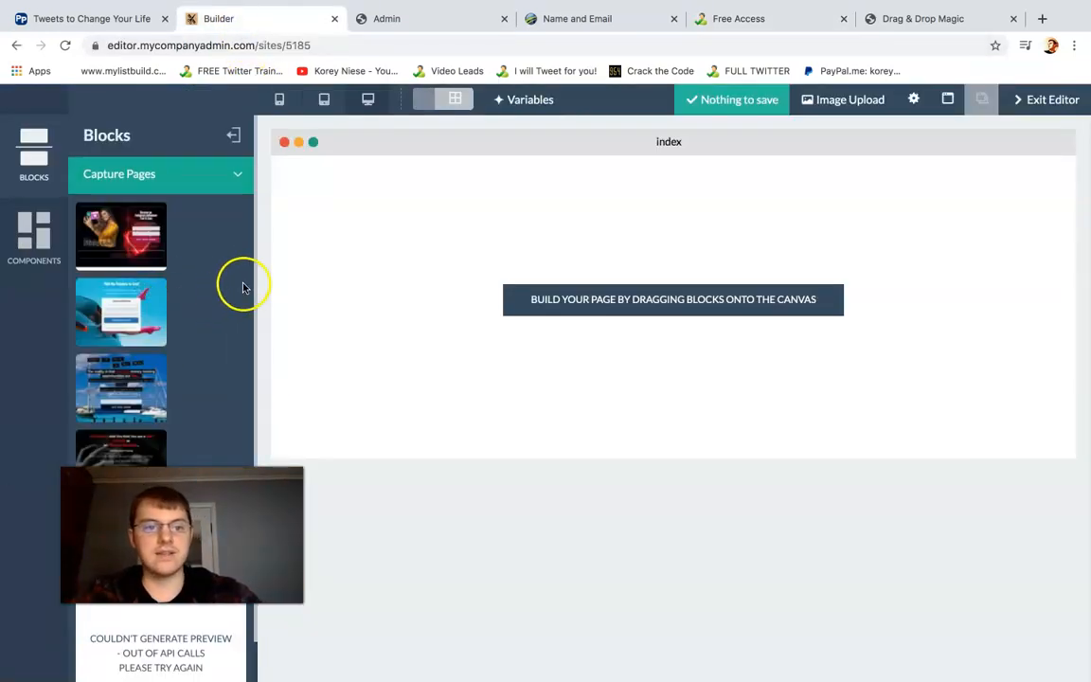
left_click_drag(256, 281, 257, 291)
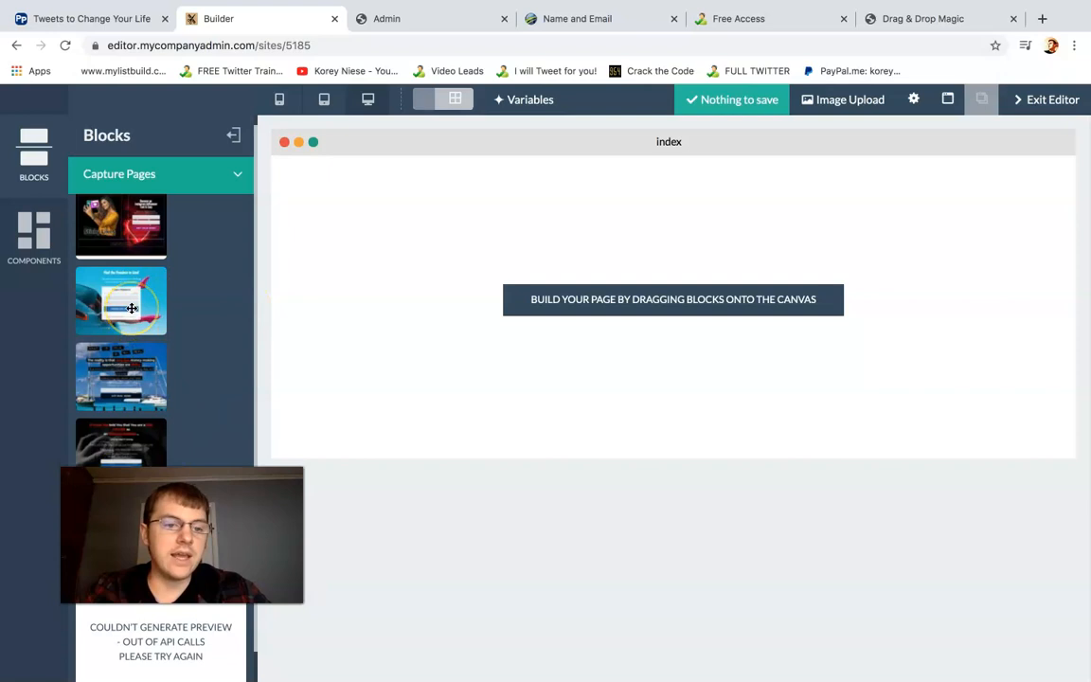
left_click_drag(131, 308, 555, 258)
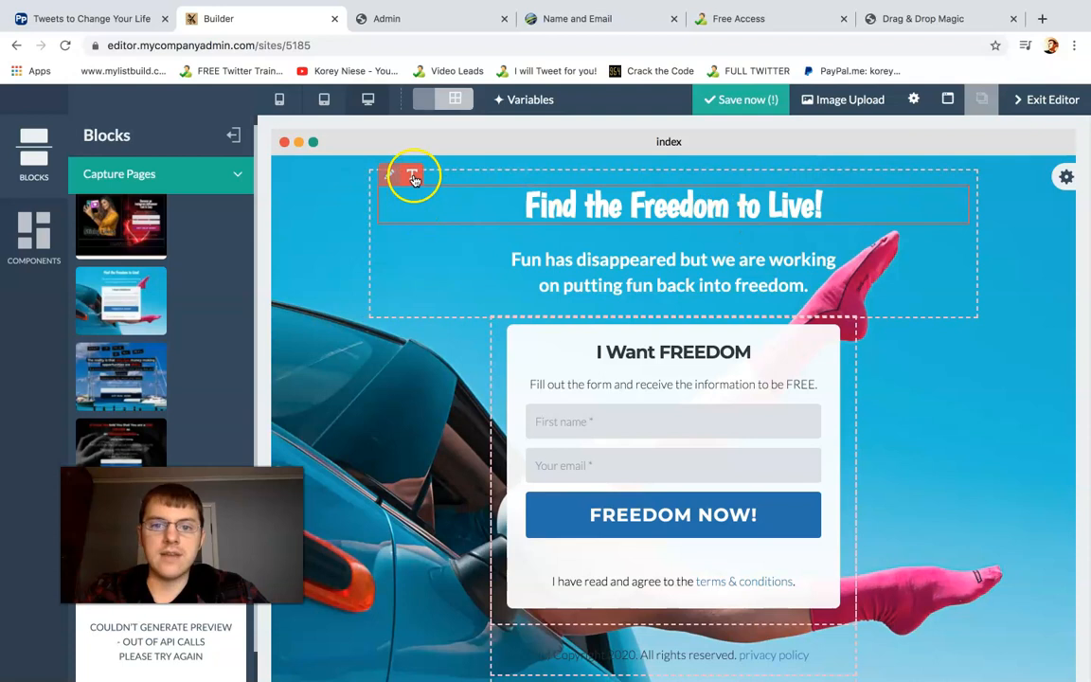
Remove the line "on putting fun back into freedom." from the capture page's heading area and confirm the removal
left_click(413, 178)
left_click(575, 194)
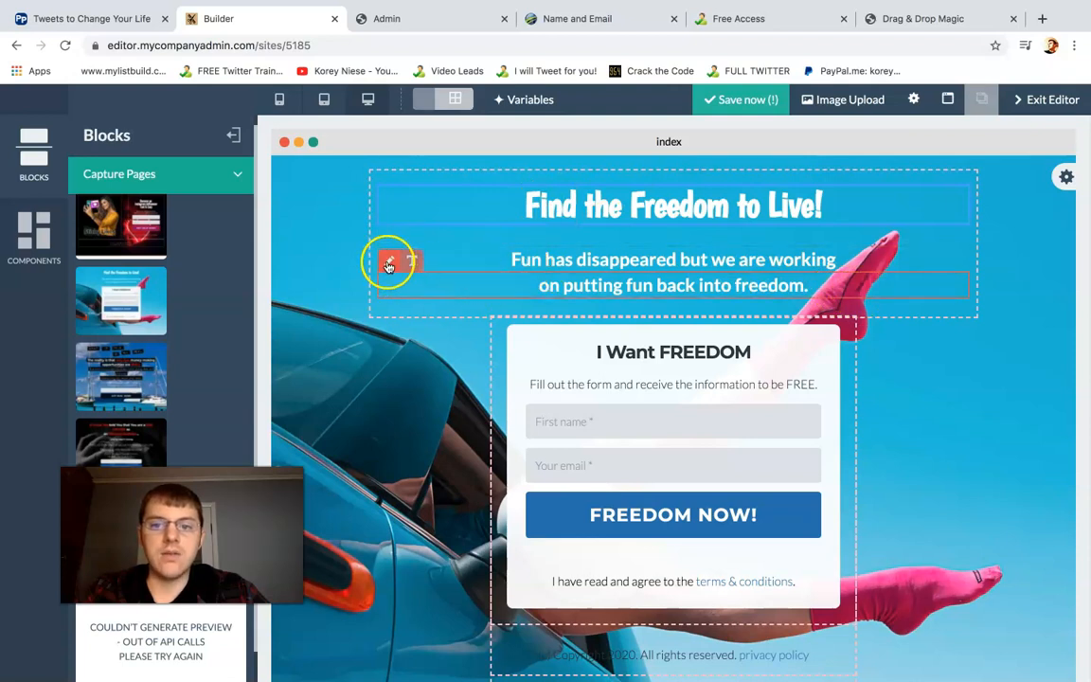
left_click(388, 264)
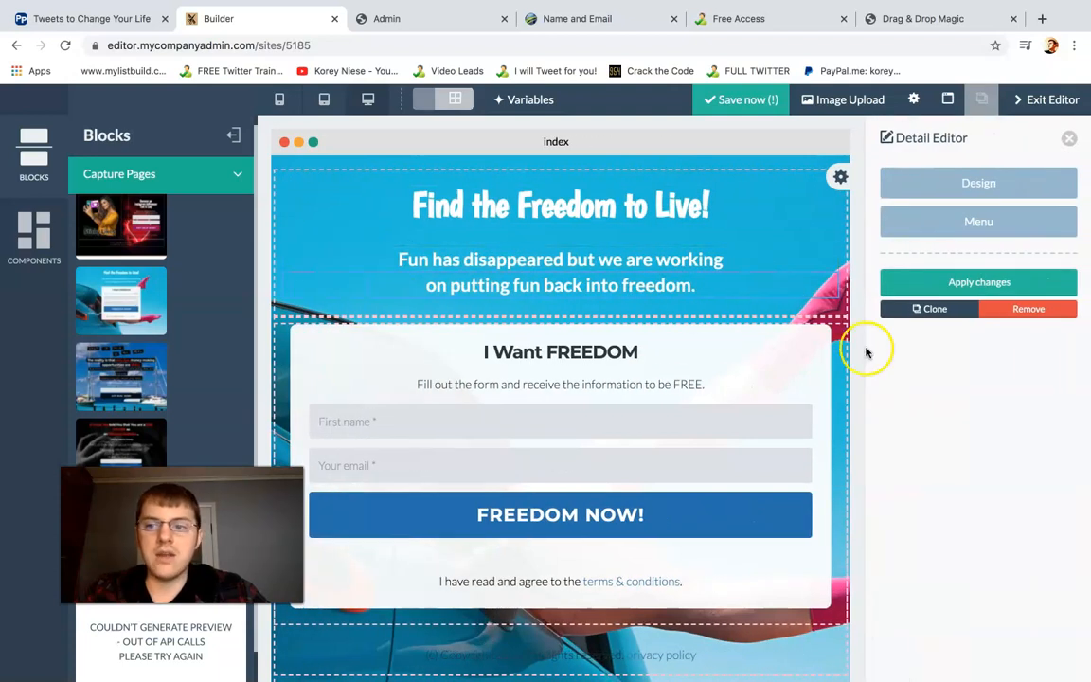
left_click(1032, 311)
left_click(662, 303)
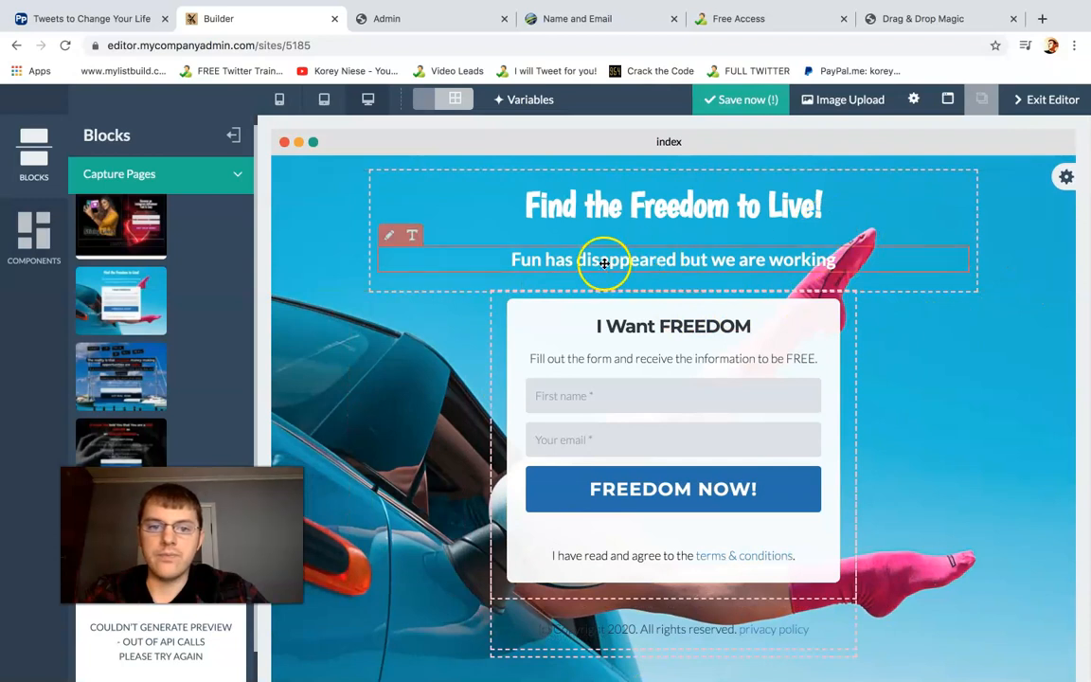
Open the Detail Editor for the "Fun has disappeared but we are working" line and apply its settings
left_click(385, 237)
left_click(976, 282)
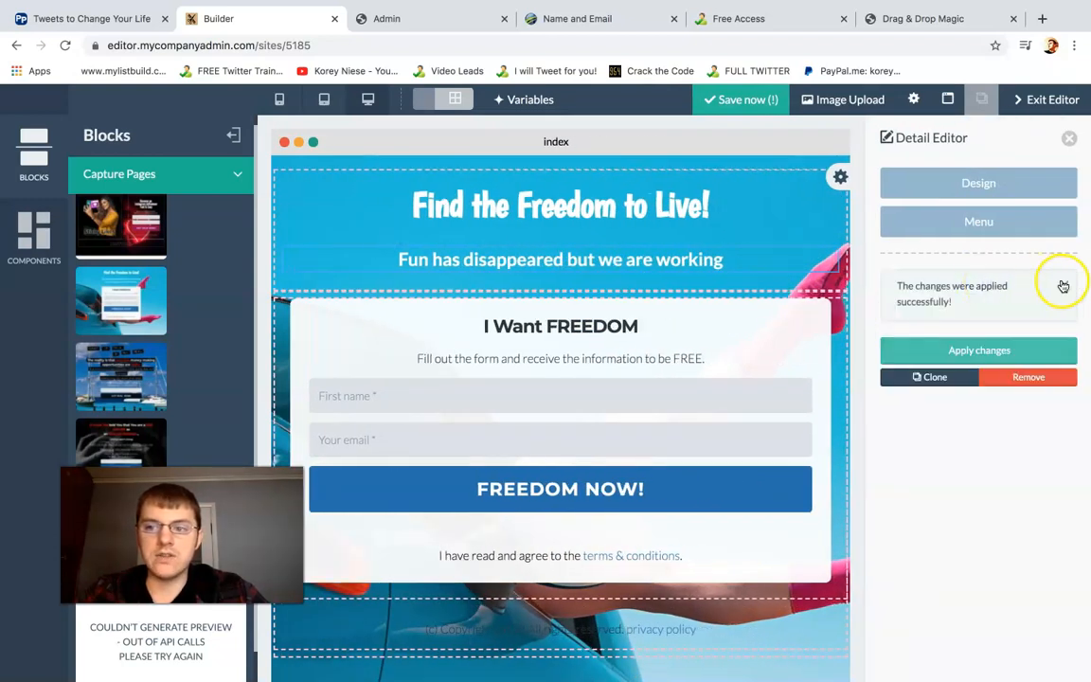
left_click(1063, 284)
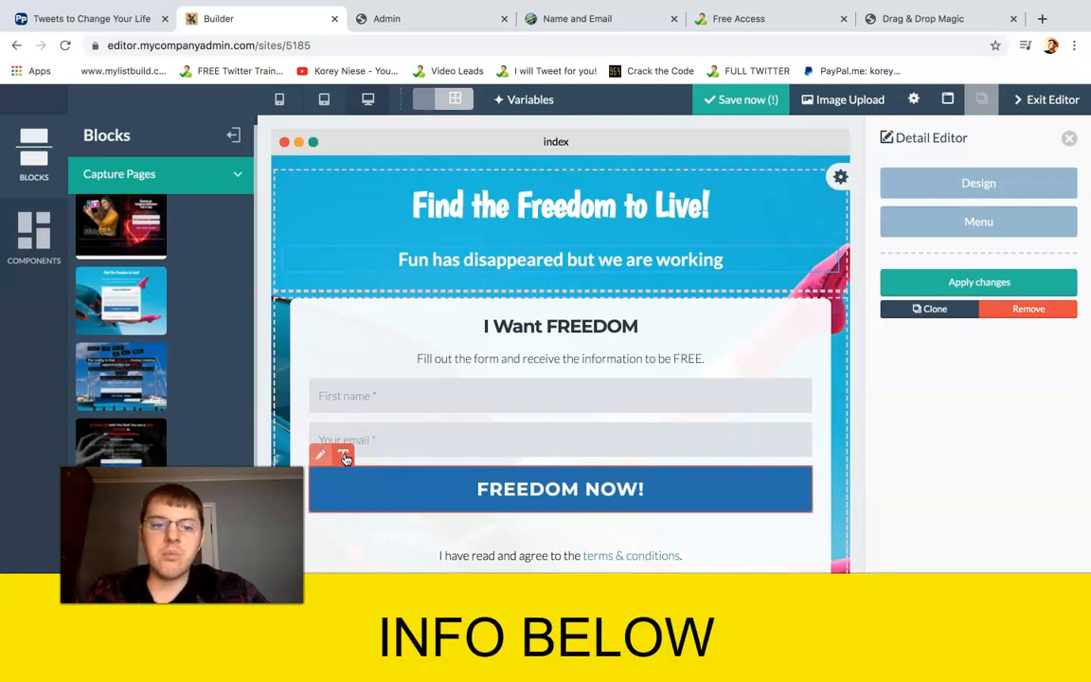
Change the form button's text to "GET INSTANT ACCESS!", apply the changes and close the Detail Editor
left_click(621, 485)
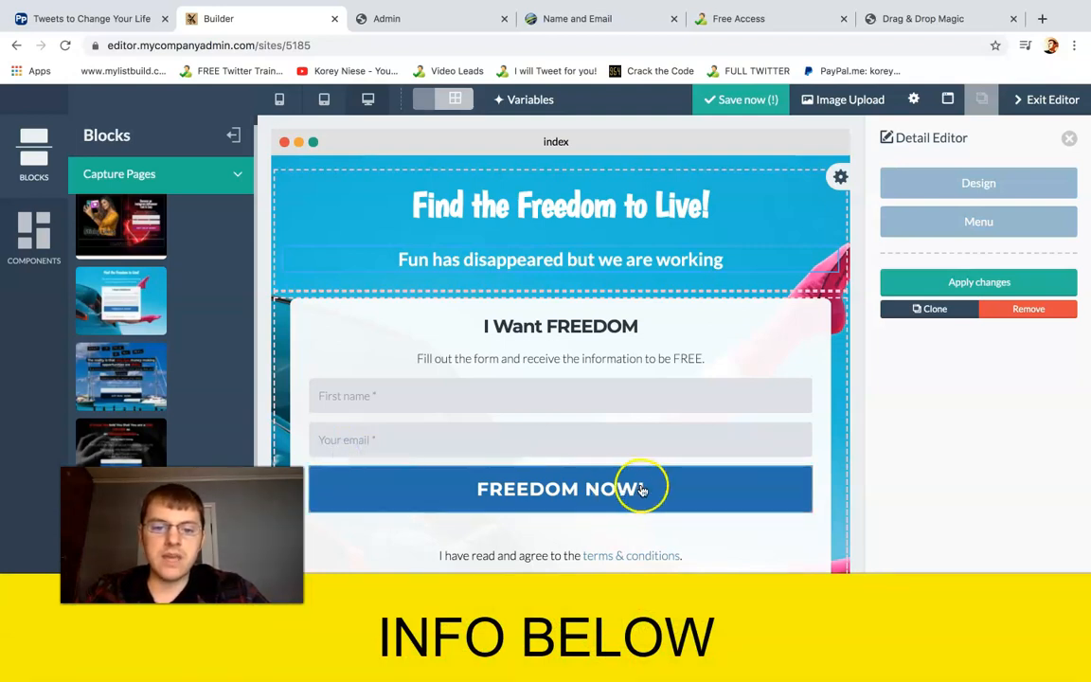
left_click(331, 476)
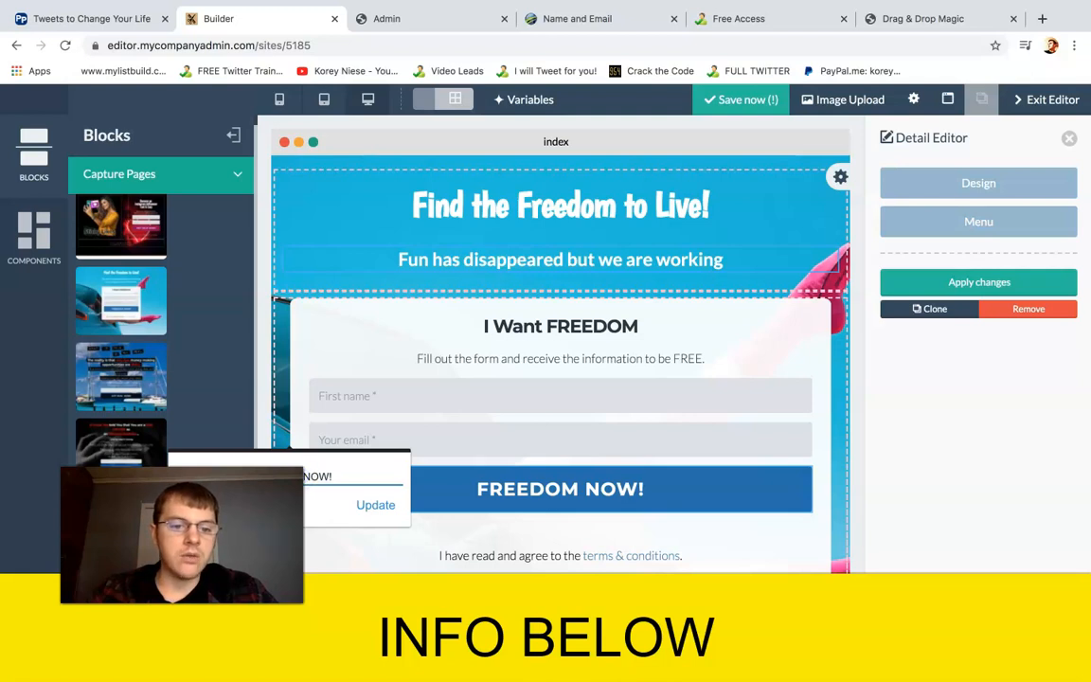
left_click(319, 476)
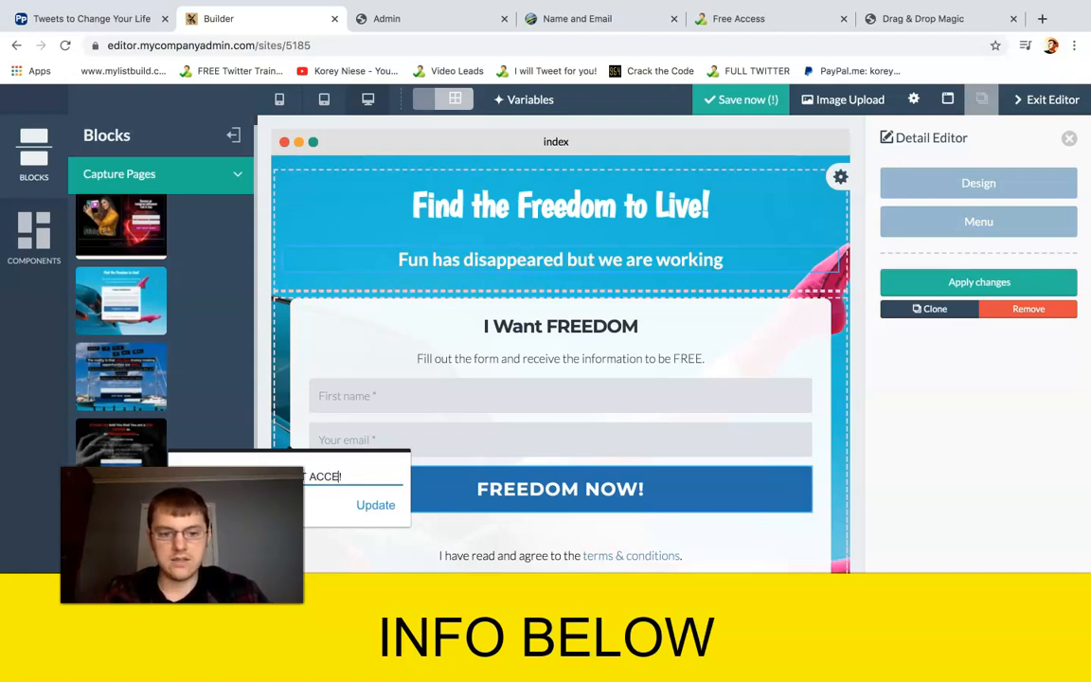
left_click(374, 505)
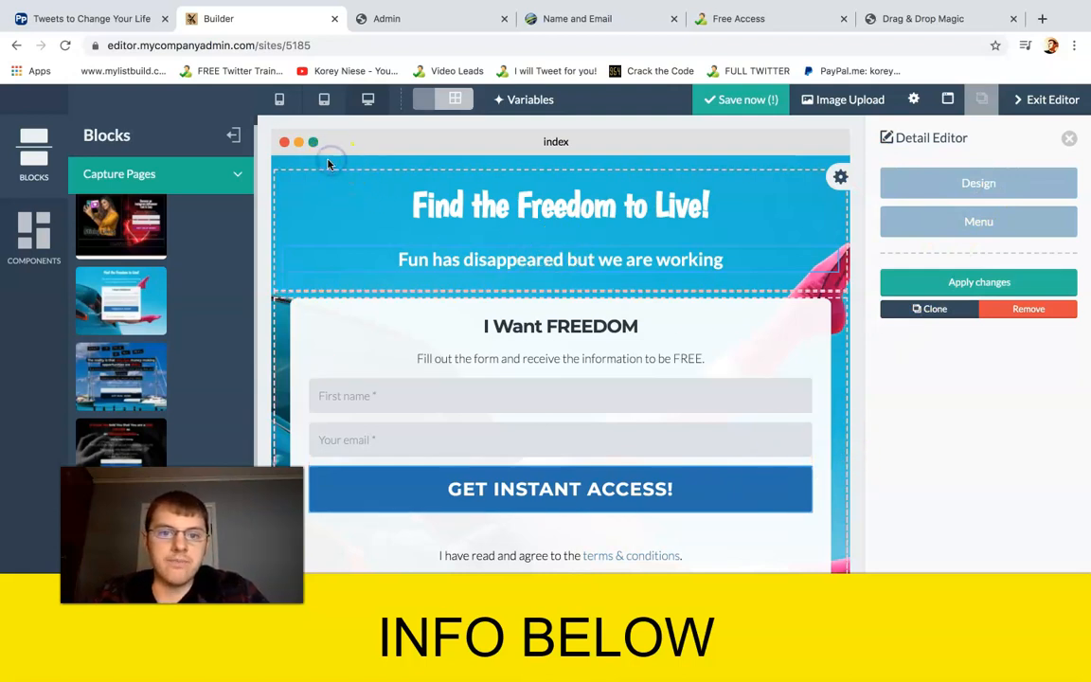
left_click(947, 278)
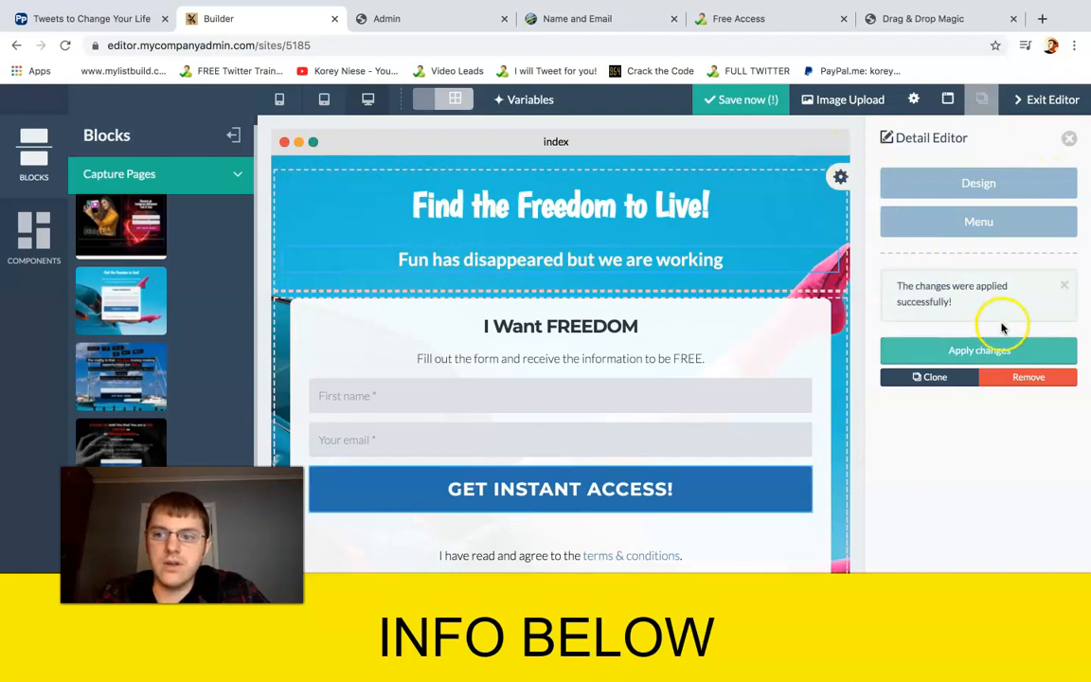
left_click(1068, 139)
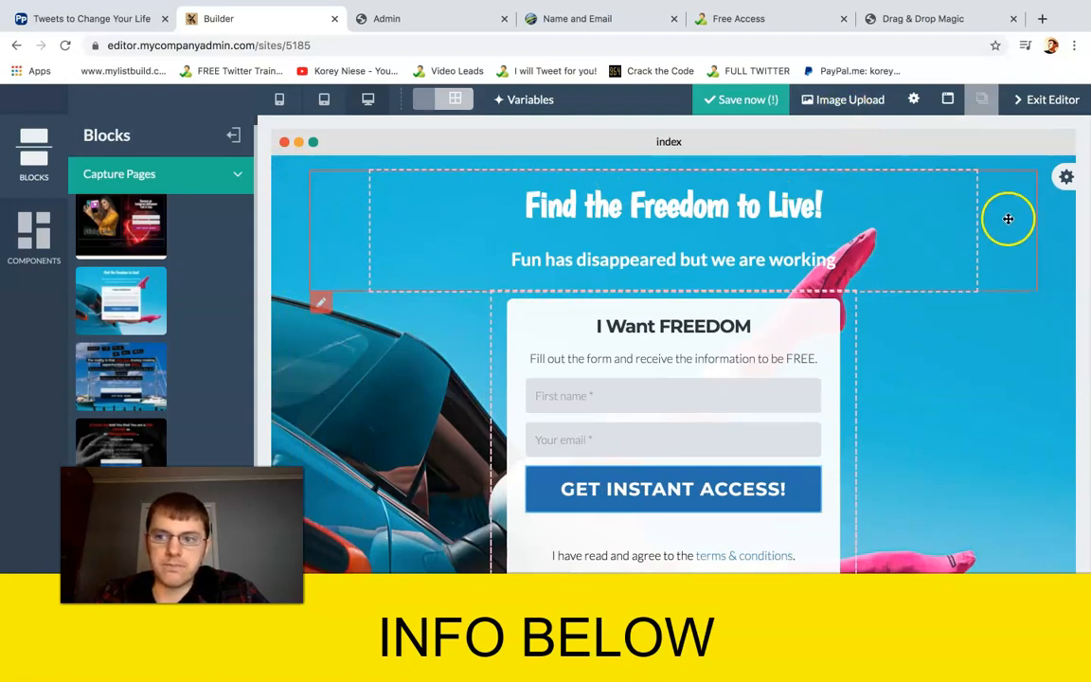
Show the block's options, save the capture page and exit the editor
left_click(1066, 177)
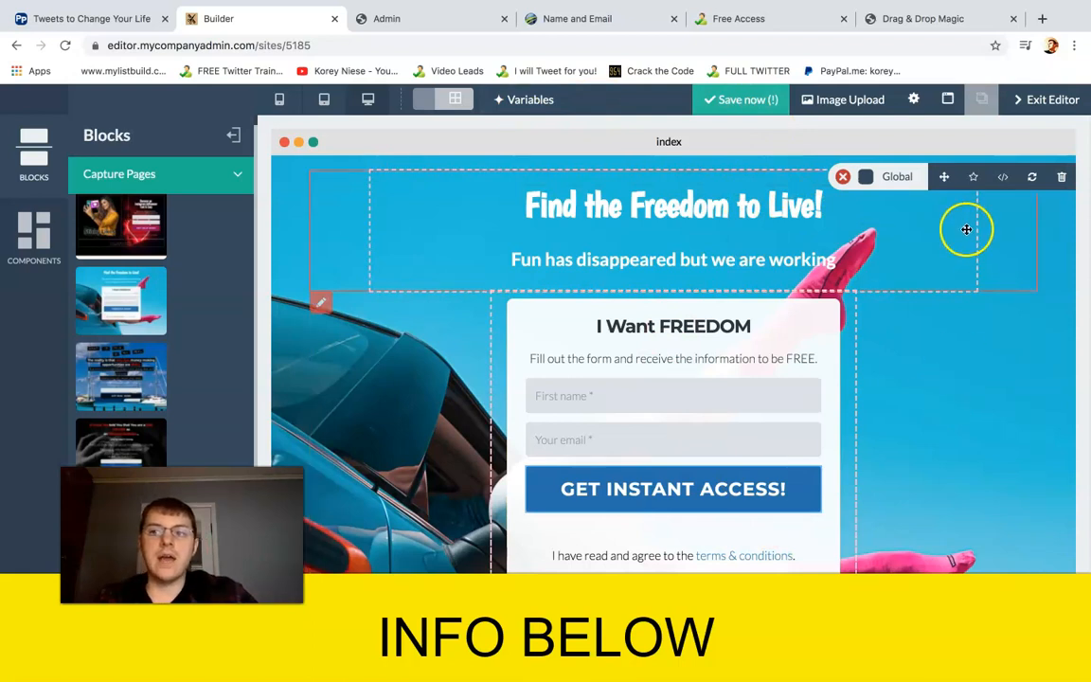
left_click(740, 101)
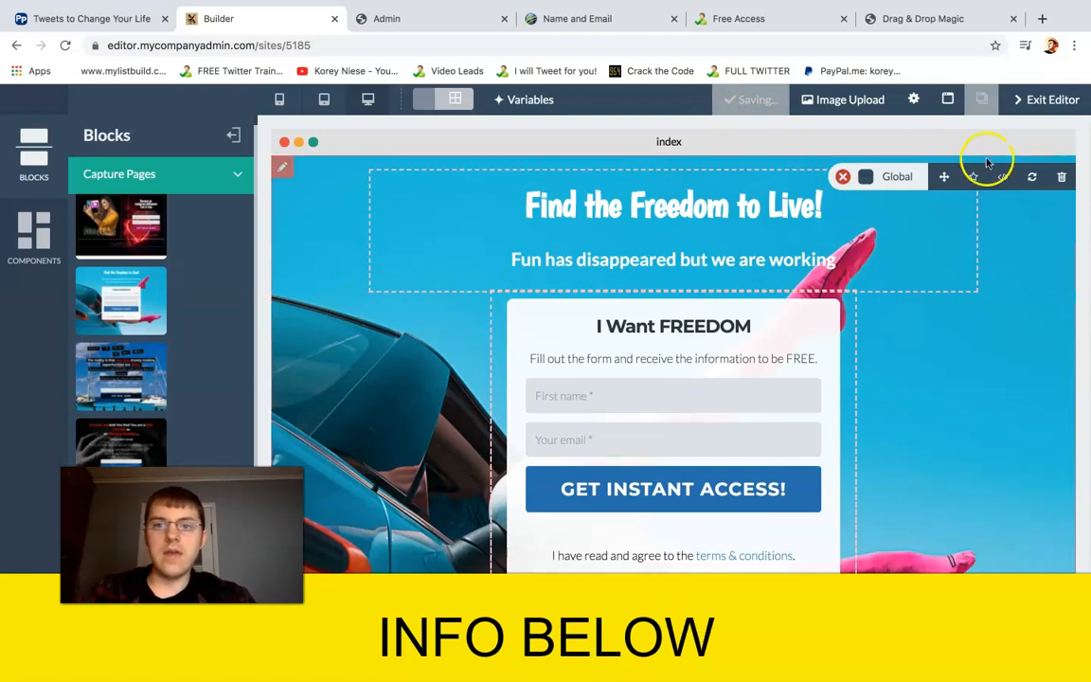
left_click(1045, 100)
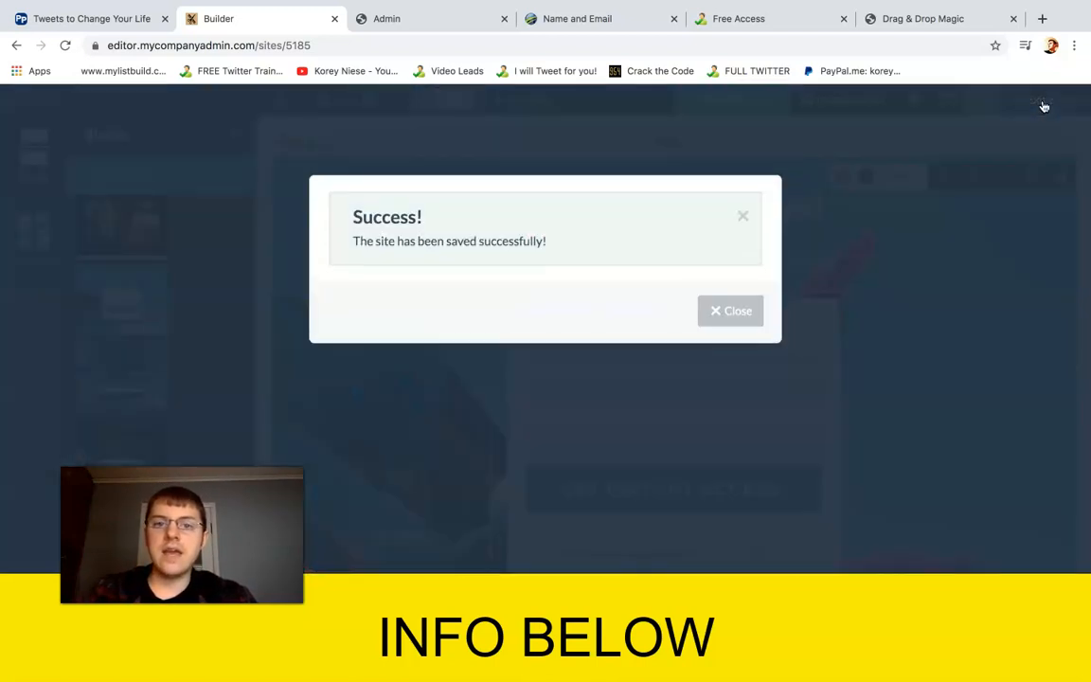
left_click(735, 313)
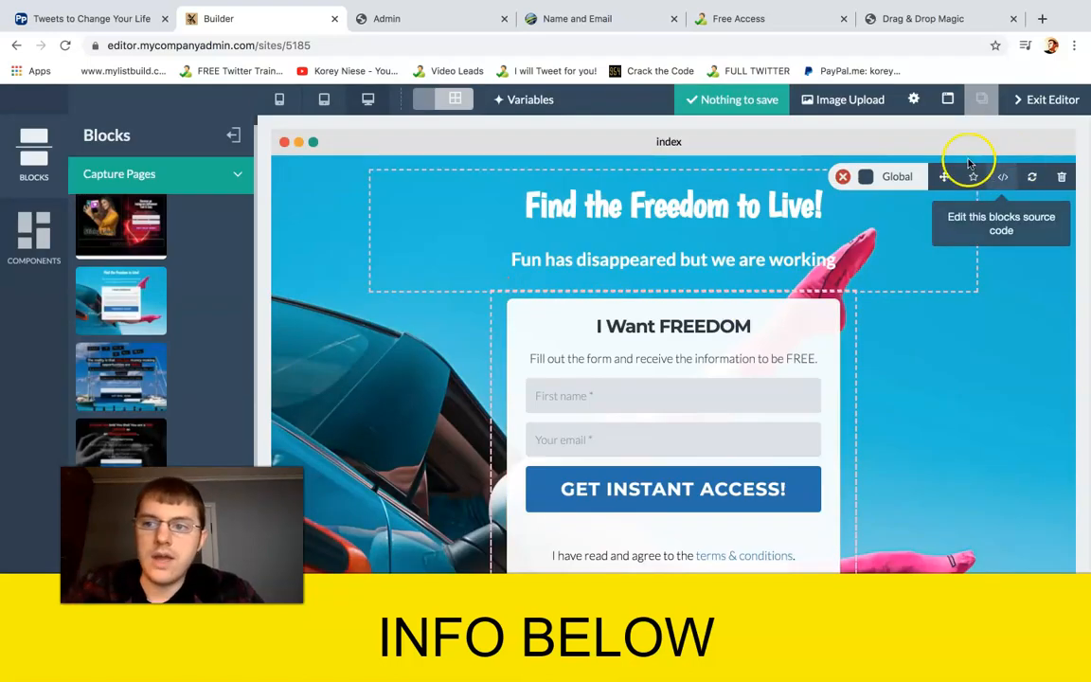
left_click(1050, 101)
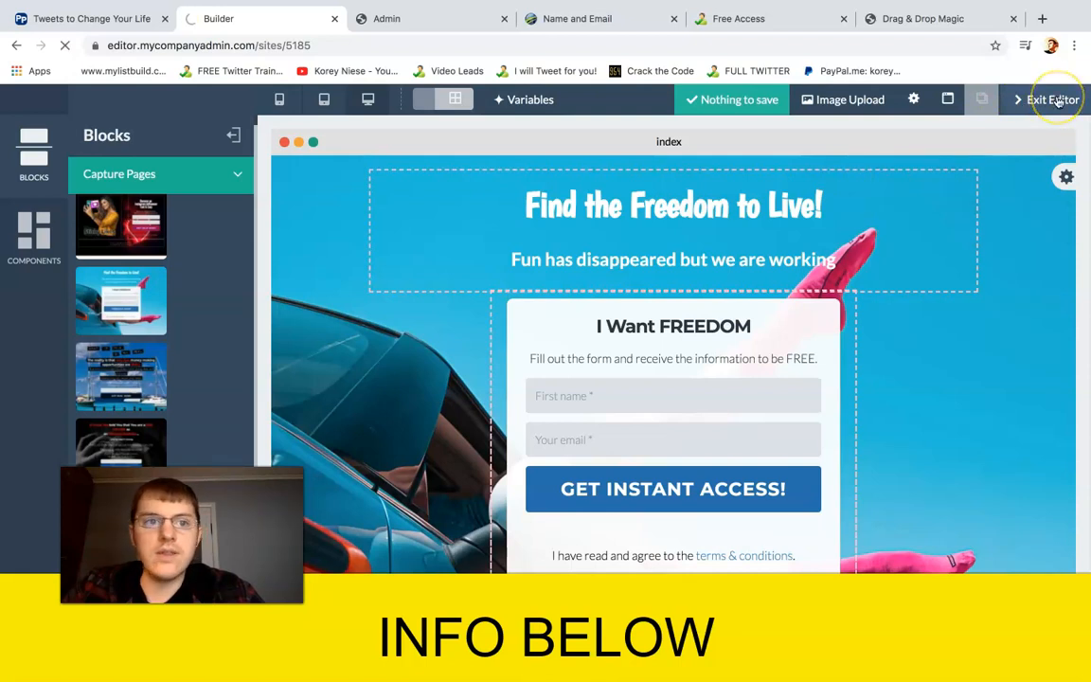
Set the web page's admin title to "NAME YOUR NEW WEBPAGE" and save the changes to the page
left_click(705, 254)
scroll(696, 265, "down", 1)
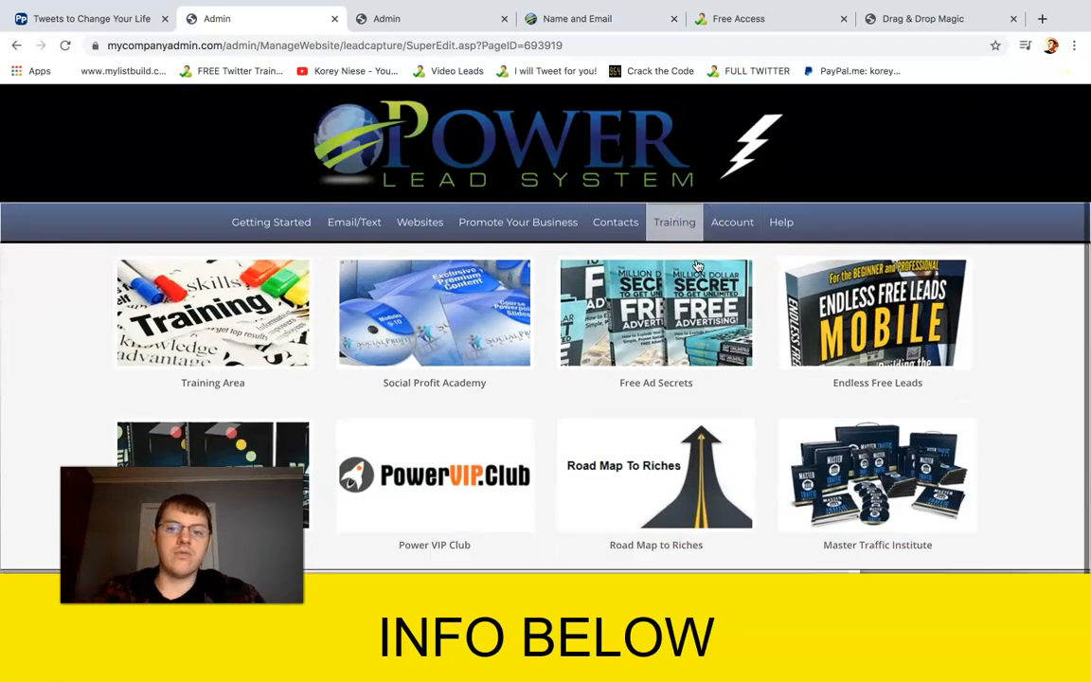
scroll(730, 656, "down", 1)
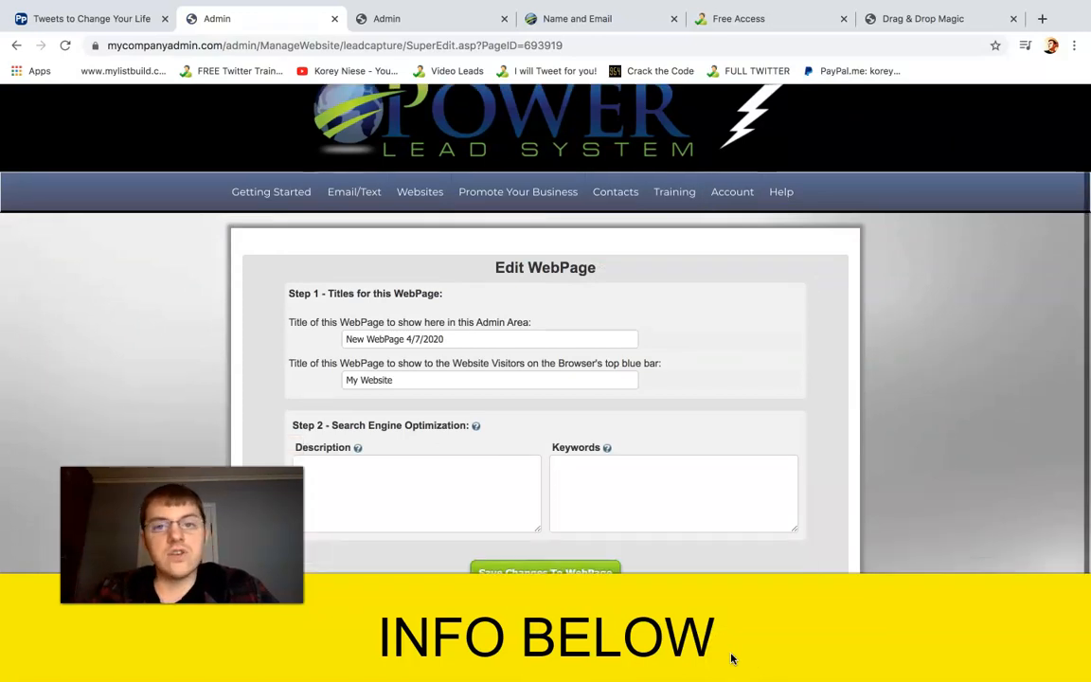
left_click(458, 343)
left_click_drag(458, 342, 347, 336)
type("NAME YOUR NEW WEBPAGE")
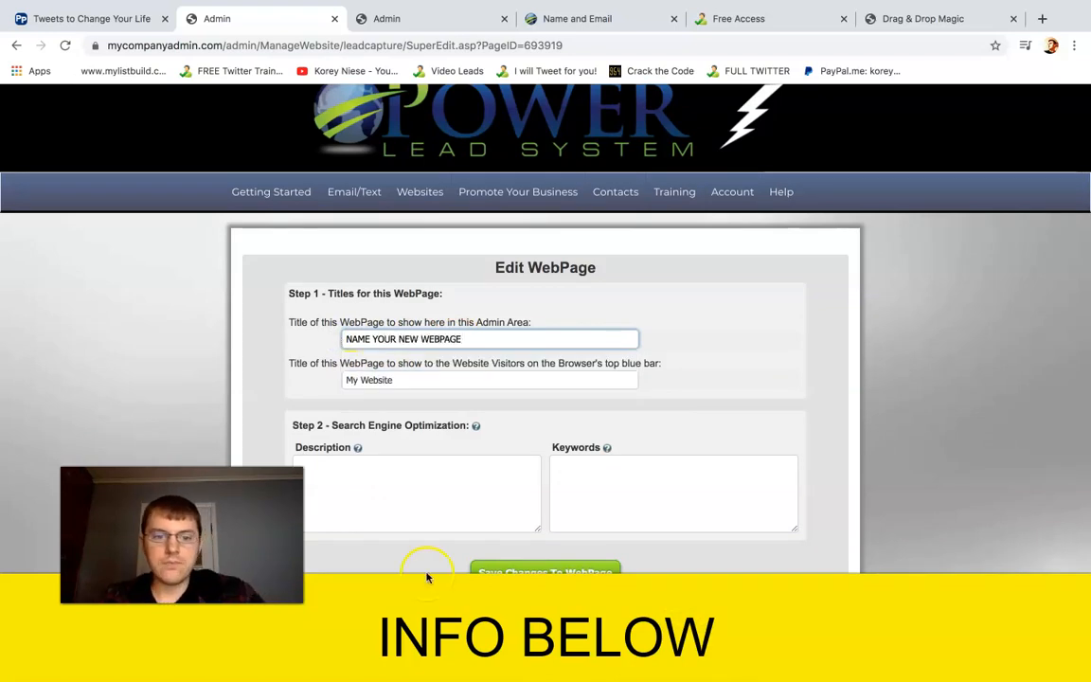
left_click(541, 573)
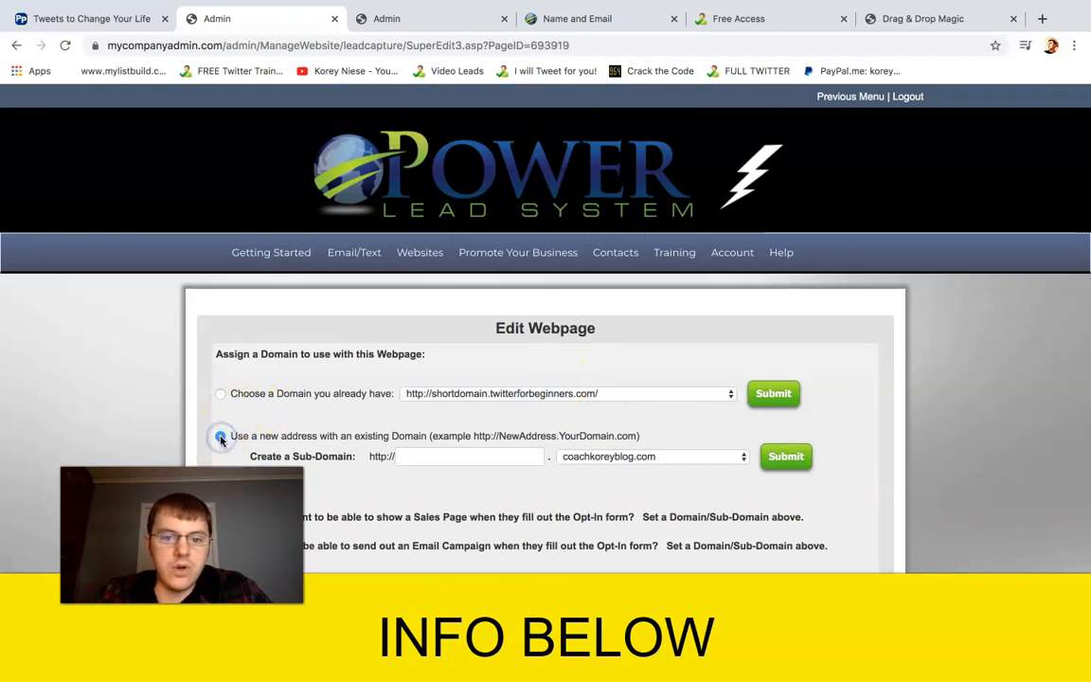
Assign the page the new sub-domain NEWSHORTDOMAIN on the existing domain twitterforbeginners.com and submit it
left_click(625, 457)
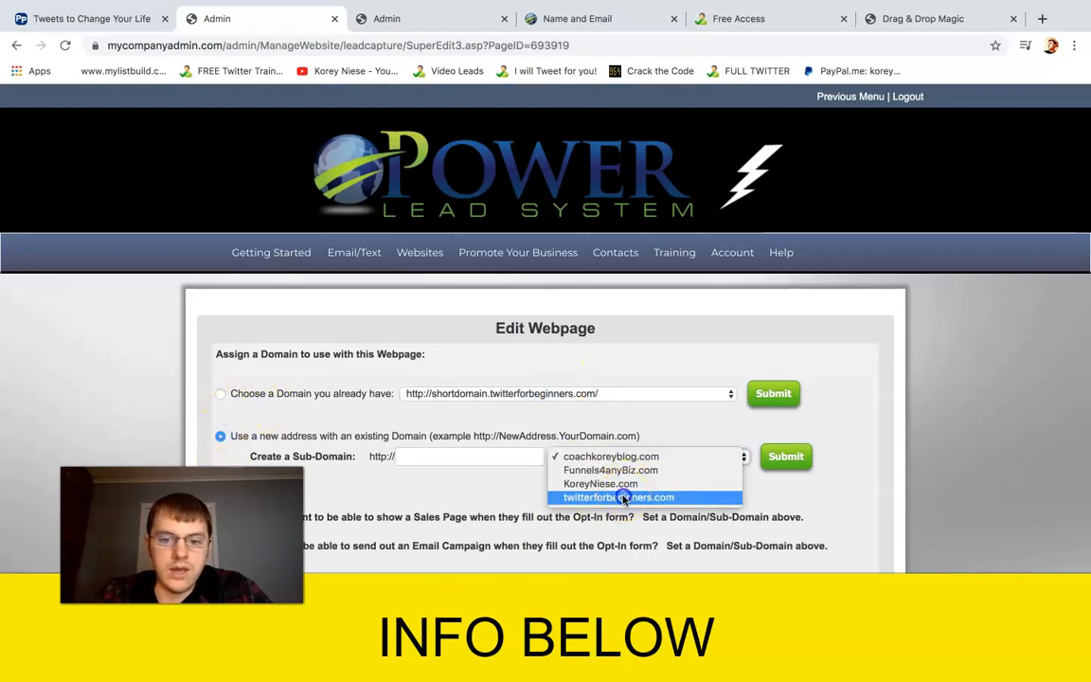
left_click(621, 497)
left_click(480, 459)
type("NEWSHORTDOM")
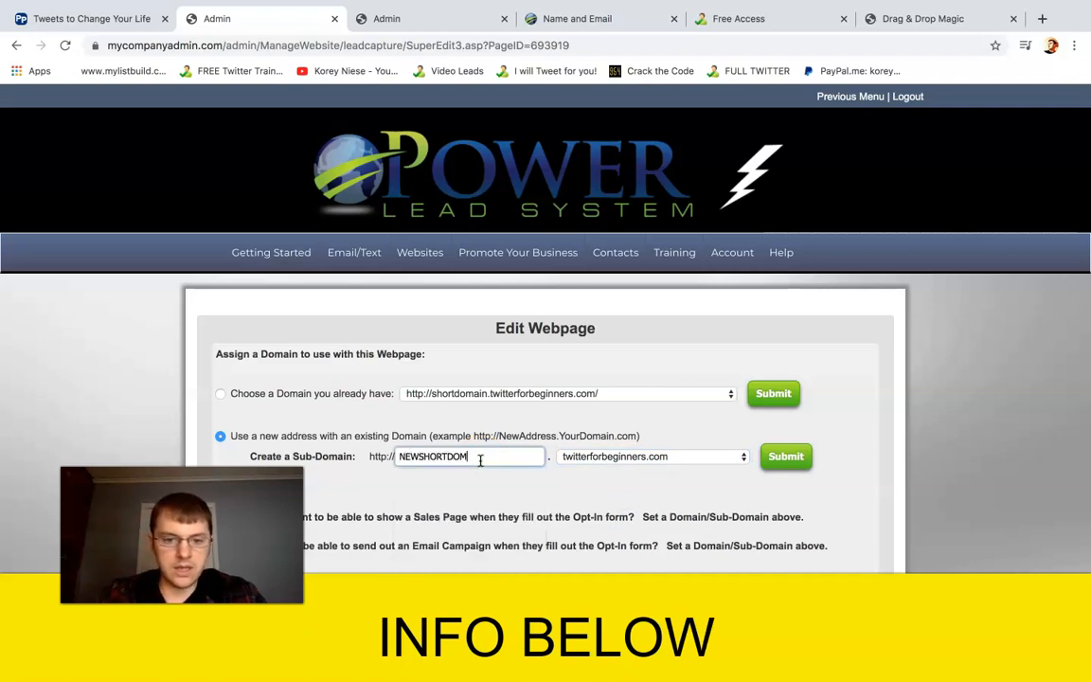
type("AIN")
left_click(777, 464)
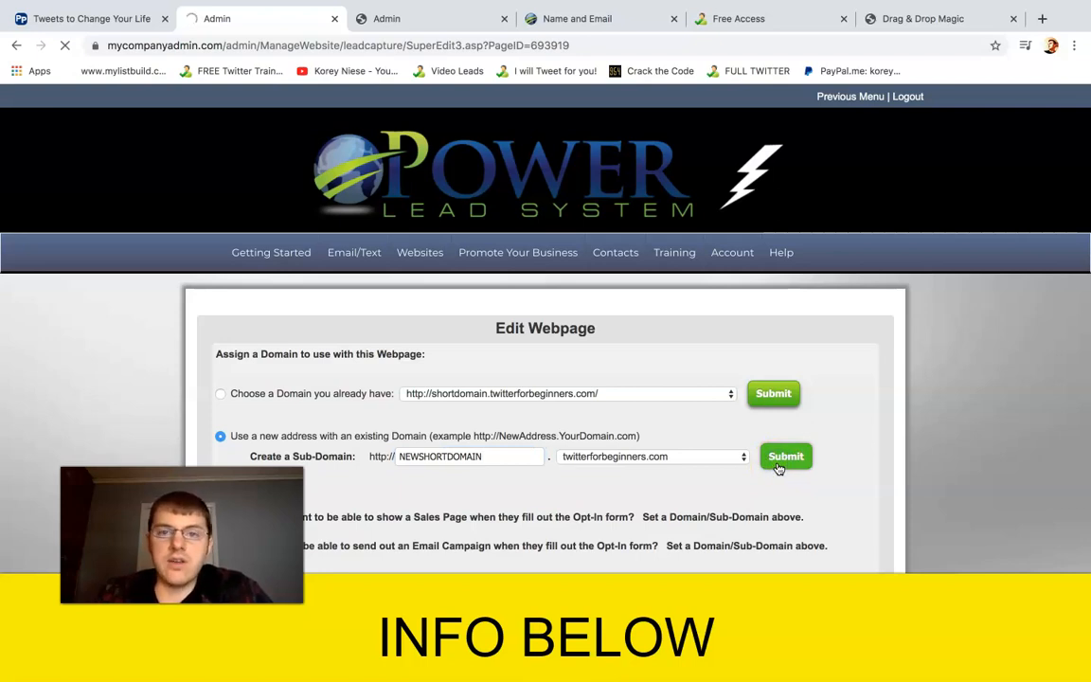
Choose the shared "24/7 Viral Cash Sales Page" as the sales page for the new sub-domain and save the choice
scroll(778, 469, "down", 2)
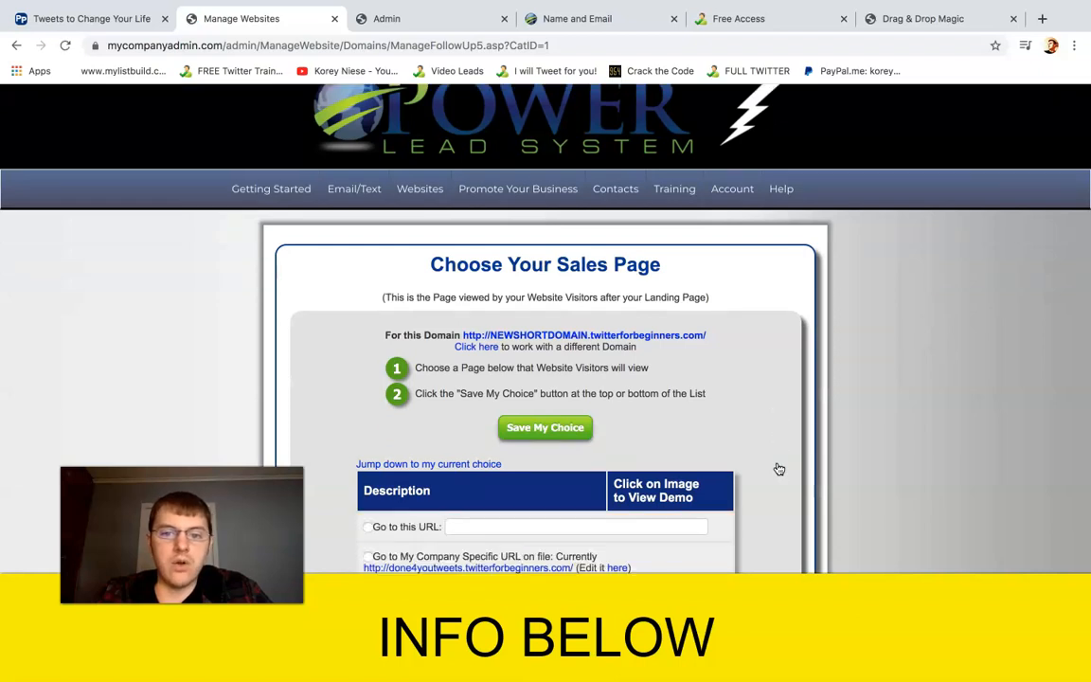
scroll(774, 469, "down", 3)
scroll(814, 435, "down", 3)
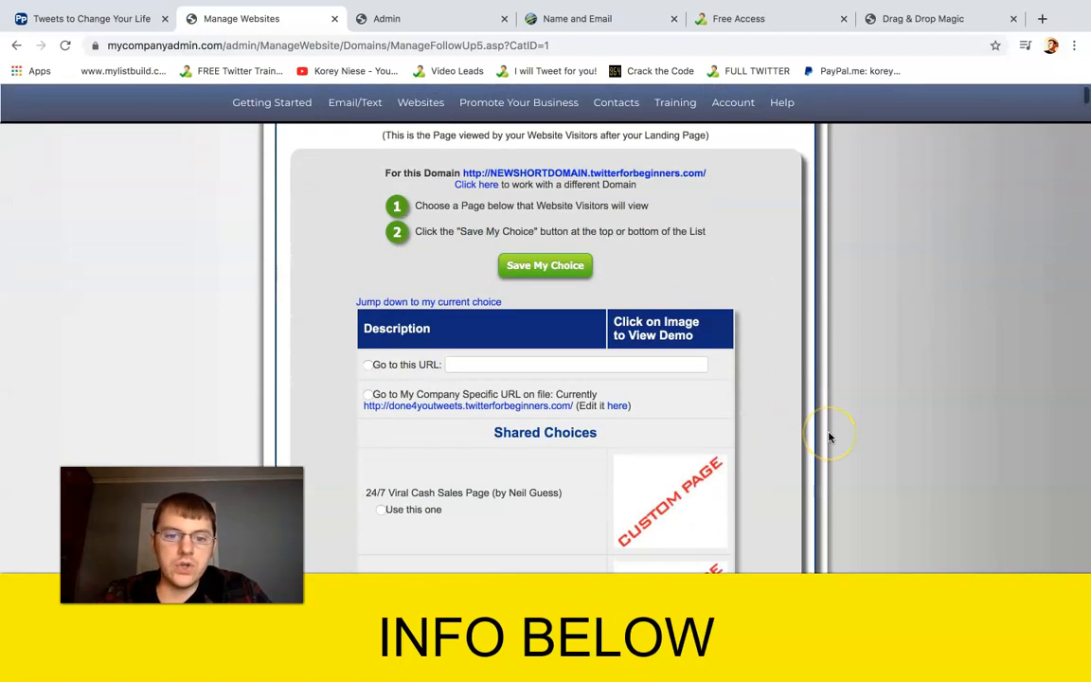
scroll(829, 437, "down", 1)
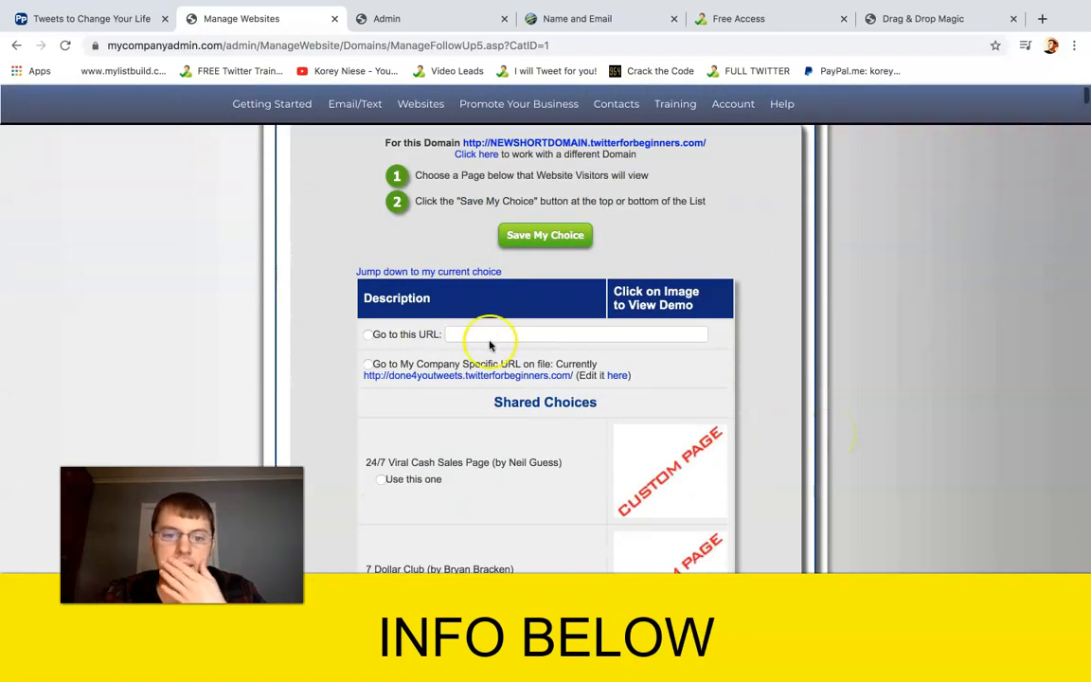
left_click(381, 479)
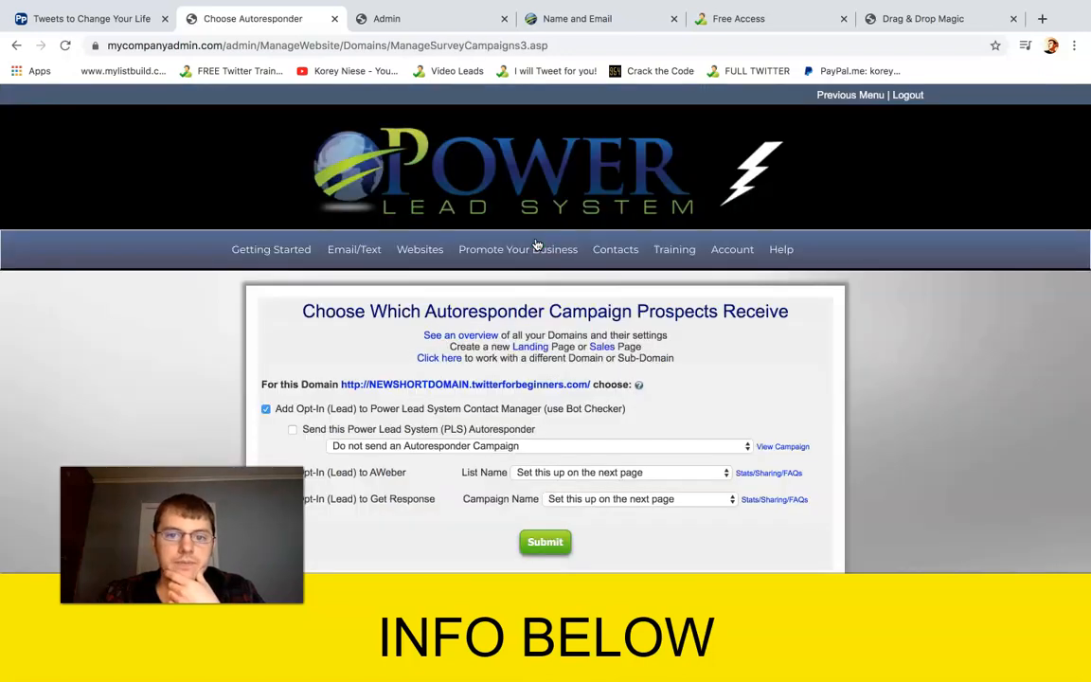
Enable sending the Power Lead System (PLS) Autoresponder for the new sub-domain's opt-ins and submit the campaign settings
left_click_drag(334, 311, 614, 313)
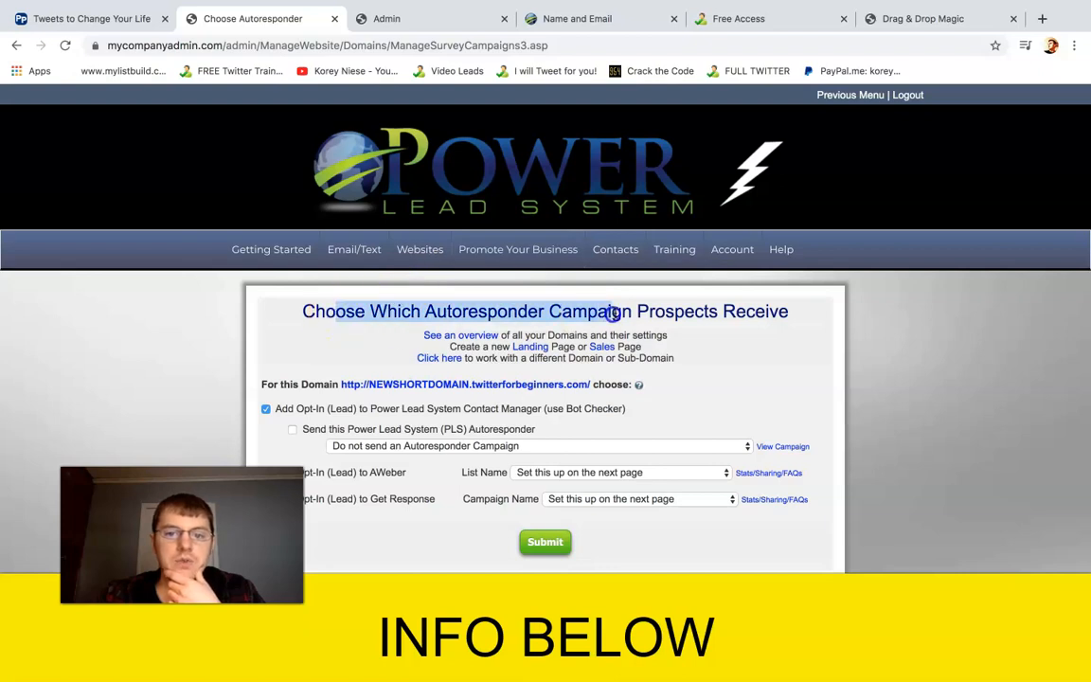
left_click(614, 312)
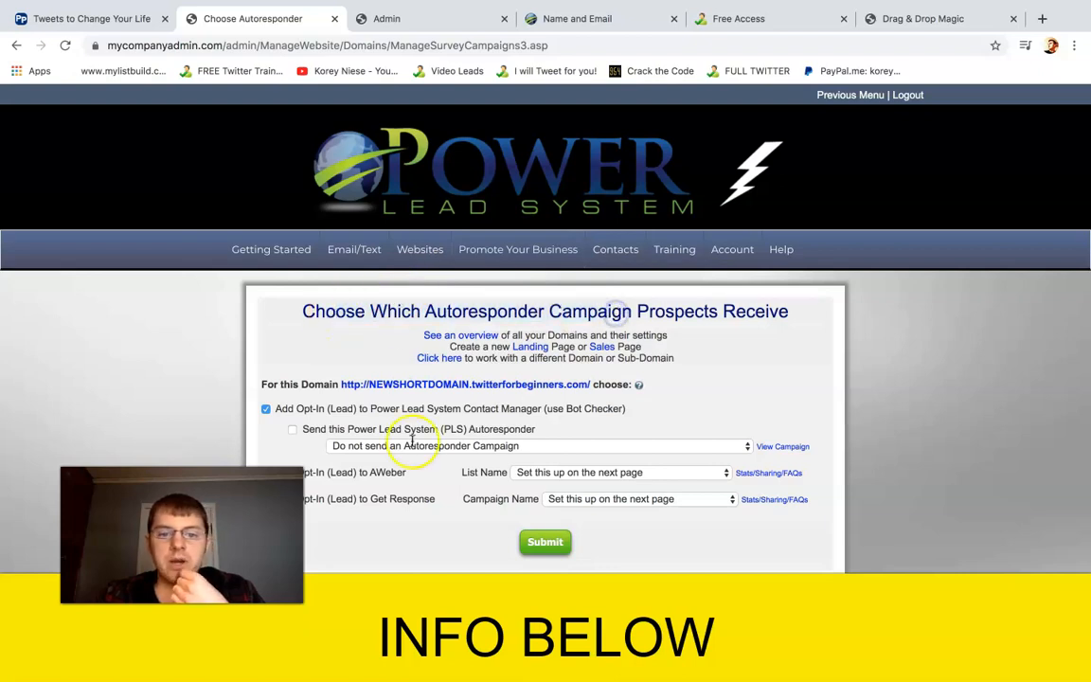
left_click(292, 430)
left_click(544, 542)
left_click(636, 298)
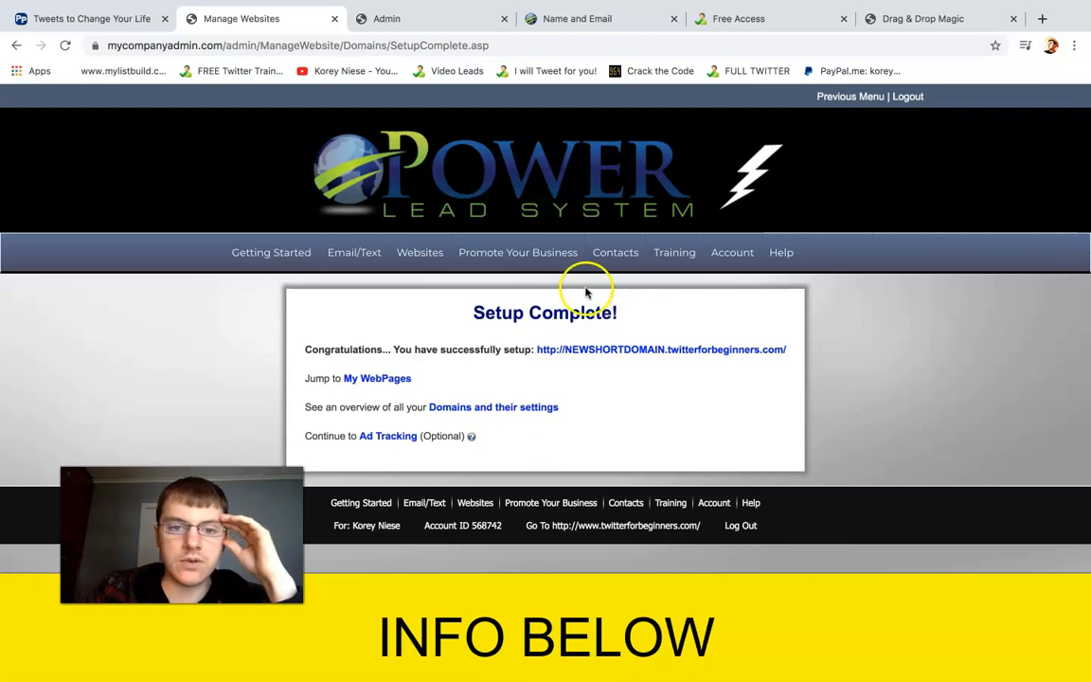
Go to the My WebPages list of created pages
mouse_move(426, 252)
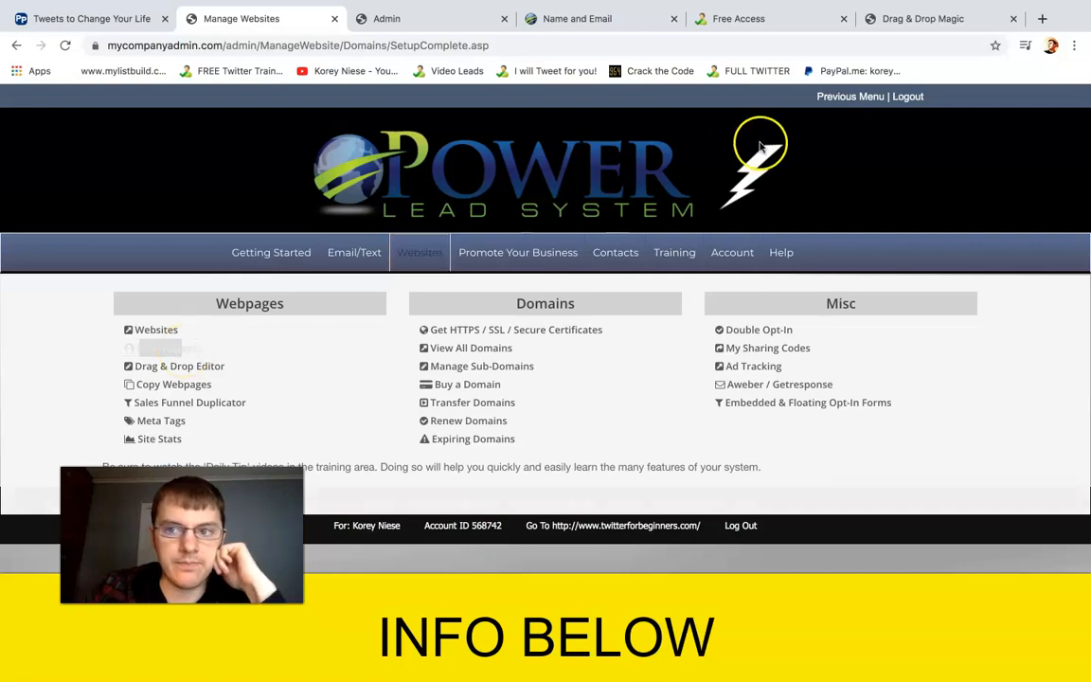
left_click(178, 349)
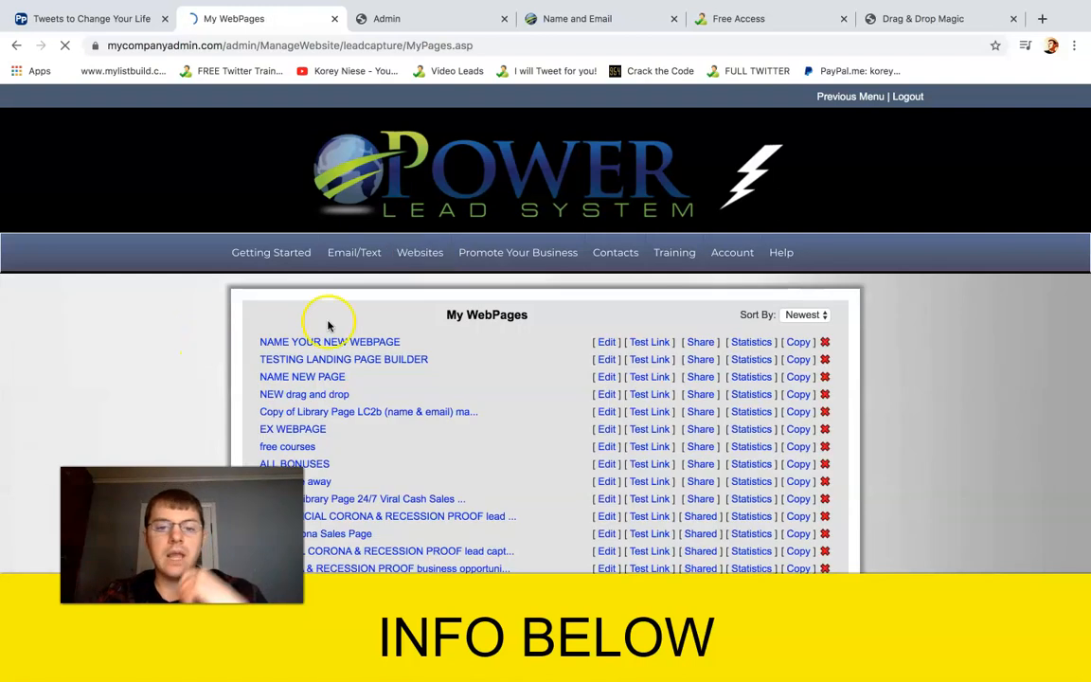
left_click(416, 310)
scroll(417, 310, "down", 1)
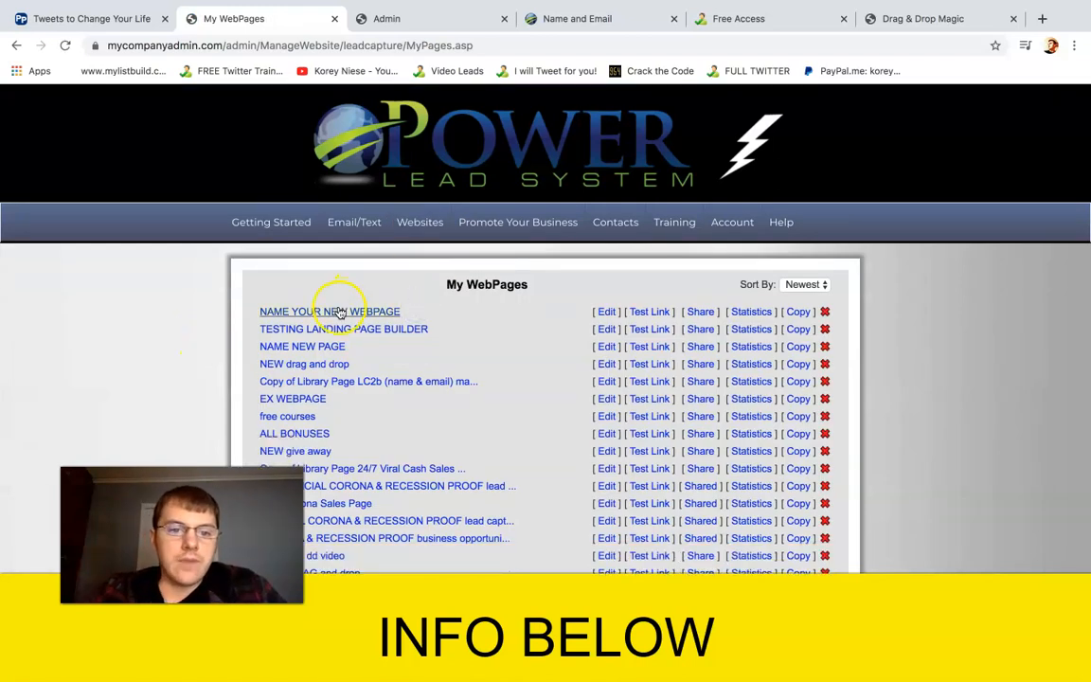
Open the test link of "NAME YOUR NEW WEBPAGE", look over the live capture page and close it
left_click(651, 314)
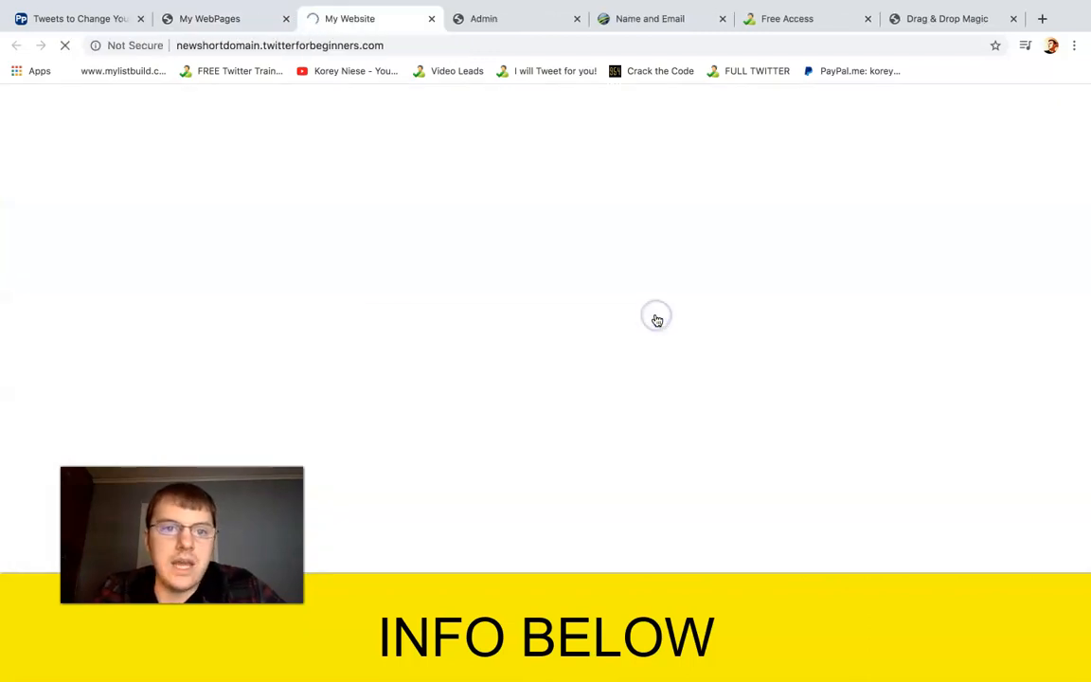
scroll(574, 167, "down", 2)
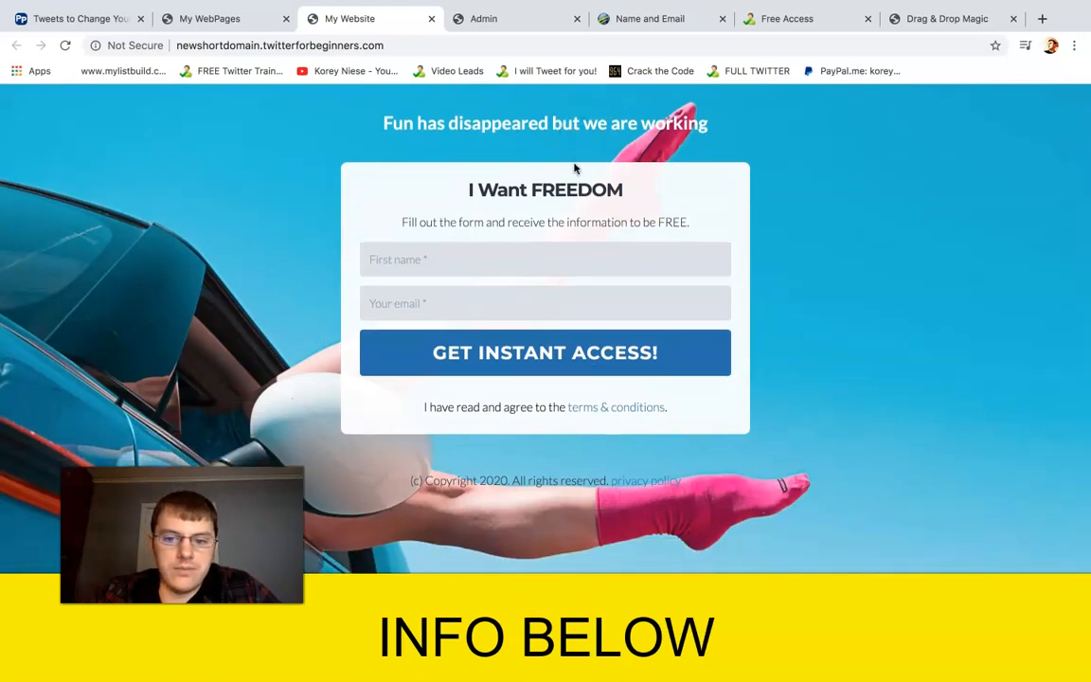
scroll(574, 167, "up", 2)
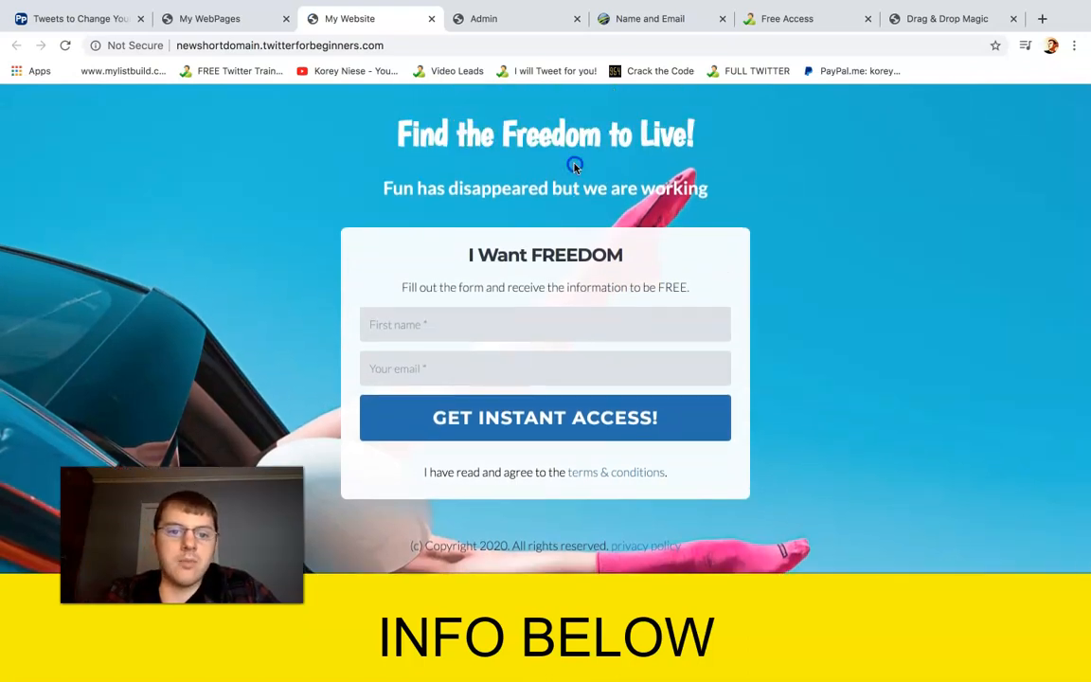
left_click(436, 20)
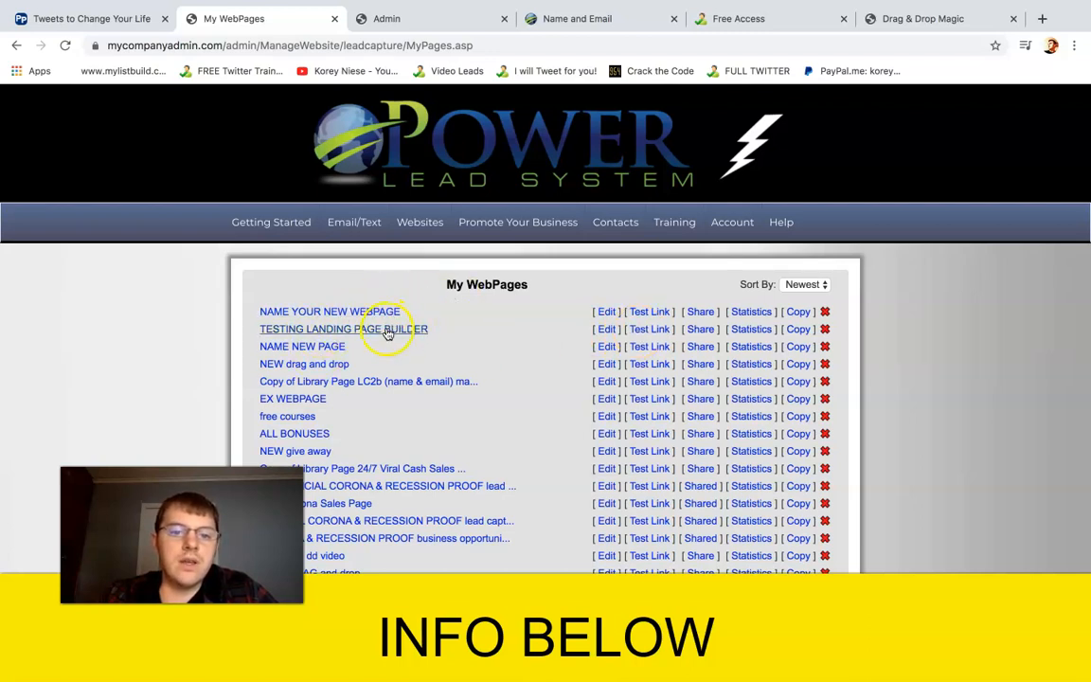
Open the test link of "TESTING LANDING PAGE BUILDER" and examine the live page's web address, headline, photo and opt-in form
left_click(651, 331)
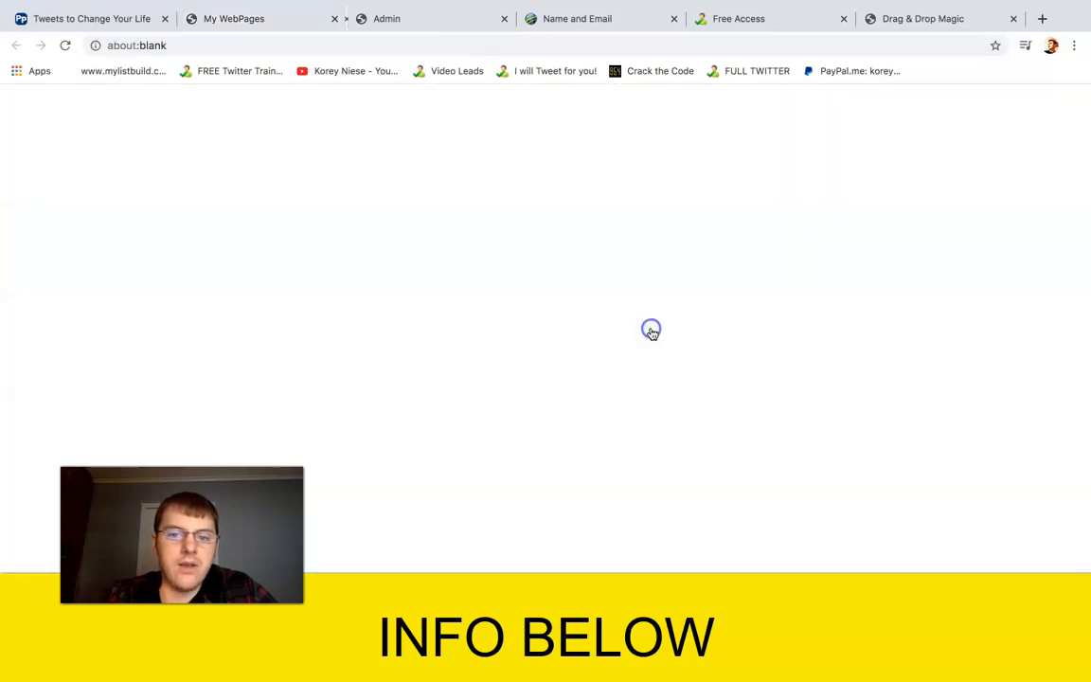
scroll(477, 102, "down", 5)
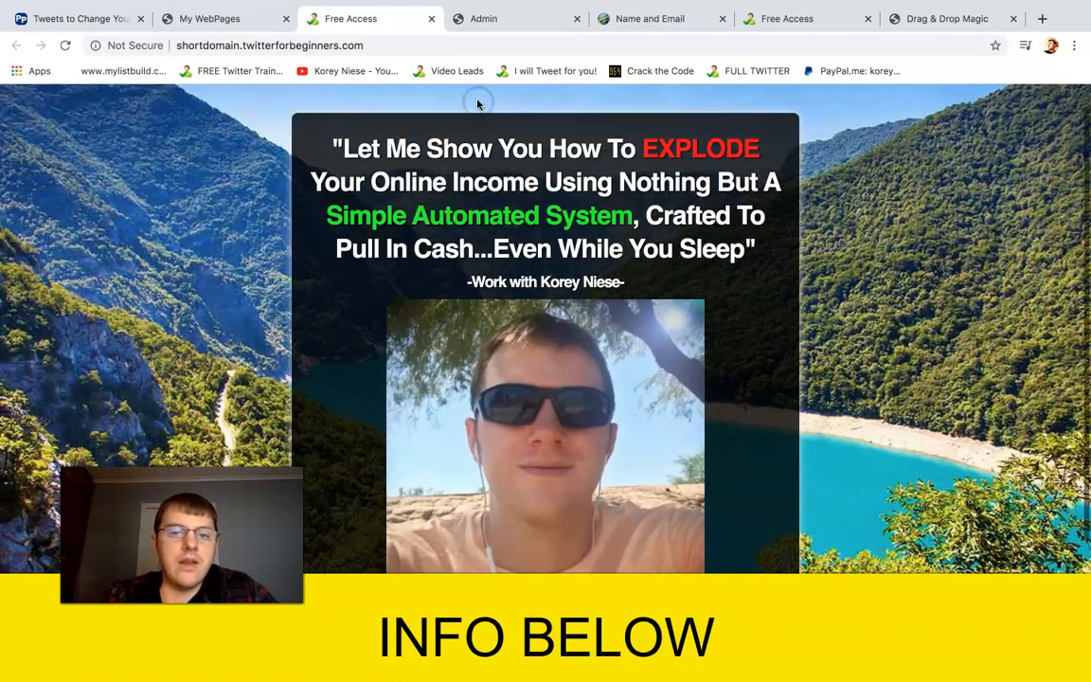
scroll(476, 336, "up", 5)
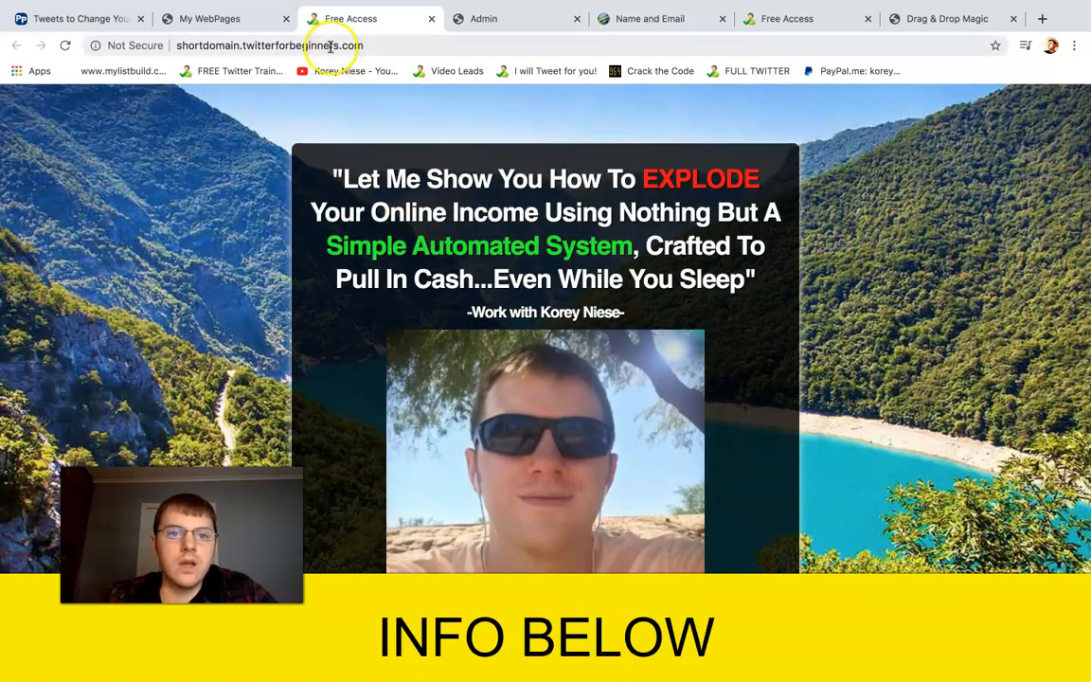
left_click(328, 45)
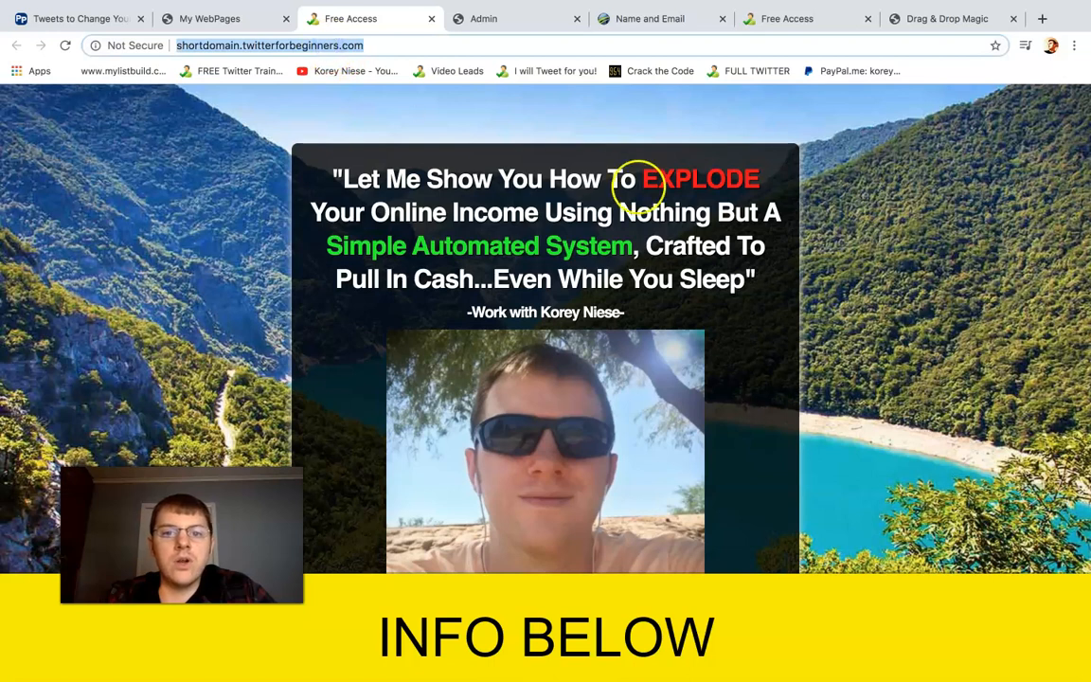
left_click(643, 189)
scroll(643, 188, "down", 2)
left_click_drag(340, 185, 701, 185)
left_click(700, 186)
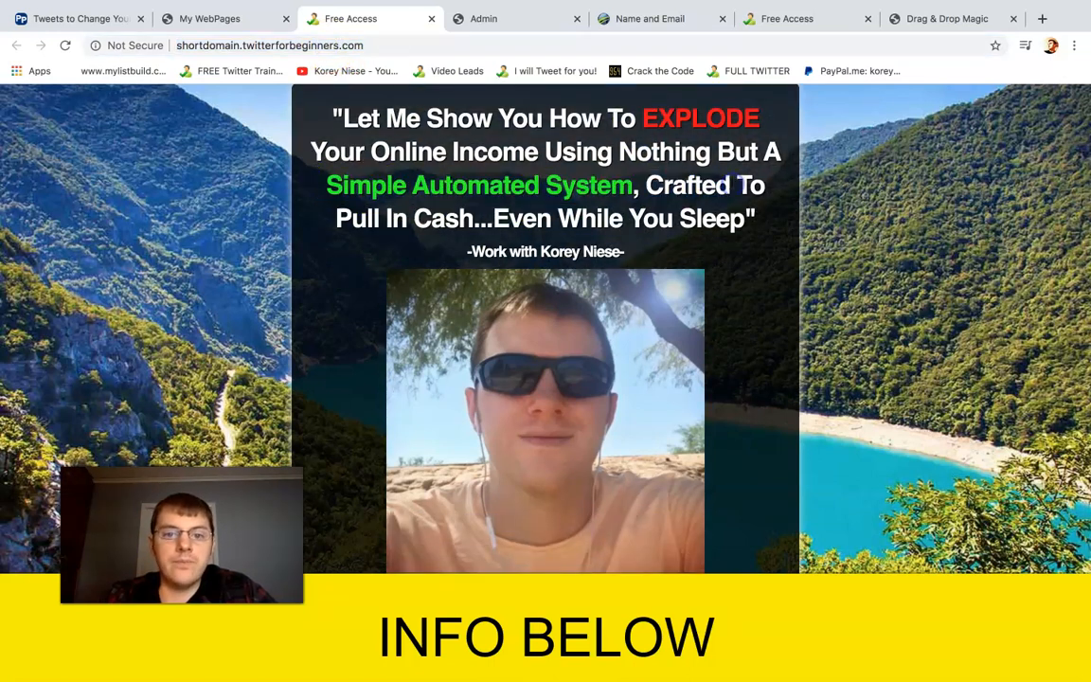
scroll(596, 559, "down", 5)
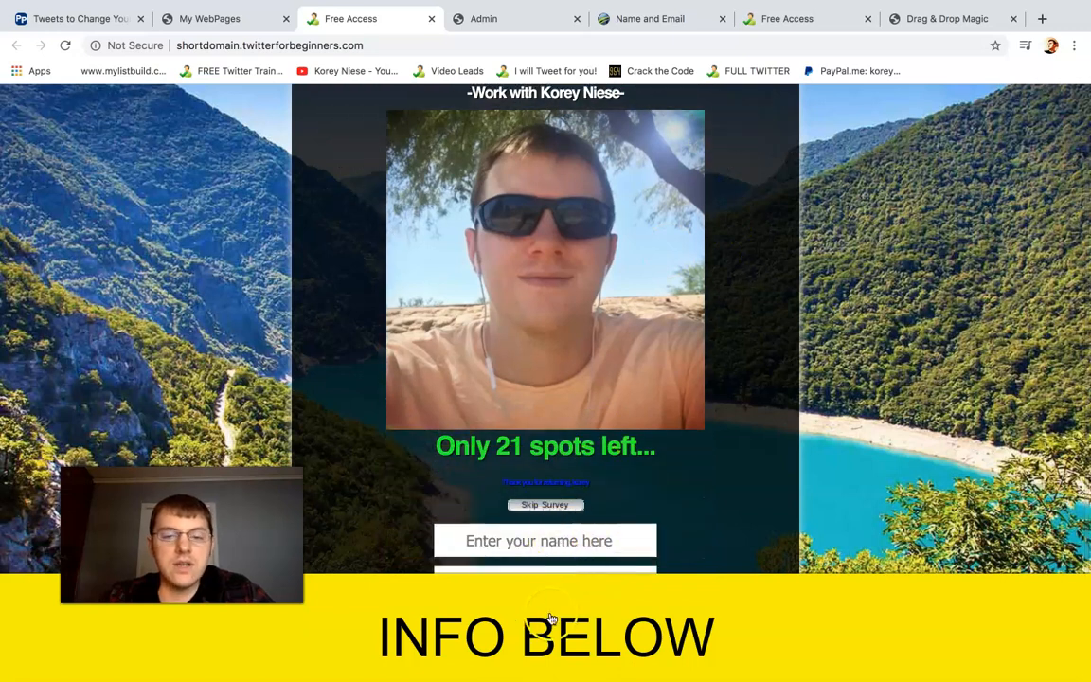
mouse_move(145, 19)
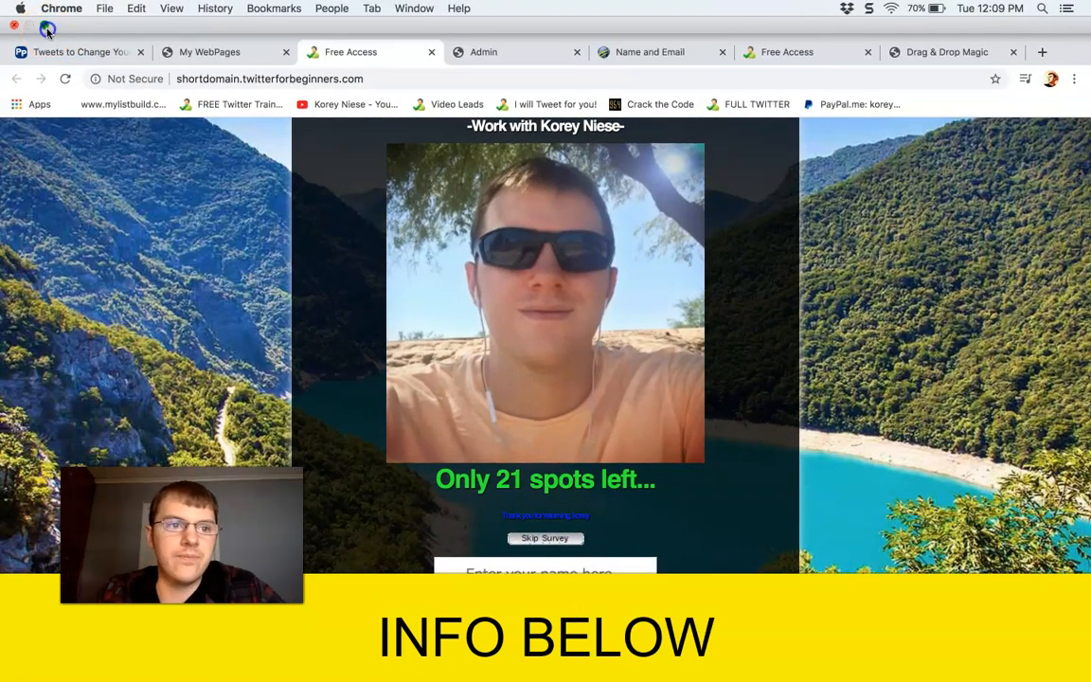